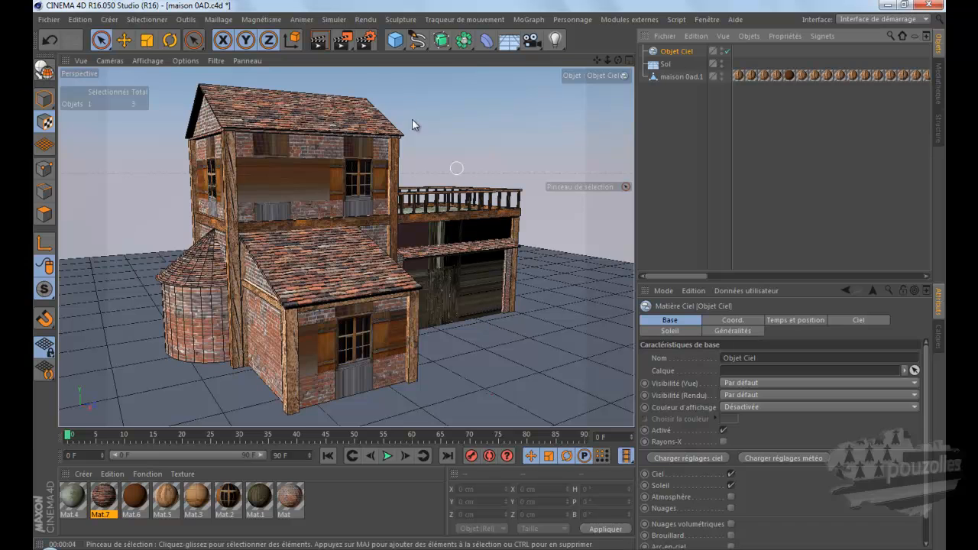
Step: Disable the Objet Ciel sky in the maison 0AD scene and render the view
{"action": "left_click", "coordinate": [728, 51]}
{"action": "left_click", "coordinate": [324, 42]}
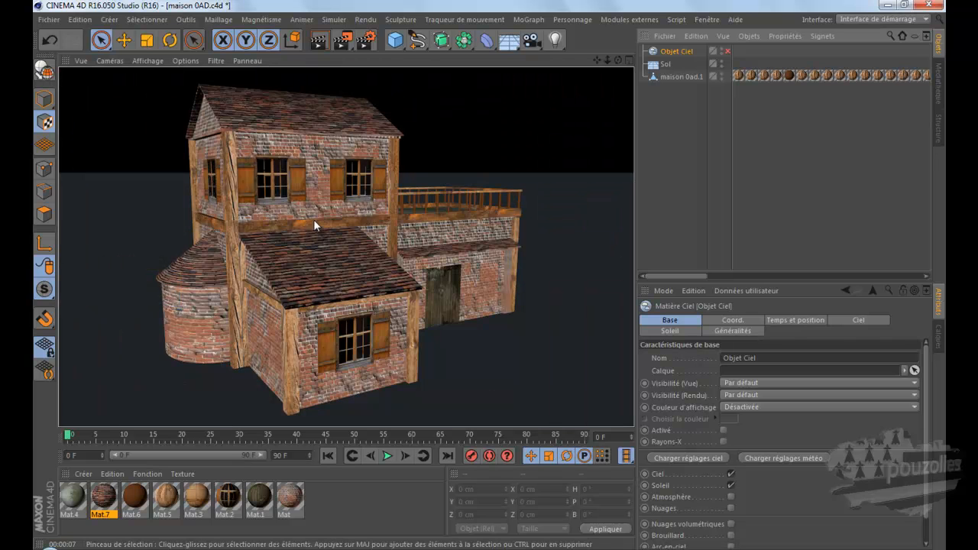
Step: Switch to the maison 0AD 2.c4d project and render its view with the Objet Ciel sky disabled
{"action": "left_click", "coordinate": [703, 19]}
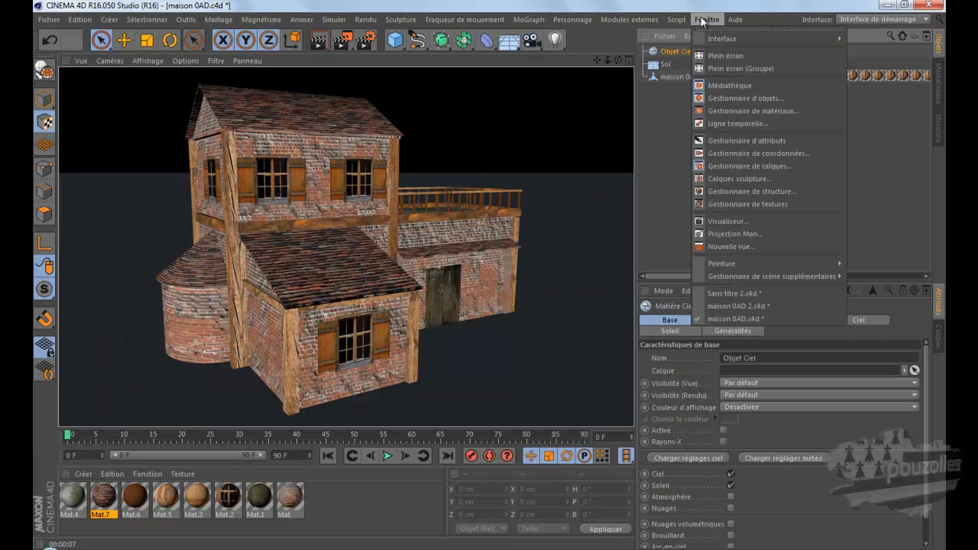
{"action": "left_click", "coordinate": [724, 306]}
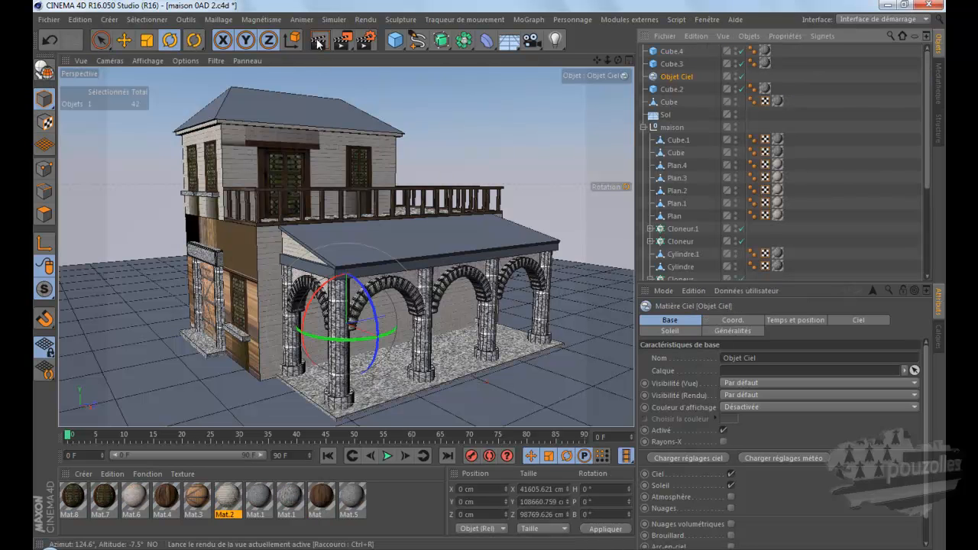
{"action": "left_click", "coordinate": [320, 40]}
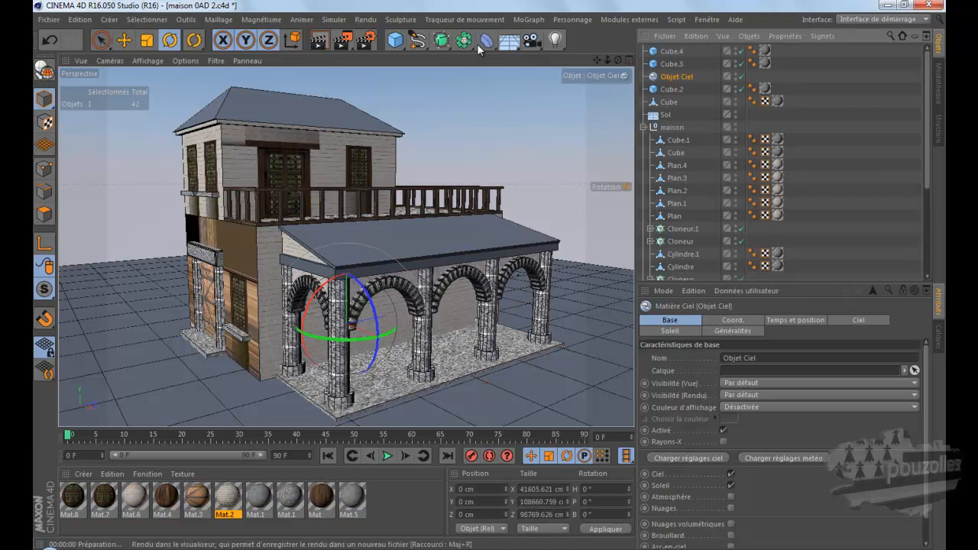
{"action": "left_click", "coordinate": [740, 77]}
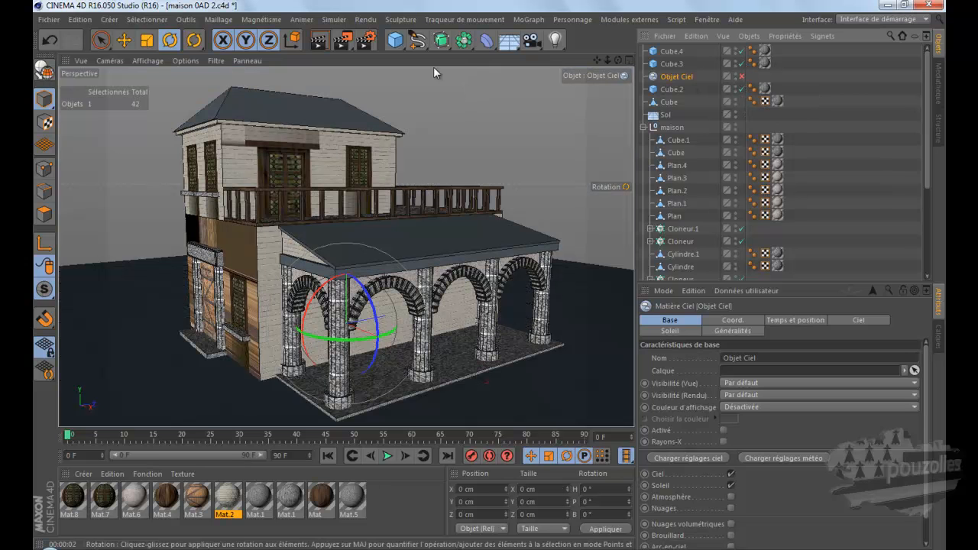
{"action": "left_click", "coordinate": [320, 41]}
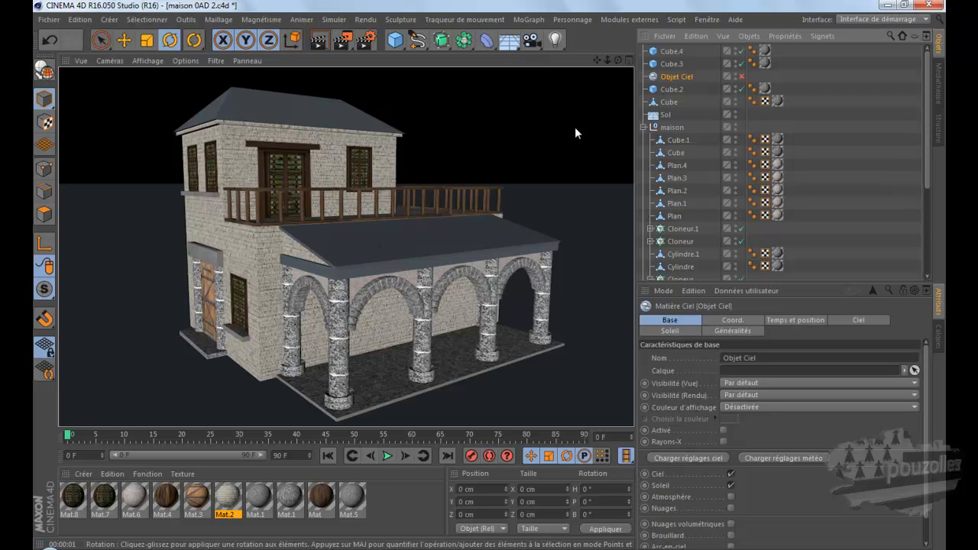
Step: Switch to the Sans titre 2.c4d project, render the textured half-timbered house and return to model mode
{"action": "left_click", "coordinate": [707, 19]}
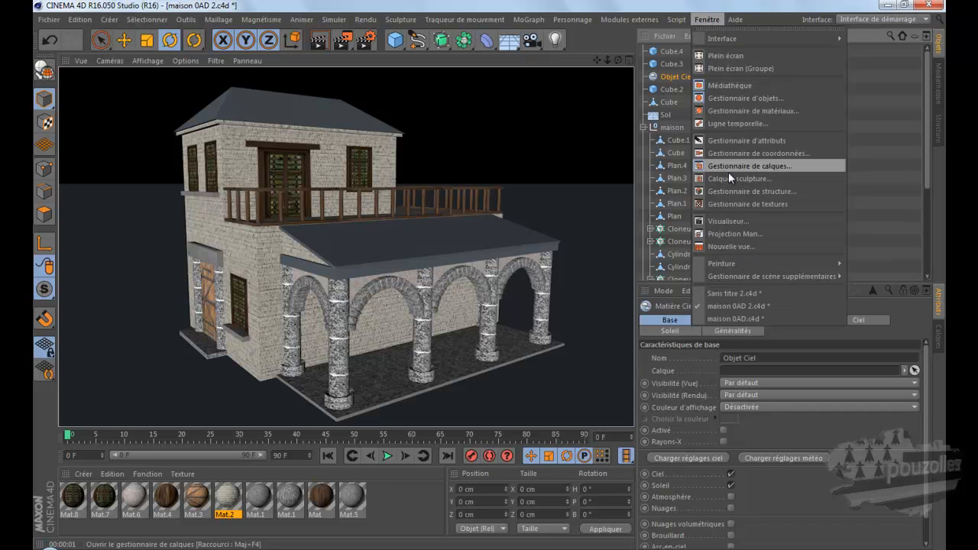
{"action": "left_click", "coordinate": [734, 295]}
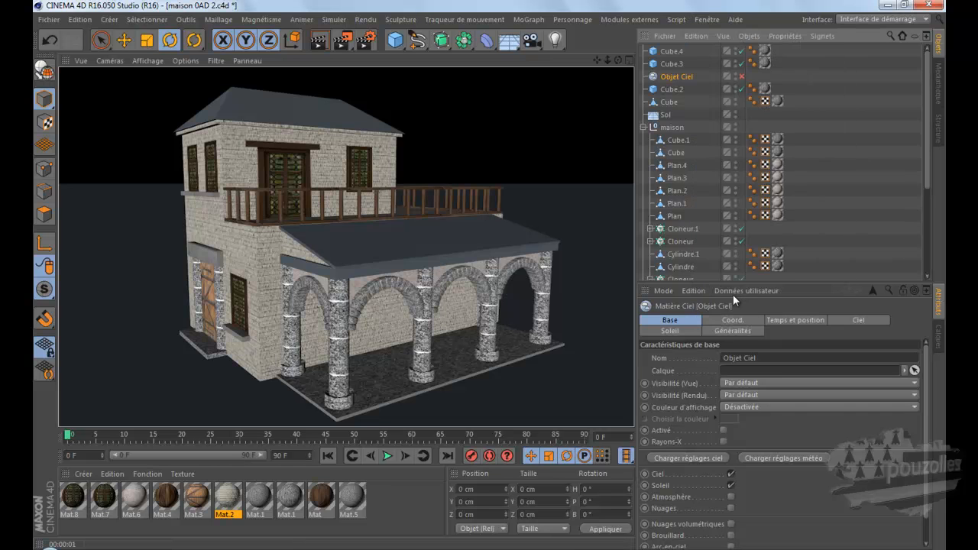
{"action": "left_click", "coordinate": [321, 40]}
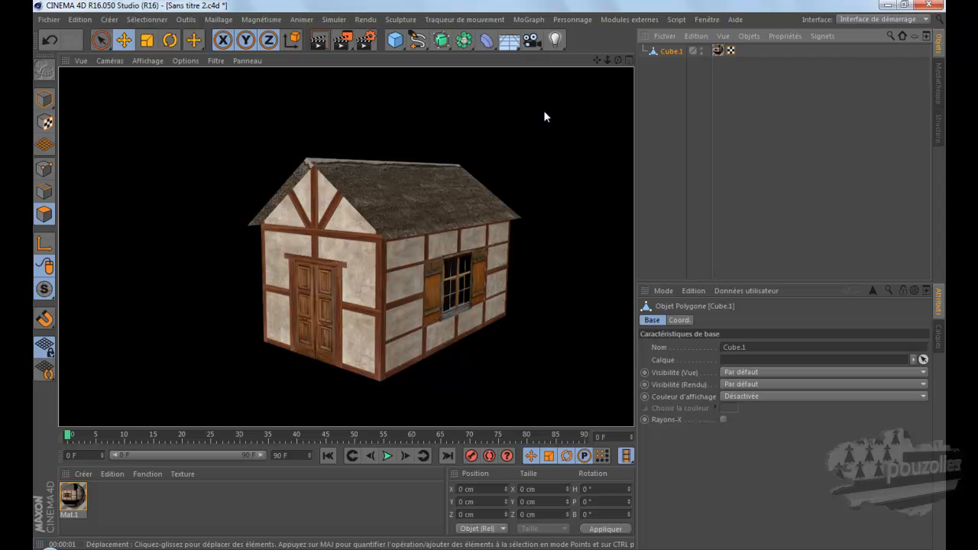
{"action": "left_click", "coordinate": [120, 159]}
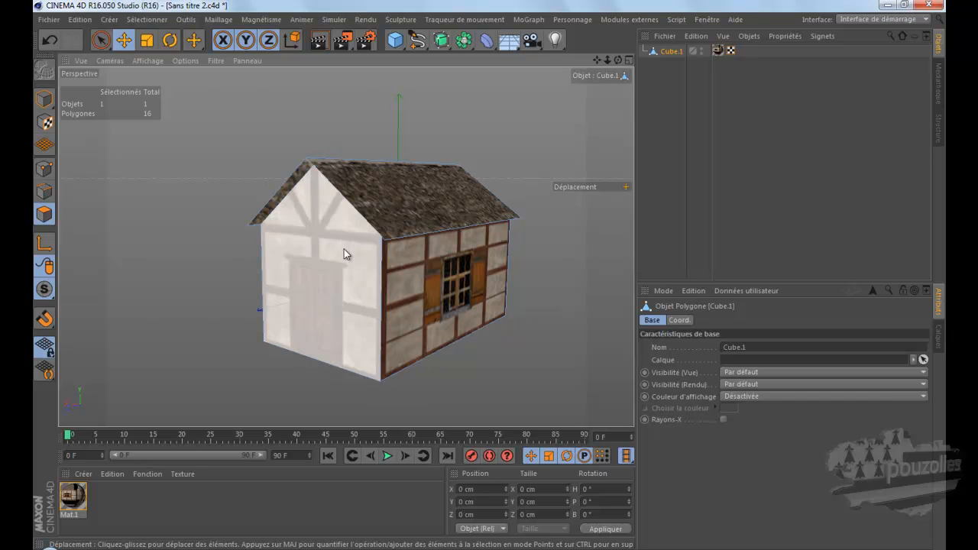
{"action": "left_click", "coordinate": [45, 98]}
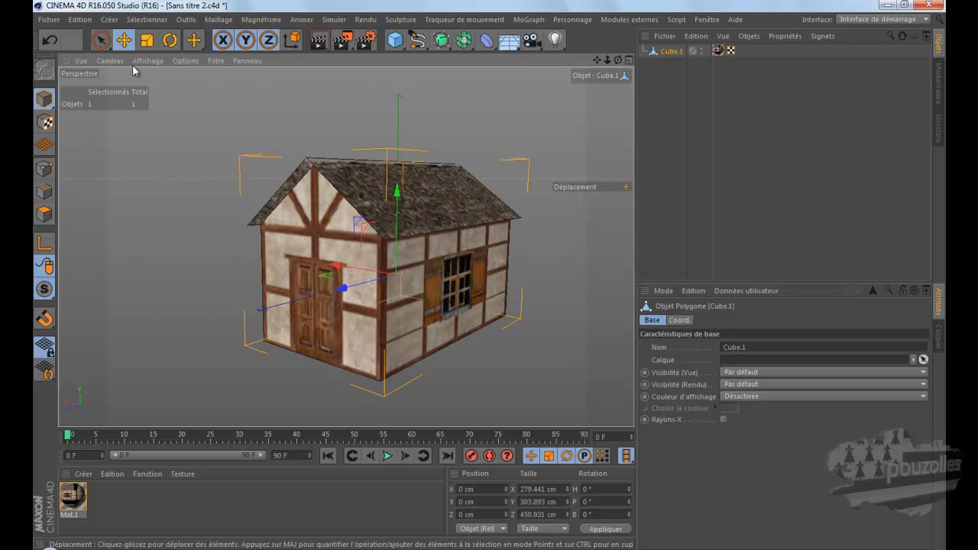
Step: Create a new project with a cube and stretch it to about 280 cm in X and 403 cm in Z
{"action": "left_click", "coordinate": [47, 21]}
{"action": "left_click", "coordinate": [58, 34]}
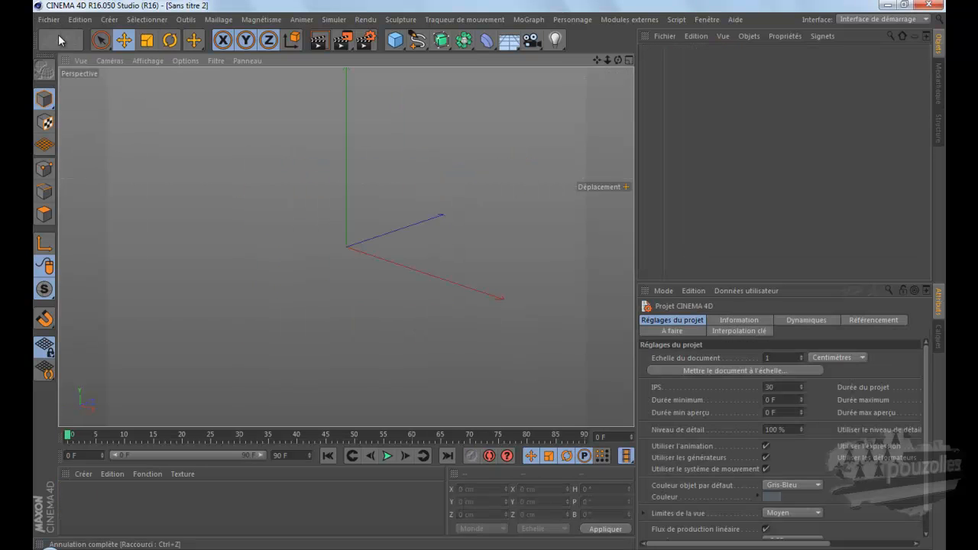
{"action": "left_click", "coordinate": [396, 40]}
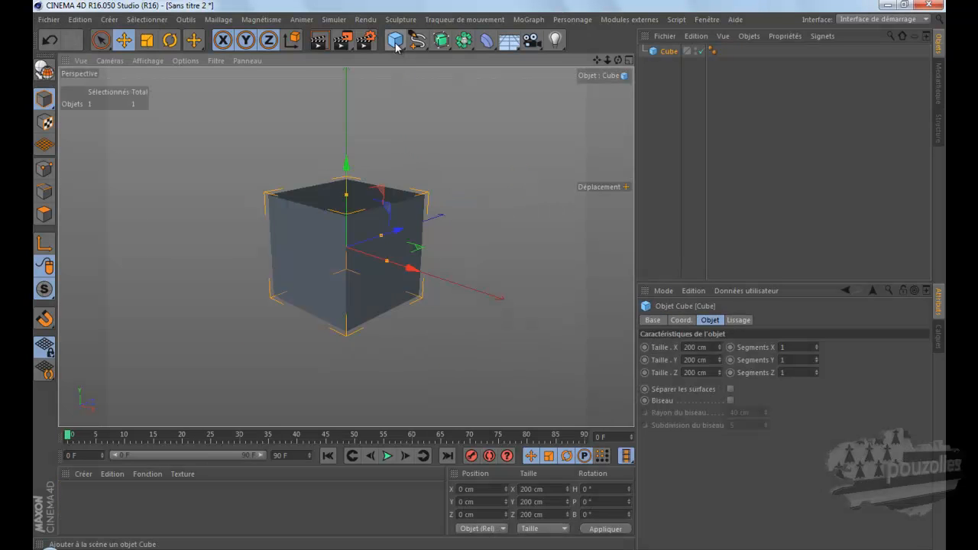
{"action": "left_click_drag", "start_coordinate": [382, 235], "coordinate": [412, 229]}
{"action": "left_click_drag", "start_coordinate": [410, 268], "coordinate": [405, 271]}
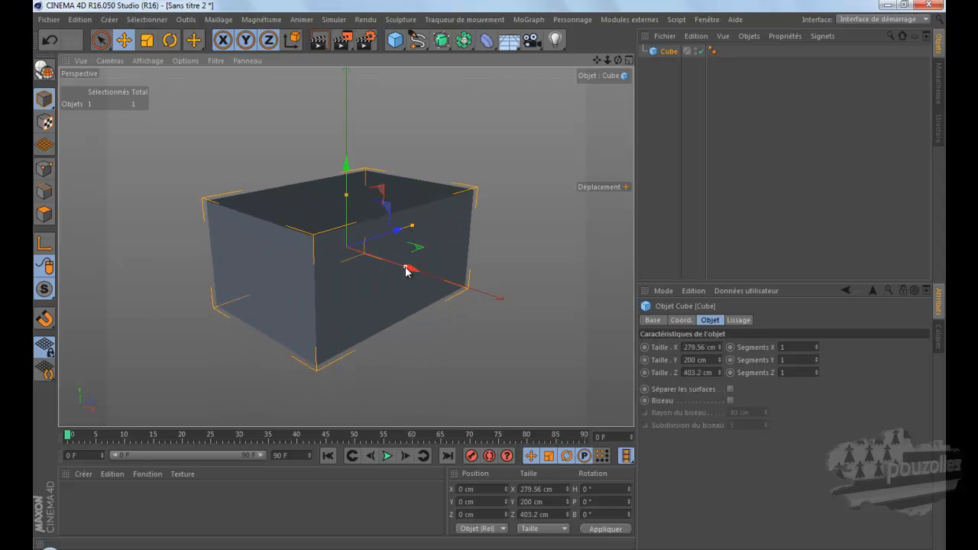
Step: Set the cube's X size to 300 cm and its Z size to 400 cm
{"action": "left_click", "coordinate": [699, 347]}
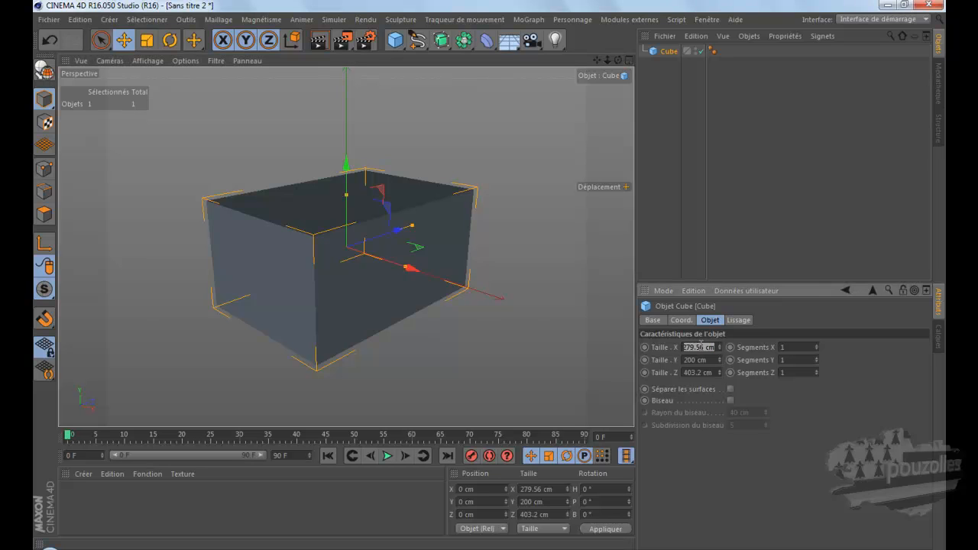
{"action": "type", "text": "300"}
{"action": "left_click", "coordinate": [695, 373]}
{"action": "type", "text": "40"}
{"action": "key", "text": "Return"}
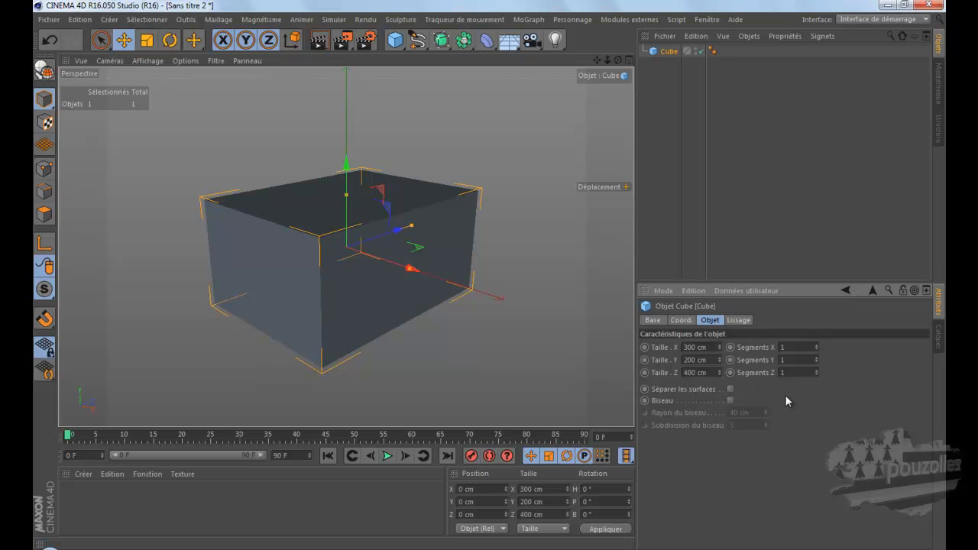
Step: Lengthen the cube along its Z axis and set its Z size to 500 cm
{"action": "left_click_drag", "start_coordinate": [618, 61], "coordinate": [489, 273]}
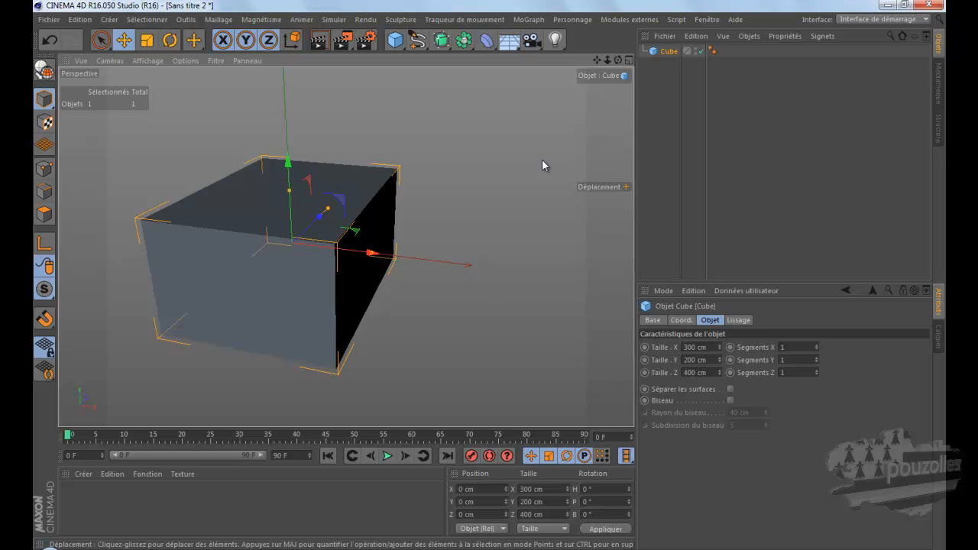
{"action": "left_click_drag", "start_coordinate": [617, 60], "coordinate": [492, 280]}
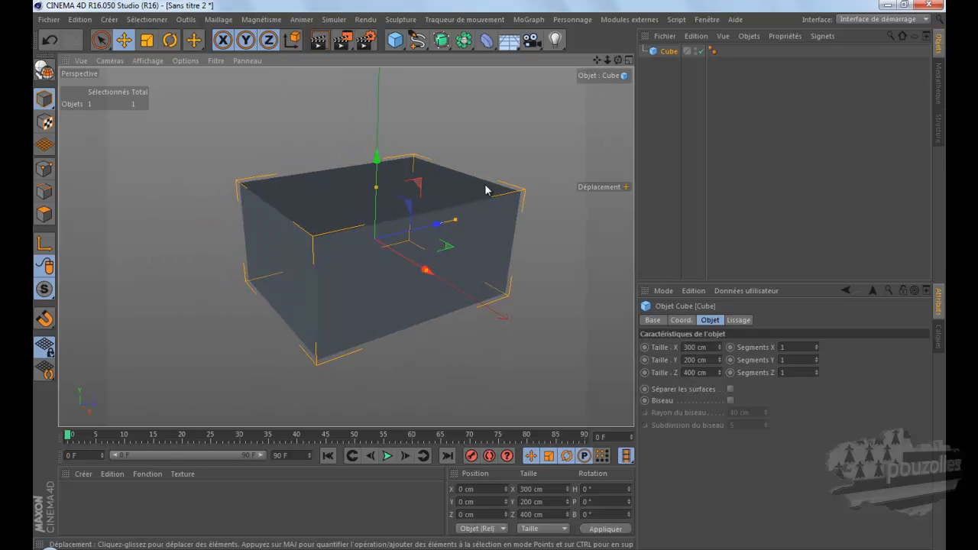
{"action": "left_click_drag", "start_coordinate": [457, 221], "coordinate": [475, 219]}
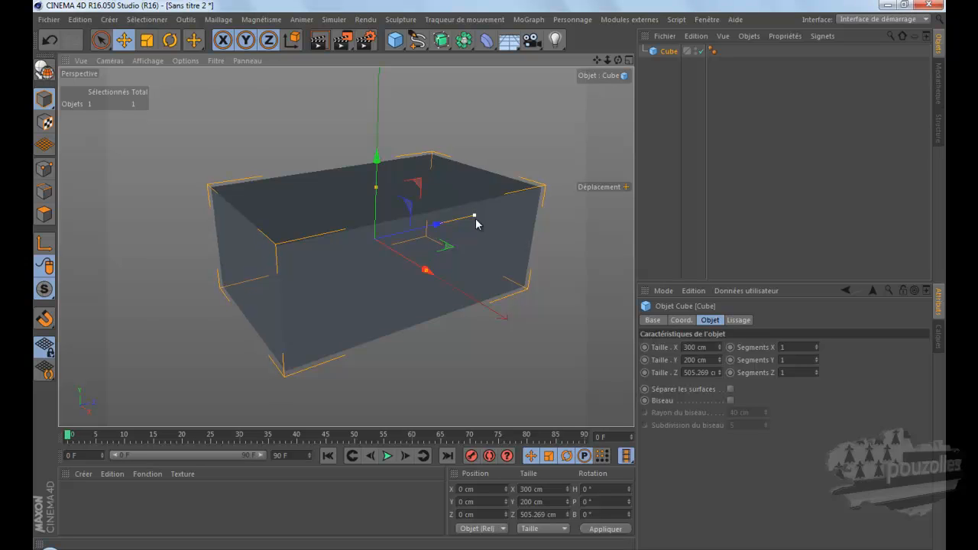
{"action": "left_click", "coordinate": [695, 372]}
{"action": "type", "text": "500"}
{"action": "key", "text": "Return"}
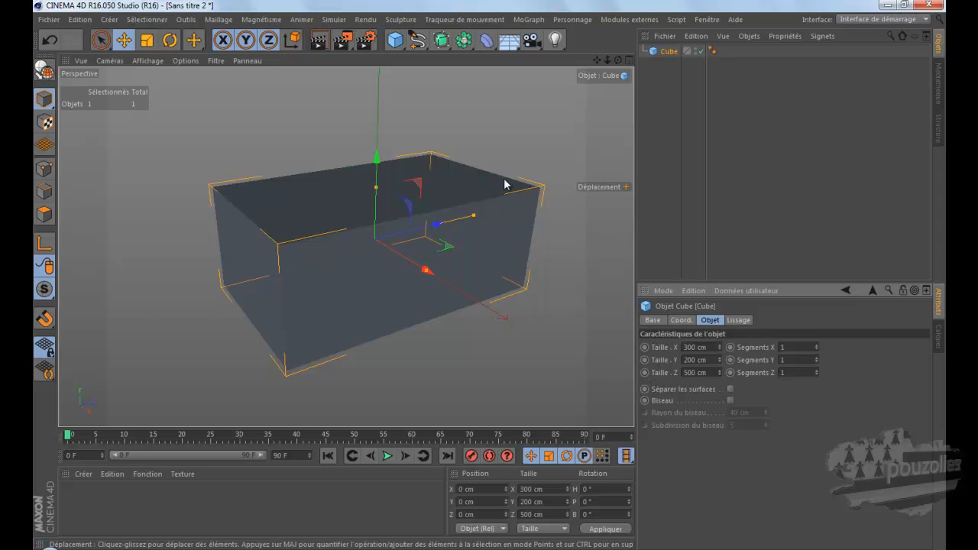
Step: Display the view in Gouraud shading with lines and set the cube's X segments to 2
{"action": "left_click_drag", "start_coordinate": [620, 60], "coordinate": [490, 280]}
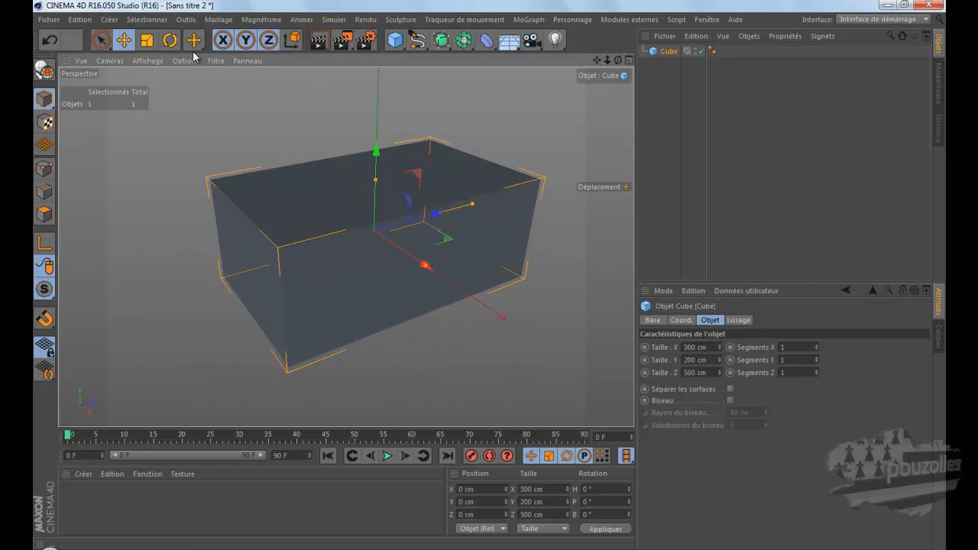
{"action": "left_click", "coordinate": [148, 61]}
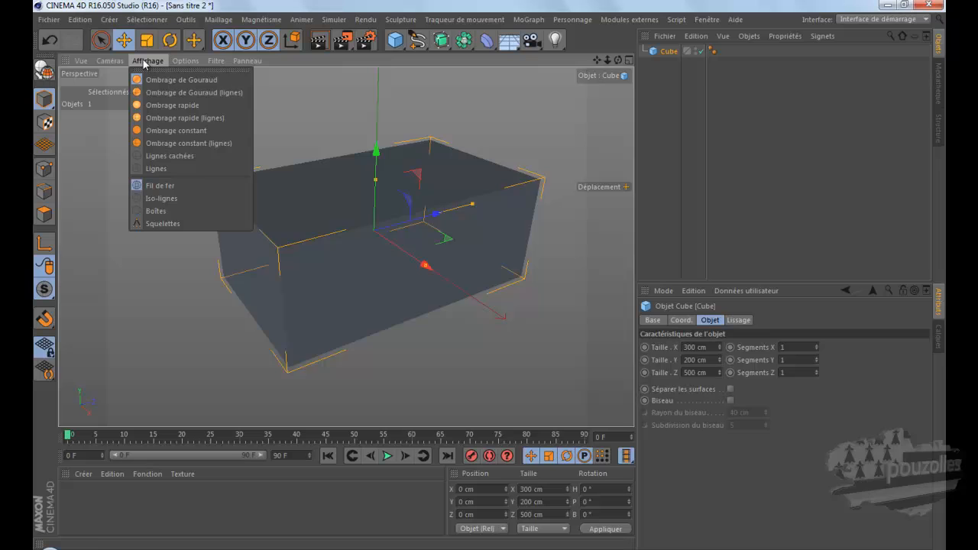
{"action": "left_click", "coordinate": [182, 92]}
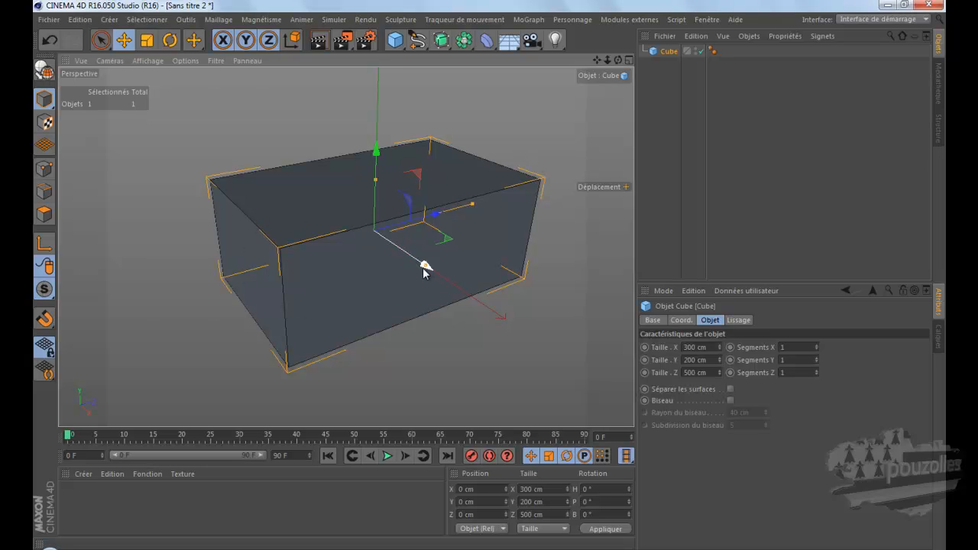
{"action": "left_click", "coordinate": [819, 345]}
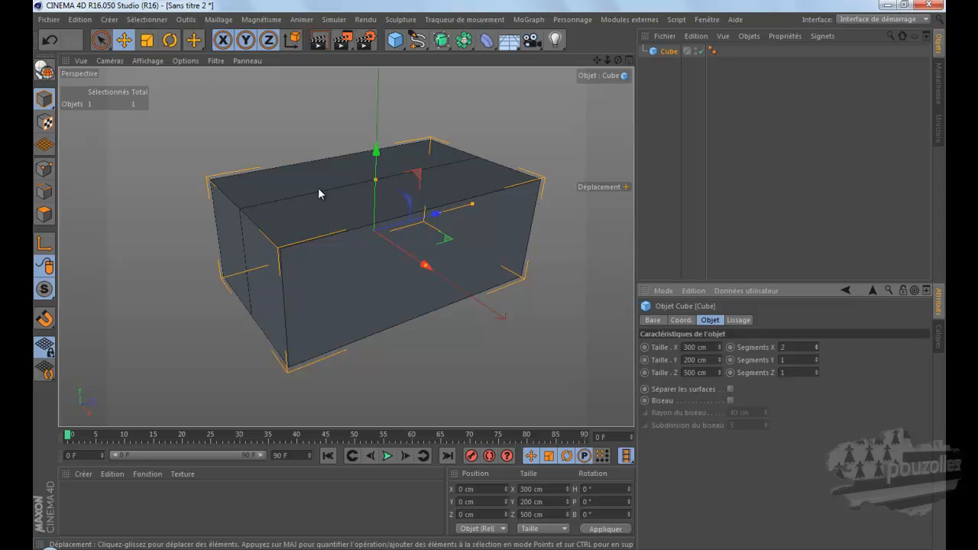
Step: Make the cube editable and raise its middle top edge to about 205 cm in Y to form a roof ridge
{"action": "key", "text": "c"}
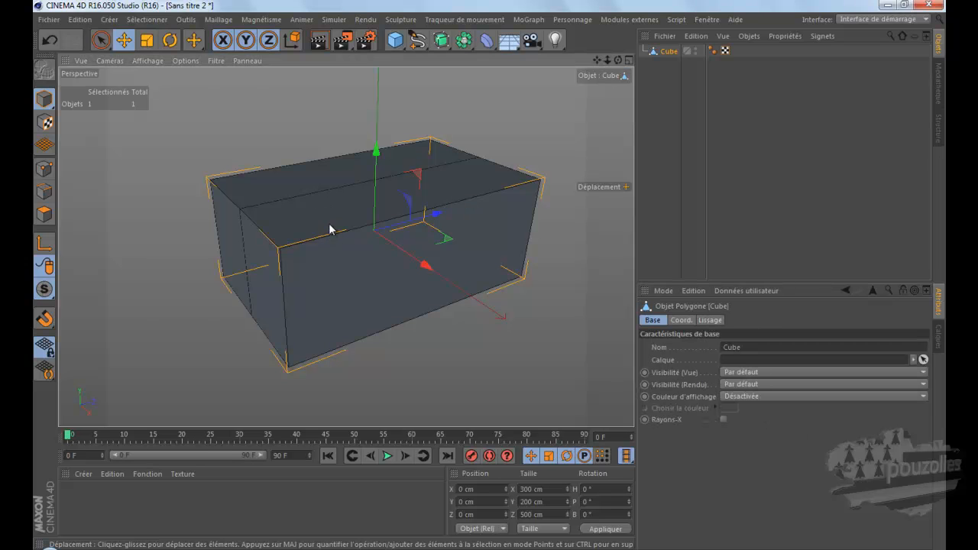
{"action": "left_click", "coordinate": [44, 168]}
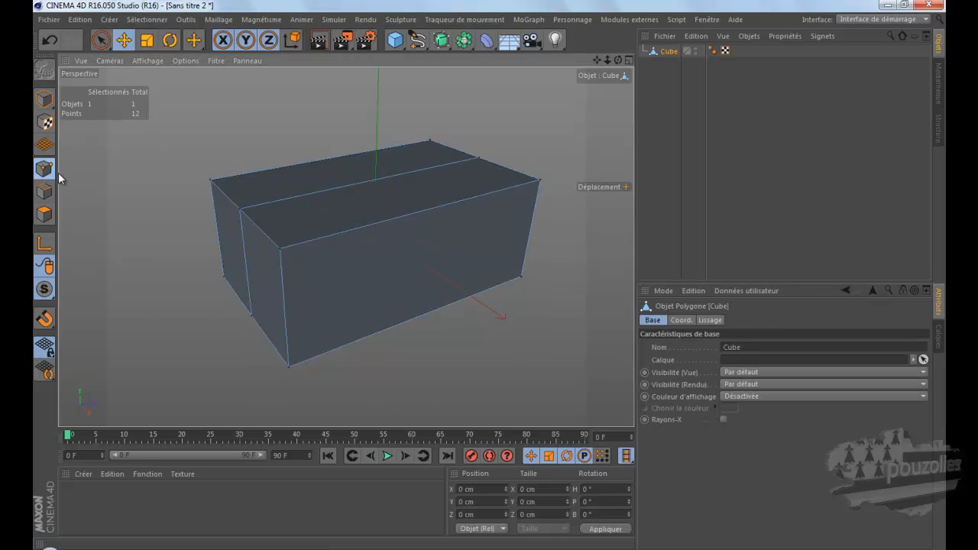
{"action": "left_click", "coordinate": [44, 191]}
{"action": "left_click", "coordinate": [361, 184]}
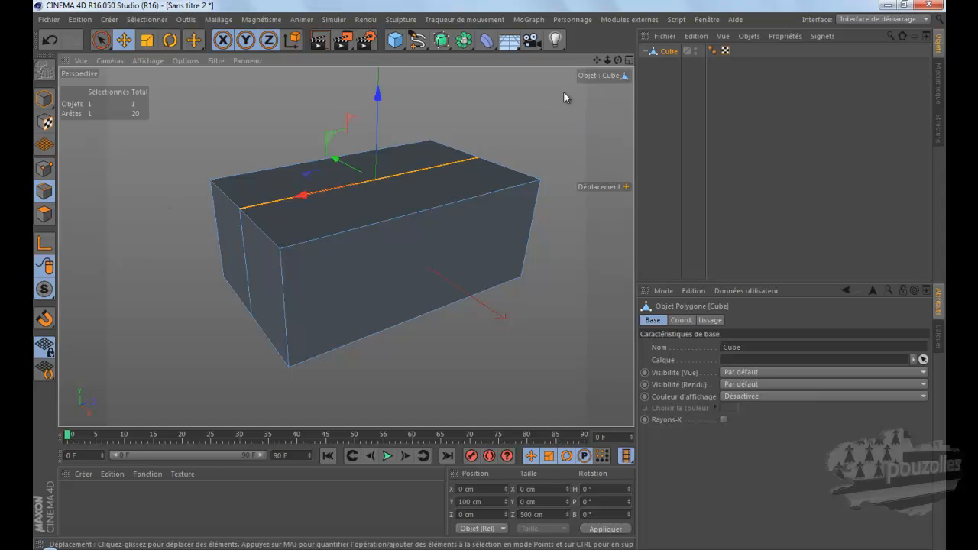
{"action": "left_click_drag", "start_coordinate": [617, 60], "coordinate": [490, 279]}
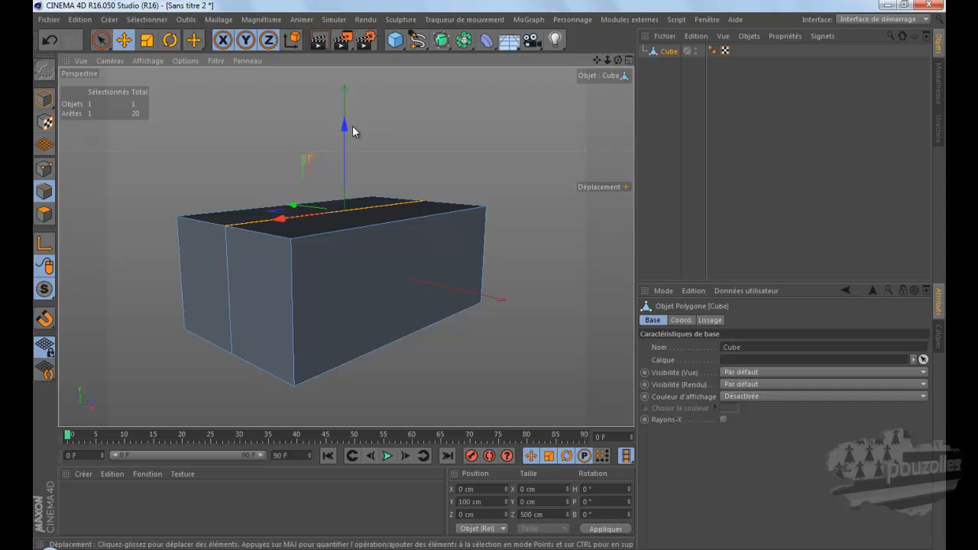
{"action": "left_click_drag", "start_coordinate": [344, 124], "coordinate": [348, 73]}
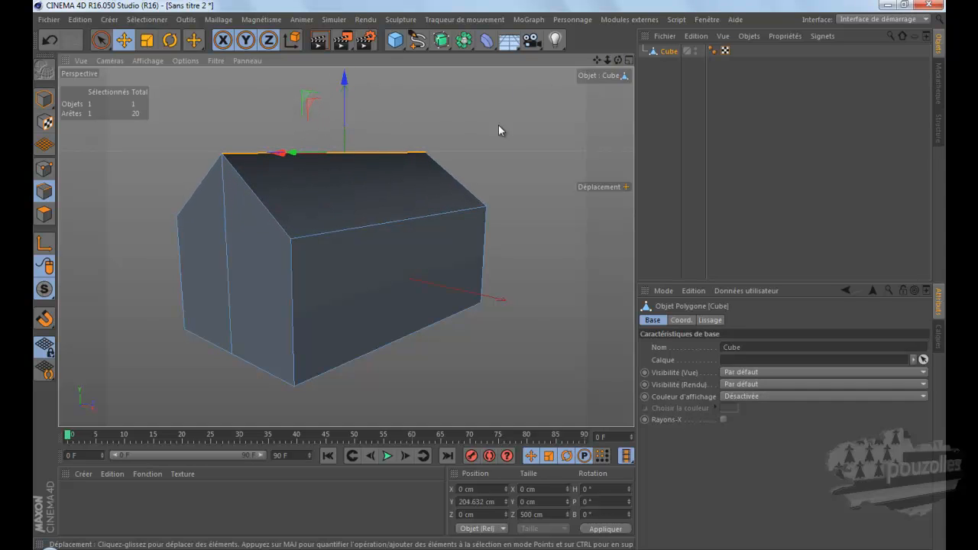
Step: Delete the Lissage smoothing tag from the house-shaped cube, rendering the view before and after to compare the shading
{"action": "left_click_drag", "start_coordinate": [618, 60], "coordinate": [488, 260]}
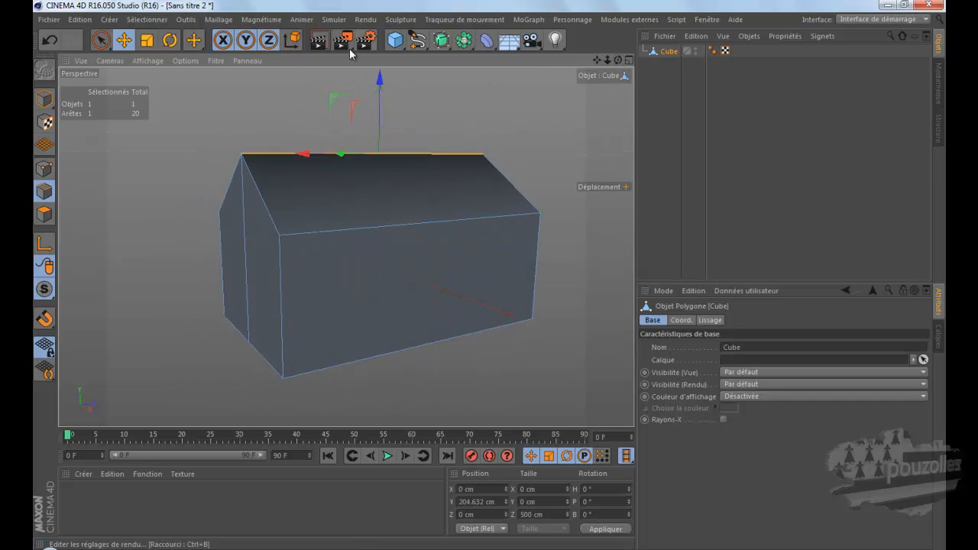
{"action": "left_click", "coordinate": [320, 41]}
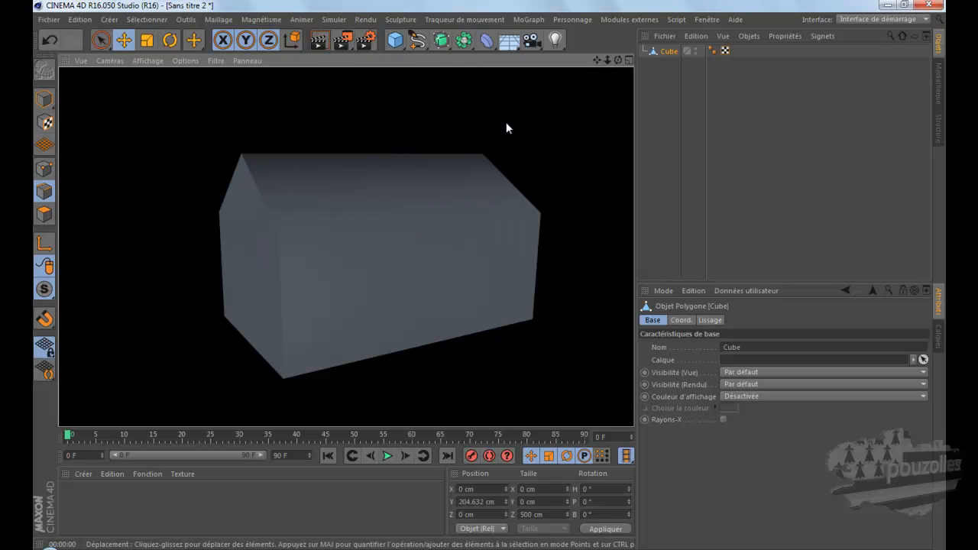
{"action": "left_click", "coordinate": [712, 50]}
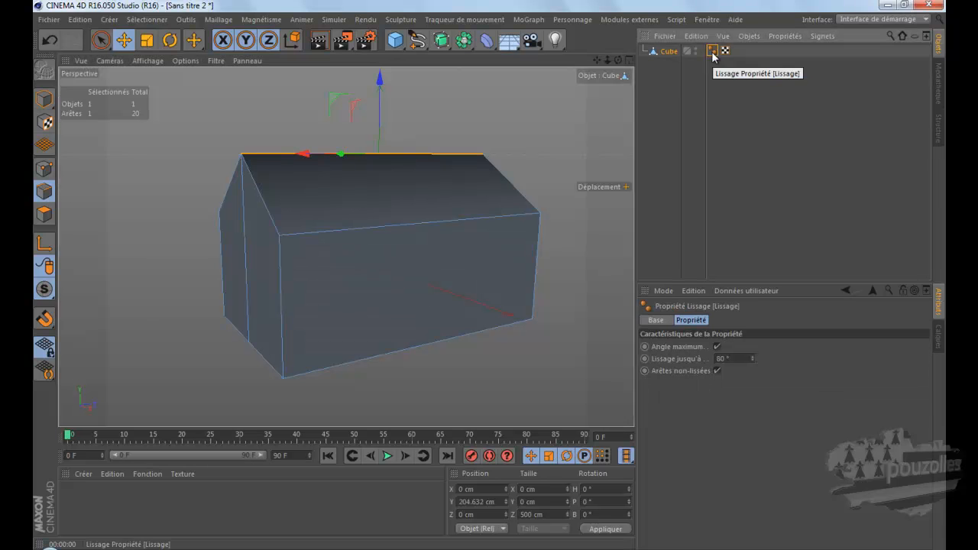
{"action": "left_click", "coordinate": [713, 75]}
{"action": "left_click", "coordinate": [713, 52]}
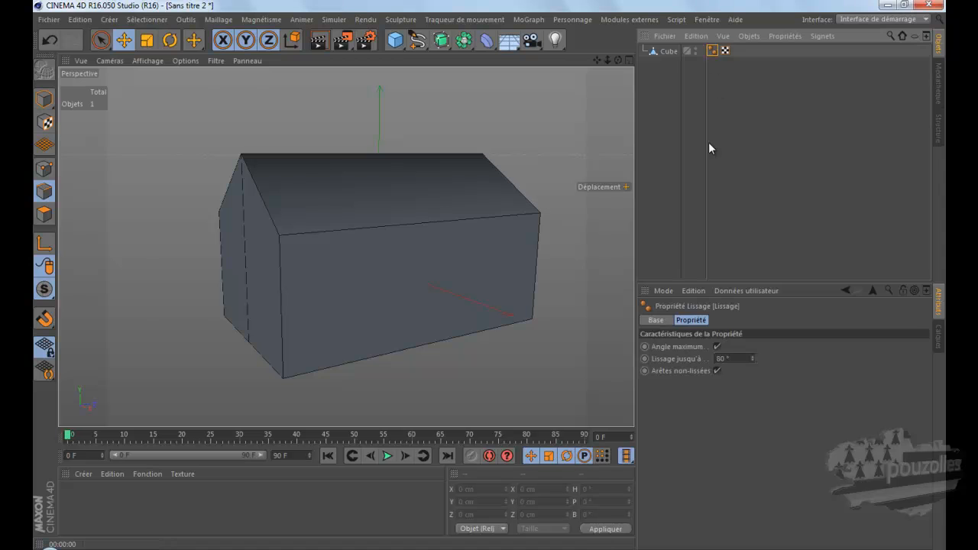
{"action": "left_click", "coordinate": [710, 142]}
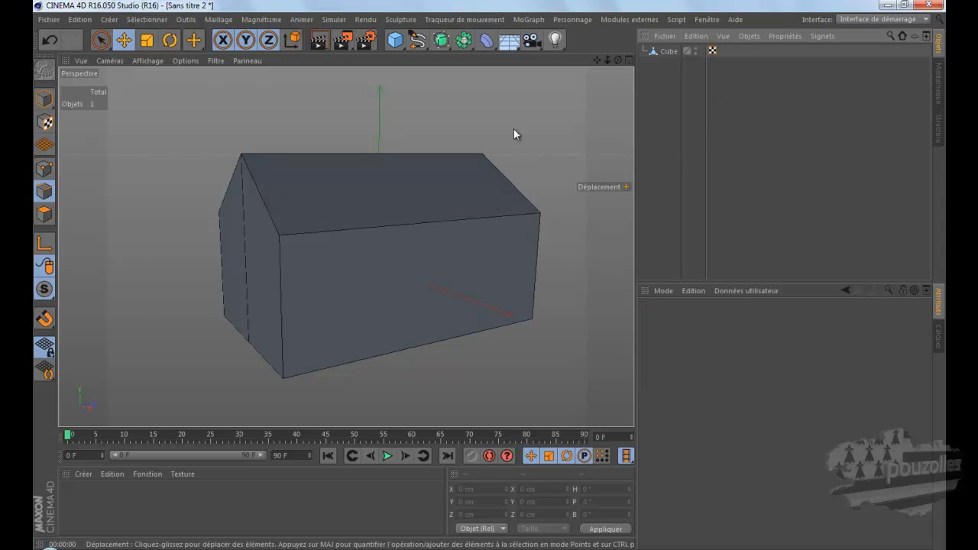
{"action": "left_click", "coordinate": [319, 42]}
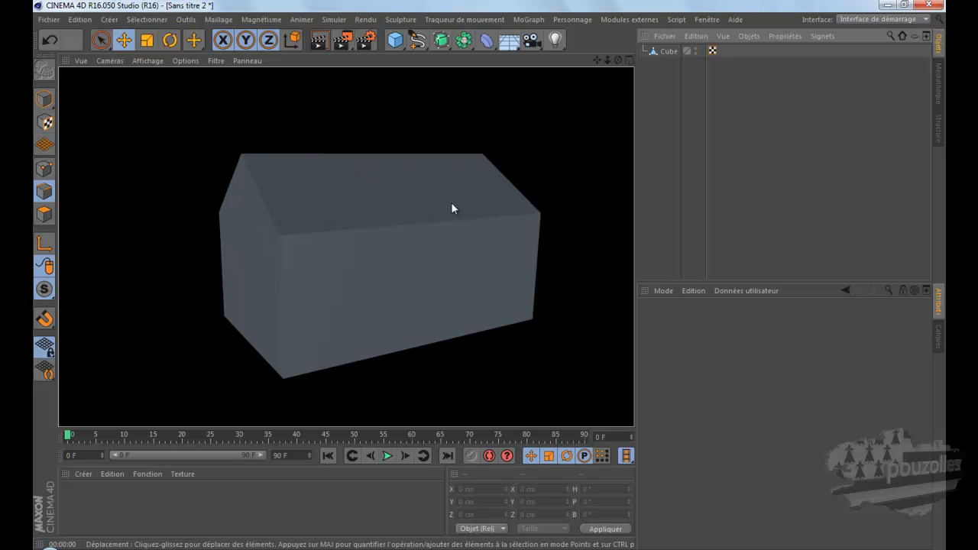
Step: Select the two sloping roof polygons of the house-shaped cube and split them off as a separate object with Scission
{"action": "left_click", "coordinate": [668, 52]}
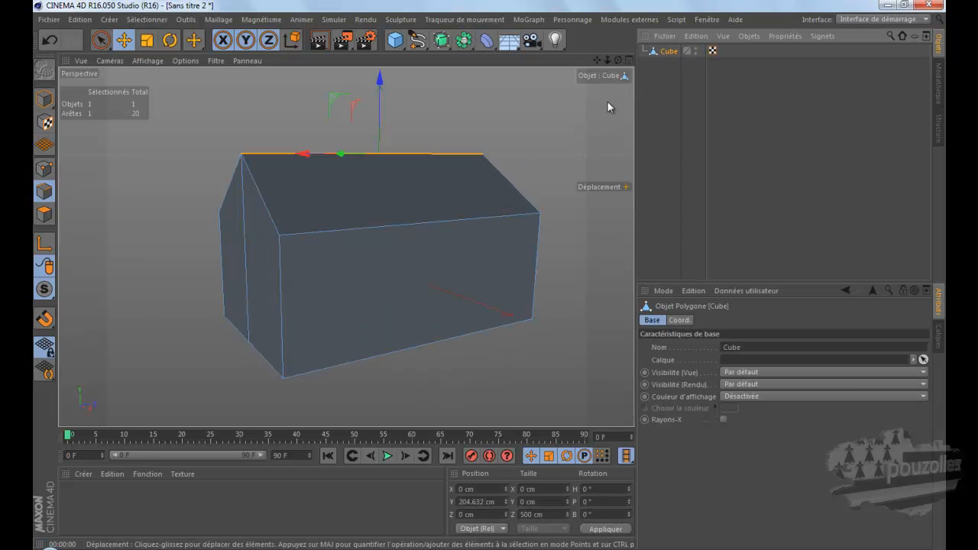
{"action": "mouse_move", "coordinate": [501, 278]}
{"action": "left_mouse_down", "text": "alt"}
{"action": "mouse_move", "coordinate": [469, 283]}
{"action": "mouse_move", "coordinate": [489, 274]}
{"action": "mouse_move", "coordinate": [511, 294]}
{"action": "mouse_move", "coordinate": [483, 277]}
{"action": "left_mouse_up", "text": "alt"}
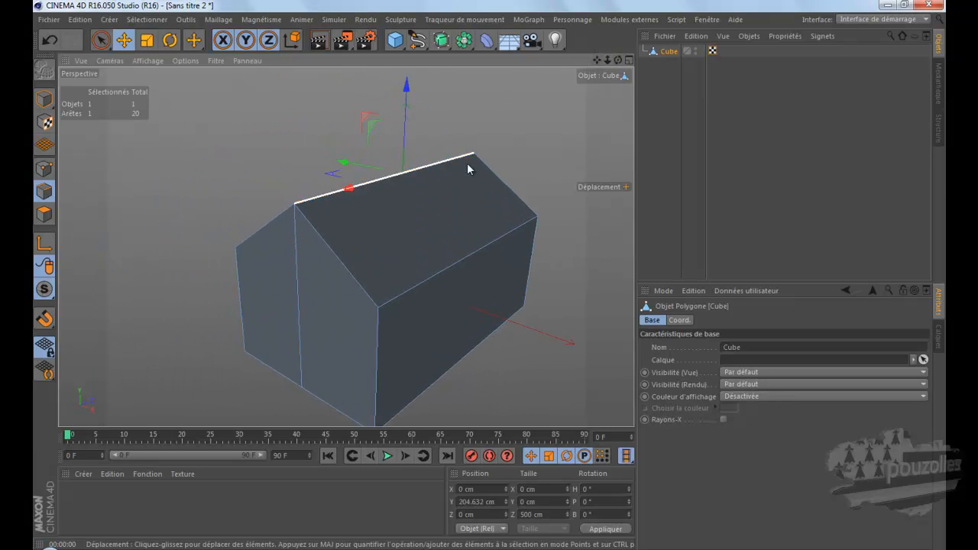
{"action": "left_click", "coordinate": [44, 213]}
{"action": "left_click", "coordinate": [396, 230]}
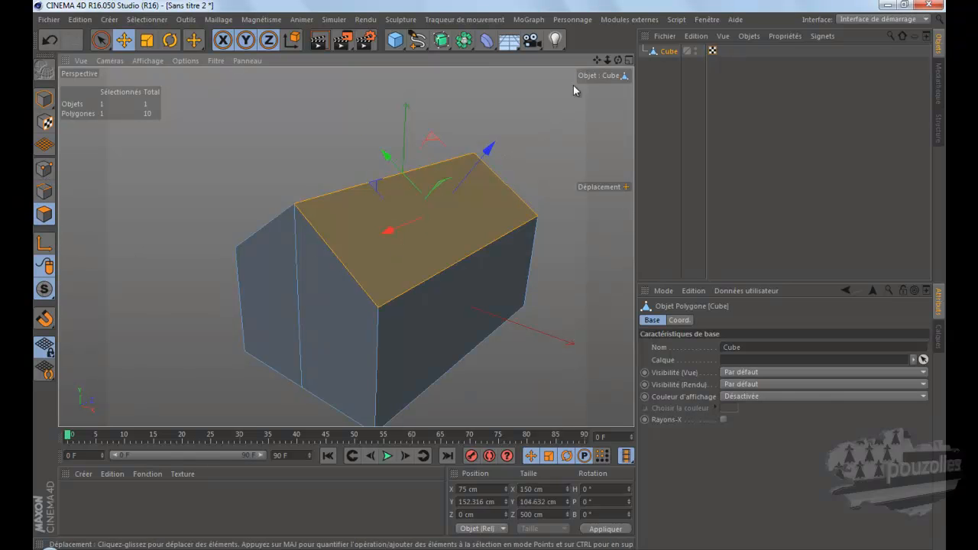
{"action": "left_click_drag", "start_coordinate": [619, 60], "coordinate": [493, 275]}
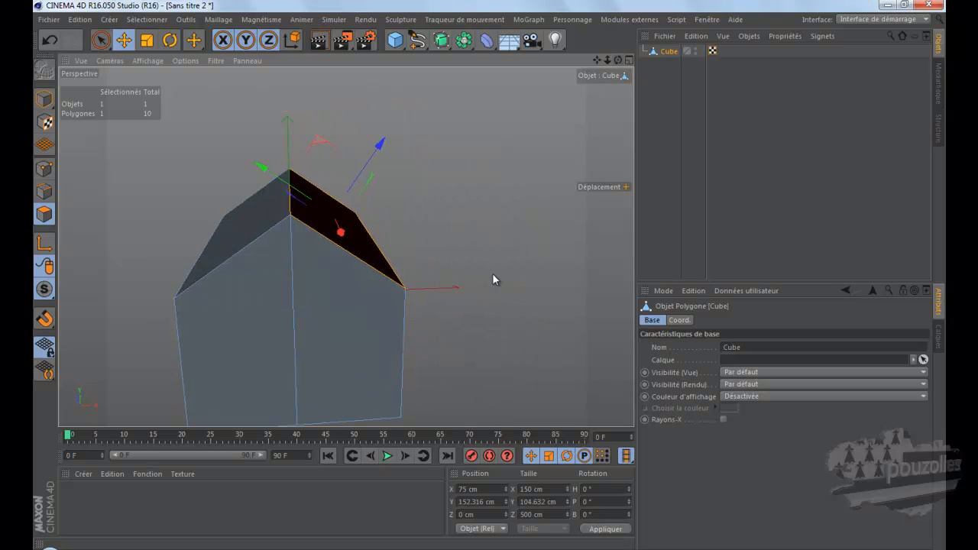
{"action": "left_click", "coordinate": [256, 204], "text": "shift"}
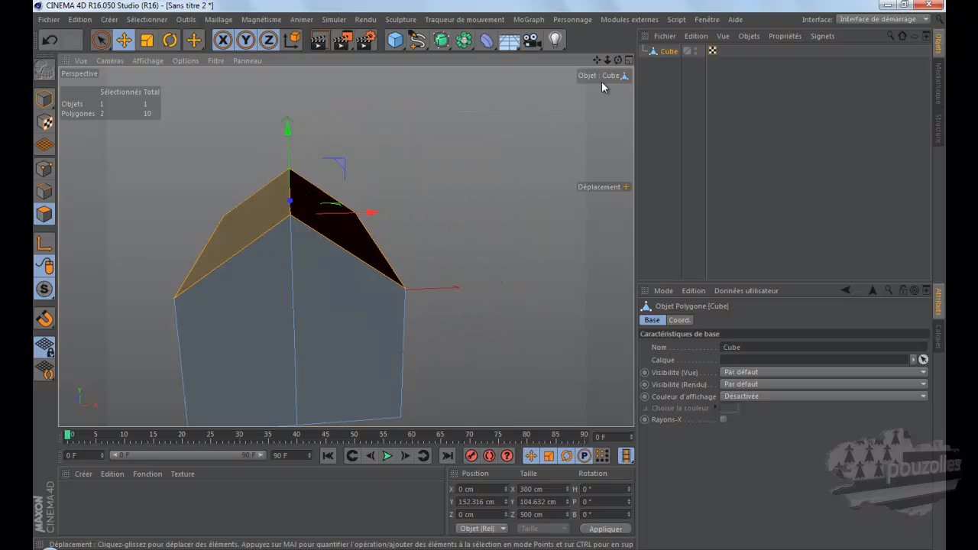
{"action": "left_click_drag", "start_coordinate": [618, 60], "coordinate": [491, 272]}
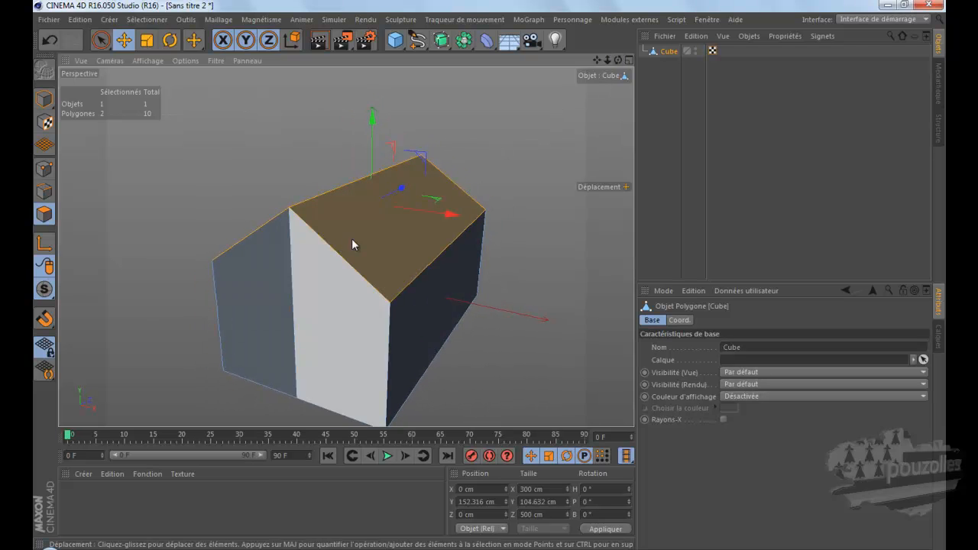
{"action": "right_click", "coordinate": [496, 112]}
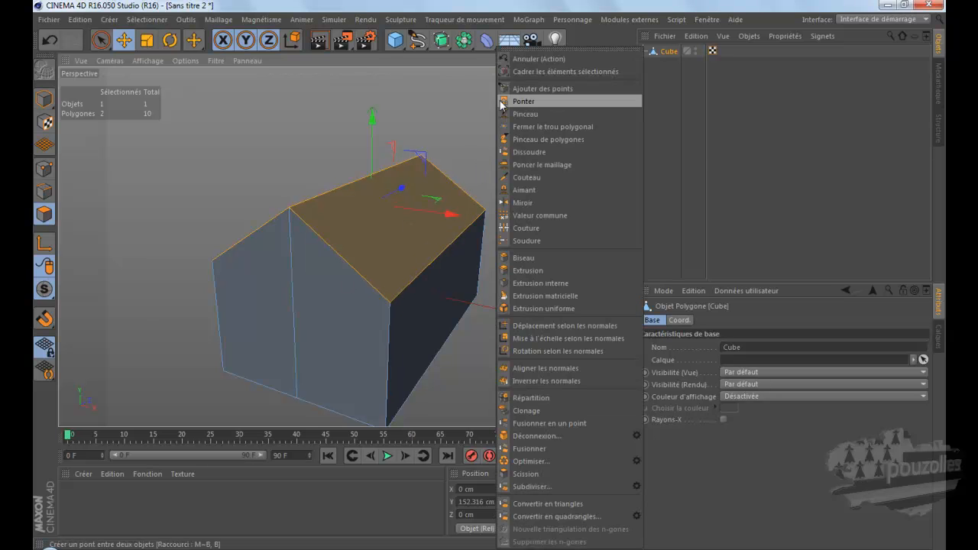
{"action": "right_click", "coordinate": [432, 101]}
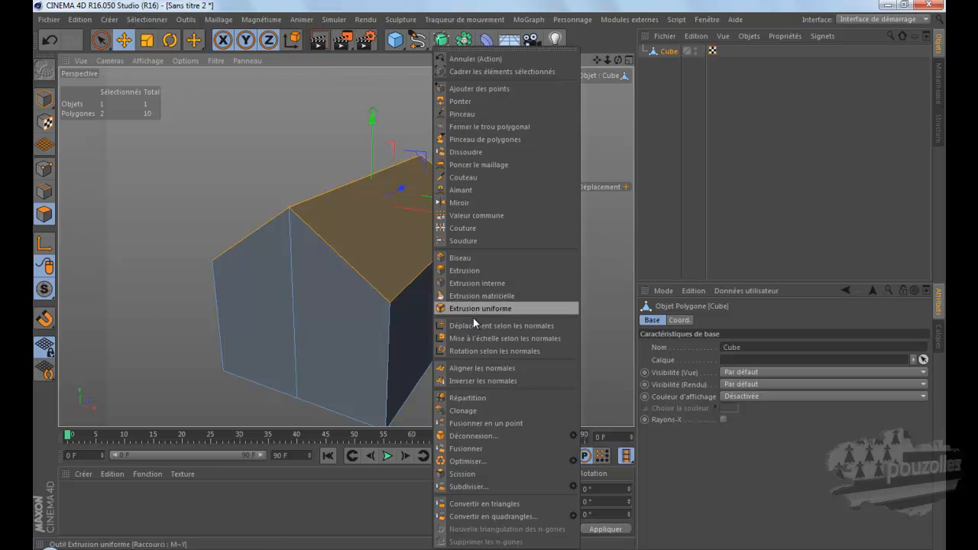
{"action": "left_click", "coordinate": [474, 473]}
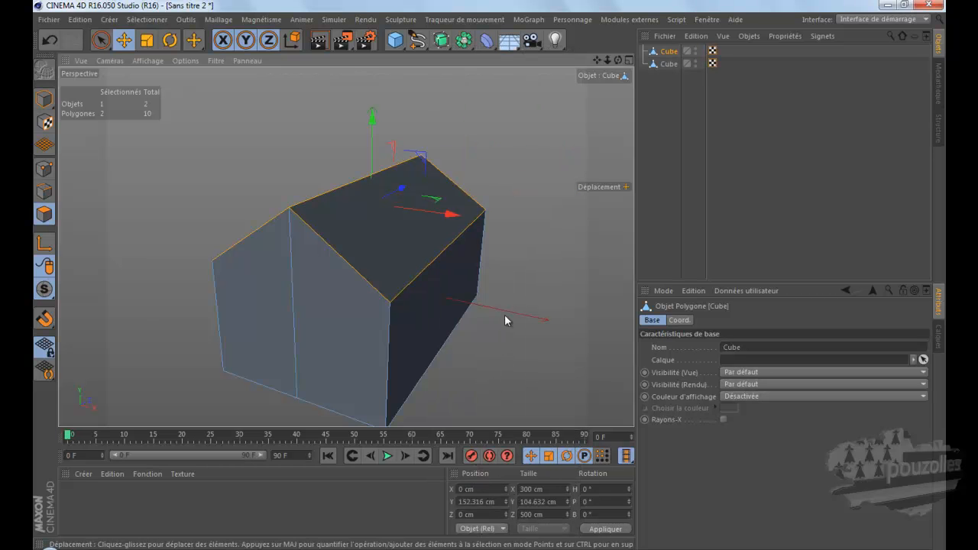
Step: Hide the original cube in the view, and rename the split-off roof object toit and the original cube mur
{"action": "left_click", "coordinate": [669, 65]}
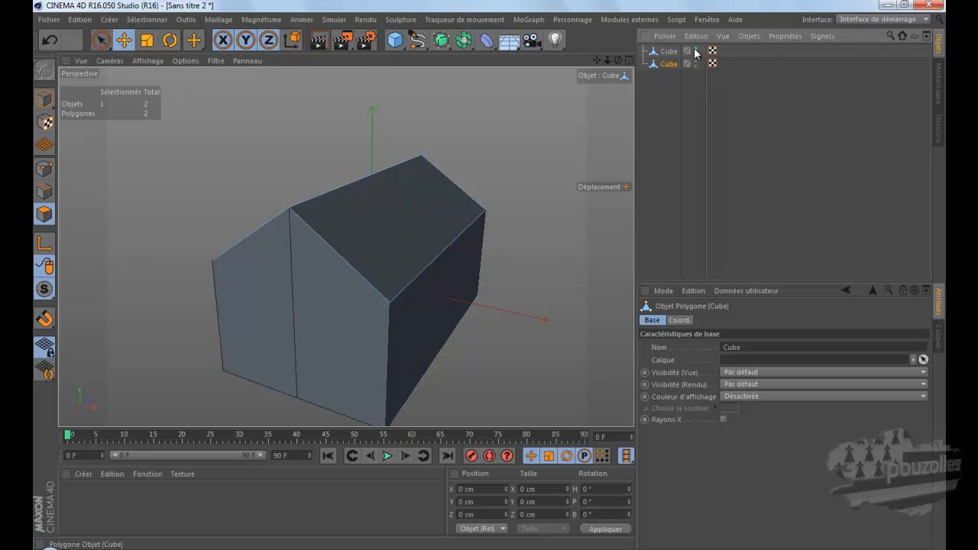
{"action": "left_click", "coordinate": [696, 50]}
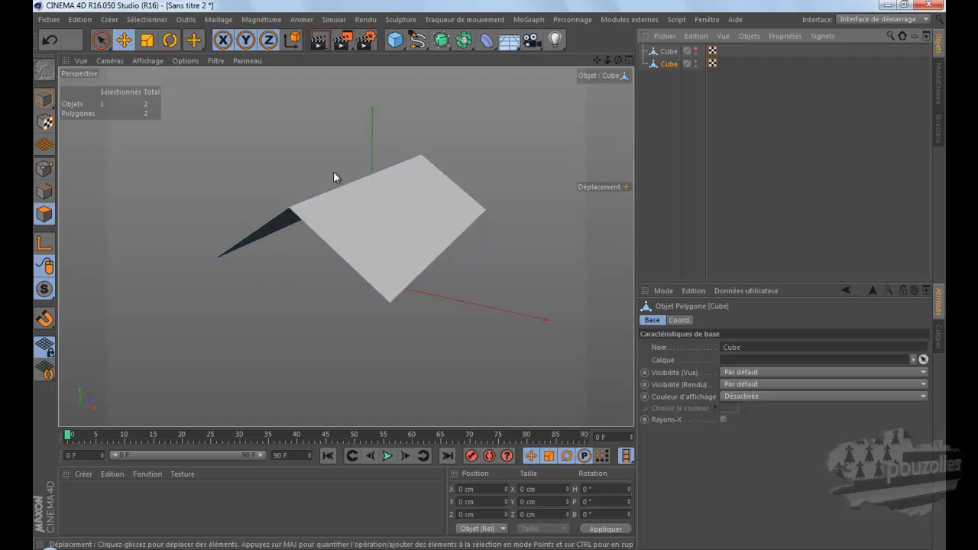
{"action": "double_click", "coordinate": [669, 64]}
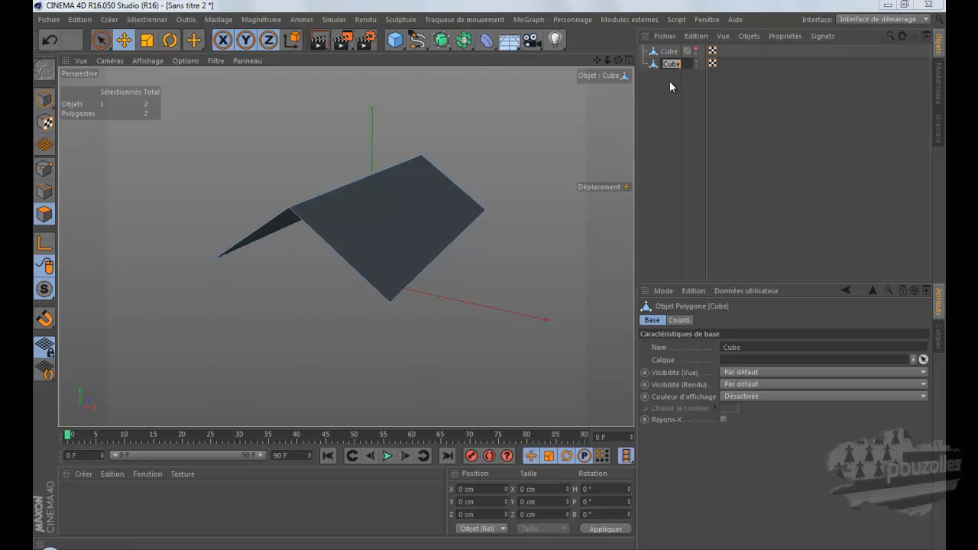
{"action": "type", "text": "toit"}
{"action": "key", "text": "Return"}
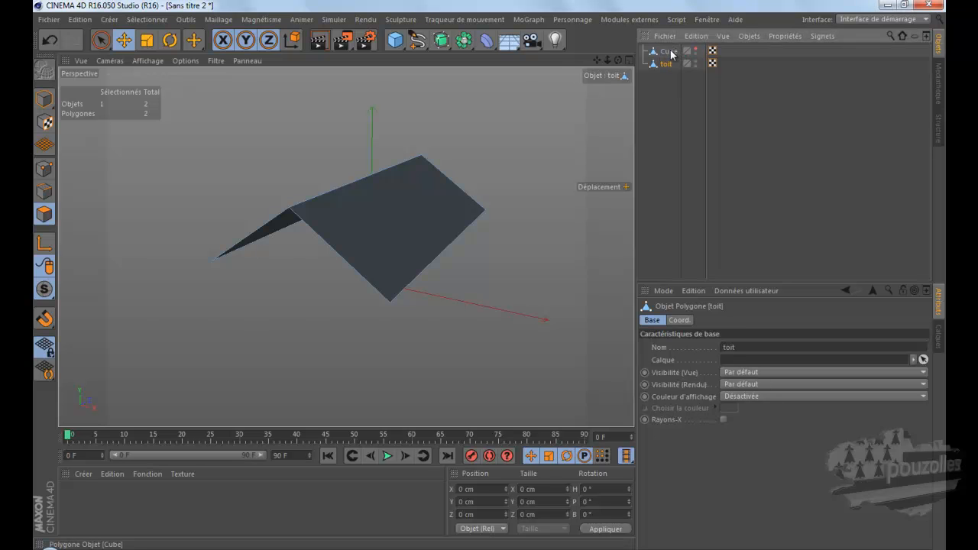
{"action": "double_click", "coordinate": [670, 52]}
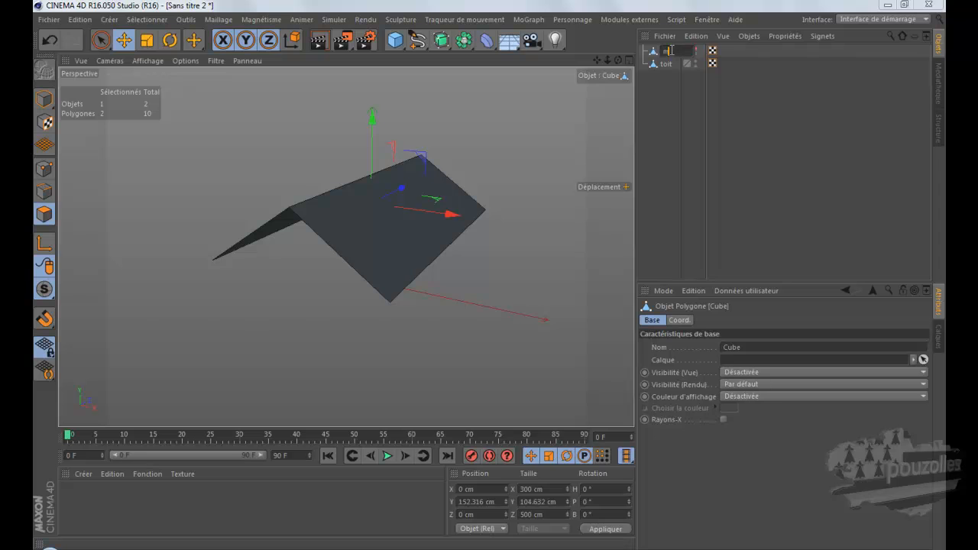
{"action": "key", "text": "Return"}
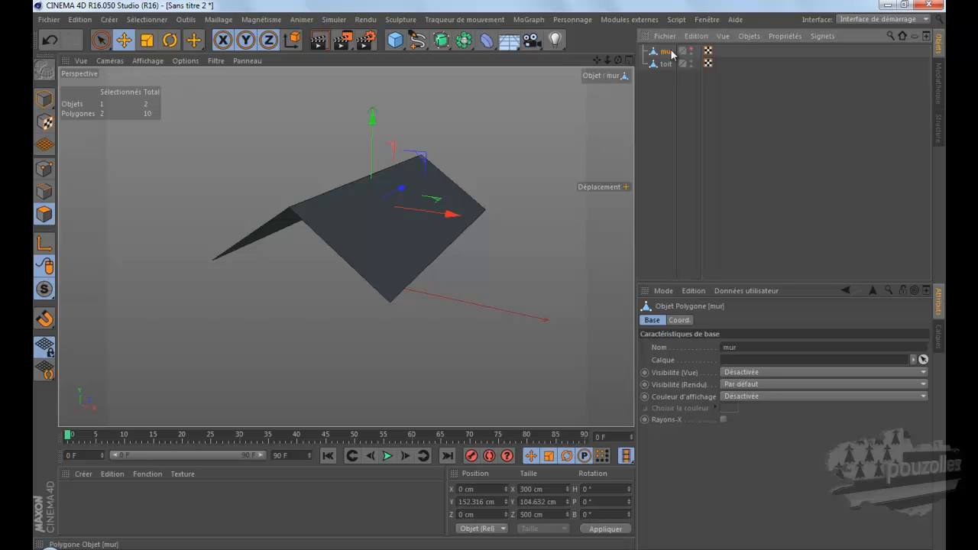
Step: Show mur with toit hidden, delete the two roof polygons from mur, and display toit again
{"action": "left_click", "coordinate": [691, 50]}
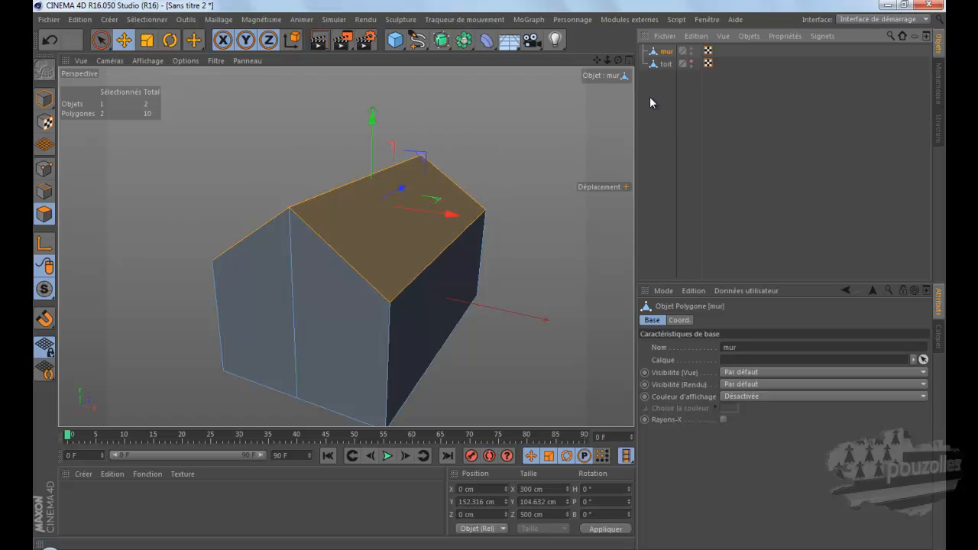
{"action": "key", "text": "Delete"}
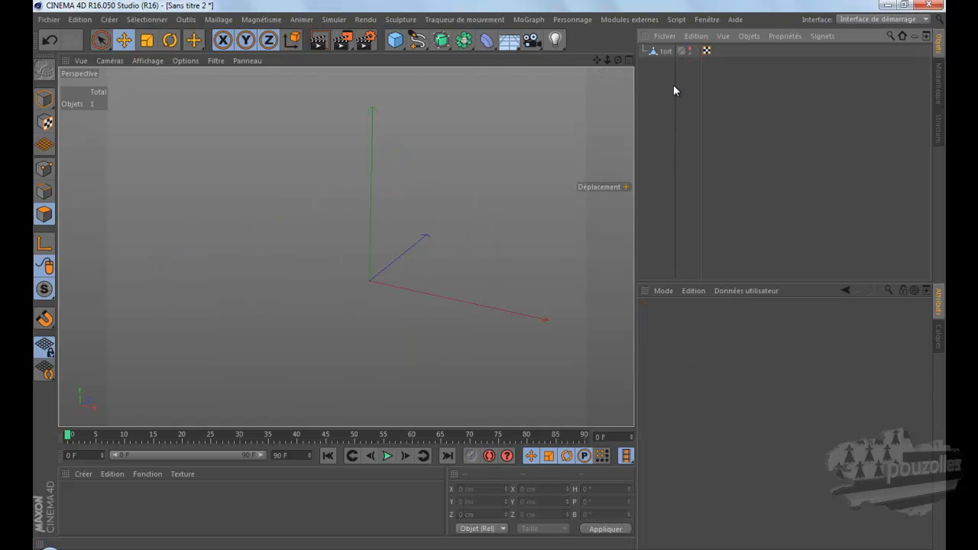
{"action": "left_click", "coordinate": [49, 40]}
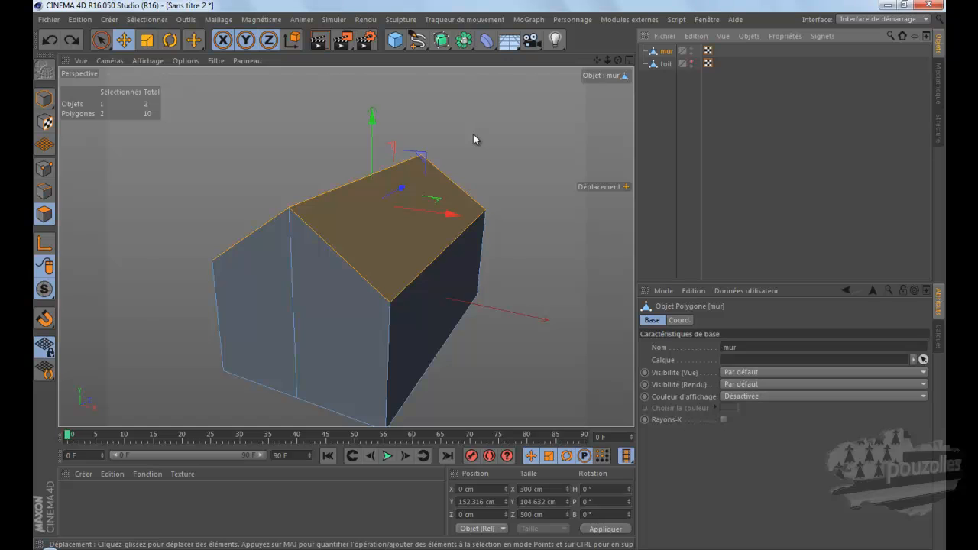
{"action": "key", "text": "Delete"}
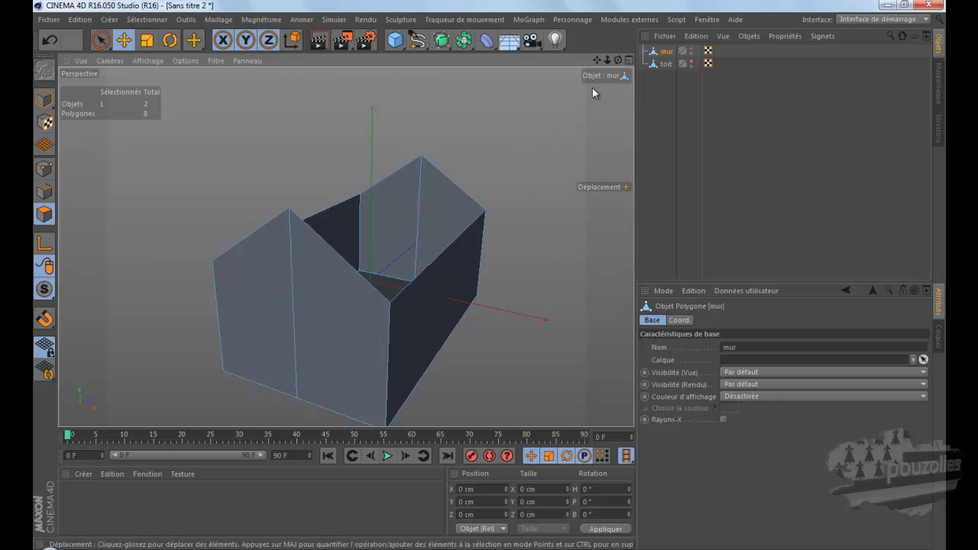
{"action": "left_click", "coordinate": [690, 61]}
Step: Select both polygons of toit with the selection brush and extrude them by 6 cm to thicken the roof
{"action": "left_click", "coordinate": [663, 64]}
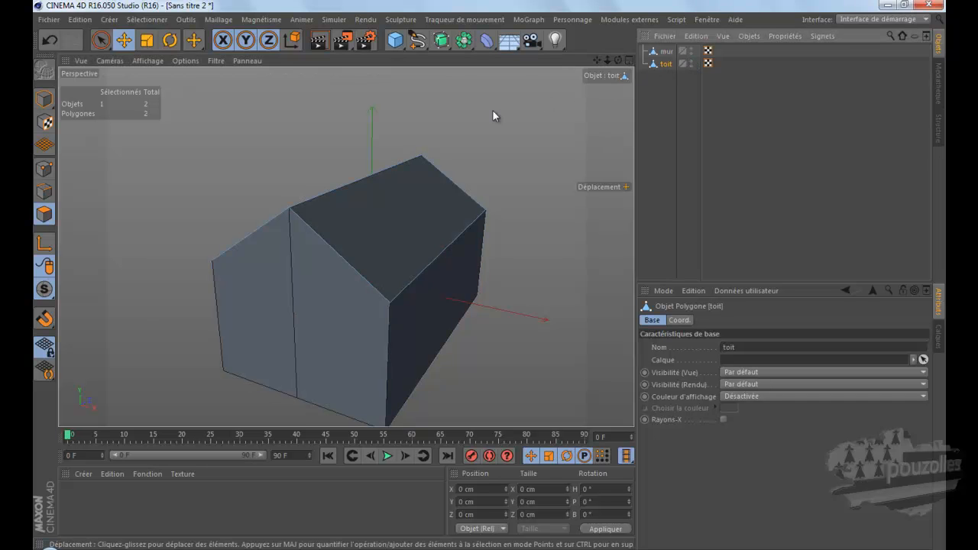
{"action": "left_click_drag", "start_coordinate": [355, 213], "coordinate": [321, 202]}
{"action": "left_click", "coordinate": [49, 39]}
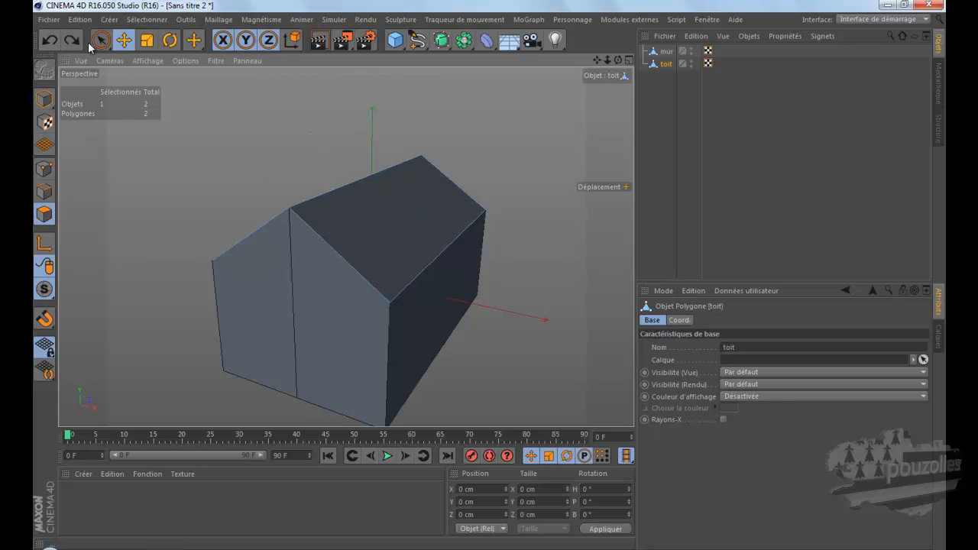
{"action": "left_click", "coordinate": [101, 40]}
{"action": "left_click", "coordinate": [352, 197]}
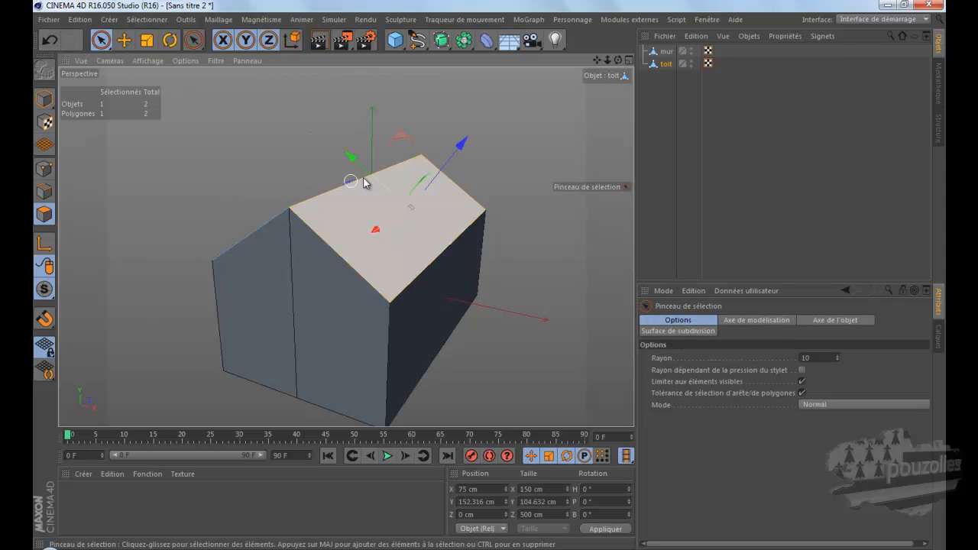
{"action": "left_click_drag", "start_coordinate": [498, 278], "coordinate": [495, 273]}
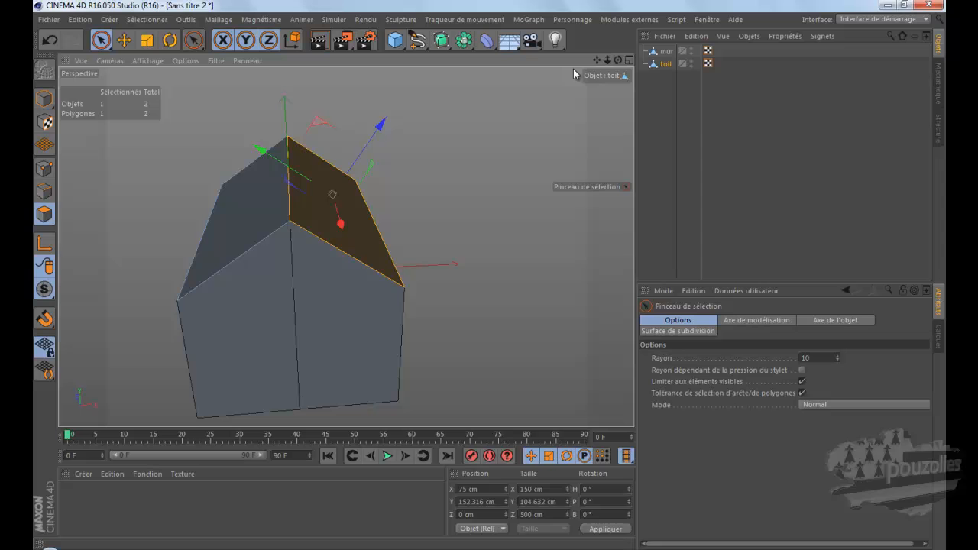
{"action": "left_click", "coordinate": [253, 202], "text": "shift"}
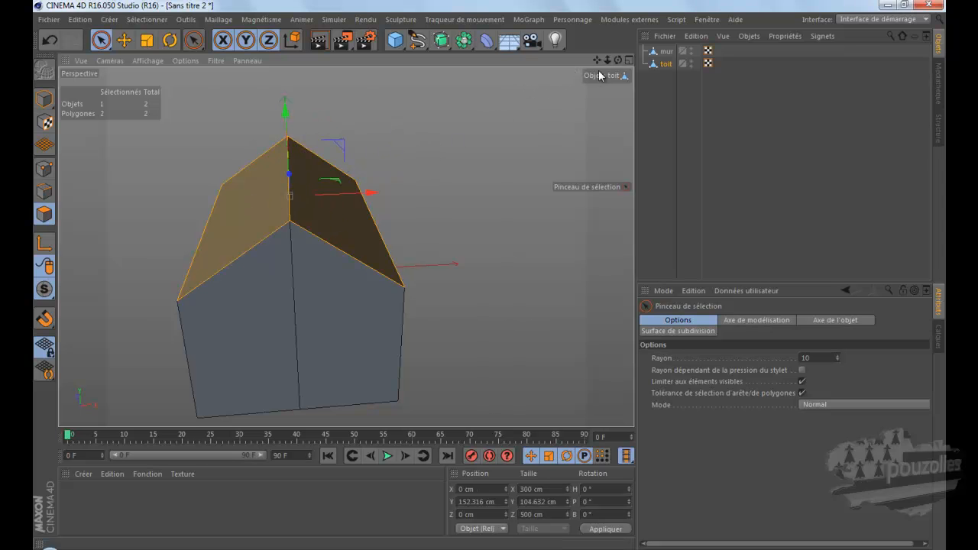
{"action": "left_click_drag", "start_coordinate": [618, 60], "coordinate": [489, 273]}
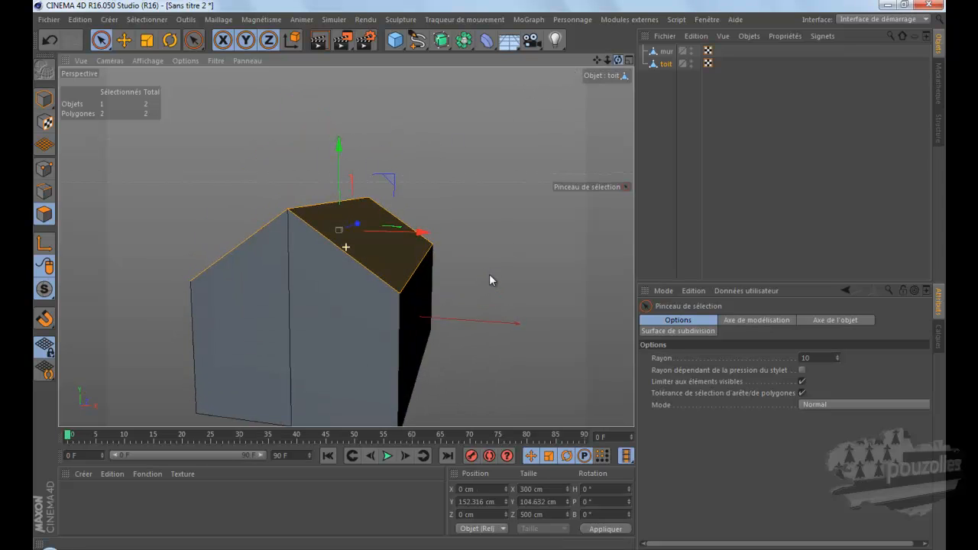
{"action": "right_click", "coordinate": [440, 164]}
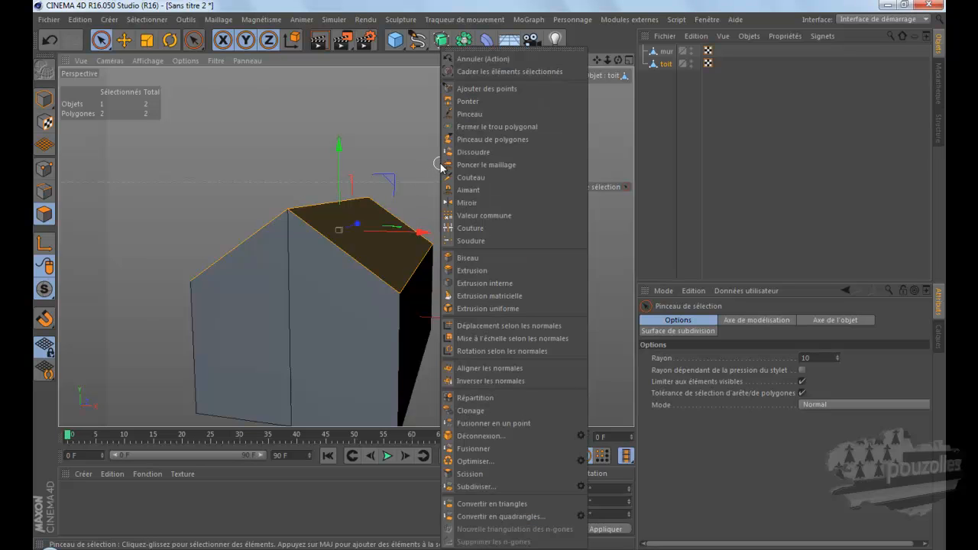
{"action": "left_click", "coordinate": [479, 271]}
{"action": "left_click_drag", "start_coordinate": [481, 218], "coordinate": [493, 280]}
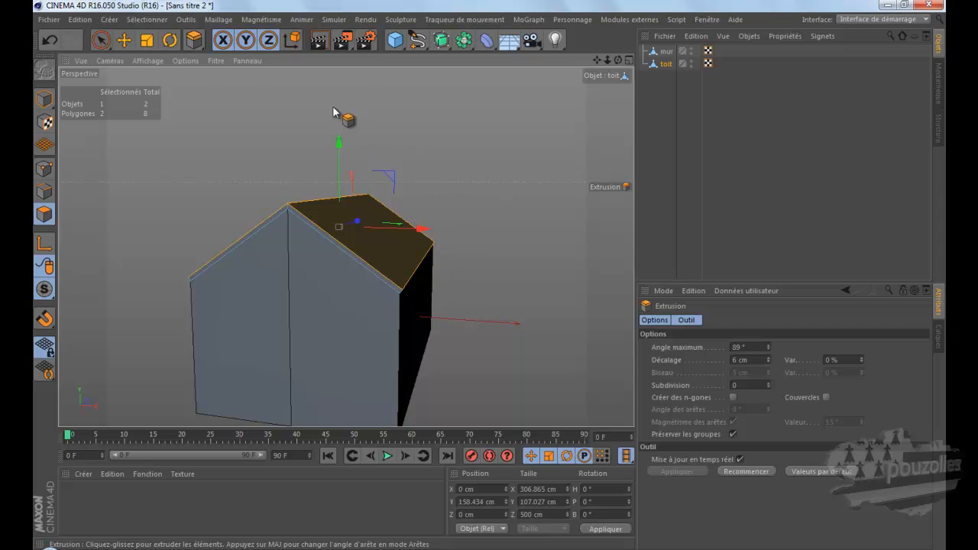
Step: Scale the extruded roof polygons up to about 321 × 112 × 523 cm so the roof overhangs the walls, and deselect them
{"action": "left_click", "coordinate": [148, 40]}
{"action": "left_click_drag", "start_coordinate": [435, 139], "coordinate": [464, 139]}
{"action": "left_click_drag", "start_coordinate": [618, 59], "coordinate": [489, 279]}
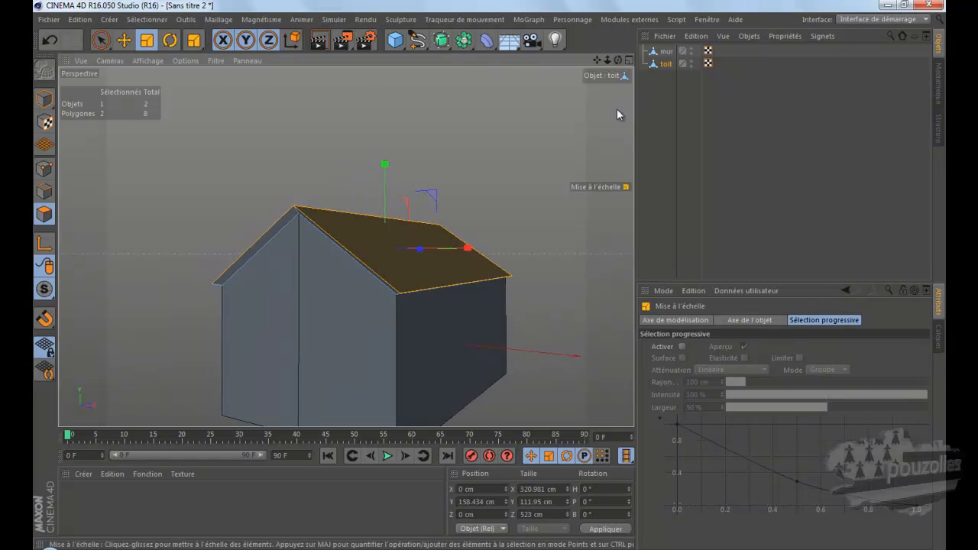
{"action": "left_click", "coordinate": [543, 135]}
{"action": "scroll", "coordinate": [543, 132], "scroll_direction": "down", "scroll_amount": 2}
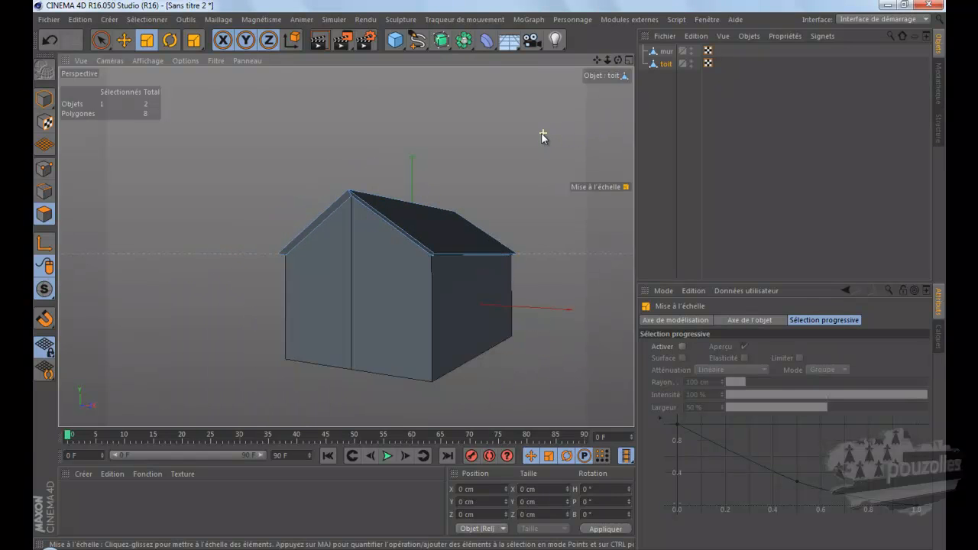
{"action": "left_click_drag", "start_coordinate": [595, 62], "coordinate": [486, 277]}
{"action": "left_click_drag", "start_coordinate": [618, 60], "coordinate": [490, 280]}
Step: Select both mur and toit, and delete the two floor polygons on the underside of the house
{"action": "left_click_drag", "start_coordinate": [666, 90], "coordinate": [662, 40]}
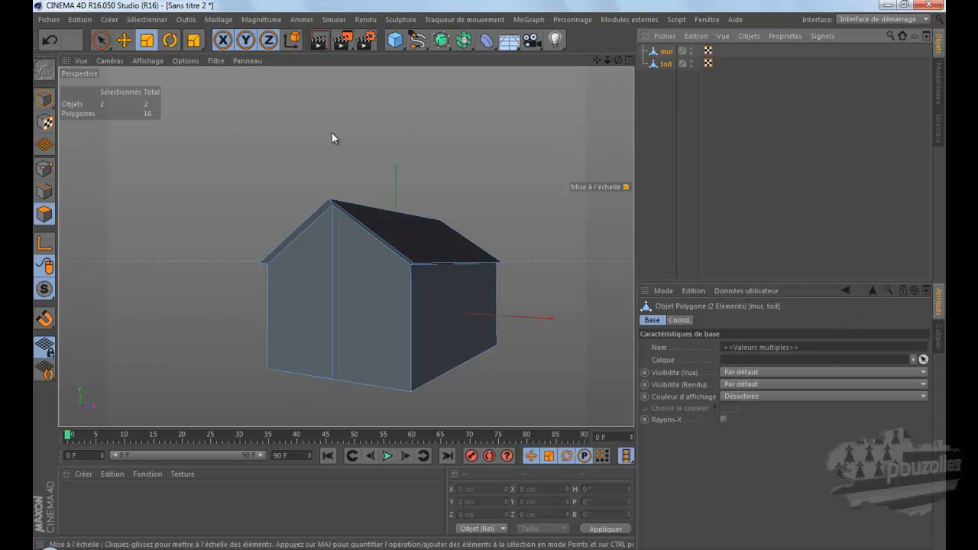
{"action": "left_click_drag", "start_coordinate": [618, 60], "coordinate": [490, 269]}
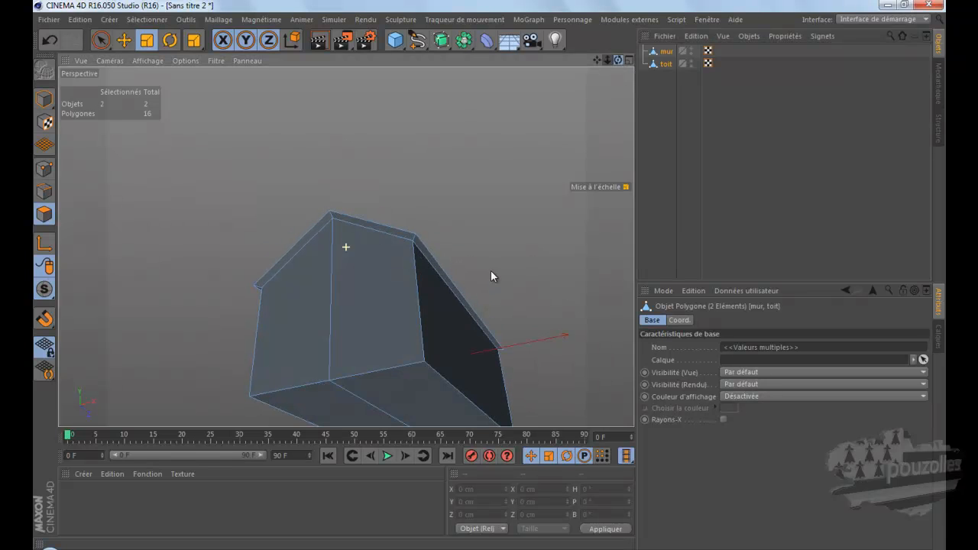
{"action": "left_click", "coordinate": [336, 405]}
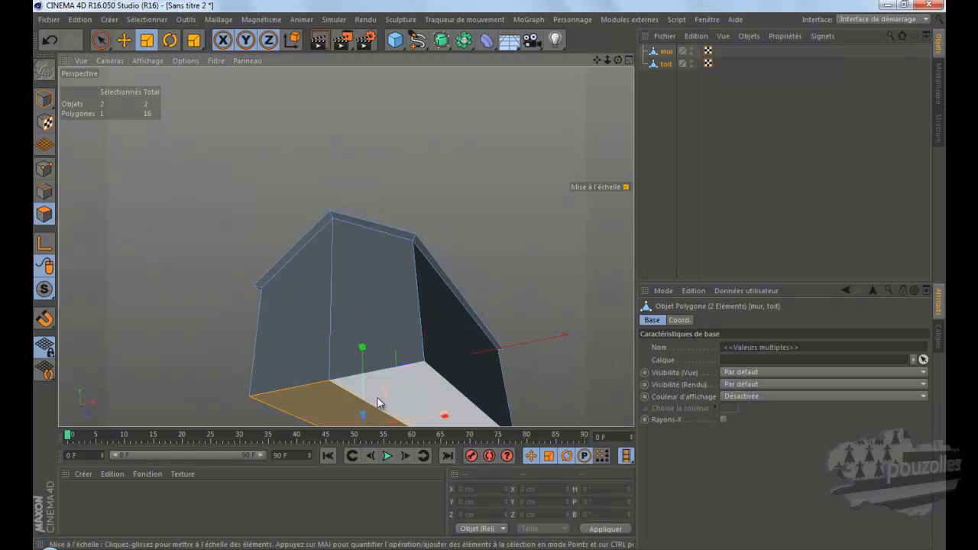
{"action": "left_click", "coordinate": [415, 385], "text": "shift"}
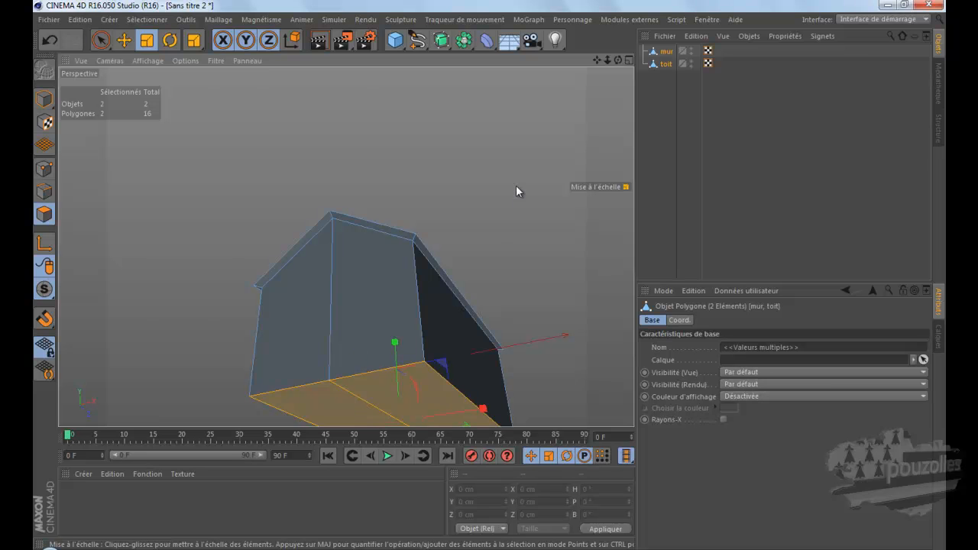
{"action": "key", "text": "Delete"}
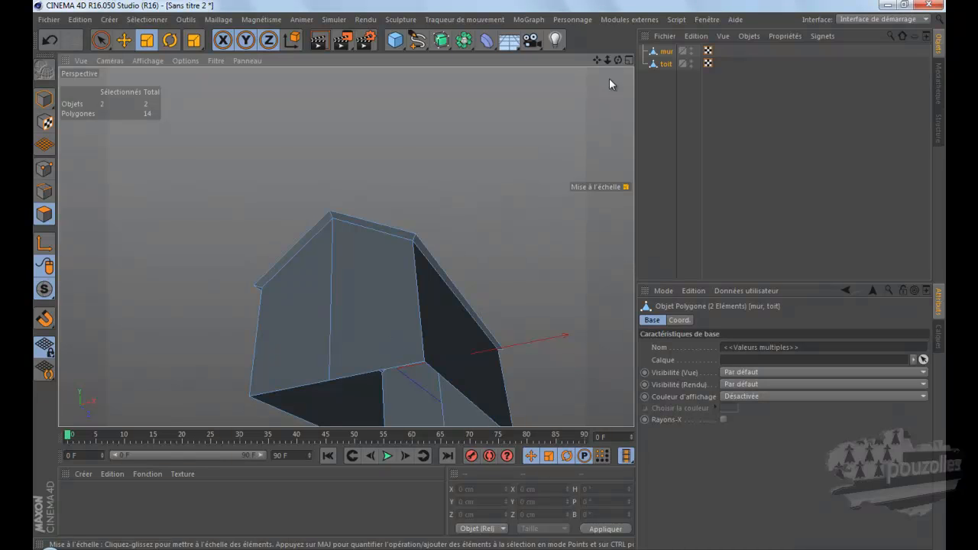
{"action": "left_click_drag", "start_coordinate": [617, 60], "coordinate": [491, 274]}
{"action": "left_click_drag", "start_coordinate": [597, 61], "coordinate": [457, 188]}
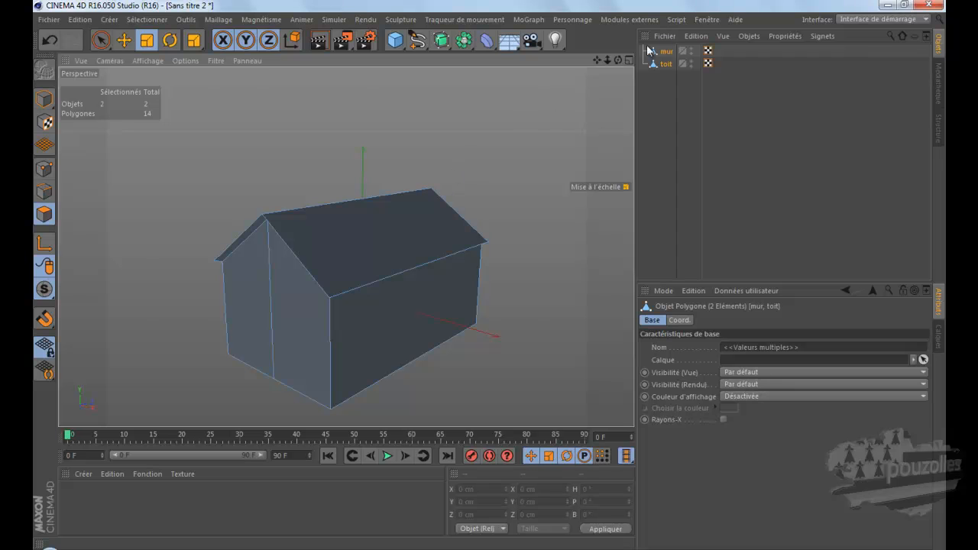
Step: Switch to the open scene Sans titre 2.c4d and examine the finished textured house up close from another angle
{"action": "left_click", "coordinate": [702, 20]}
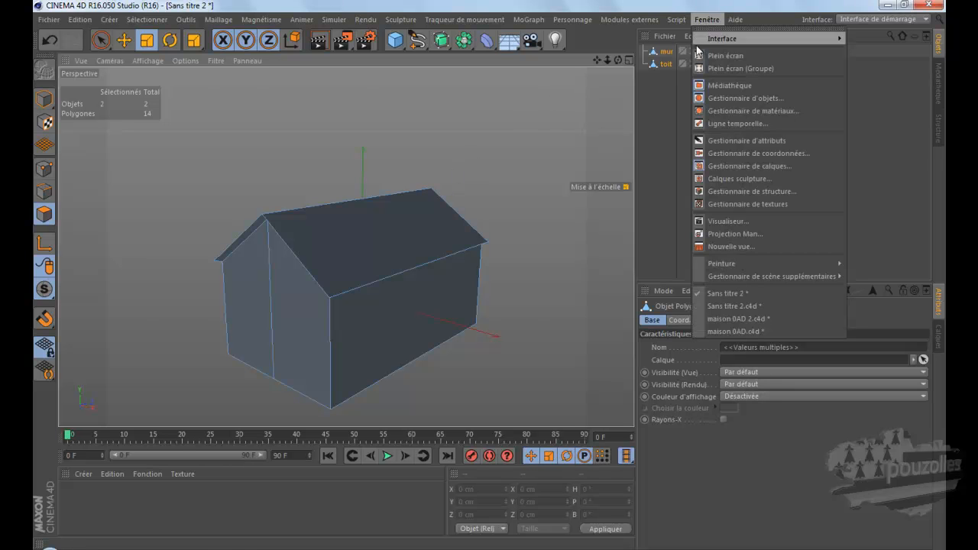
{"action": "left_click", "coordinate": [718, 307]}
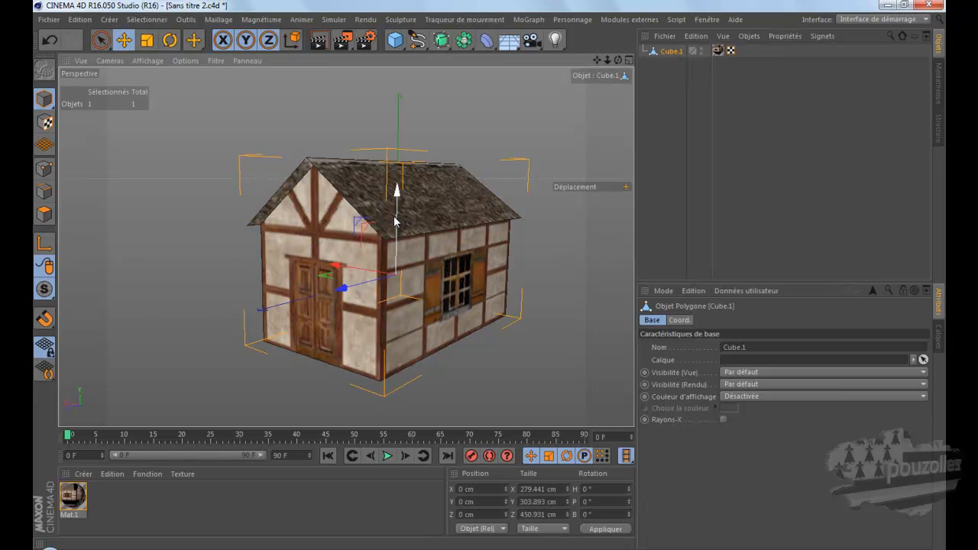
{"action": "scroll", "coordinate": [389, 219], "scroll_direction": "up", "scroll_amount": 2}
{"action": "scroll", "coordinate": [389, 219], "scroll_direction": "up", "scroll_amount": 1}
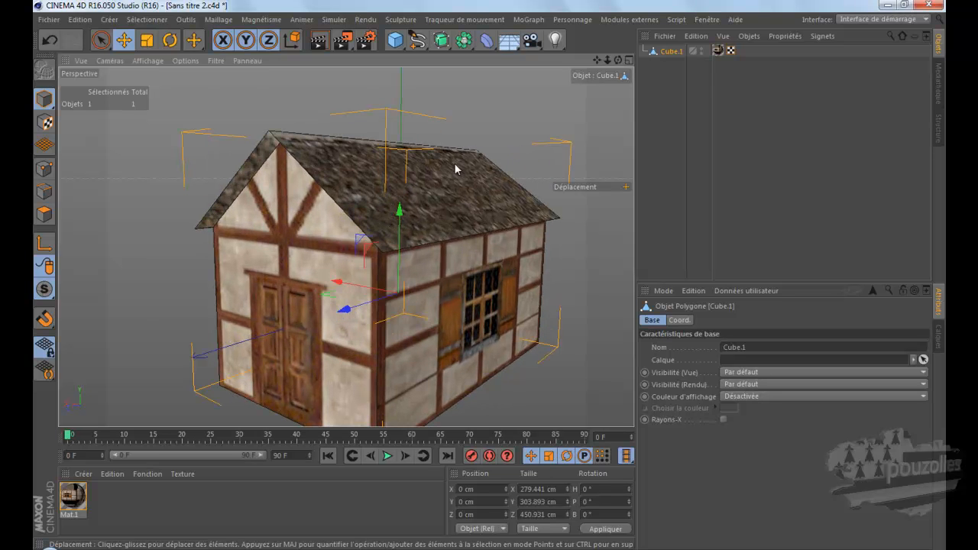
{"action": "left_click_drag", "start_coordinate": [619, 63], "coordinate": [489, 275]}
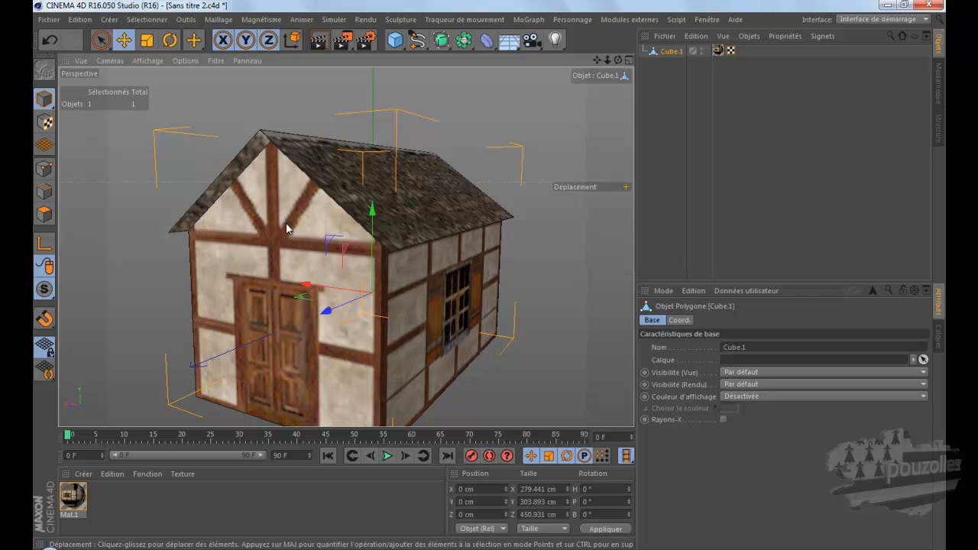
Step: Select all edges of Cube.1 to examine how the textured house is built, and return to the scene with mur and toit
{"action": "left_click", "coordinate": [148, 61]}
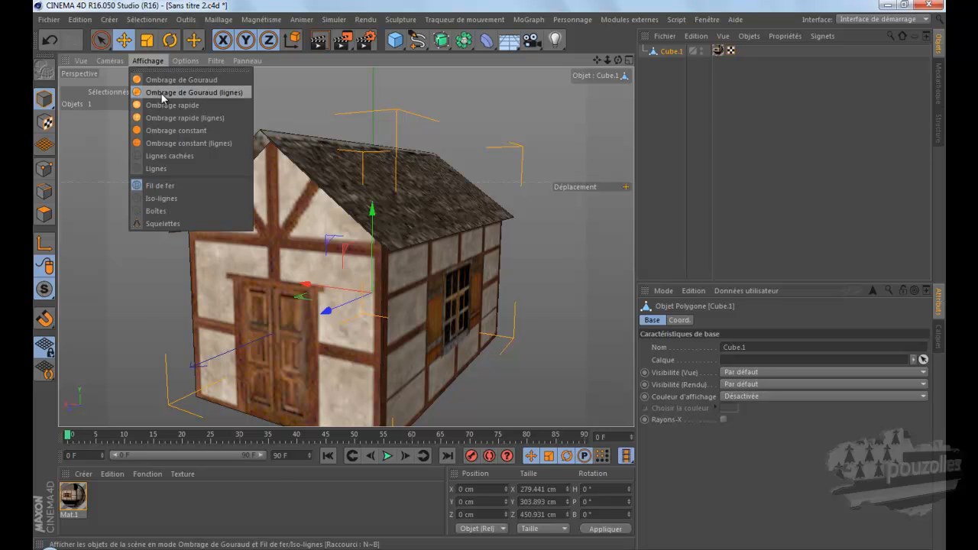
{"action": "left_click", "coordinate": [512, 120]}
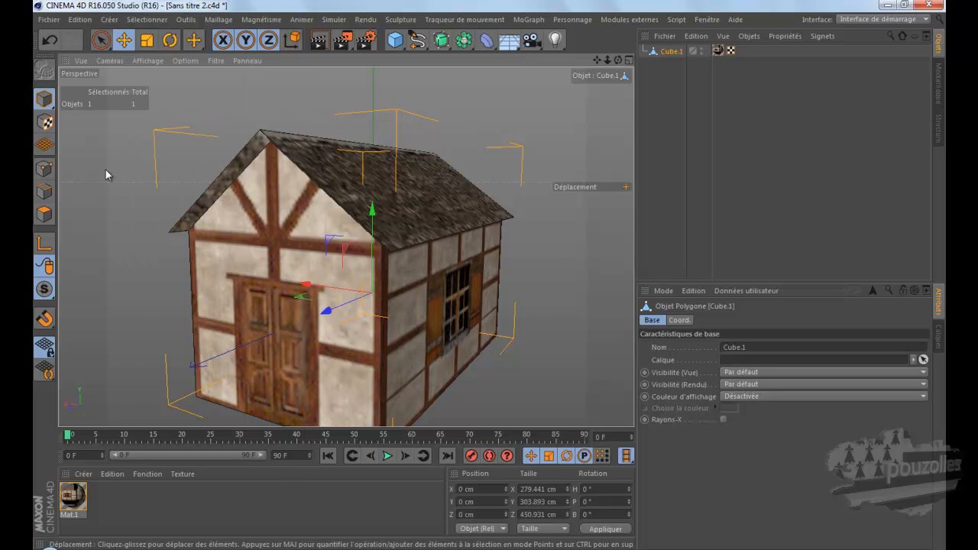
{"action": "left_click", "coordinate": [45, 191]}
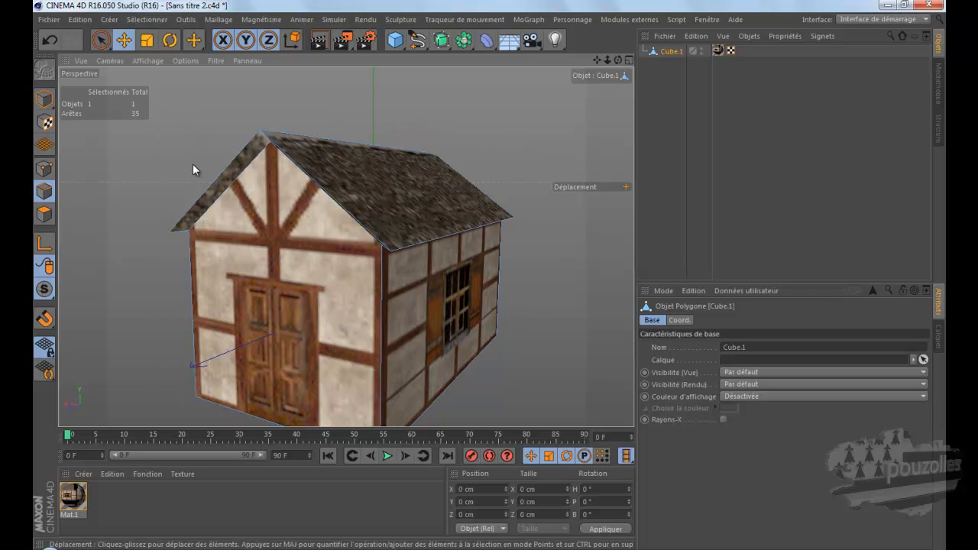
{"action": "key", "text": "ctrl+a"}
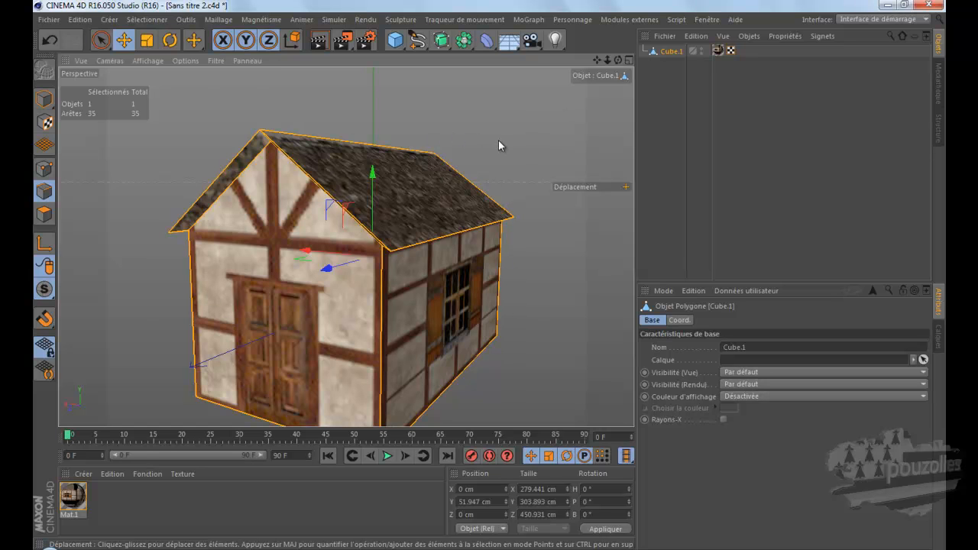
{"action": "left_click", "coordinate": [707, 19]}
{"action": "left_click", "coordinate": [710, 293]}
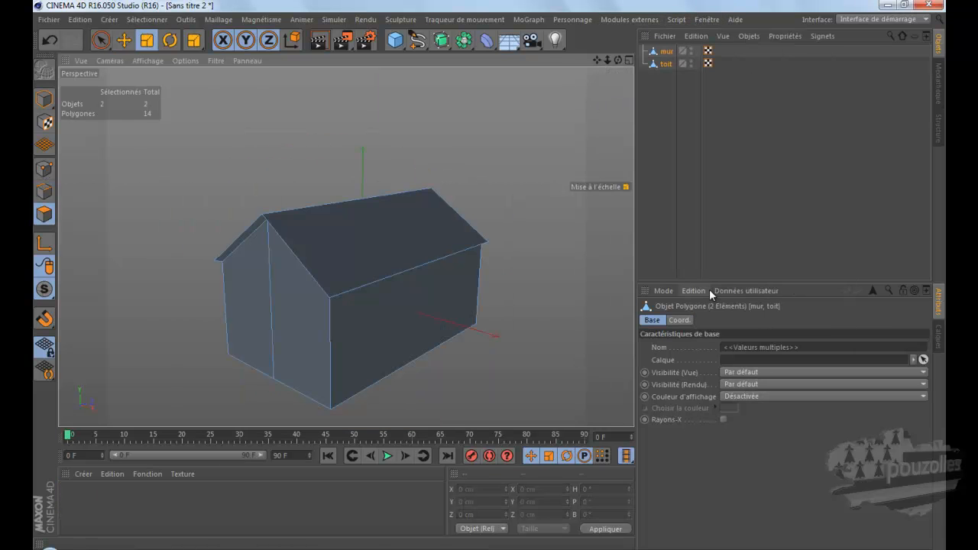
{"action": "left_click_drag", "start_coordinate": [492, 273], "coordinate": [487, 158], "text": "alt"}
{"action": "scroll", "coordinate": [321, 410], "scroll_direction": "up", "scroll_amount": 4}
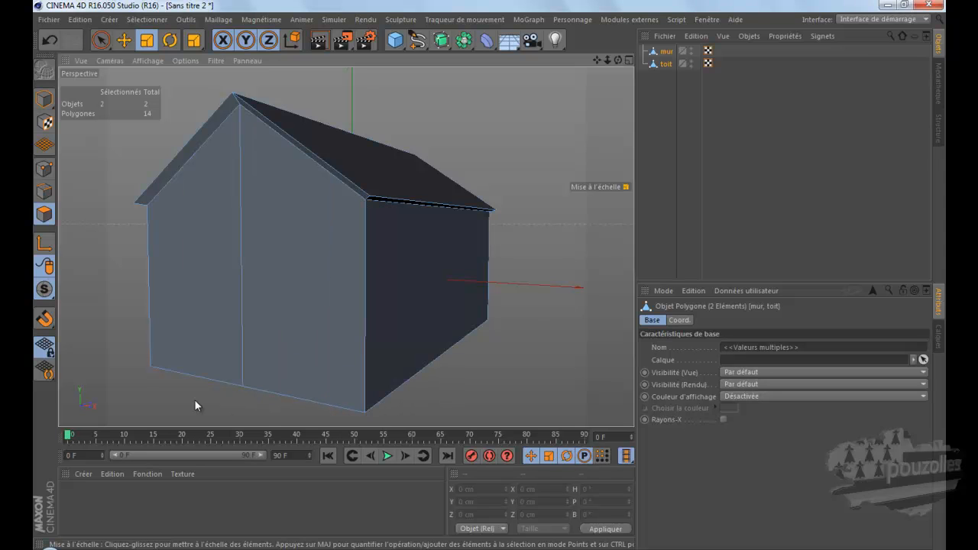
{"action": "left_click", "coordinate": [44, 169]}
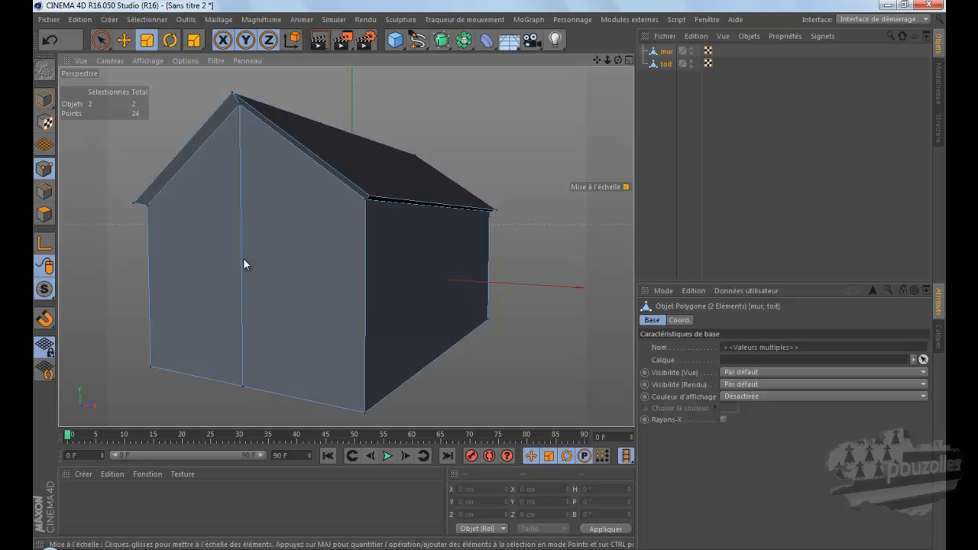
{"action": "left_click", "coordinate": [44, 215]}
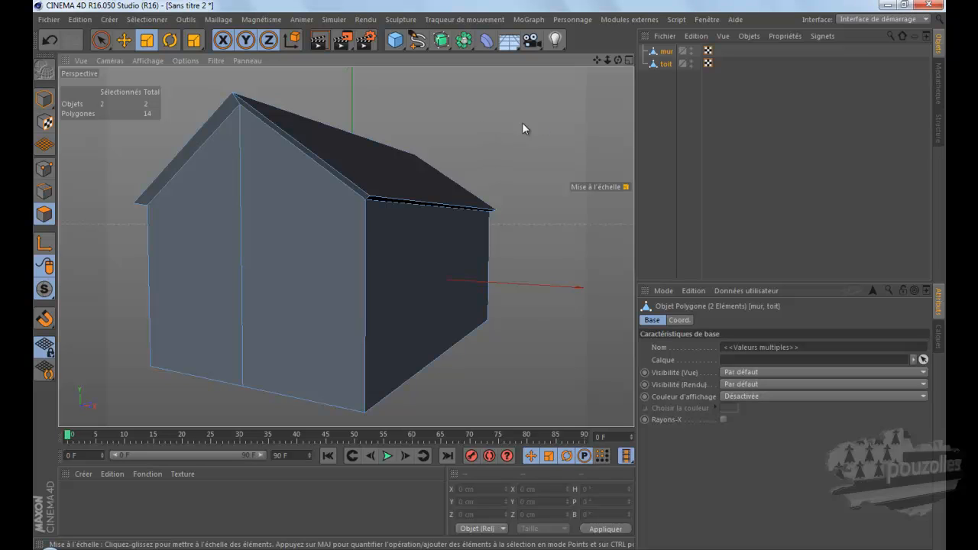
Step: Switch the interface layout to BP UV Edit with both mur and toit selected
{"action": "left_click", "coordinate": [739, 111]}
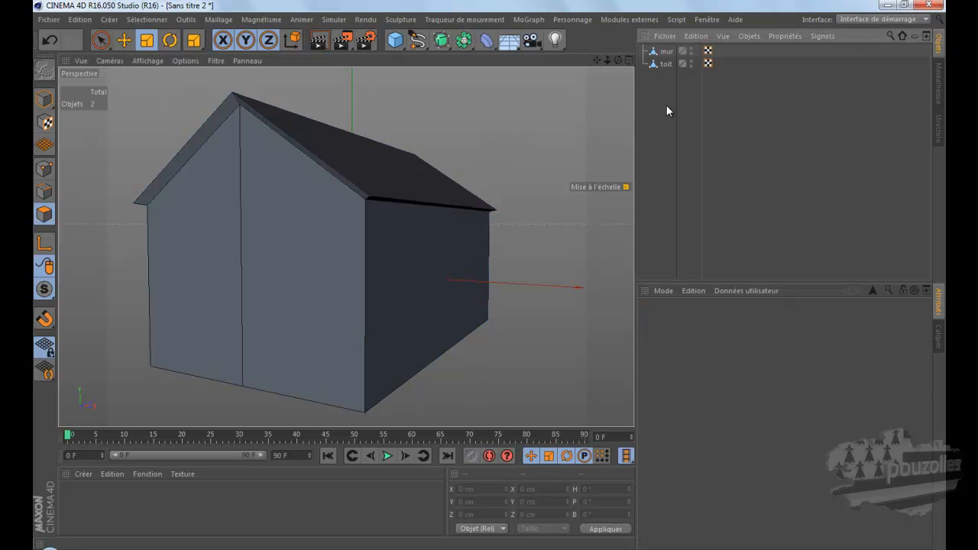
{"action": "left_click_drag", "start_coordinate": [678, 90], "coordinate": [656, 48]}
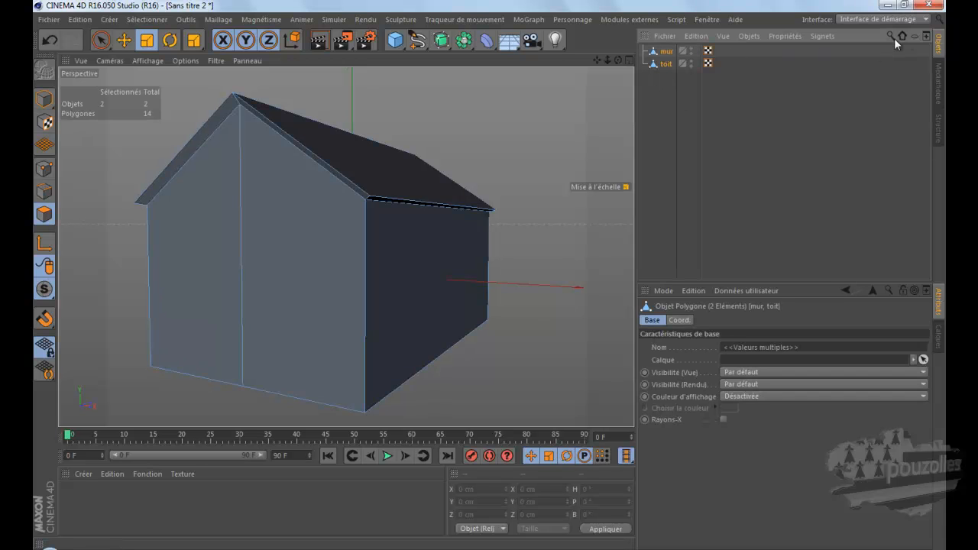
{"action": "left_click", "coordinate": [912, 22]}
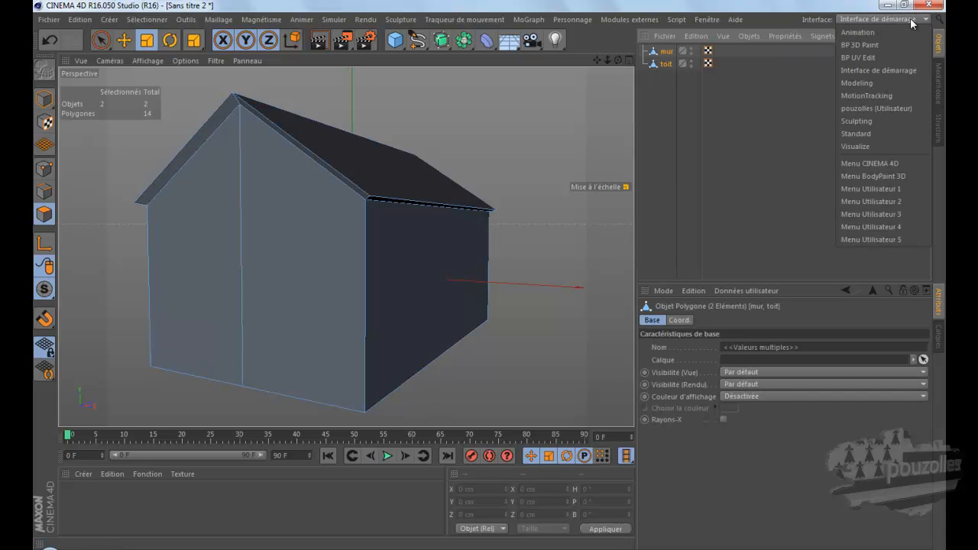
{"action": "left_click", "coordinate": [875, 58]}
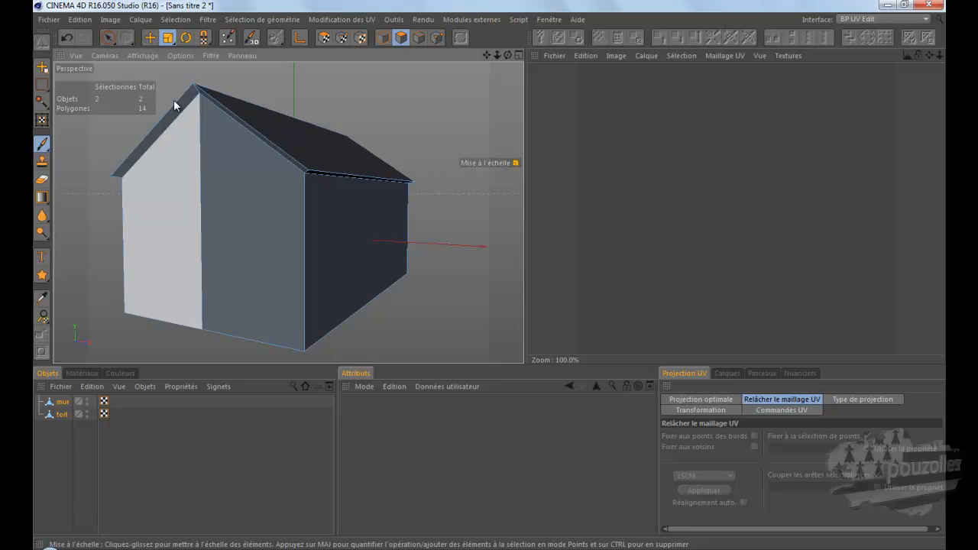
{"action": "left_click_drag", "start_coordinate": [54, 459], "coordinate": [70, 399]}
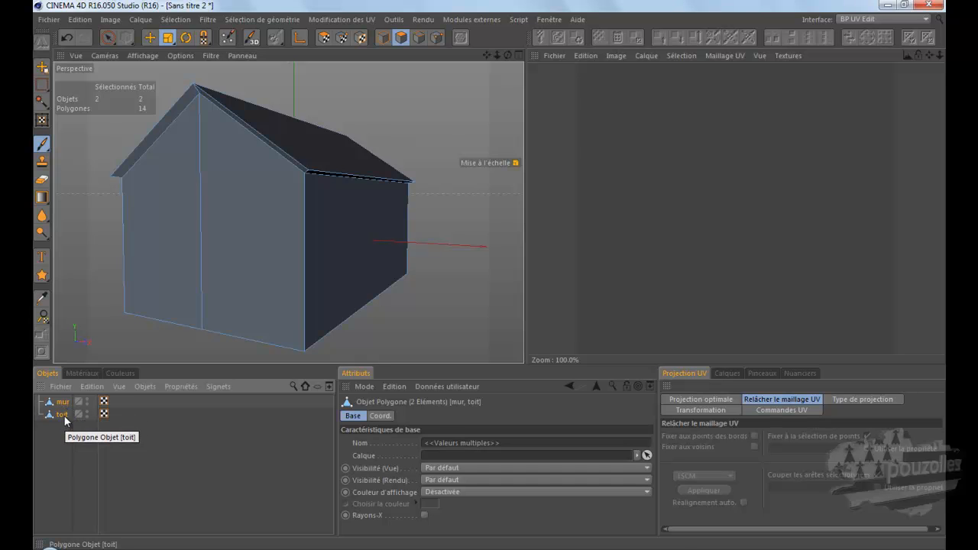
Step: Start the paint setup wizard for mur and toit, recalculating UVs with optimal cubic projection and a single material for all objects
{"action": "left_click", "coordinate": [228, 38]}
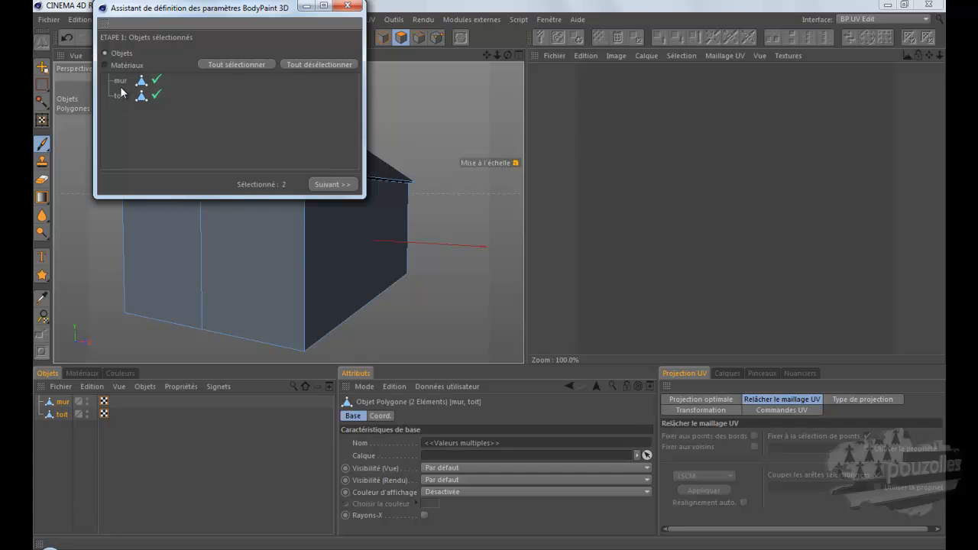
{"action": "left_click", "coordinate": [333, 184]}
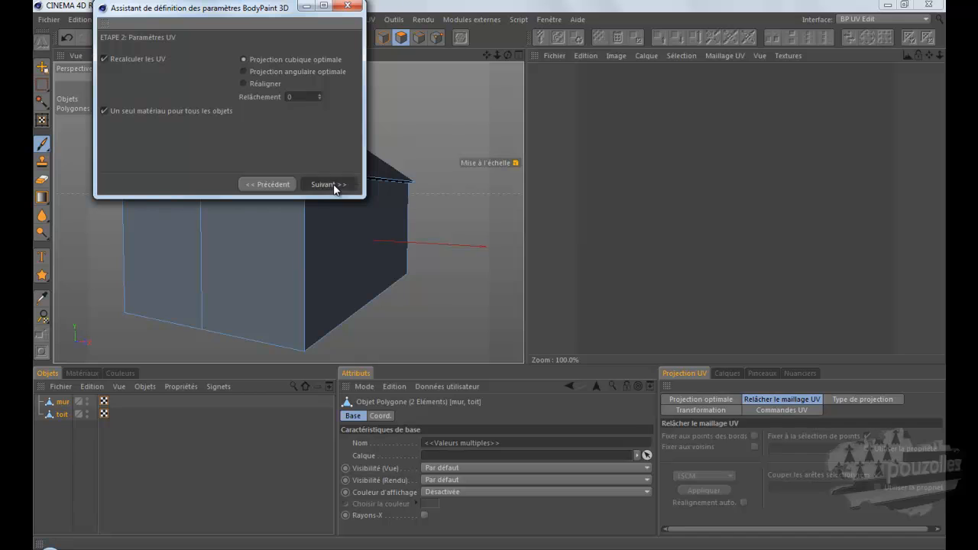
{"action": "left_click", "coordinate": [333, 184]}
Step: Set both the maximum and minimum texture size to 2000 with only the color channel enabled, and complete the paint setup wizard
{"action": "left_click_drag", "start_coordinate": [292, 117], "coordinate": [268, 120]}
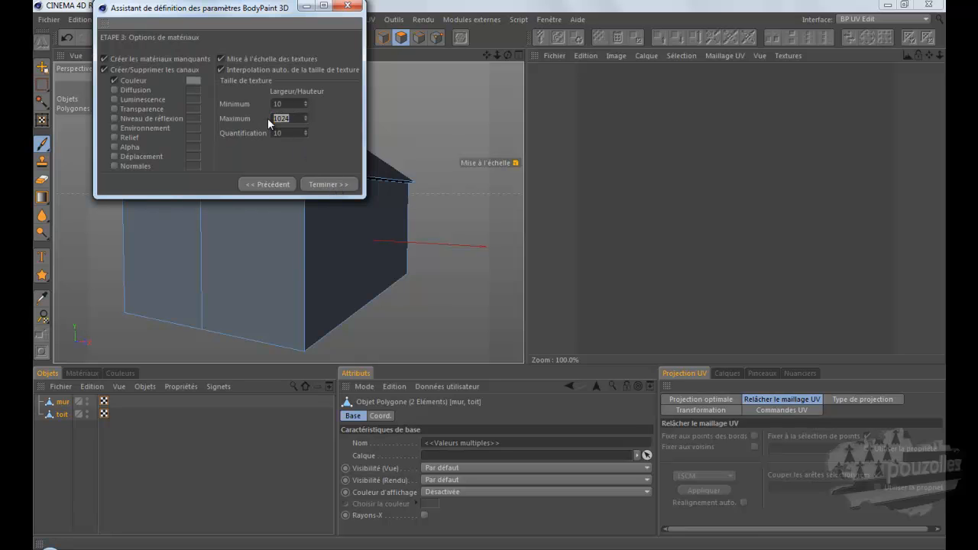
{"action": "type", "text": "2000"}
{"action": "left_click_drag", "start_coordinate": [293, 103], "coordinate": [253, 103]}
{"action": "type", "text": "2000"}
{"action": "left_click", "coordinate": [328, 184]}
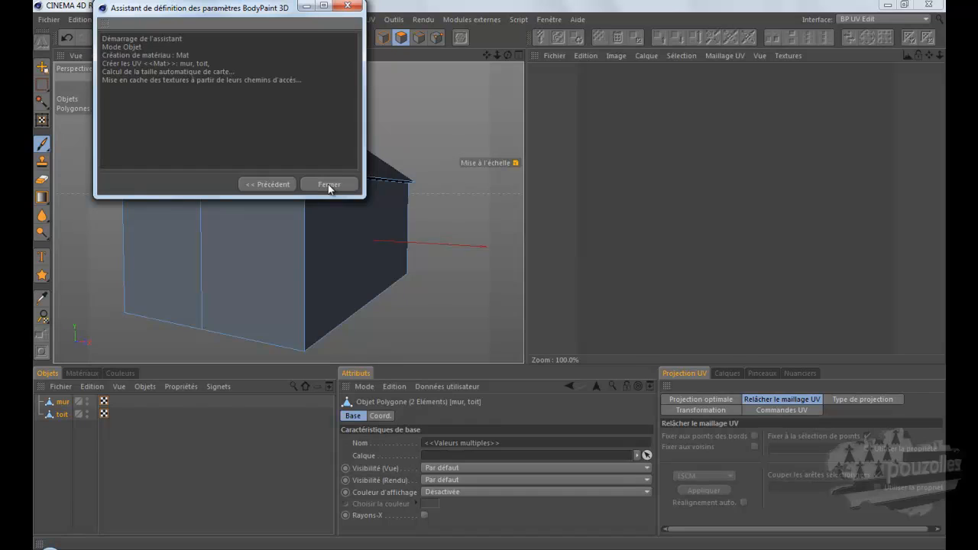
{"action": "left_click", "coordinate": [328, 184]}
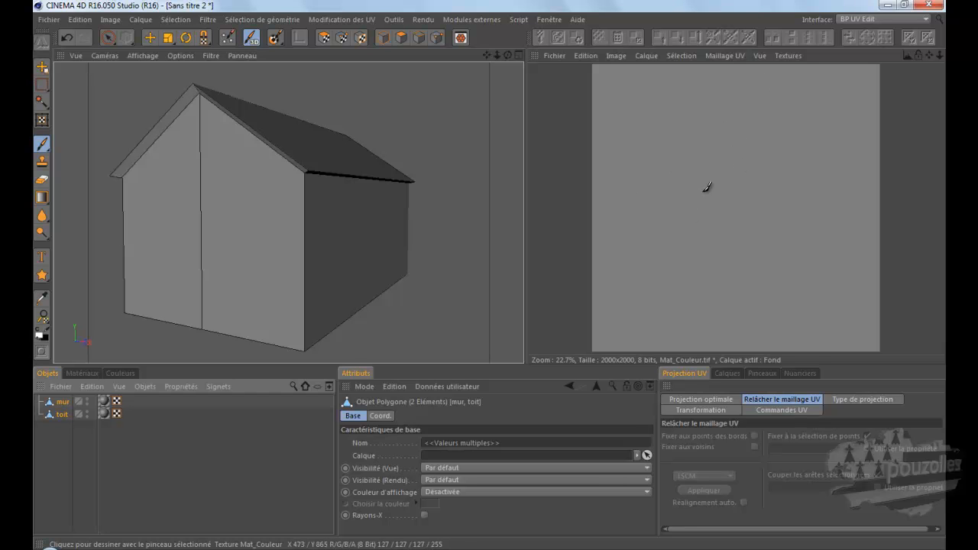
Step: Display the UV mesh over the texture
{"action": "left_click", "coordinate": [728, 57]}
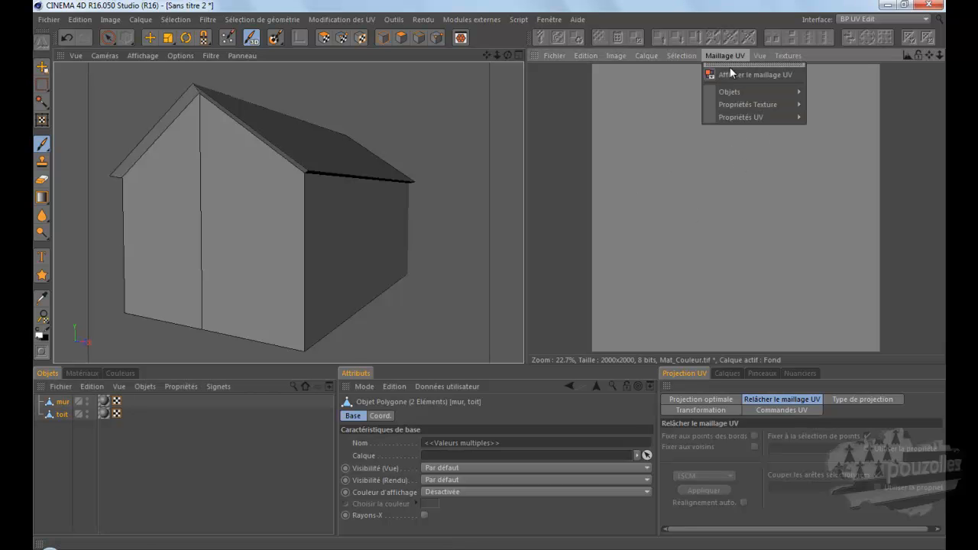
{"action": "left_click", "coordinate": [733, 75]}
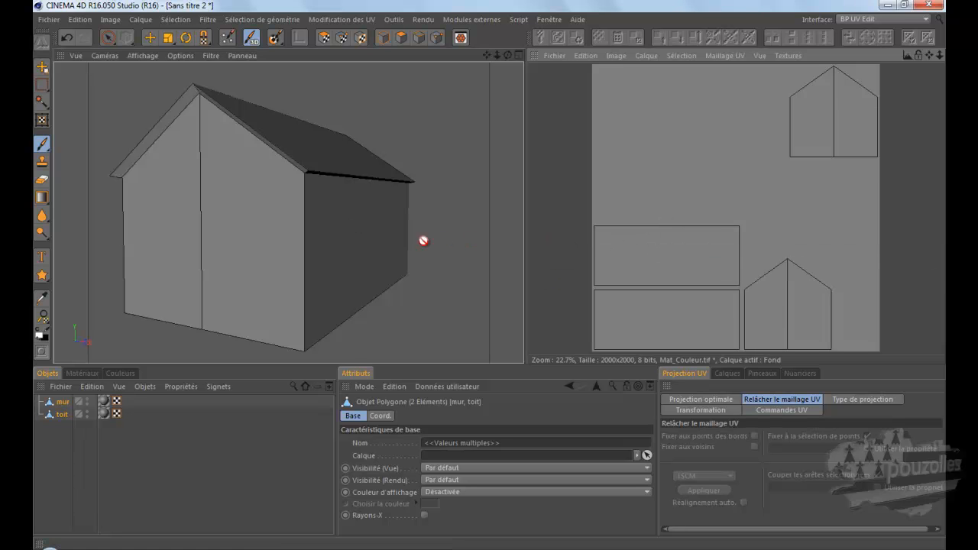
Step: Paint test brush strokes on a side wall and a gable wall in the UV texture, and undo both strokes
{"action": "left_click_drag", "start_coordinate": [655, 244], "coordinate": [680, 252]}
{"action": "mouse_move", "coordinate": [773, 304]}
{"action": "left_mouse_down"}
{"action": "mouse_move", "coordinate": [775, 315]}
{"action": "mouse_move", "coordinate": [806, 319]}
{"action": "left_mouse_up"}
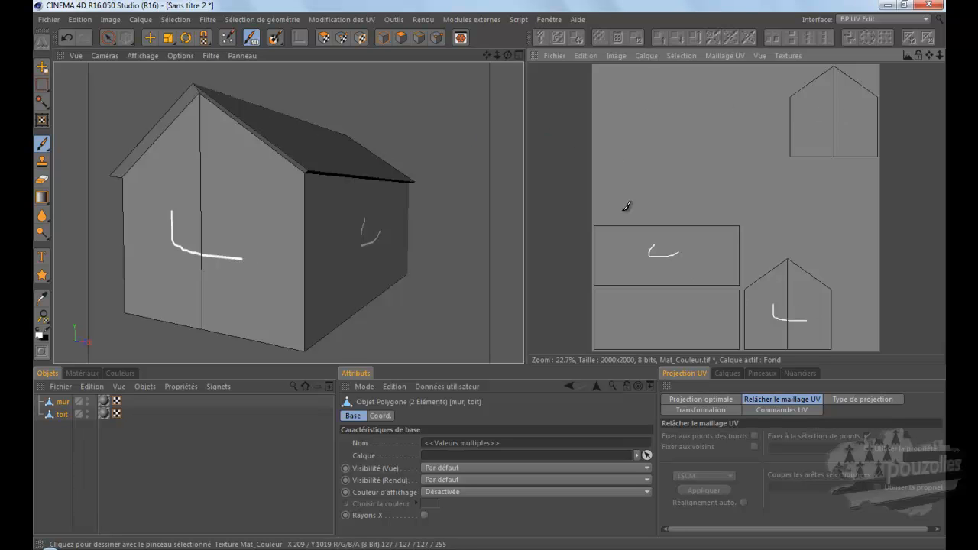
{"action": "left_click", "coordinate": [65, 35]}
{"action": "left_click", "coordinate": [65, 37]}
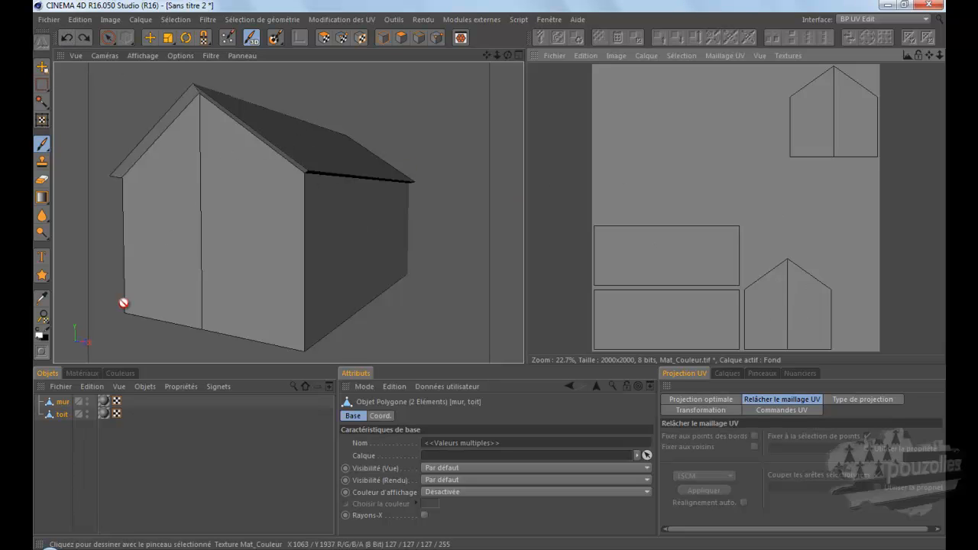
Step: Select both toit and mur and merge them into one object, deleting the originals
{"action": "left_click", "coordinate": [63, 414]}
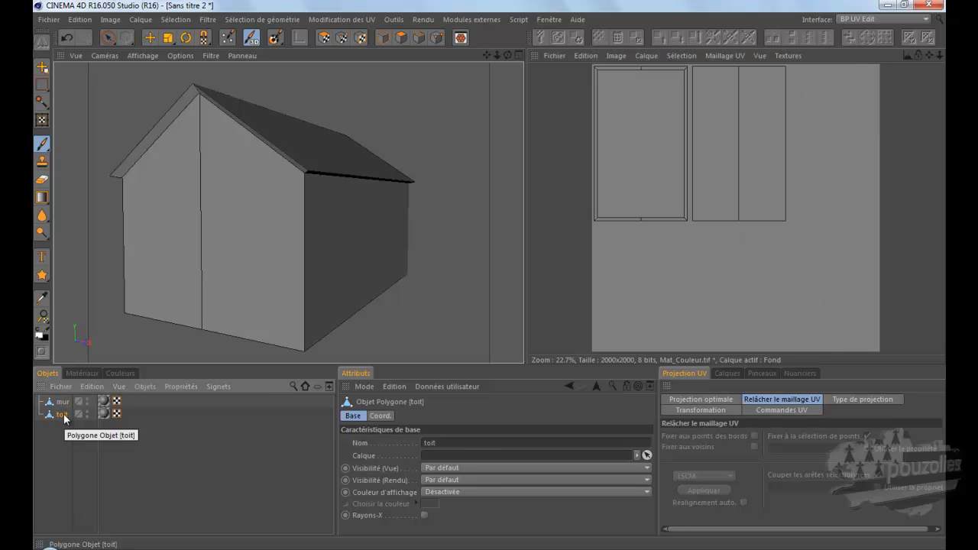
{"action": "left_click", "coordinate": [59, 402], "text": "ctrl"}
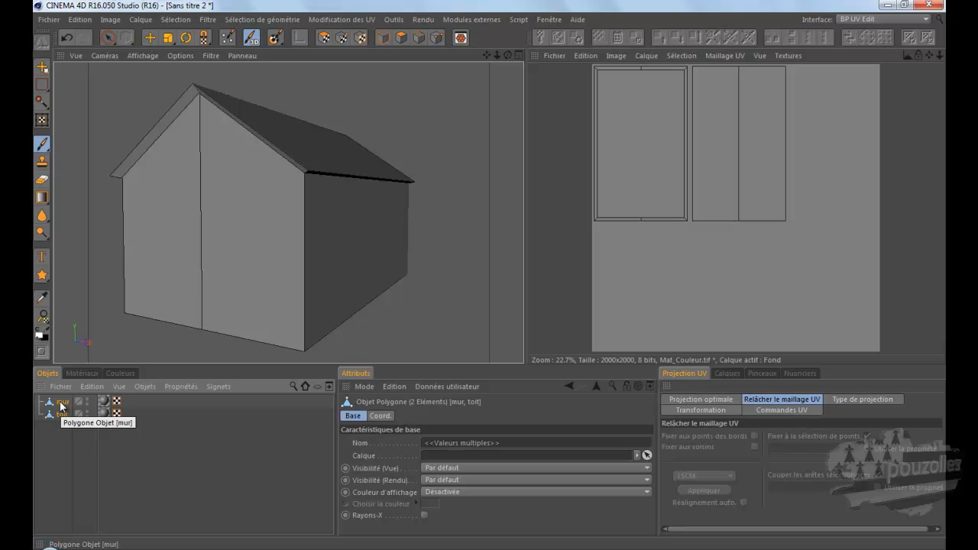
{"action": "right_click", "coordinate": [61, 406]}
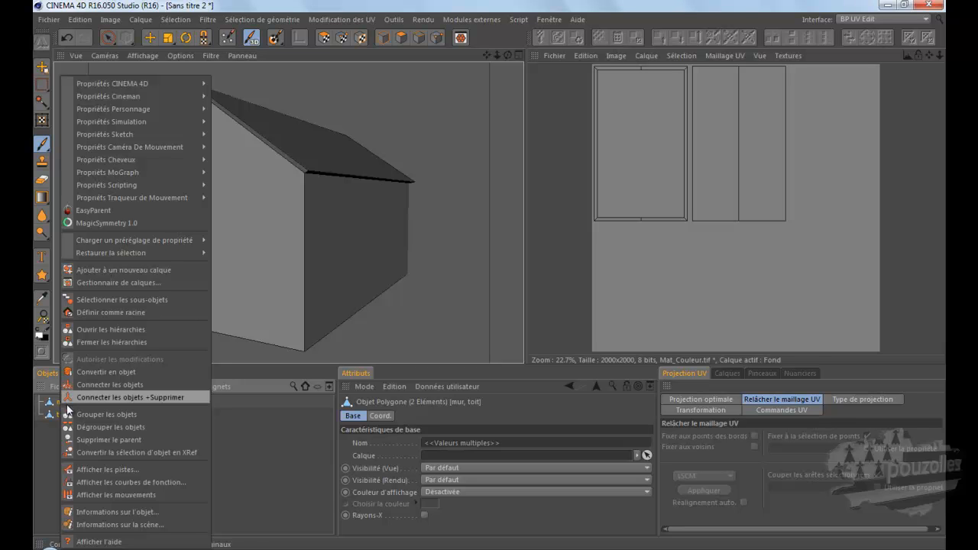
{"action": "left_click", "coordinate": [108, 397]}
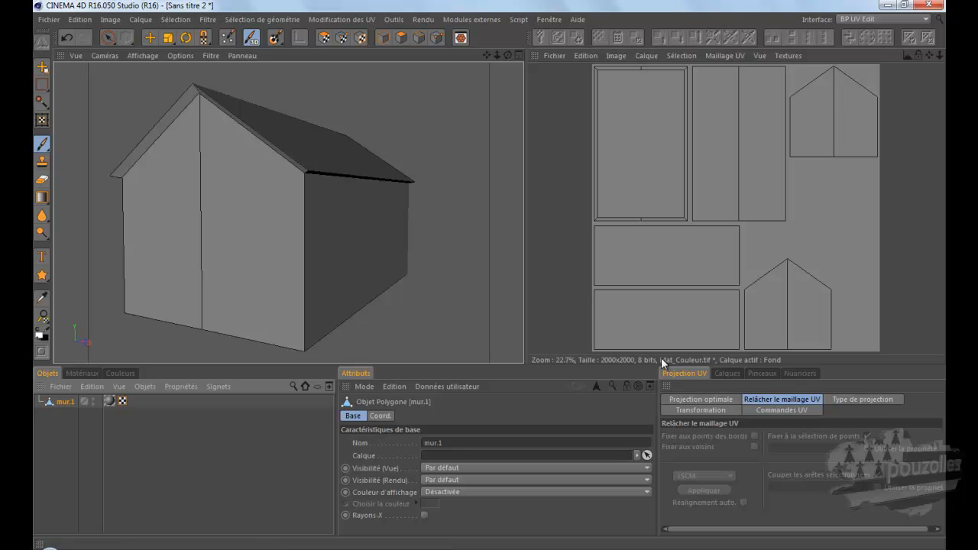
Step: Create a UV mesh layer in the Mat_Couleur.tif texture and hide the Fond layer
{"action": "left_click", "coordinate": [728, 373]}
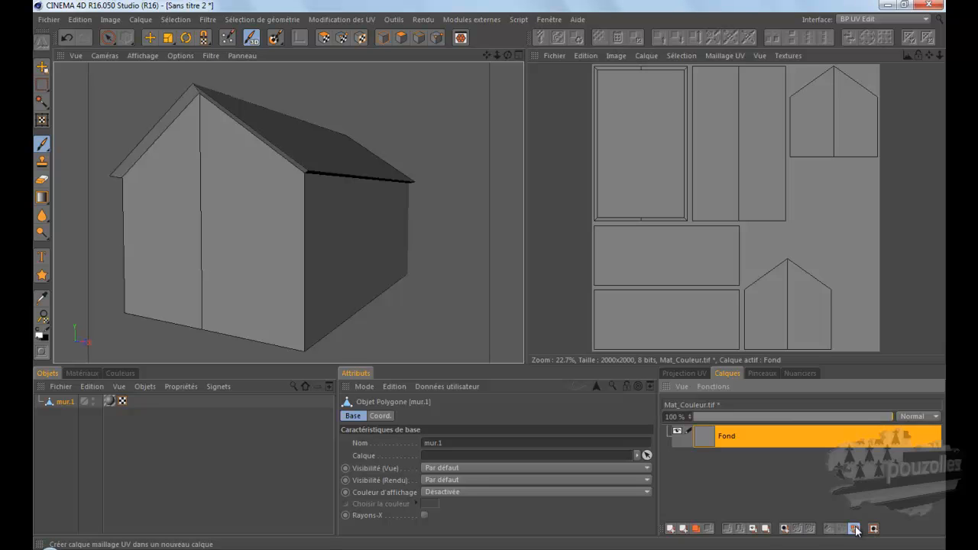
{"action": "left_click", "coordinate": [855, 528]}
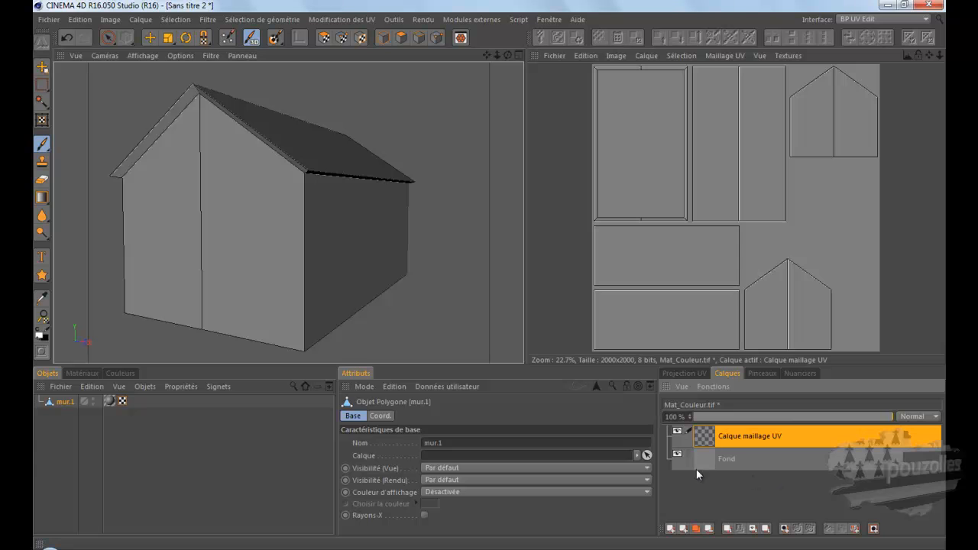
{"action": "left_click", "coordinate": [677, 454]}
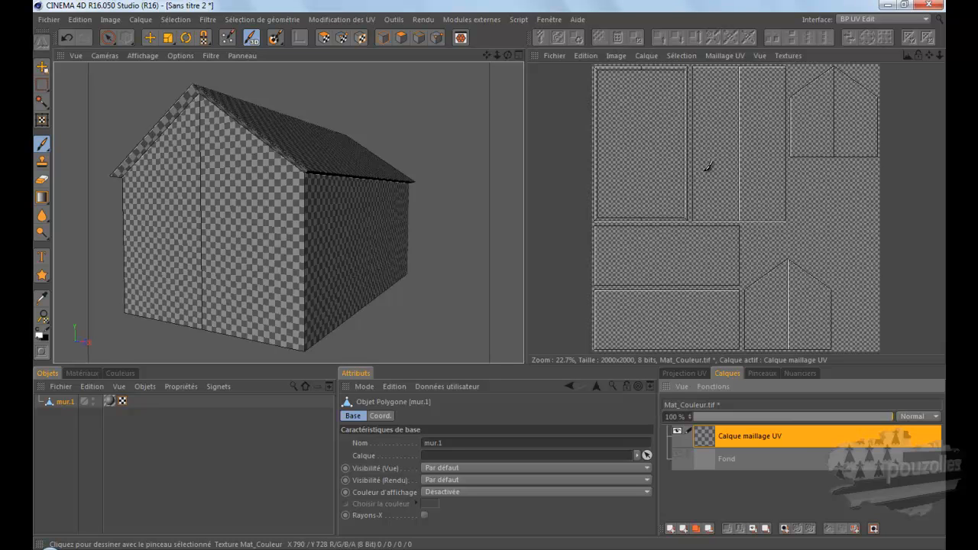
{"action": "left_click", "coordinate": [678, 455]}
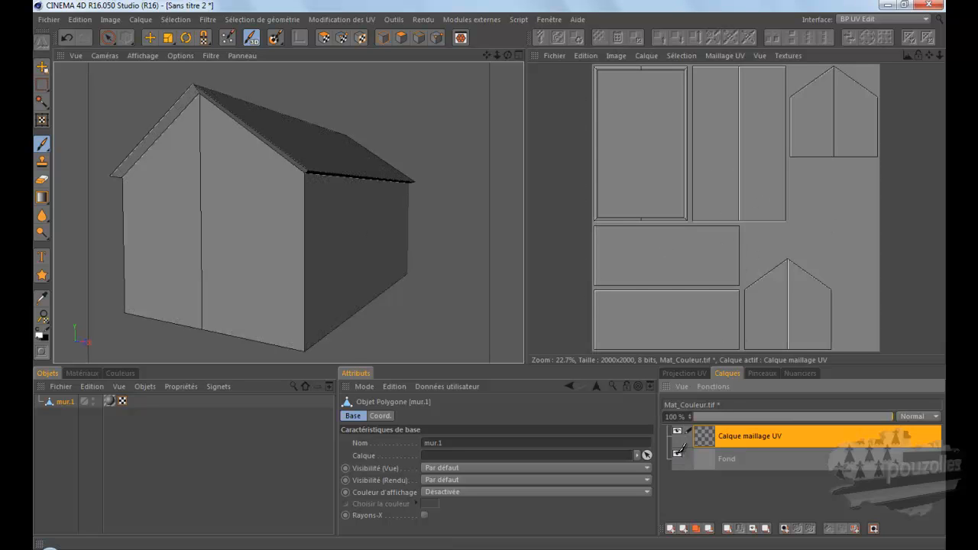
{"action": "left_click", "coordinate": [677, 455]}
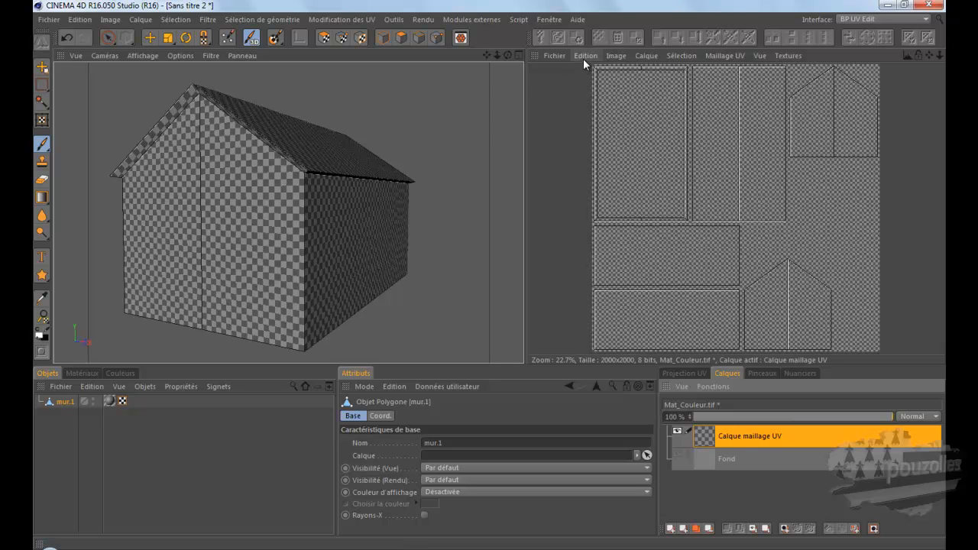
Step: Save the texture as a PNG file named Mat_Couleur.png in the texture maison medieval folder
{"action": "left_click", "coordinate": [553, 55]}
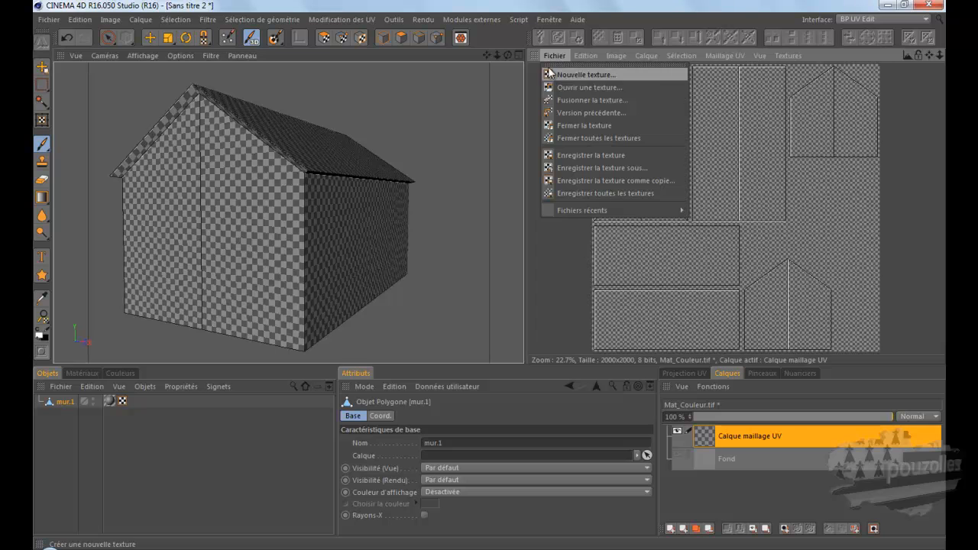
{"action": "left_click", "coordinate": [573, 167]}
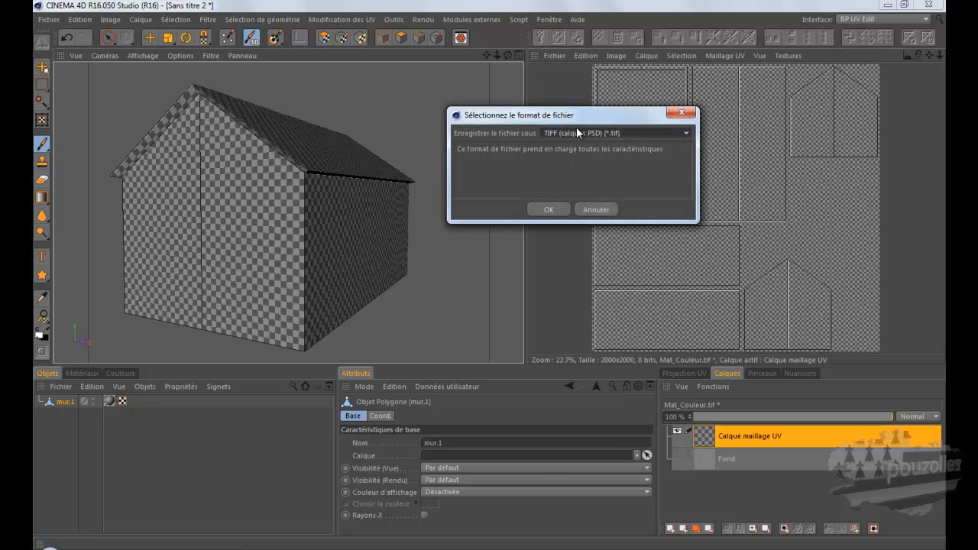
{"action": "left_click", "coordinate": [663, 132]}
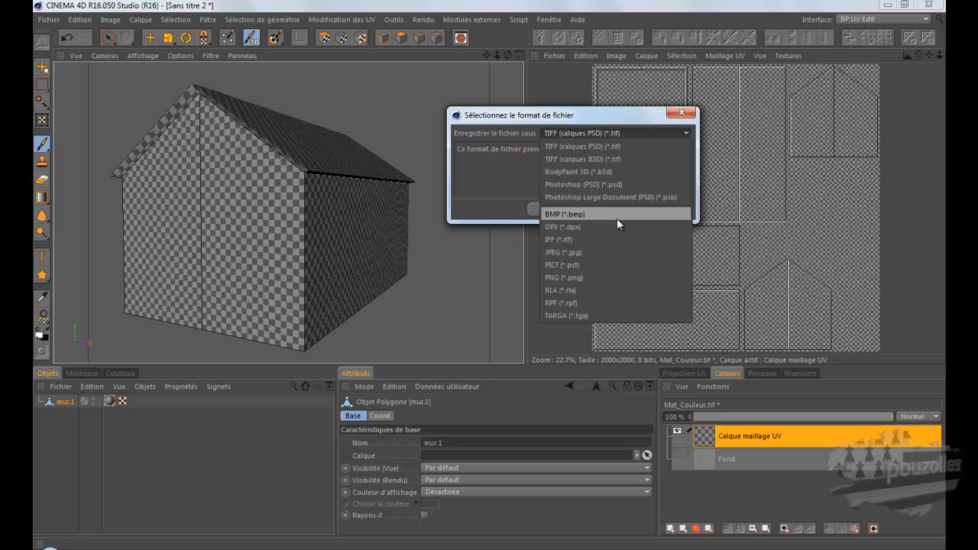
{"action": "left_click", "coordinate": [606, 275]}
{"action": "left_click", "coordinate": [550, 208]}
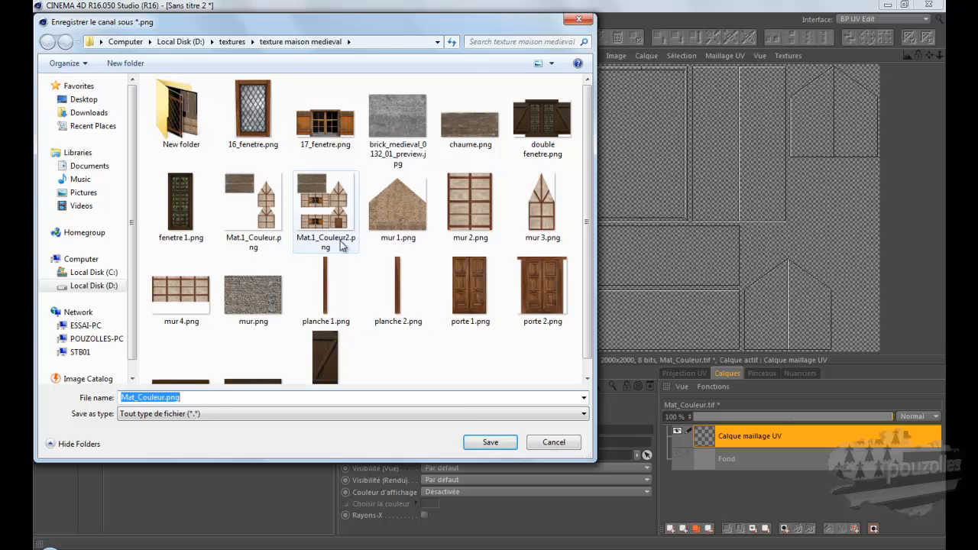
{"action": "left_click", "coordinate": [483, 444]}
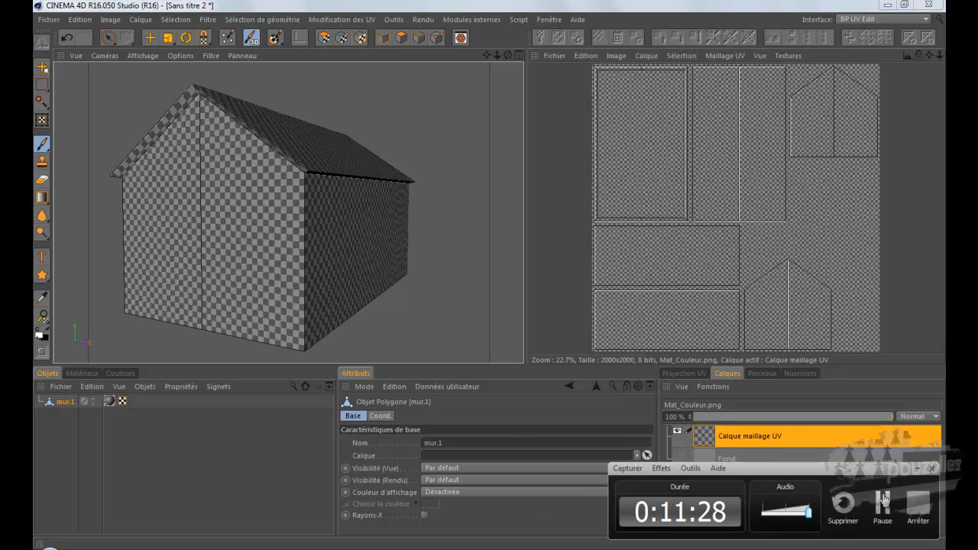
{"action": "left_click", "coordinate": [882, 504]}
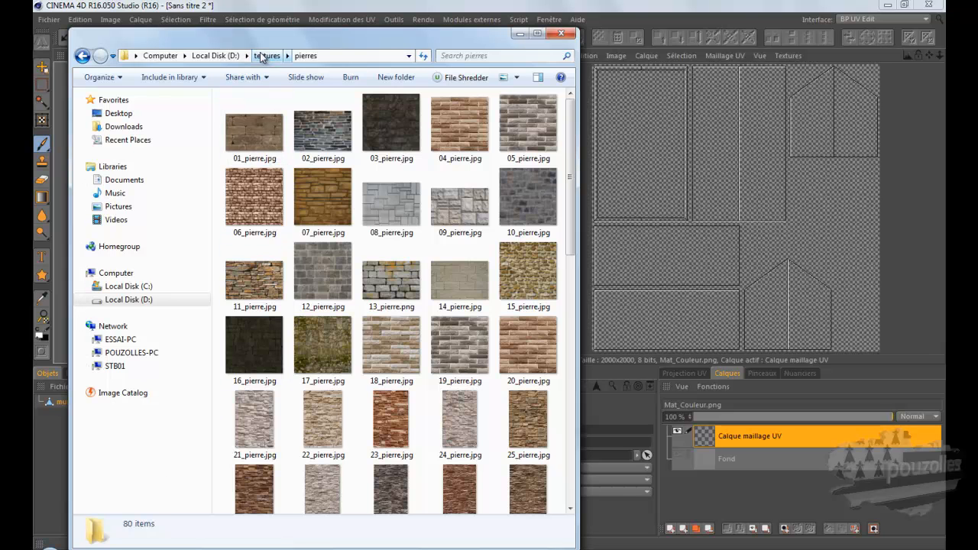
Step: Open Mat_Couleur.png from the texture maison medieval folder in GIMP, converting it to the RGB working space
{"action": "left_click", "coordinate": [266, 55]}
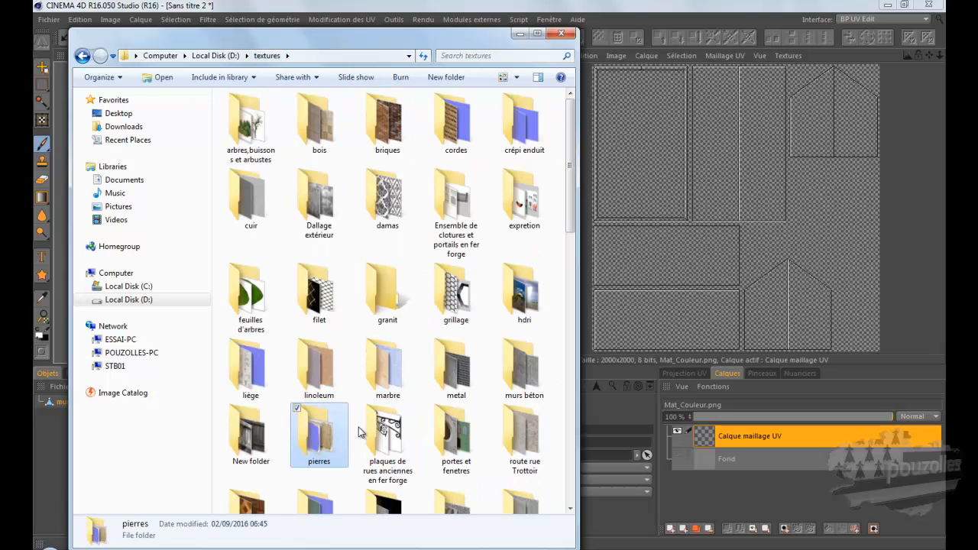
{"action": "left_click", "coordinate": [386, 434]}
{"action": "scroll", "coordinate": [392, 434], "scroll_direction": "down", "scroll_amount": 3}
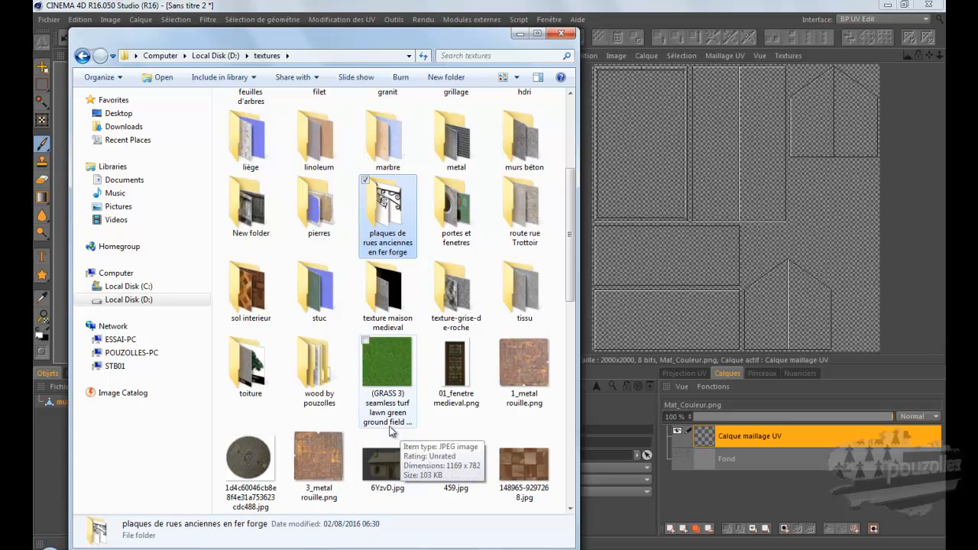
{"action": "double_click", "coordinate": [387, 296]}
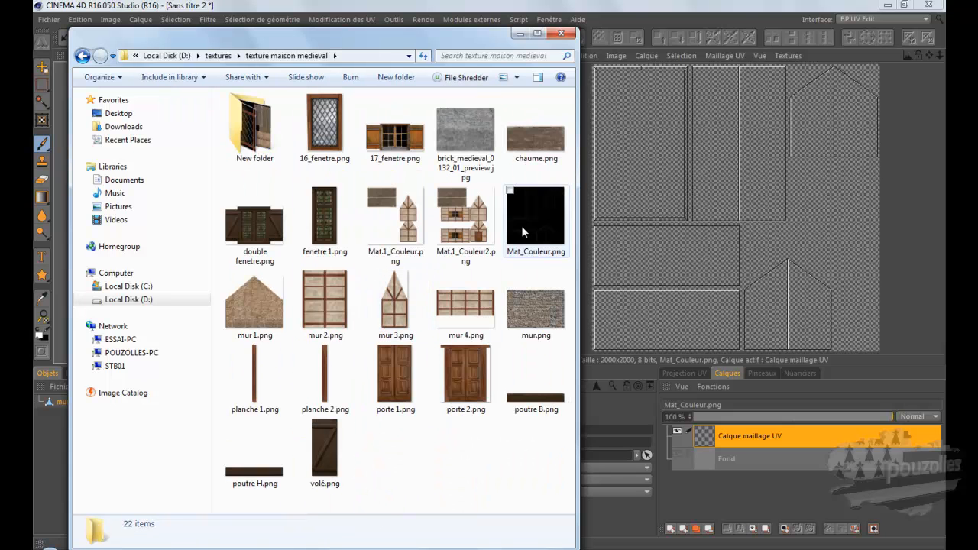
{"action": "left_click", "coordinate": [522, 229]}
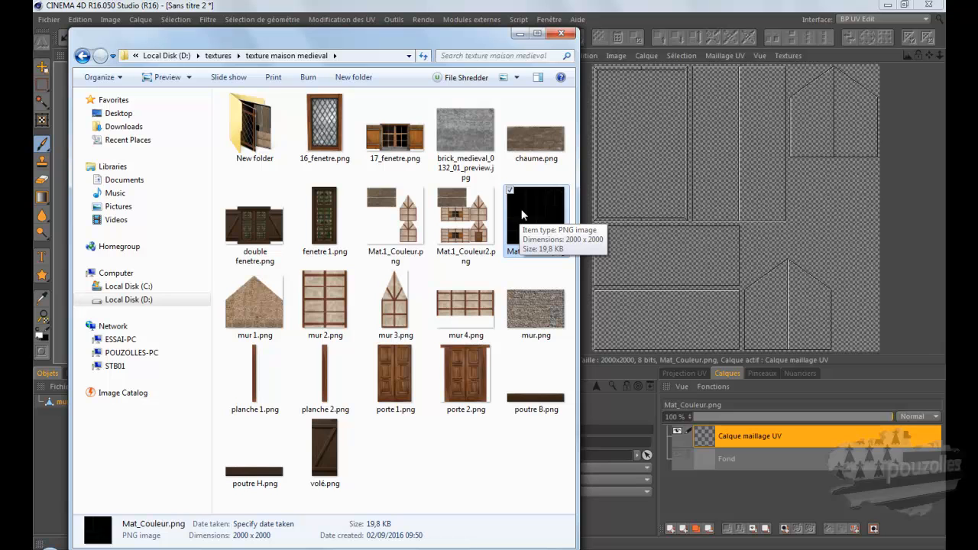
{"action": "left_click_drag", "start_coordinate": [522, 214], "coordinate": [382, 367]}
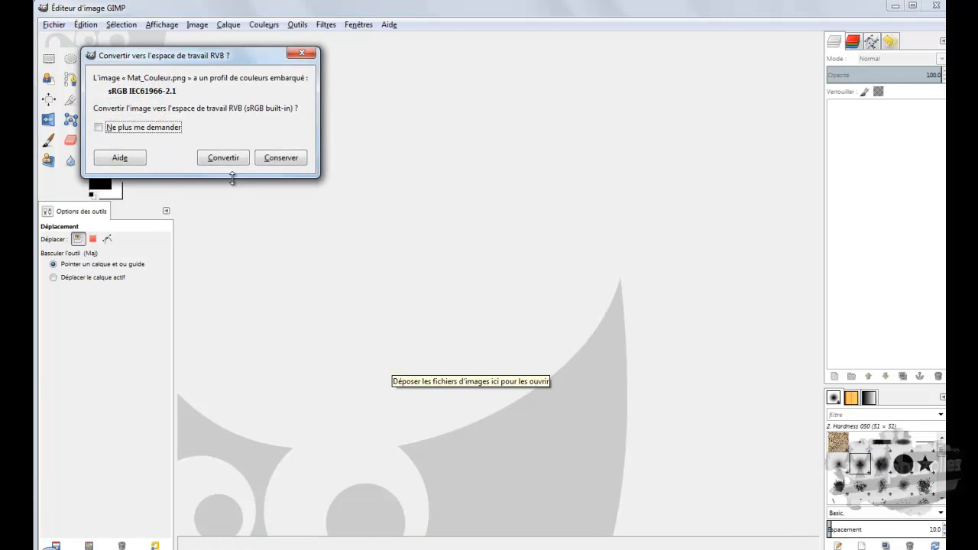
{"action": "left_click", "coordinate": [222, 158]}
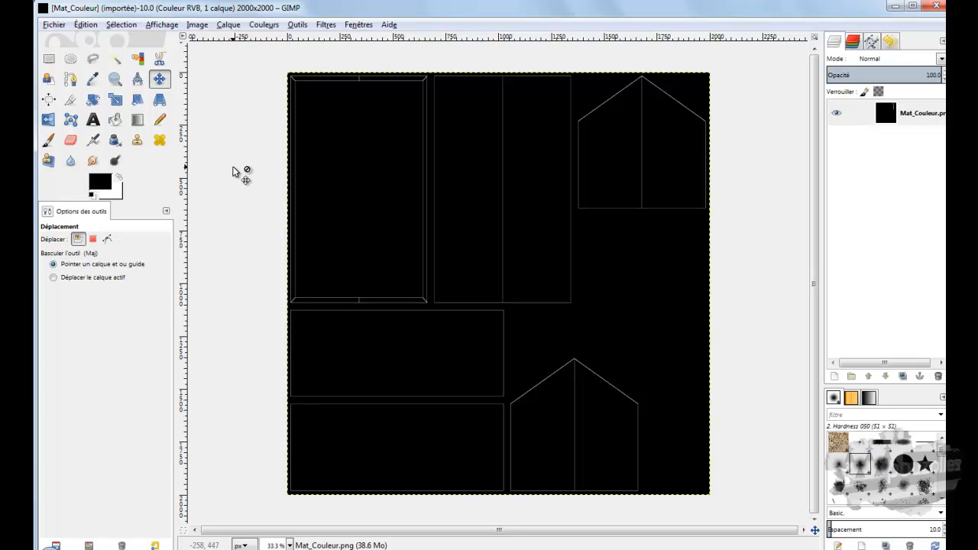
Step: Switch back to CINEMA 4D and hide the UV mesh overlay on the texture
{"action": "left_click", "coordinate": [896, 5]}
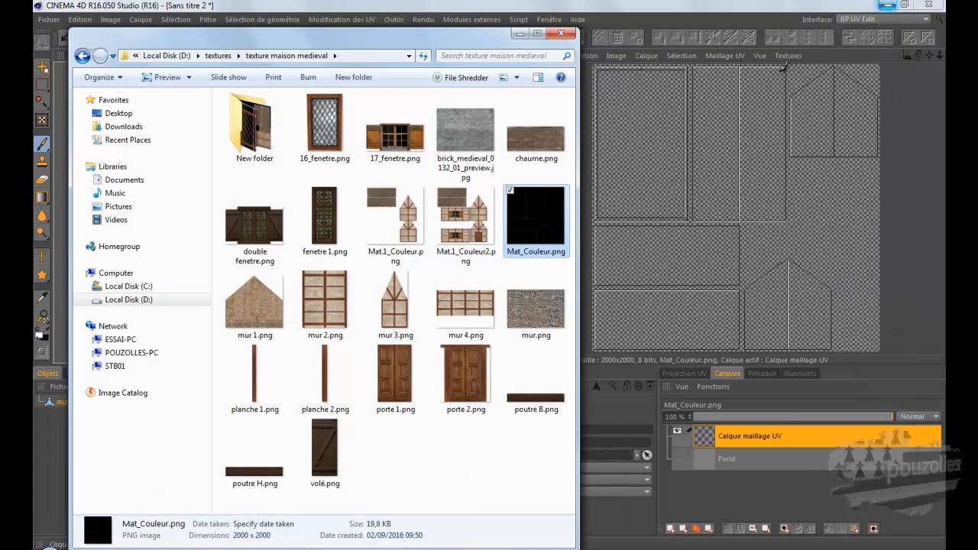
{"action": "left_click", "coordinate": [723, 56]}
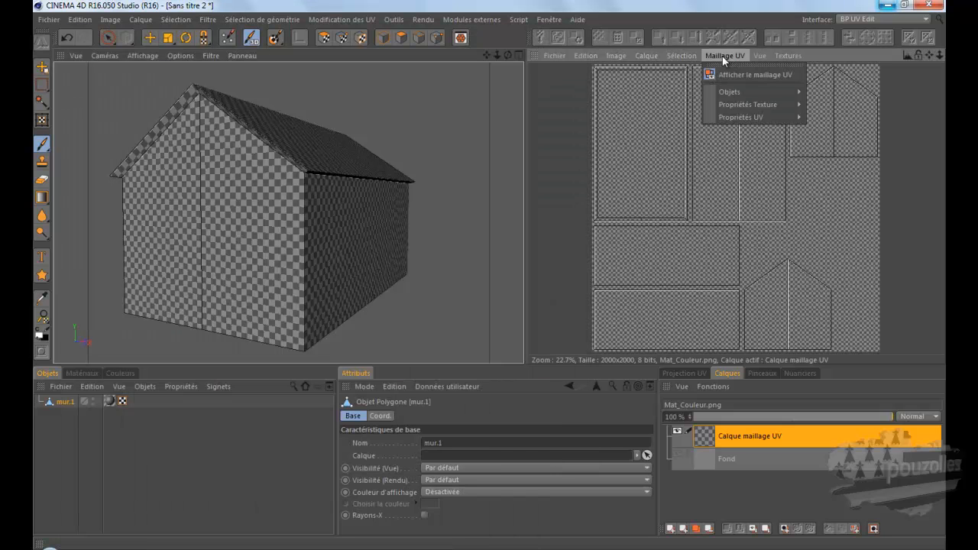
{"action": "left_click", "coordinate": [730, 74]}
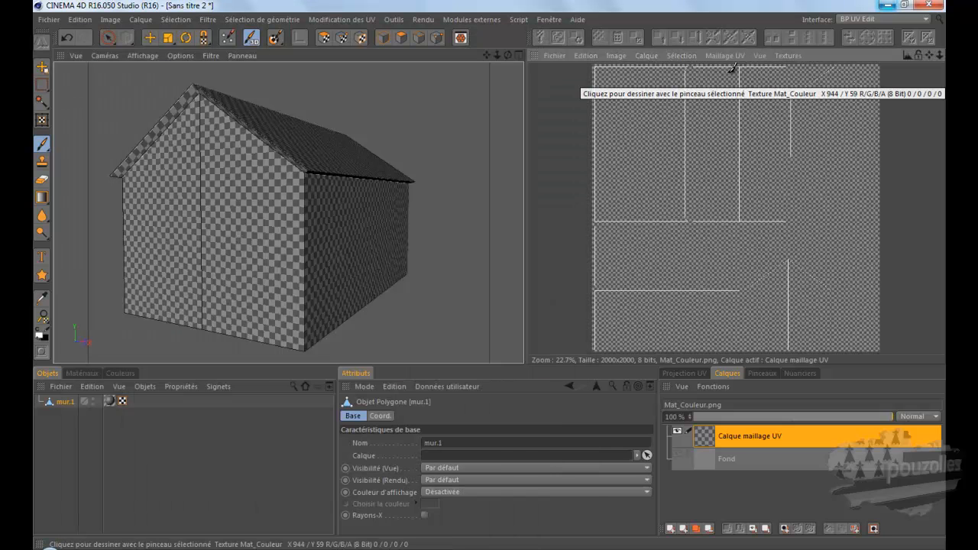
Step: Save the texture as Mat_Couleur.tif in TIFF (calques PSD) format in the texture maison medieval folder
{"action": "left_click", "coordinate": [554, 56]}
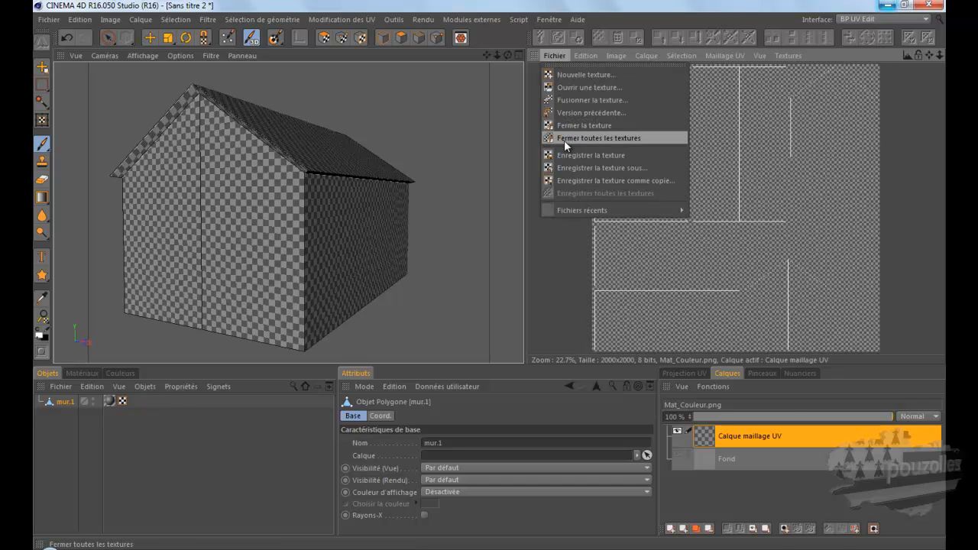
{"action": "left_click", "coordinate": [572, 166]}
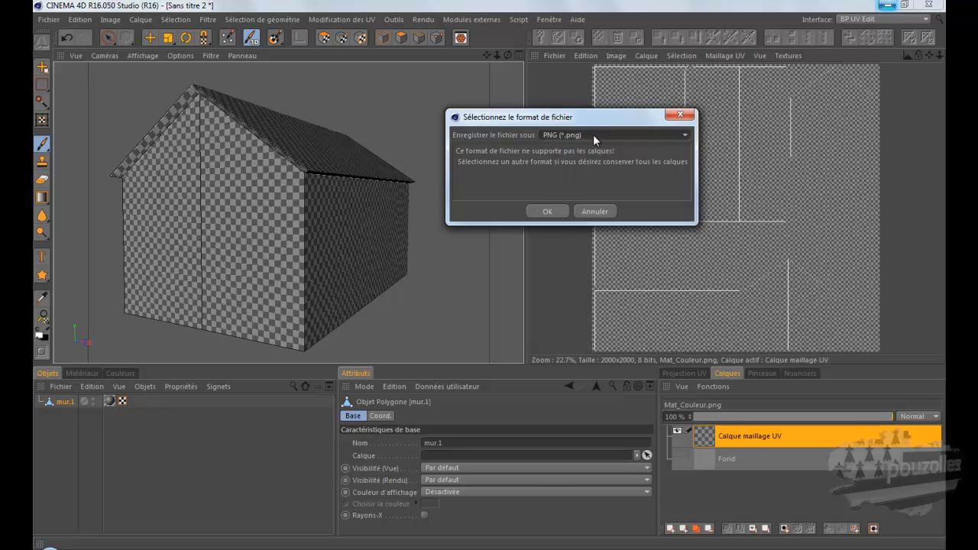
{"action": "left_click", "coordinate": [594, 135]}
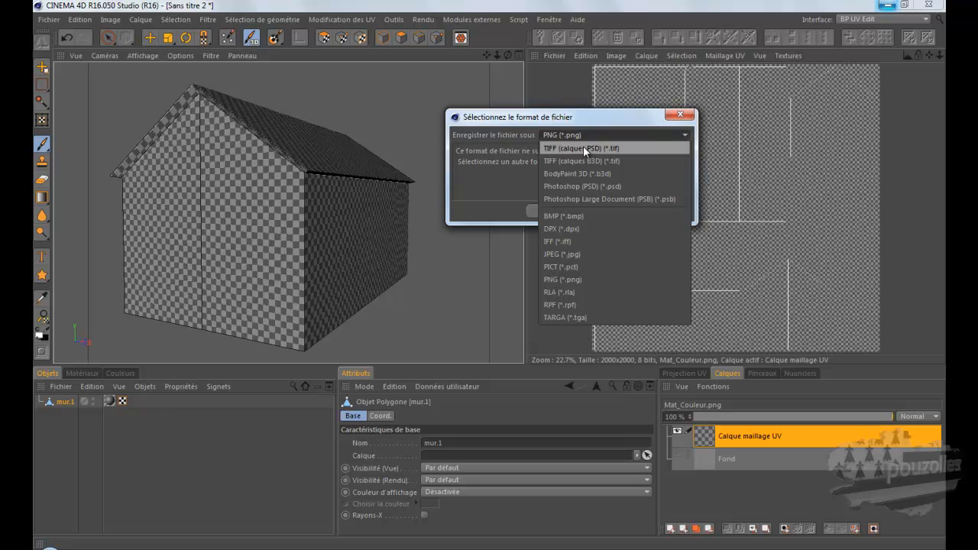
{"action": "left_click", "coordinate": [583, 147]}
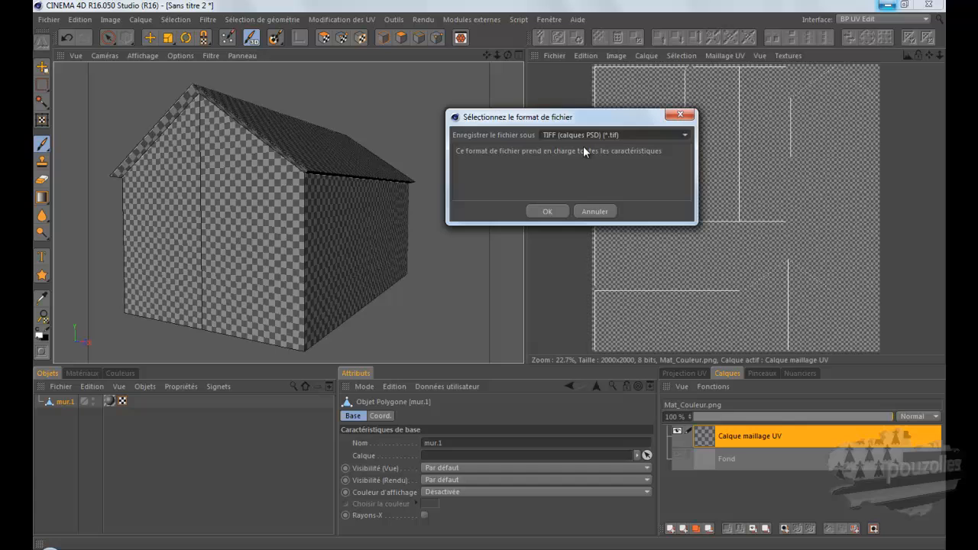
{"action": "left_click", "coordinate": [549, 213]}
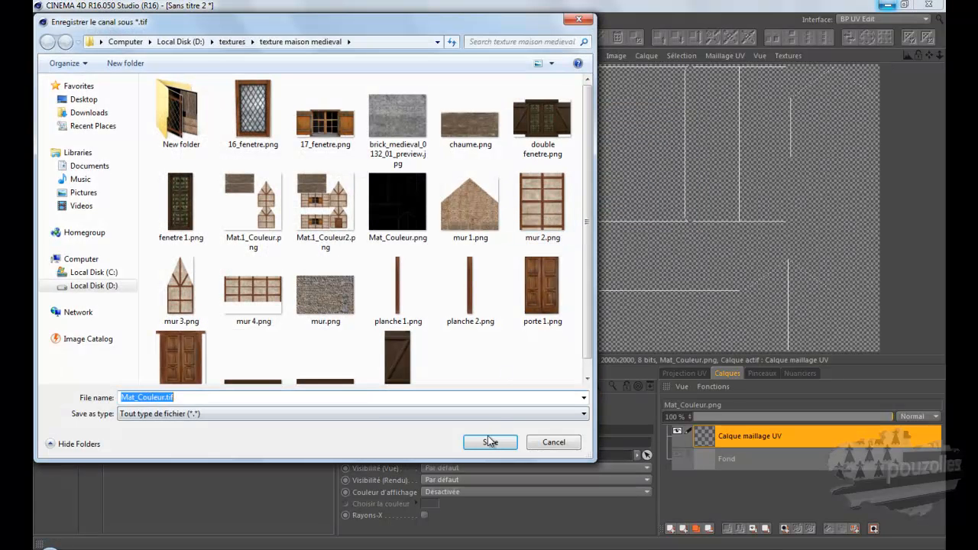
{"action": "left_click", "coordinate": [490, 442]}
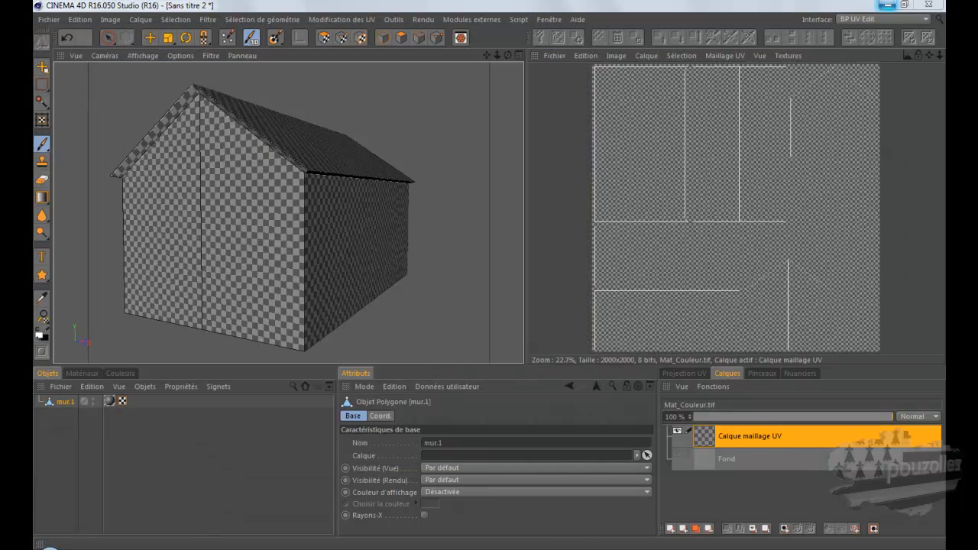
Step: Switch to the texture maison medieval folder window and delete Mat_Couleur.tif
{"action": "key", "text": "alt+Tab"}
{"action": "left_click", "coordinate": [261, 306]}
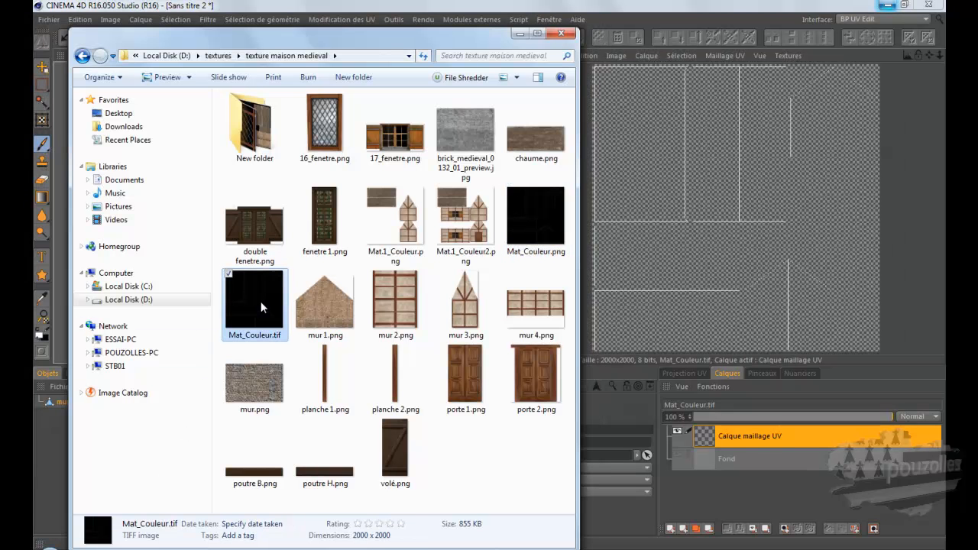
{"action": "key", "text": "Delete"}
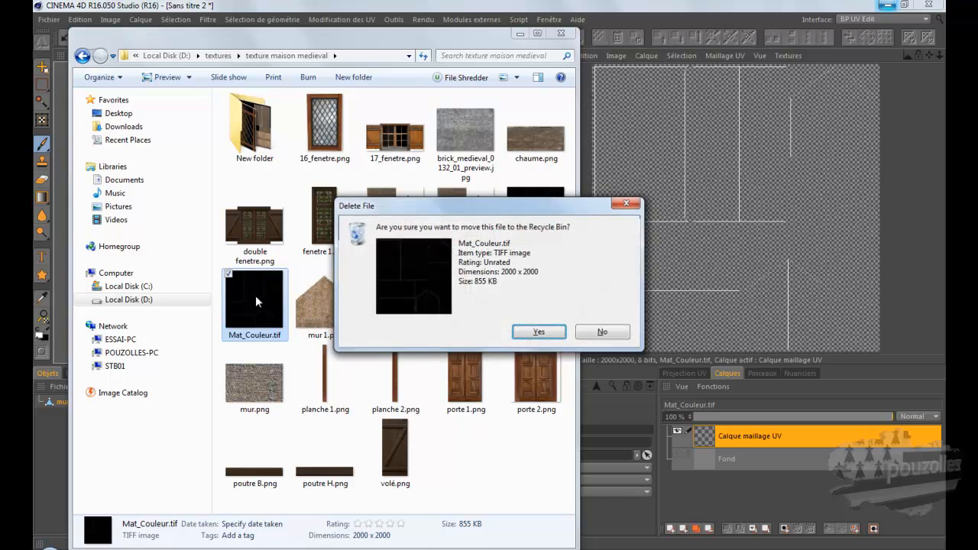
{"action": "key", "text": "Return"}
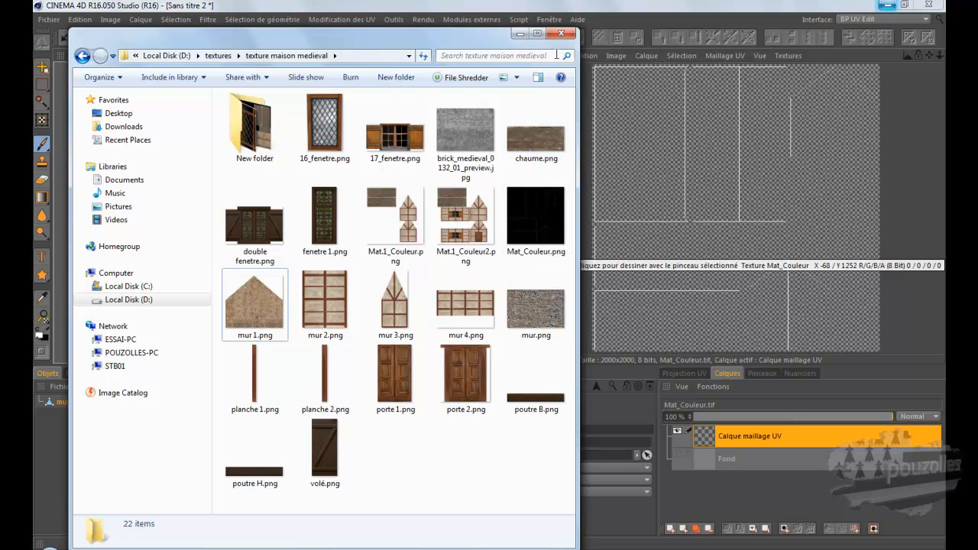
Step: Switch to GIMP and select all the black areas of the Mat_Couleur image by colour
{"action": "left_click", "coordinate": [520, 34]}
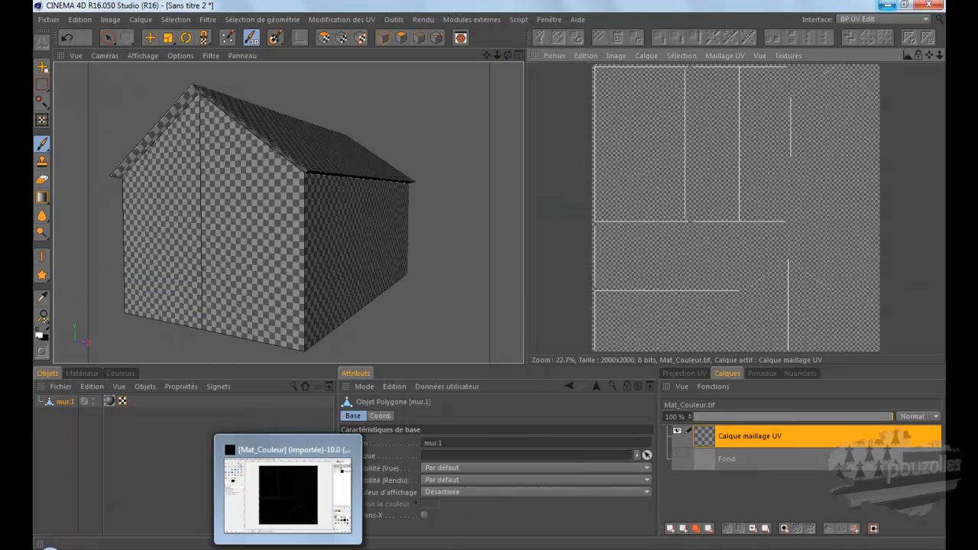
{"action": "left_click", "coordinate": [271, 489]}
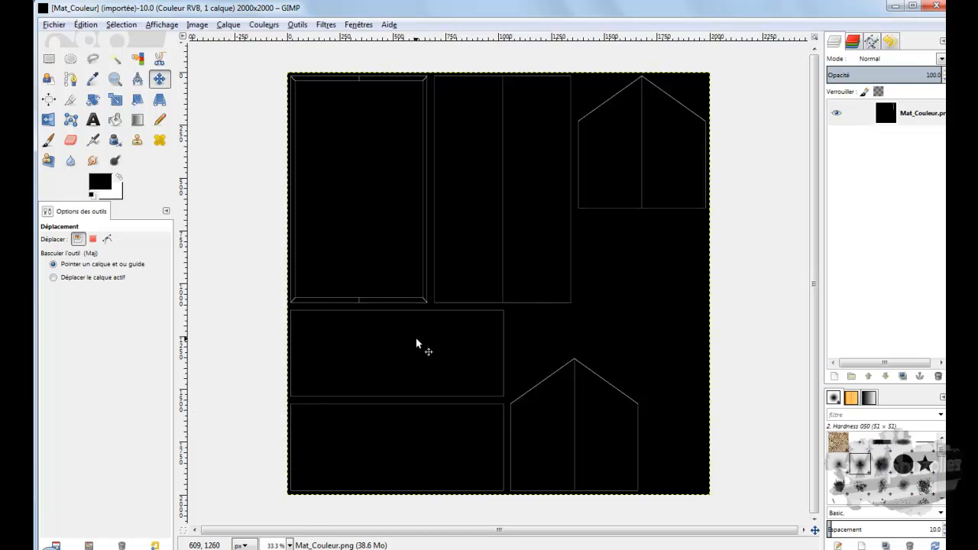
{"action": "left_click", "coordinate": [138, 61]}
{"action": "left_click", "coordinate": [349, 155]}
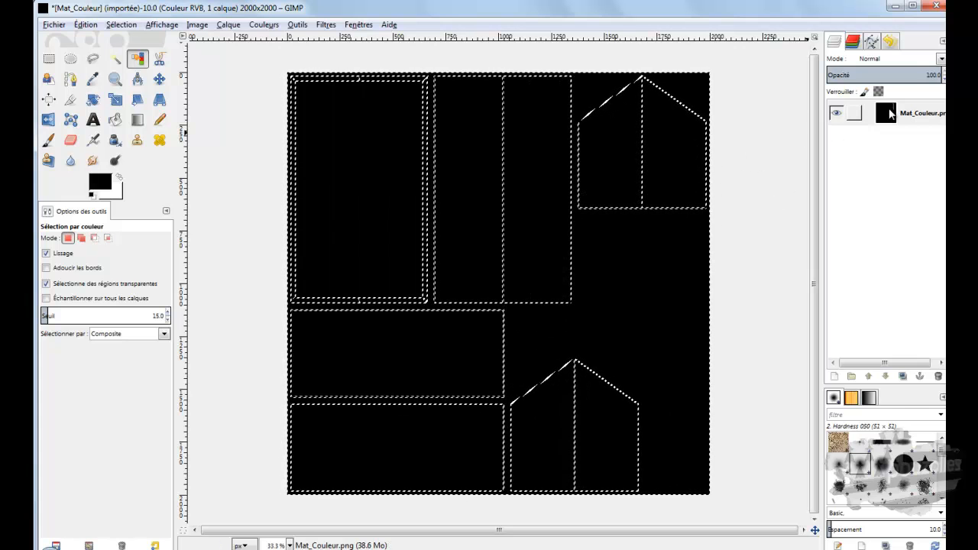
Step: Add an alpha channel to the Mat_Couleur.png layer and undo it
{"action": "right_click", "coordinate": [890, 115]}
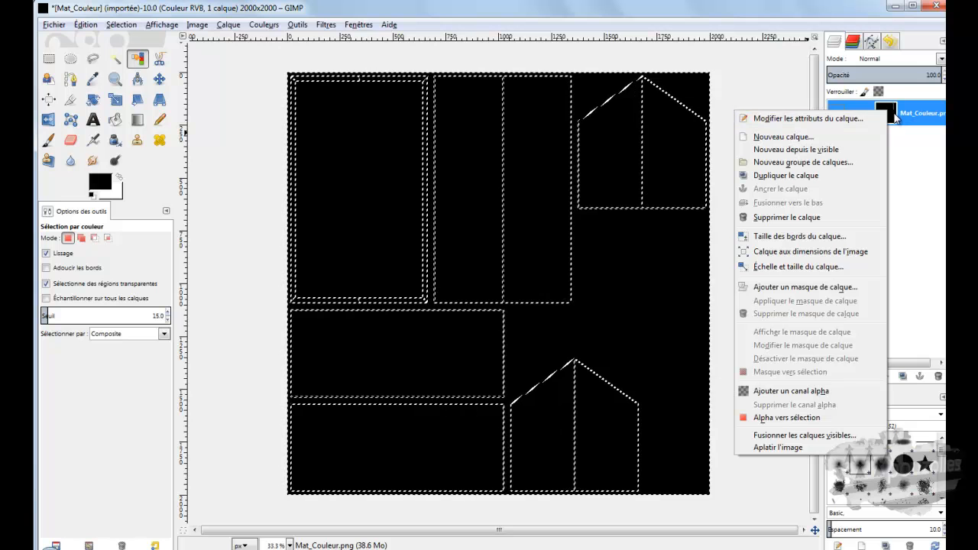
{"action": "left_click", "coordinate": [778, 392]}
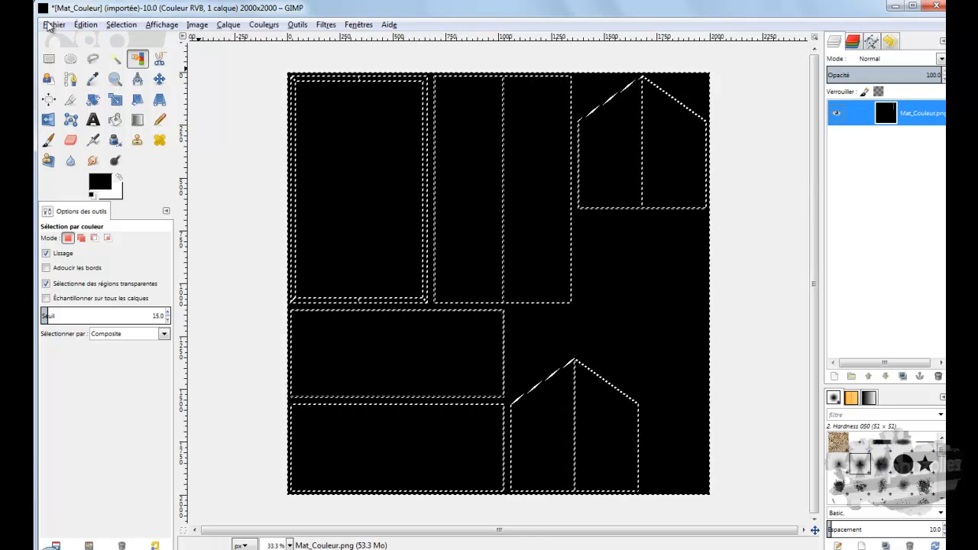
{"action": "left_click", "coordinate": [87, 24]}
{"action": "left_click", "coordinate": [472, 189]}
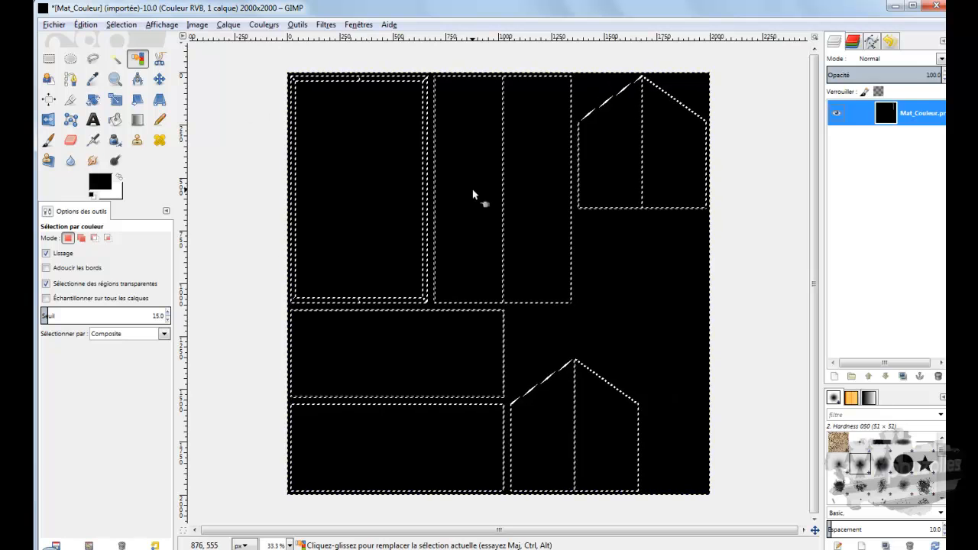
Step: Try deleting the selected black areas without an alpha channel, and clear the selection
{"action": "key", "text": "Delete"}
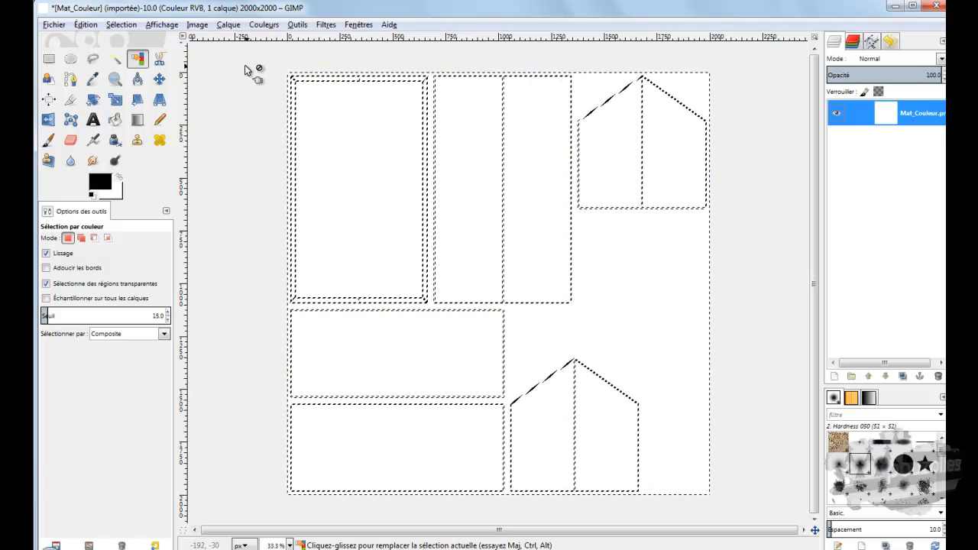
{"action": "left_click", "coordinate": [104, 25]}
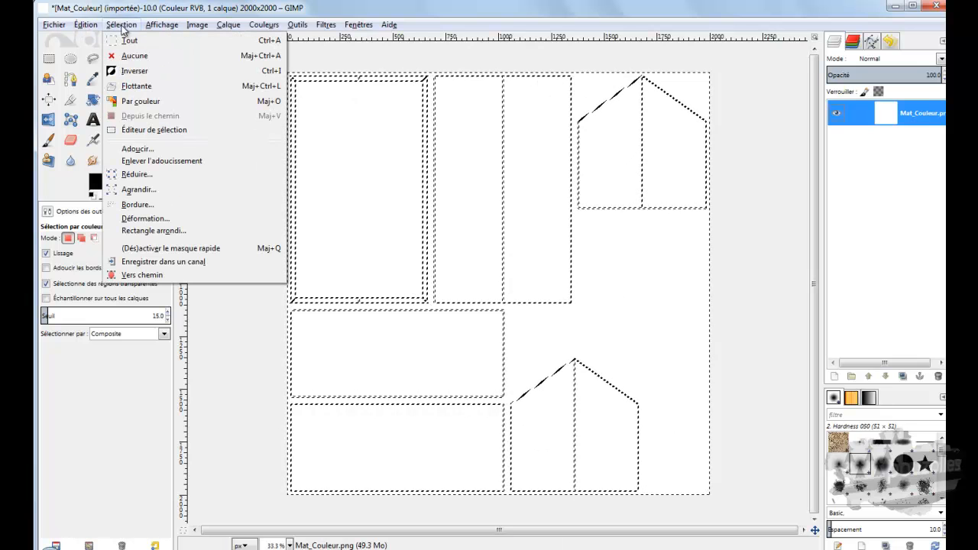
{"action": "left_click", "coordinate": [127, 56]}
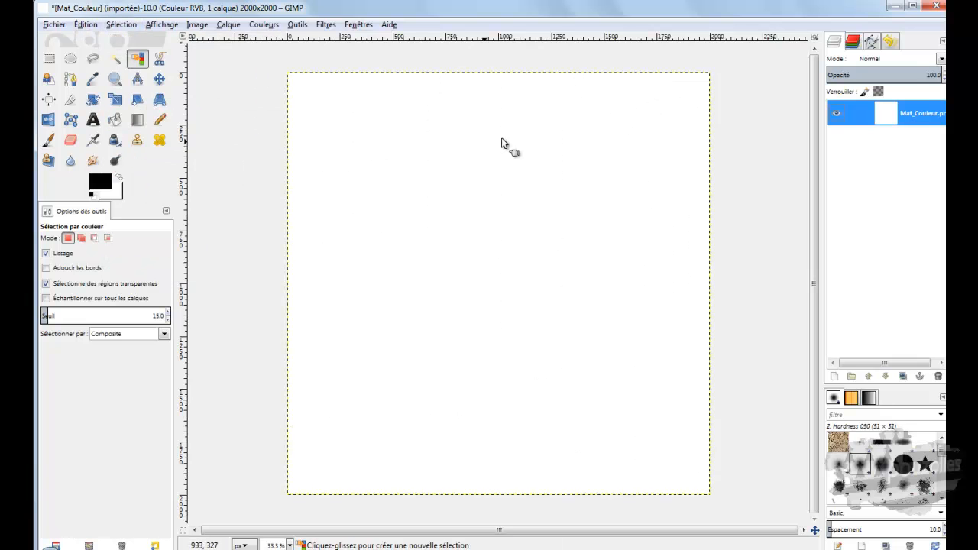
Step: Undo the deselection and the deletion of the black areas
{"action": "left_click", "coordinate": [81, 26]}
{"action": "left_click", "coordinate": [96, 36]}
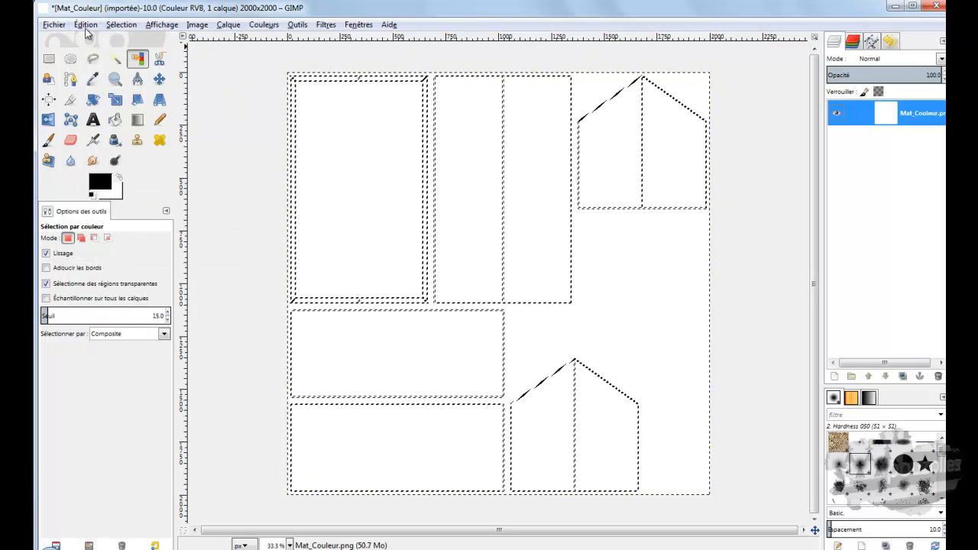
{"action": "left_click", "coordinate": [85, 26]}
{"action": "left_click", "coordinate": [115, 201]}
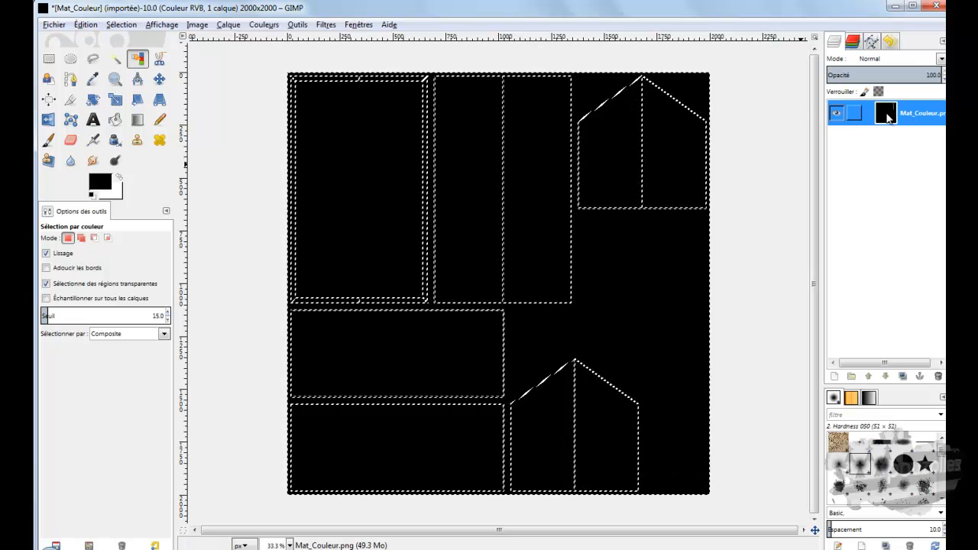
Step: Add an alpha channel to the Mat_Couleur.png layer and delete all its black areas by colour, leaving nothing selected
{"action": "right_click", "coordinate": [890, 113]}
{"action": "left_click", "coordinate": [787, 389]}
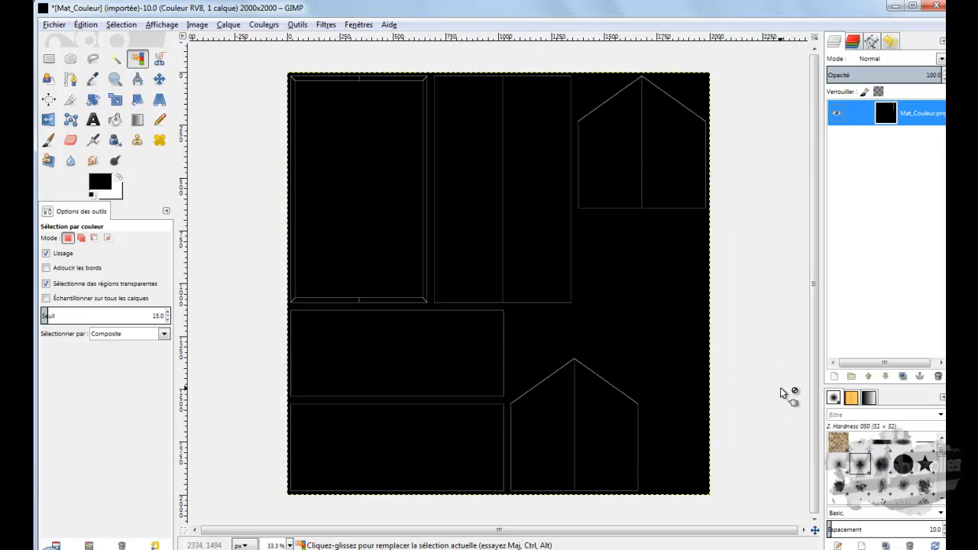
{"action": "left_click", "coordinate": [642, 264]}
{"action": "key", "text": "Delete"}
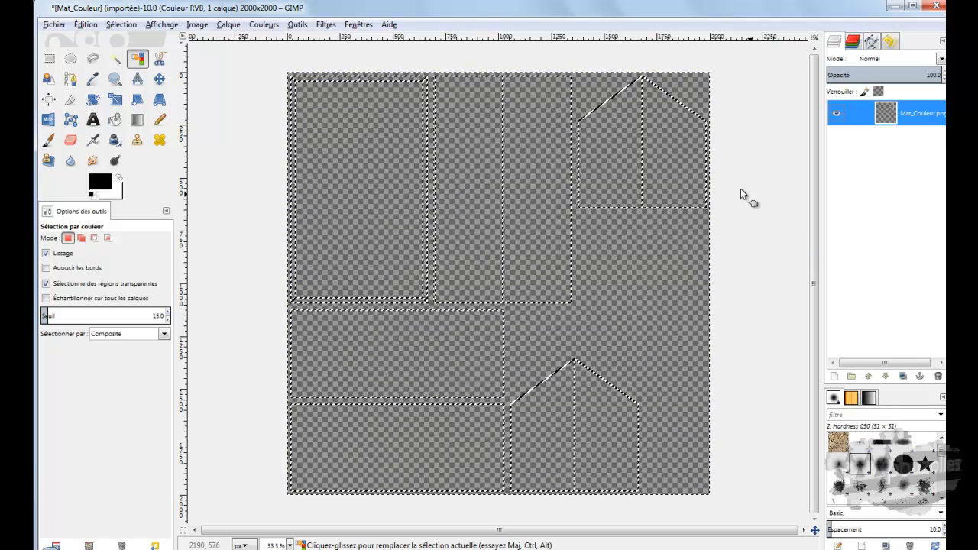
{"action": "left_click", "coordinate": [122, 25]}
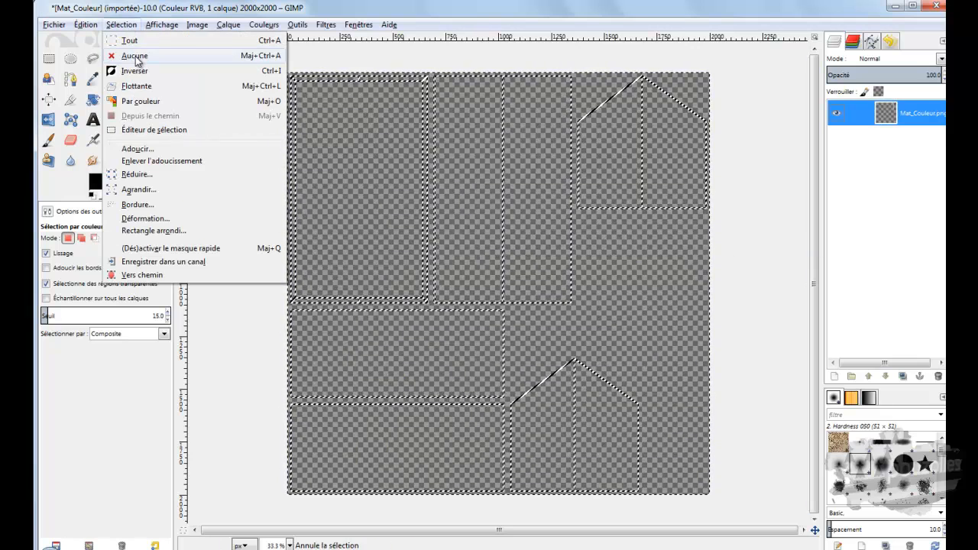
{"action": "left_click", "coordinate": [138, 57]}
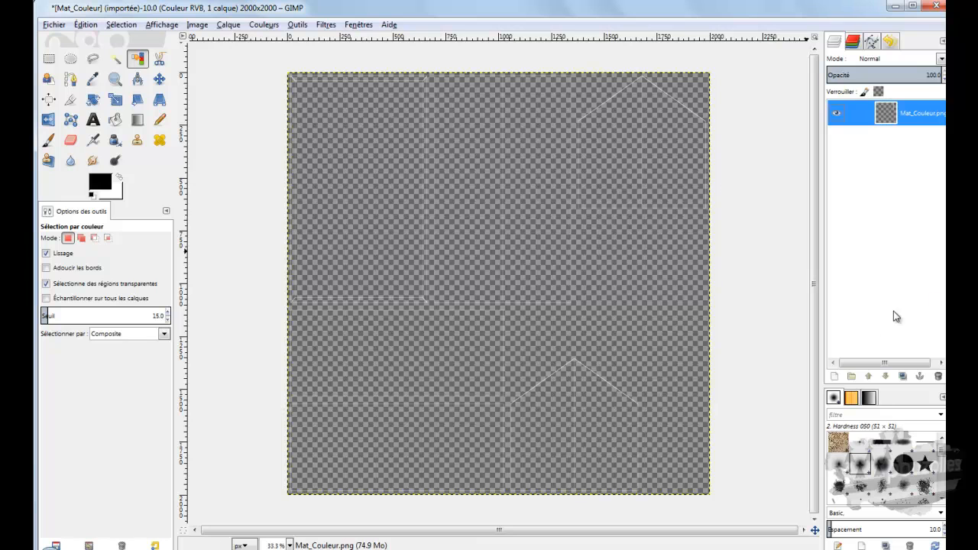
Step: Create a 2000 x 2000 px layer filled with the black foreground colour and place it below the Mat_Couleur.png layer
{"action": "left_click", "coordinate": [834, 376]}
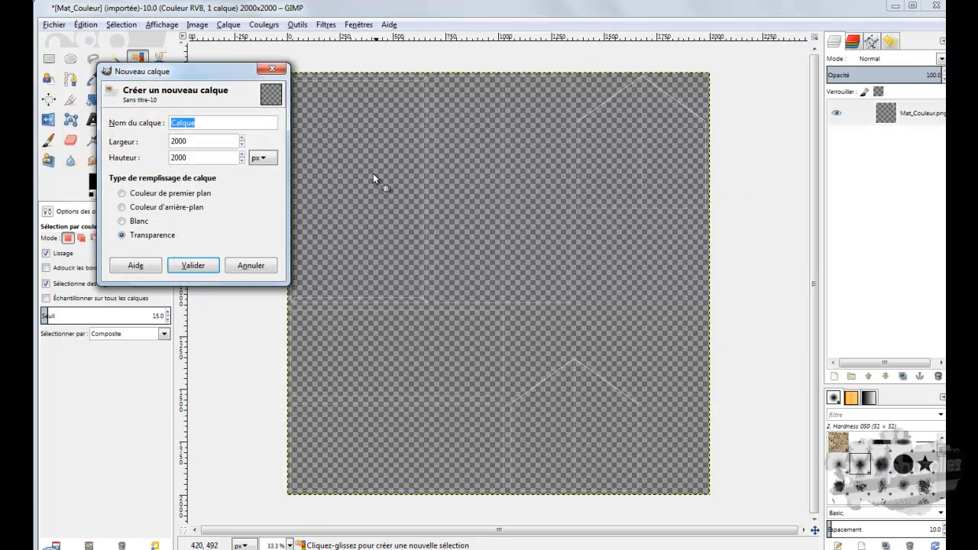
{"action": "left_click", "coordinate": [171, 194]}
{"action": "left_click", "coordinate": [193, 266]}
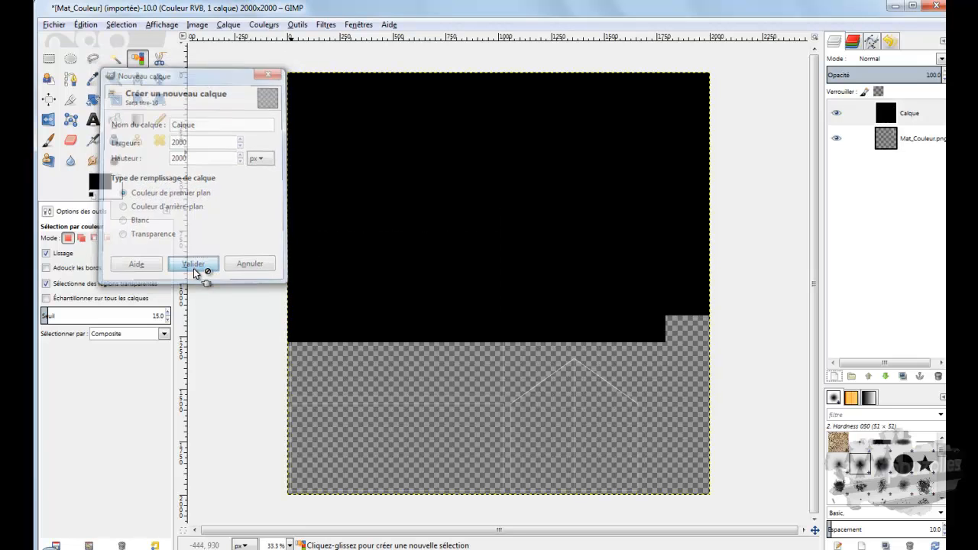
{"action": "left_click", "coordinate": [901, 113]}
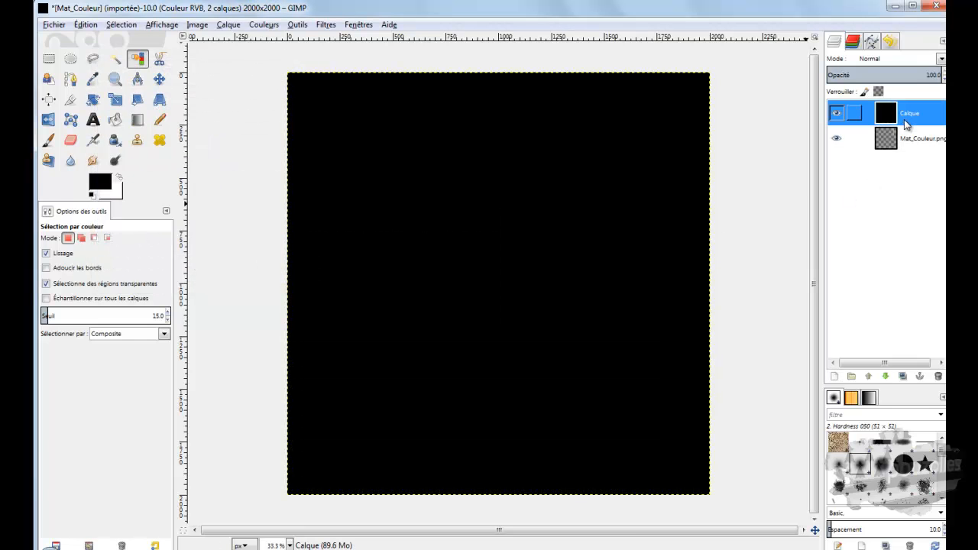
{"action": "left_click", "coordinate": [887, 375]}
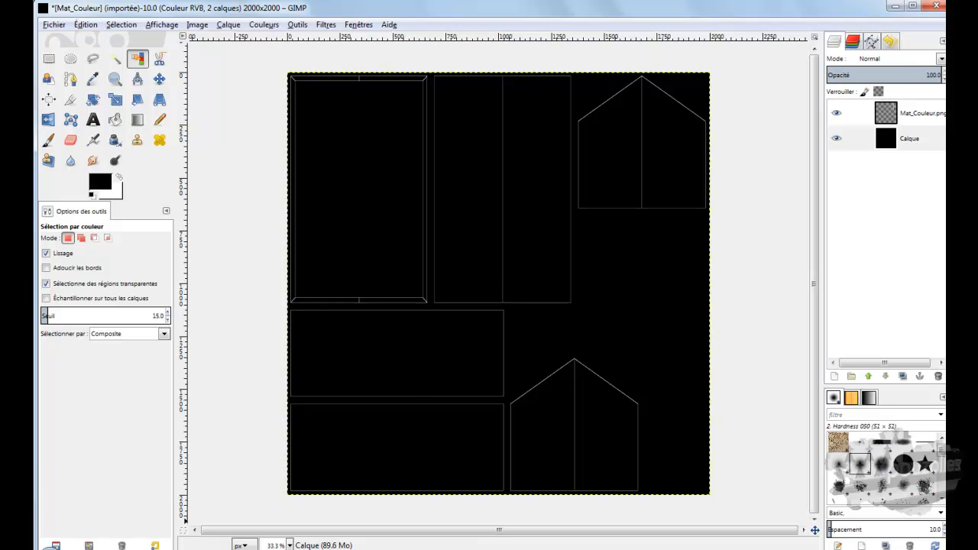
Step: Open chaume.png from the texture maison medieval folder in the photo viewer and rotate it 90 degrees clockwise
{"action": "left_click", "coordinate": [145, 548]}
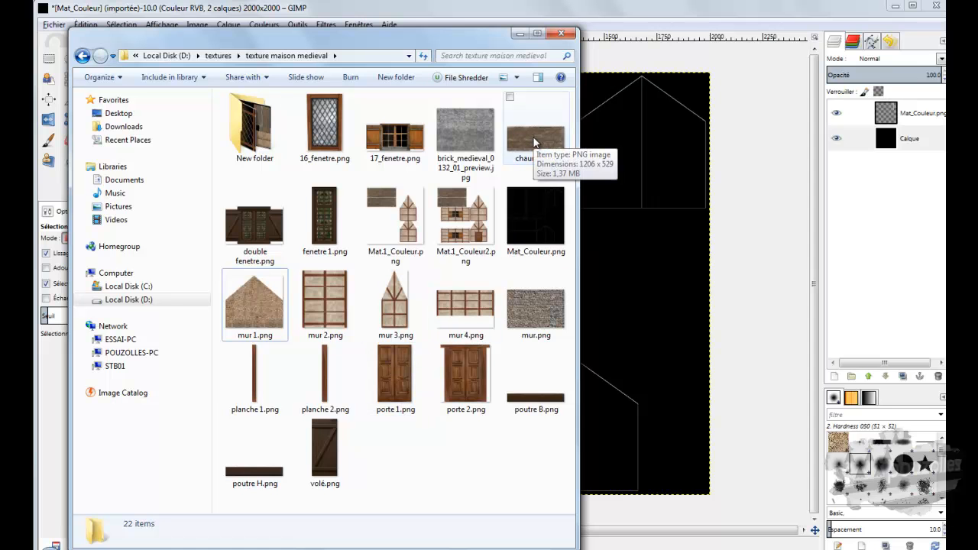
{"action": "left_click_drag", "start_coordinate": [487, 42], "coordinate": [644, 42]}
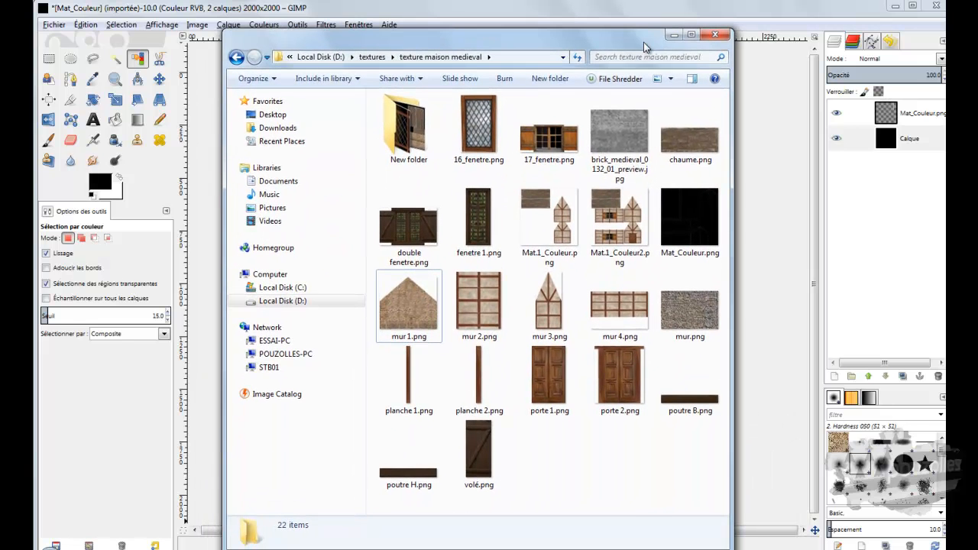
{"action": "double_click", "coordinate": [681, 139]}
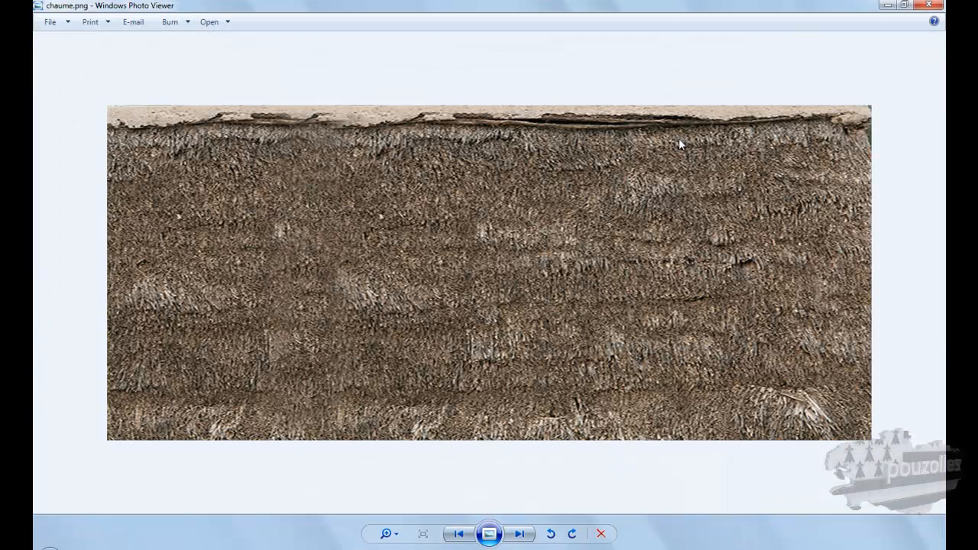
{"action": "left_click", "coordinate": [573, 535]}
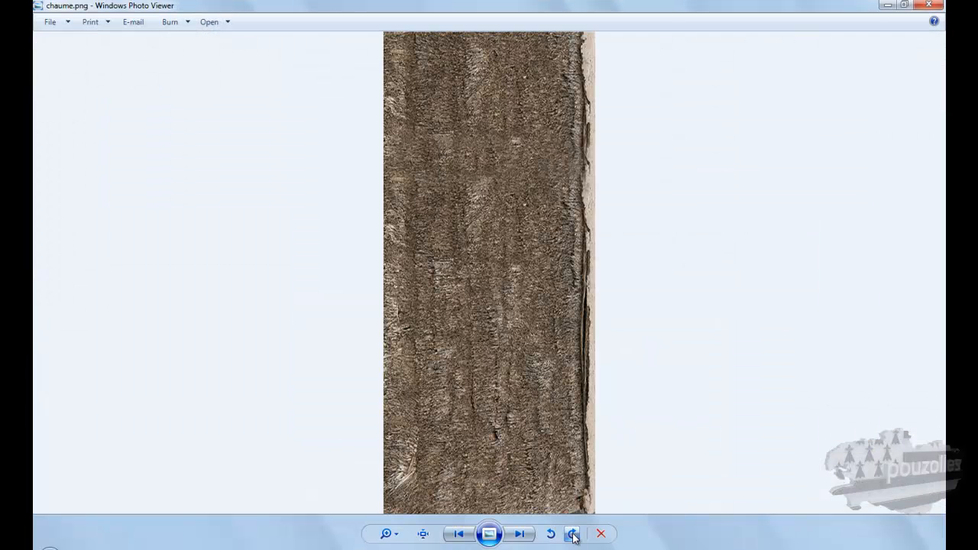
{"action": "left_click", "coordinate": [928, 5]}
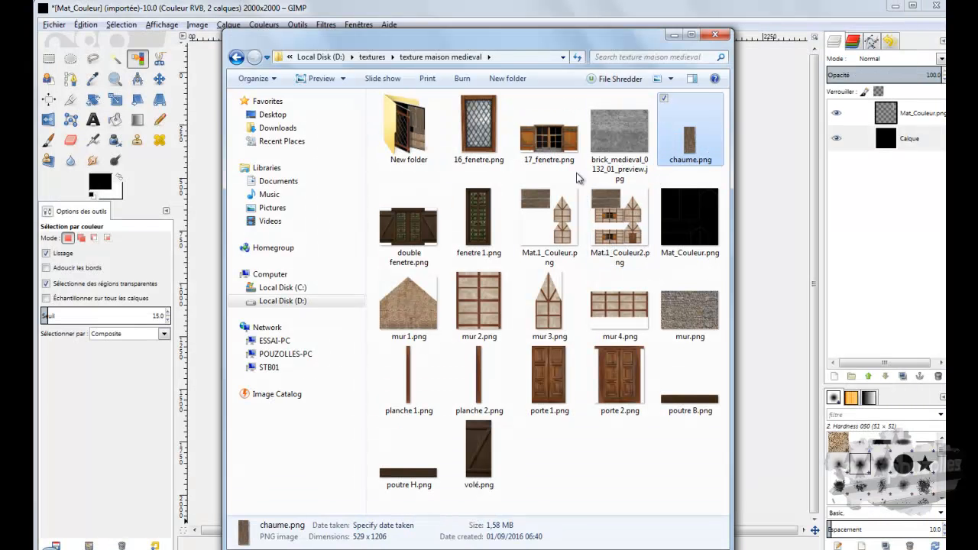
Step: Import chaume.png as a layer into the Mat_Couleur image in GIMP and move it up over the two tall UV outlines
{"action": "left_click_drag", "start_coordinate": [692, 145], "coordinate": [214, 214]}
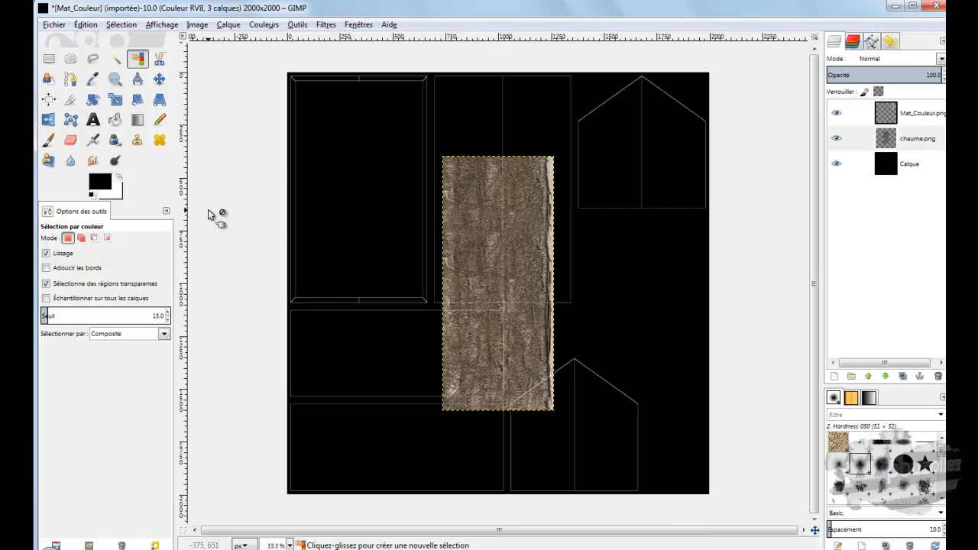
{"action": "left_click", "coordinate": [480, 247]}
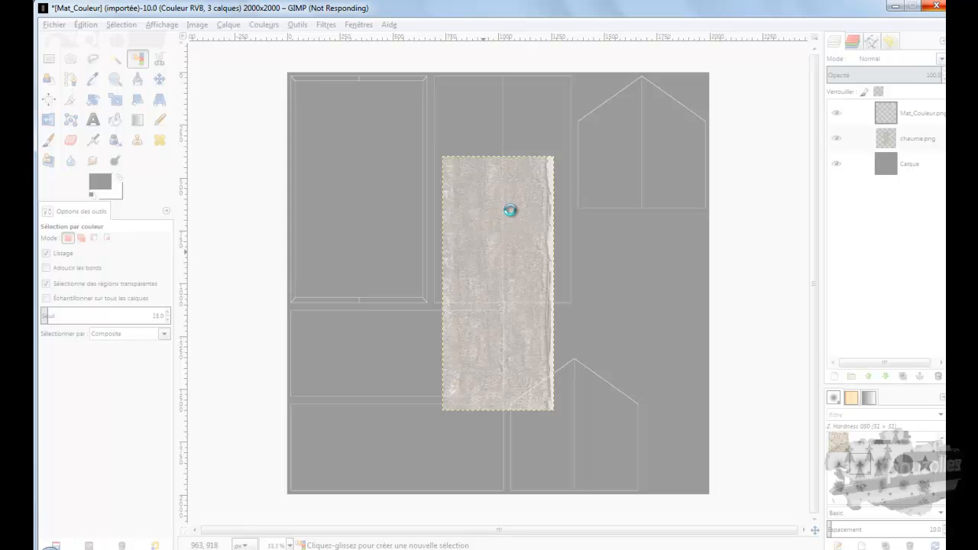
{"action": "key", "text": "m"}
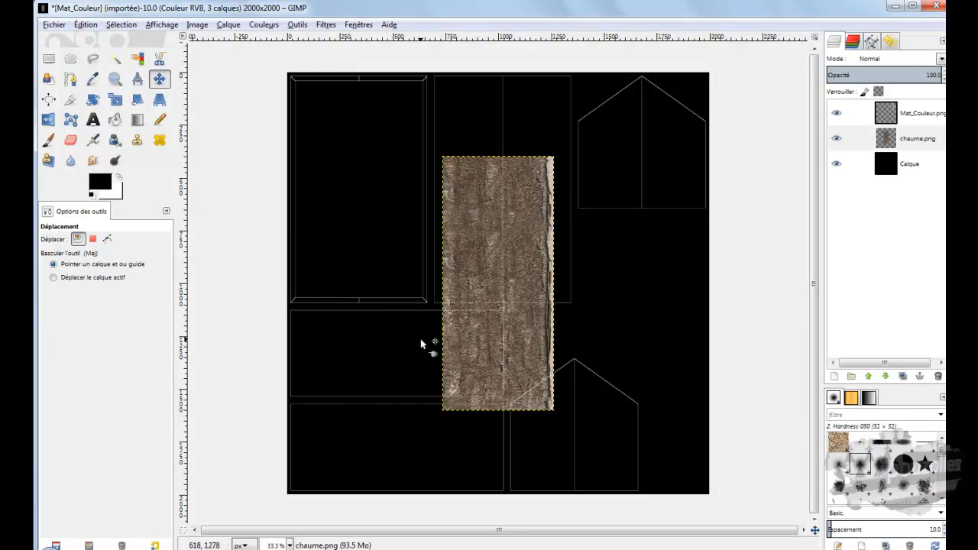
{"action": "left_click_drag", "start_coordinate": [472, 280], "coordinate": [421, 190]}
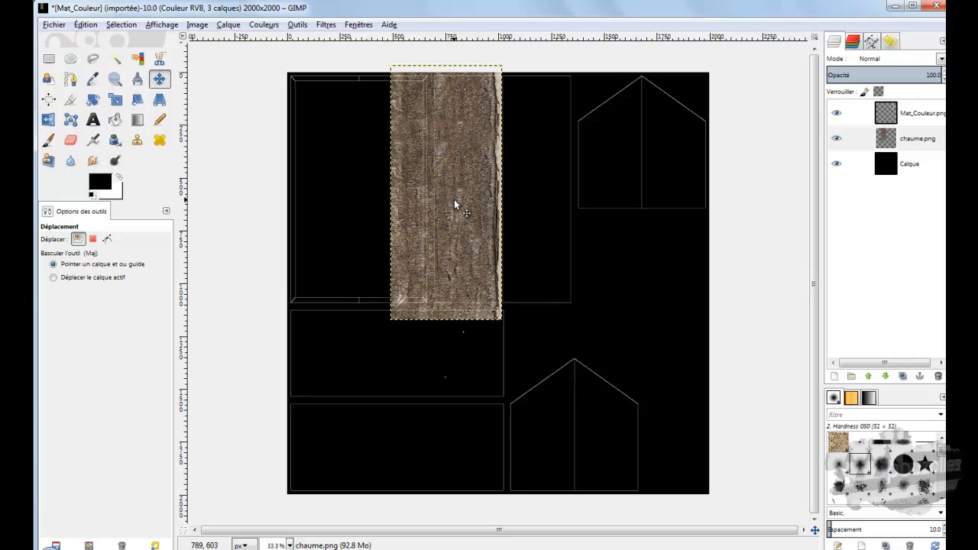
{"action": "scroll", "coordinate": [455, 205], "scroll_direction": "up", "scroll_amount": 2, "text": "ctrl"}
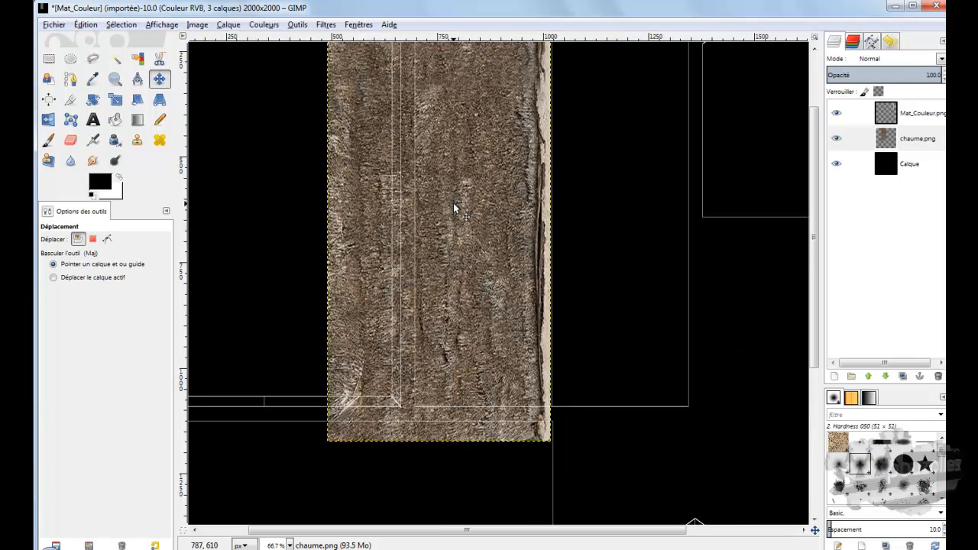
{"action": "scroll", "coordinate": [455, 208], "scroll_direction": "up", "scroll_amount": 3}
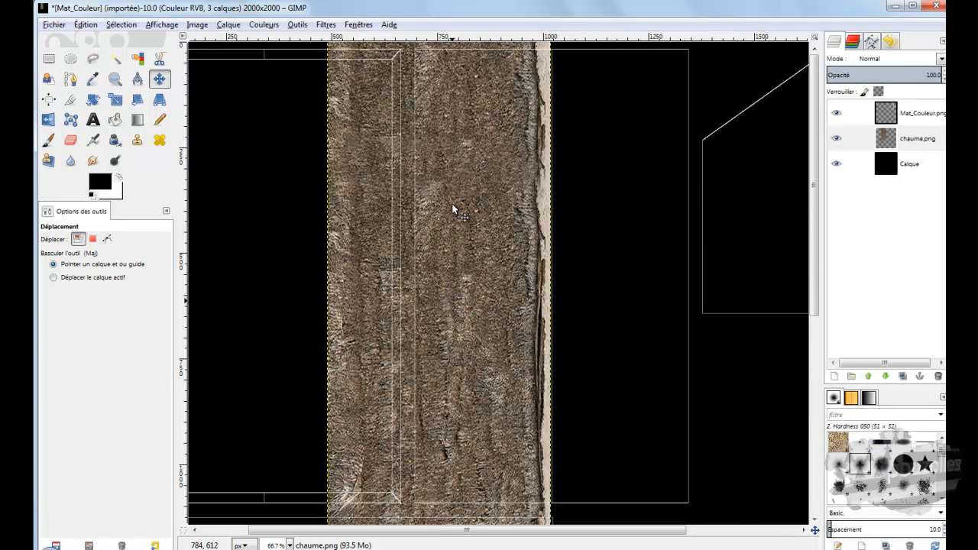
{"action": "mouse_move", "coordinate": [452, 207]}
{"action": "left_mouse_down"}
{"action": "mouse_move", "coordinate": [438, 218]}
{"action": "mouse_move", "coordinate": [454, 212]}
{"action": "left_mouse_up"}
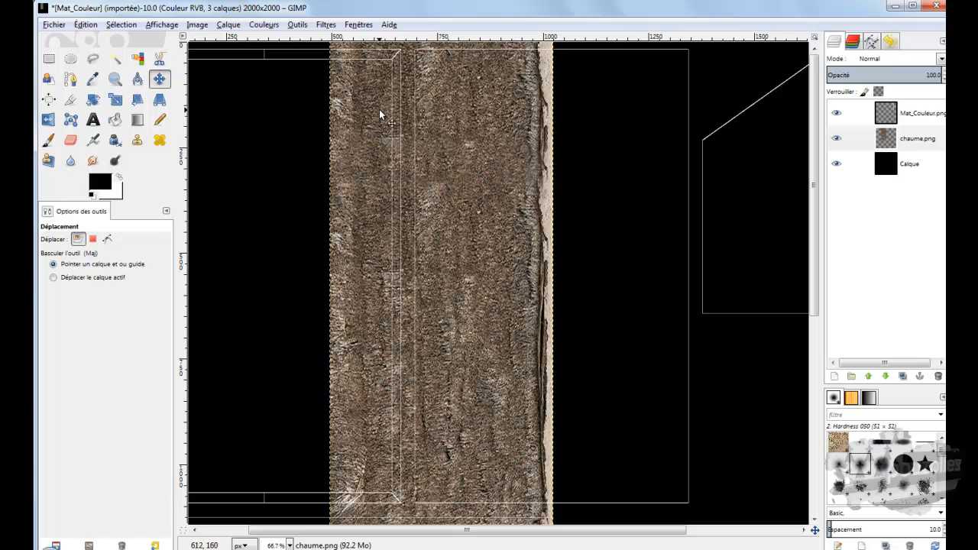
Step: Try to scale the chaume.png layer proportionally to 230 x 616 px, and undo the last layer move
{"action": "left_click", "coordinate": [114, 101]}
{"action": "left_click", "coordinate": [416, 204]}
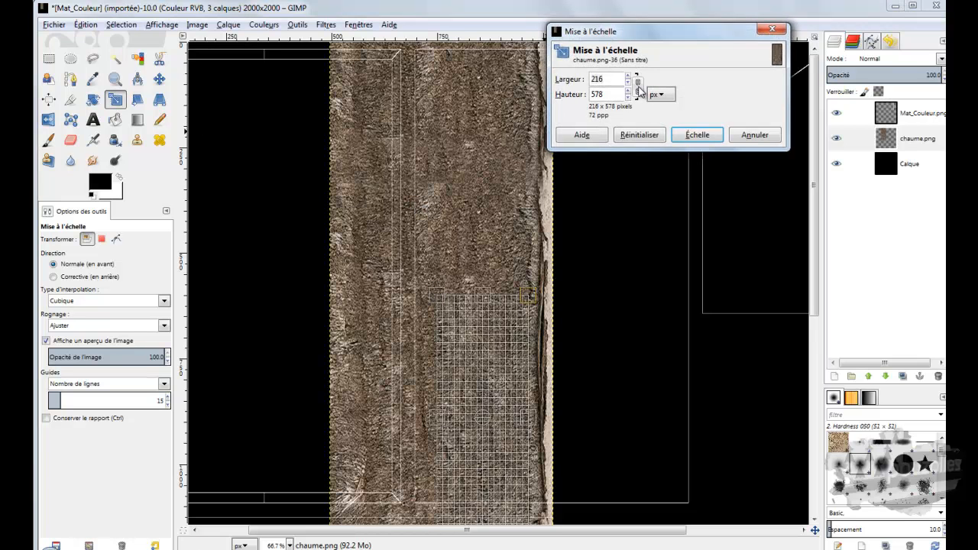
{"action": "left_click", "coordinate": [639, 88]}
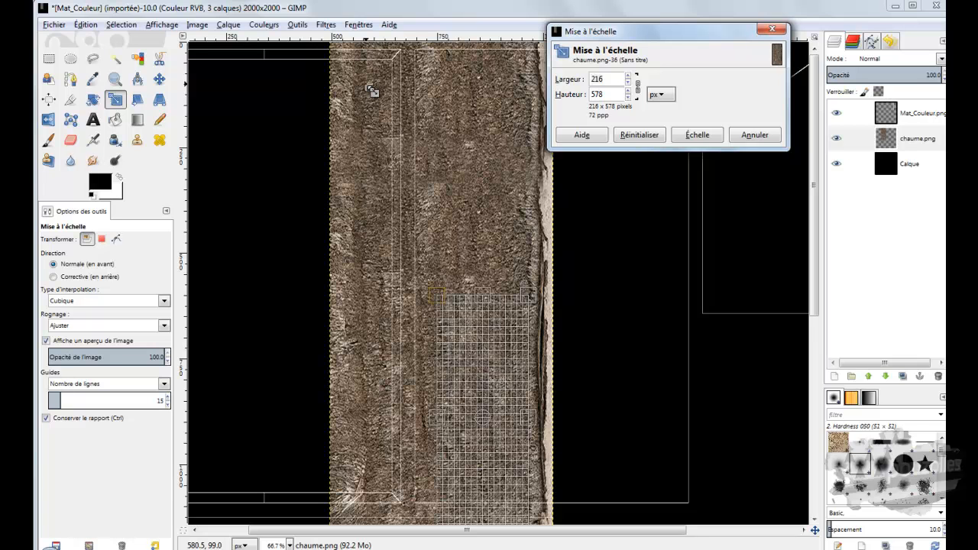
{"action": "mouse_move", "coordinate": [438, 299]}
{"action": "left_mouse_down"}
{"action": "mouse_move", "coordinate": [442, 307]}
{"action": "mouse_move", "coordinate": [422, 266]}
{"action": "mouse_move", "coordinate": [435, 294]}
{"action": "mouse_move", "coordinate": [430, 281]}
{"action": "left_mouse_up"}
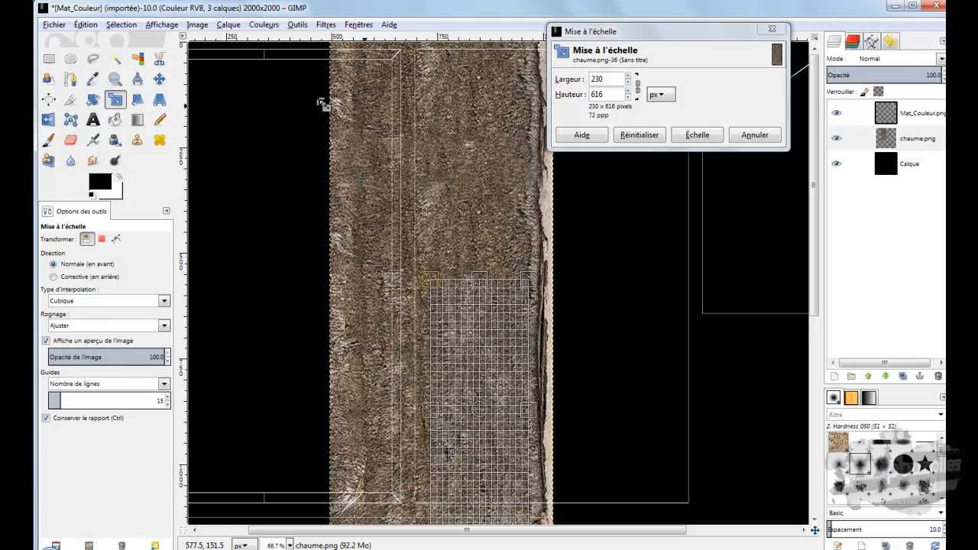
{"action": "left_click", "coordinate": [87, 26]}
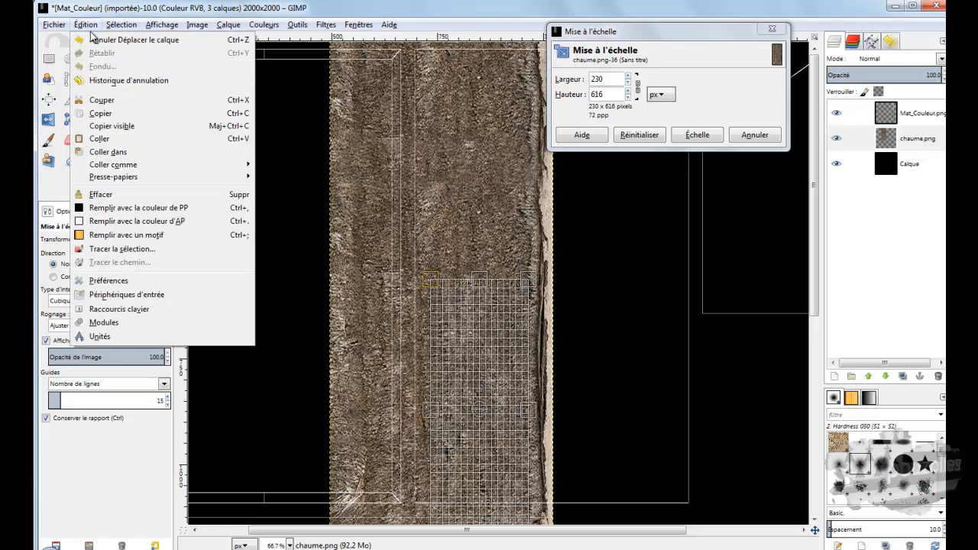
{"action": "left_click", "coordinate": [97, 42]}
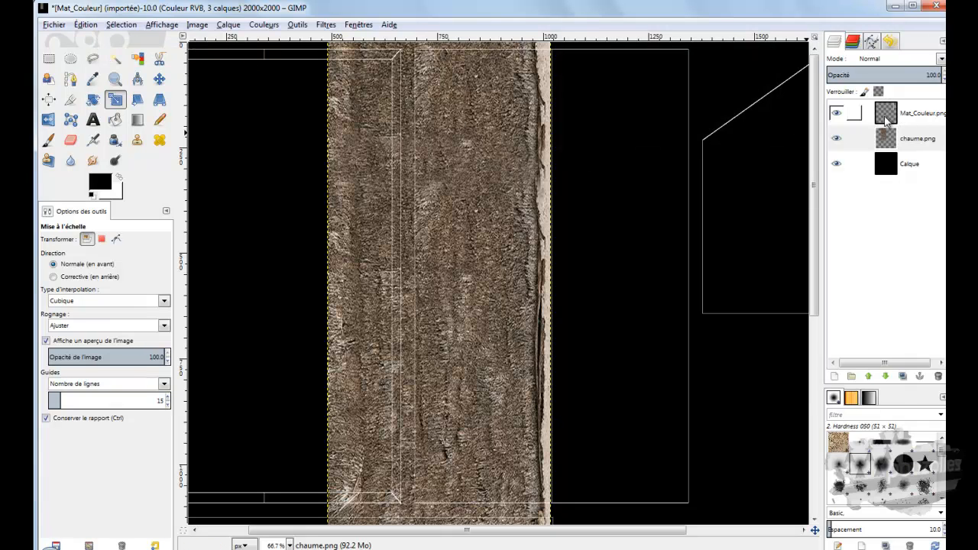
Step: Try to scale the chaume.png layer to 566 x 1508 px with its proportions kept
{"action": "left_click", "coordinate": [886, 139]}
{"action": "left_click", "coordinate": [441, 162]}
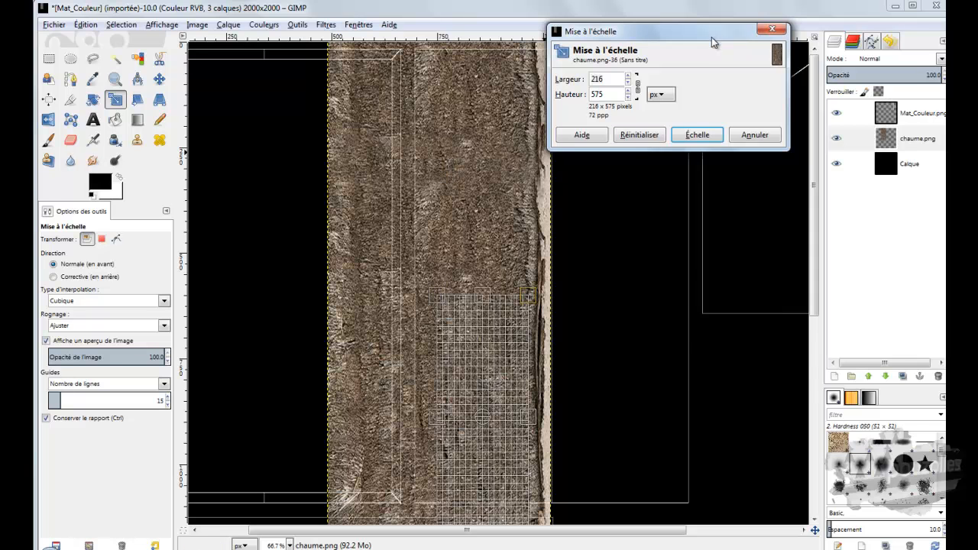
{"action": "left_click_drag", "start_coordinate": [710, 38], "coordinate": [807, 259]}
{"action": "scroll", "coordinate": [590, 279], "scroll_direction": "down", "scroll_amount": 3}
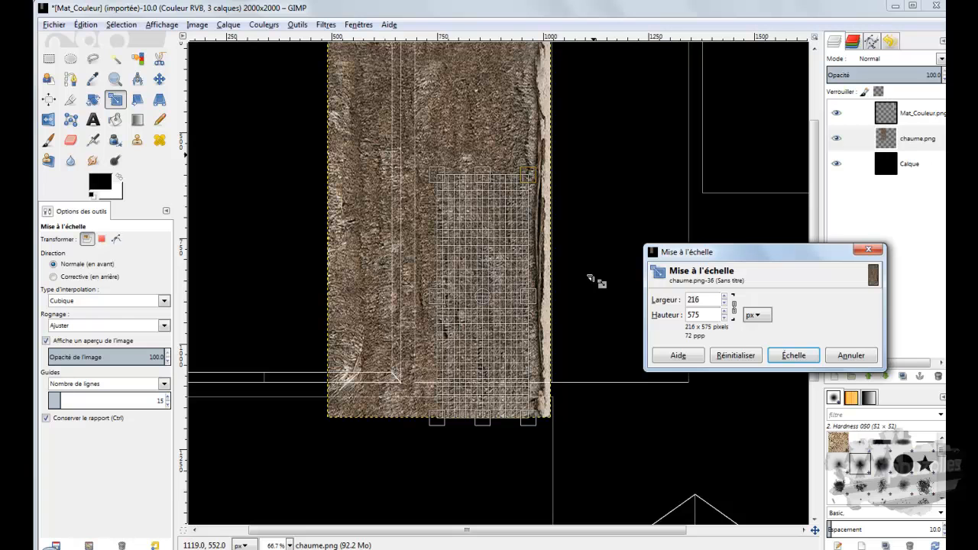
{"action": "scroll", "coordinate": [581, 280], "scroll_direction": "right", "scroll_amount": 3, "text": "shift"}
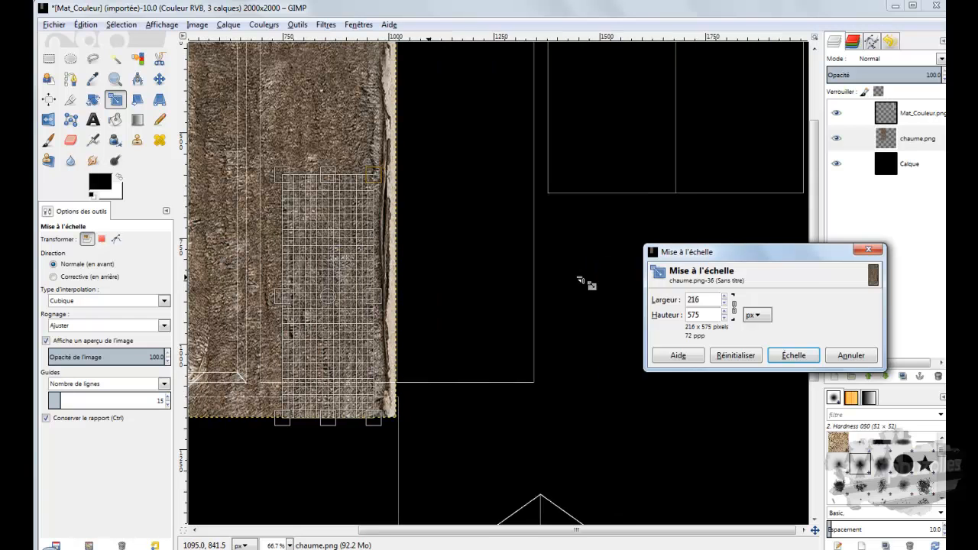
{"action": "scroll", "coordinate": [493, 299], "scroll_direction": "down", "scroll_amount": 2, "text": "ctrl"}
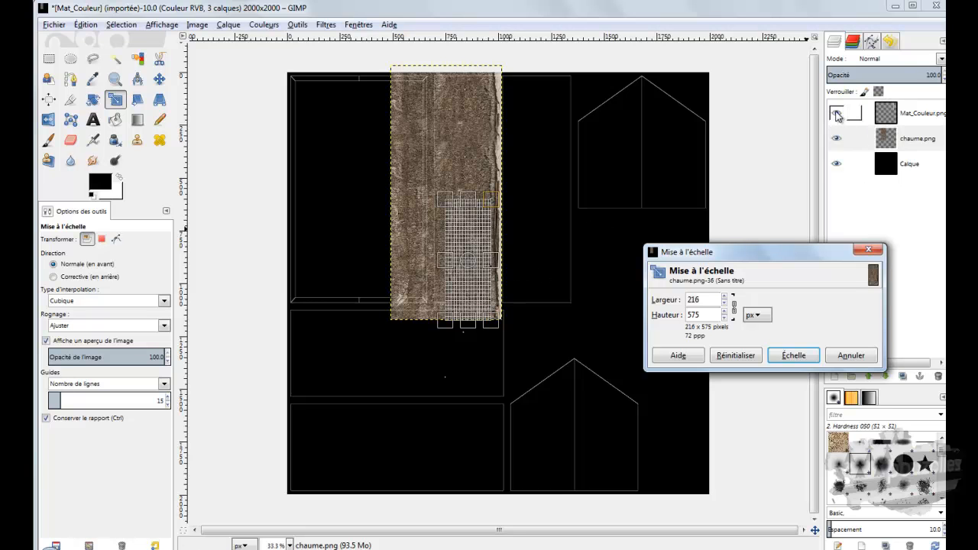
{"action": "left_click", "coordinate": [838, 115]}
{"action": "left_click", "coordinate": [838, 115]}
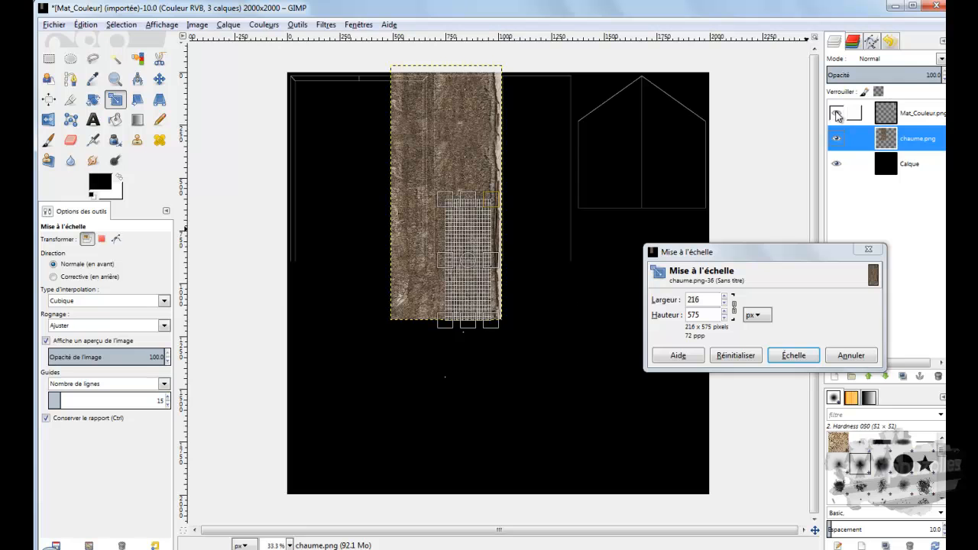
{"action": "left_click_drag", "start_coordinate": [445, 196], "coordinate": [124, 3]}
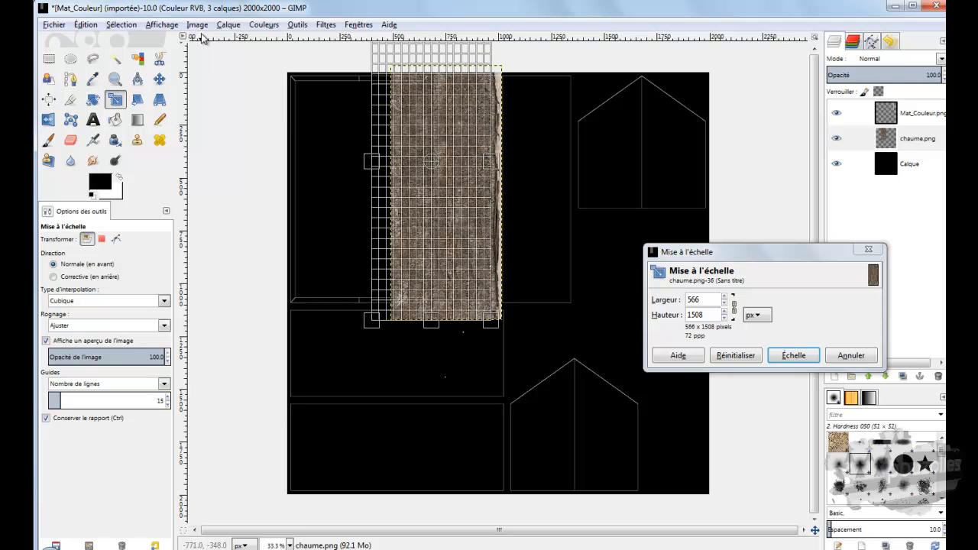
{"action": "left_click", "coordinate": [793, 355]}
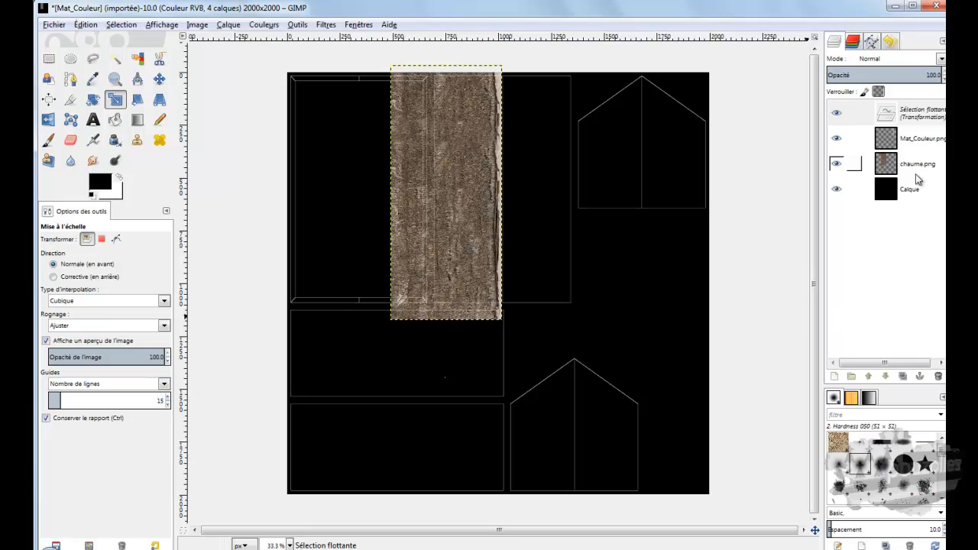
Step: Delete the floating transformation selection and make chaume.png the active layer
{"action": "left_click", "coordinate": [905, 115]}
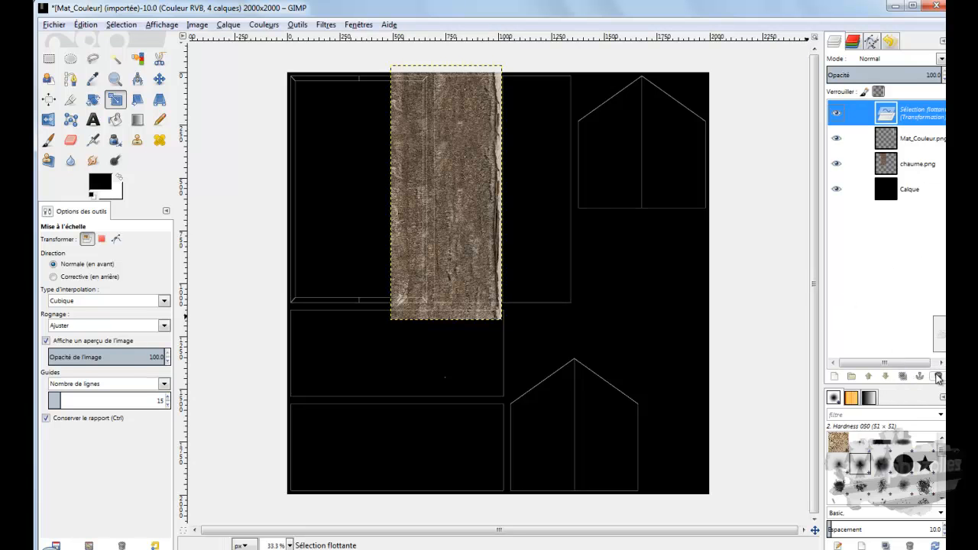
{"action": "left_click", "coordinate": [938, 377]}
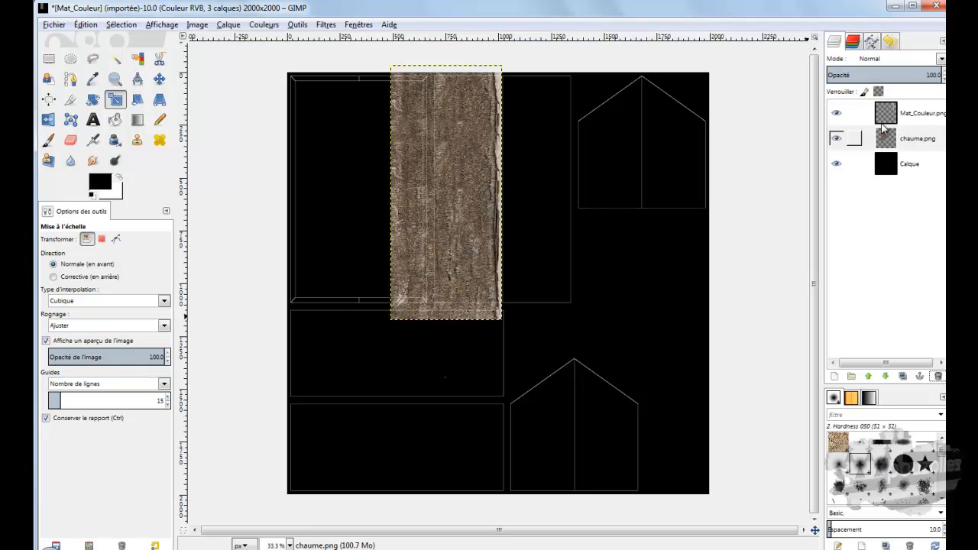
{"action": "left_click", "coordinate": [883, 138]}
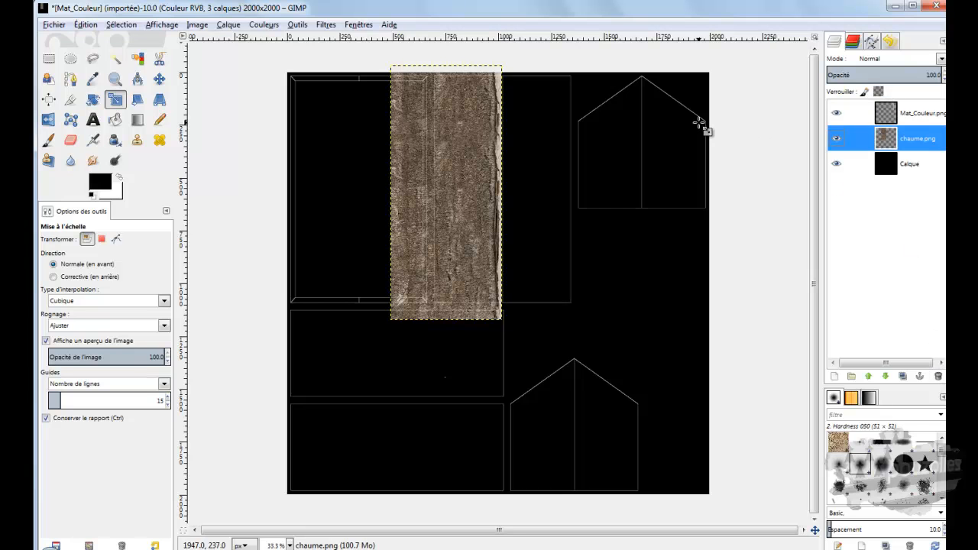
Step: Try to scale the chaume.png layer proportionally to 437 x 996 px
{"action": "left_click", "coordinate": [158, 79]}
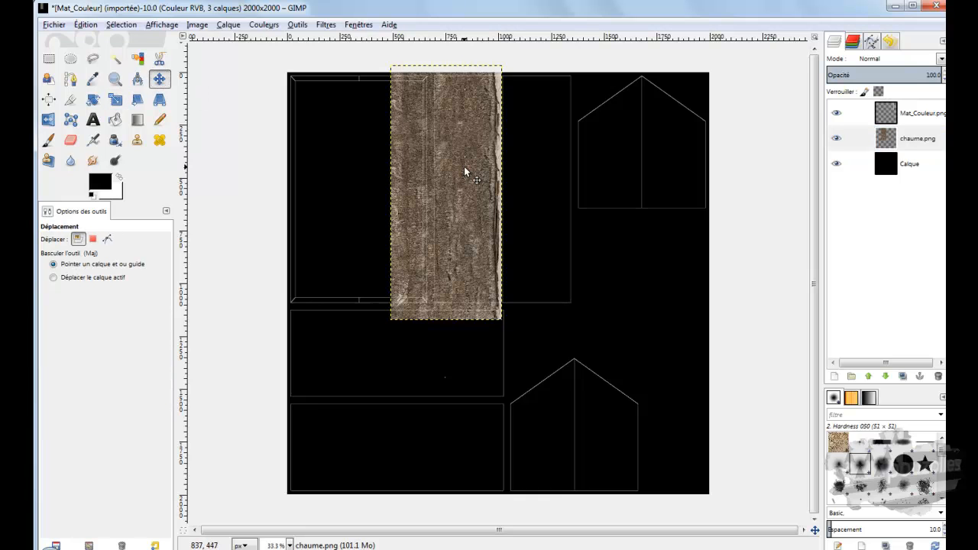
{"action": "left_click", "coordinate": [117, 103]}
{"action": "left_click", "coordinate": [437, 170]}
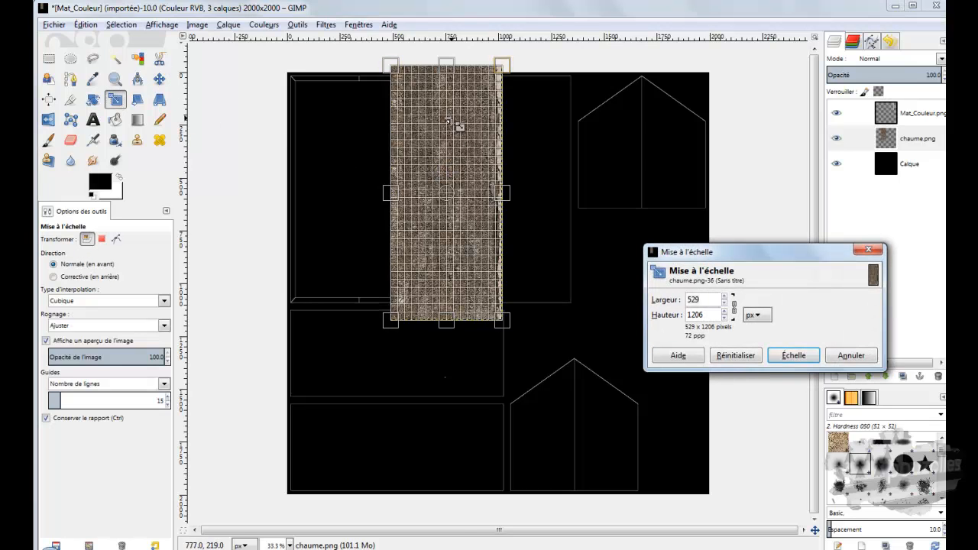
{"action": "scroll", "coordinate": [444, 112], "scroll_direction": "up", "scroll_amount": 1, "text": "ctrl"}
{"action": "scroll", "coordinate": [444, 113], "scroll_direction": "up", "scroll_amount": 1, "text": "ctrl"}
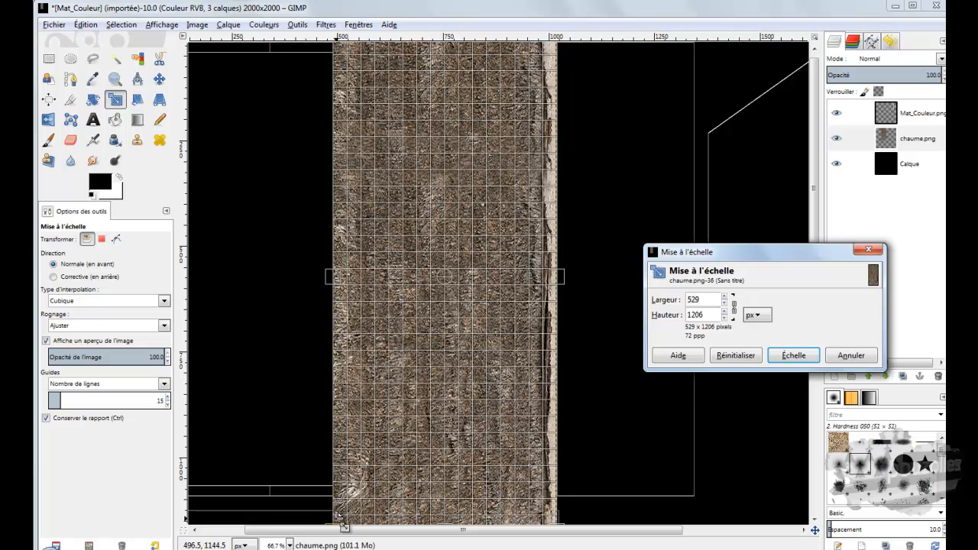
{"action": "left_click_drag", "start_coordinate": [344, 527], "coordinate": [411, 432]}
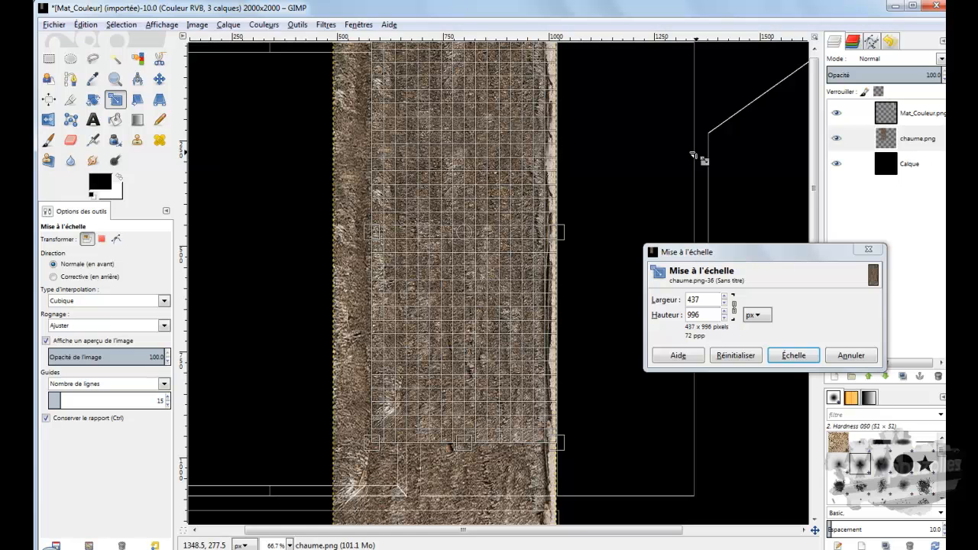
{"action": "left_click", "coordinate": [792, 355]}
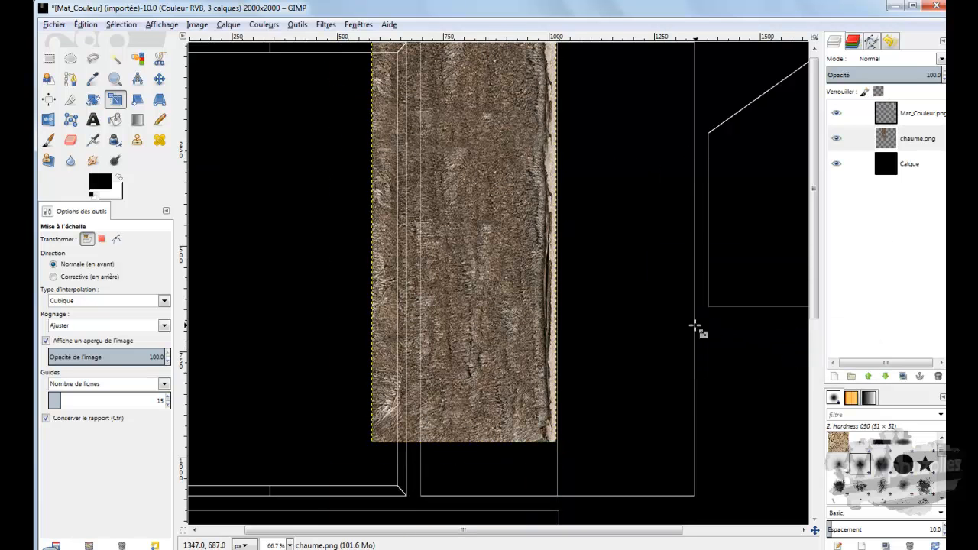
Step: Try moving the scaled chaume.png layer down inside the UV outlines, and undo both the move and the last scaling
{"action": "left_click", "coordinate": [159, 79]}
{"action": "left_click_drag", "start_coordinate": [449, 185], "coordinate": [451, 228]}
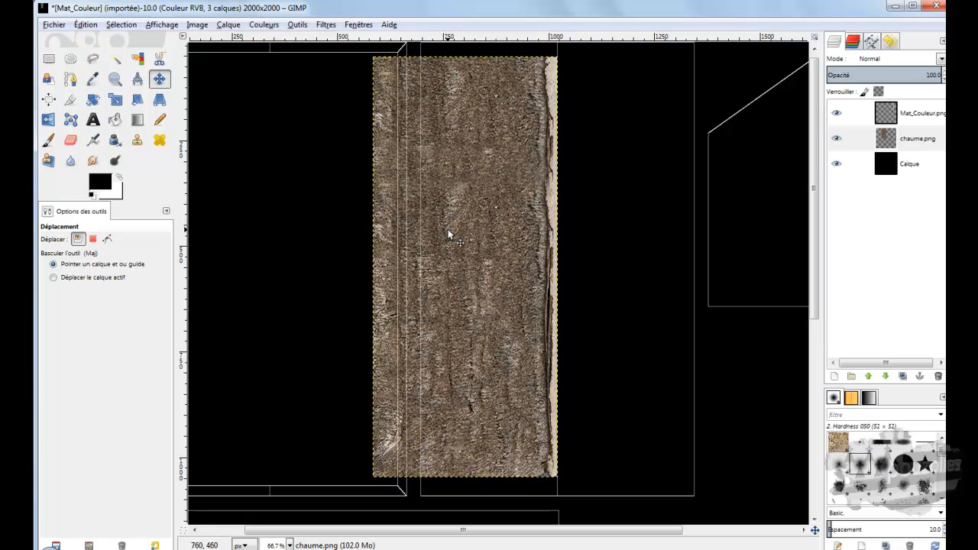
{"action": "scroll", "coordinate": [449, 235], "scroll_direction": "down", "scroll_amount": 1, "text": "ctrl"}
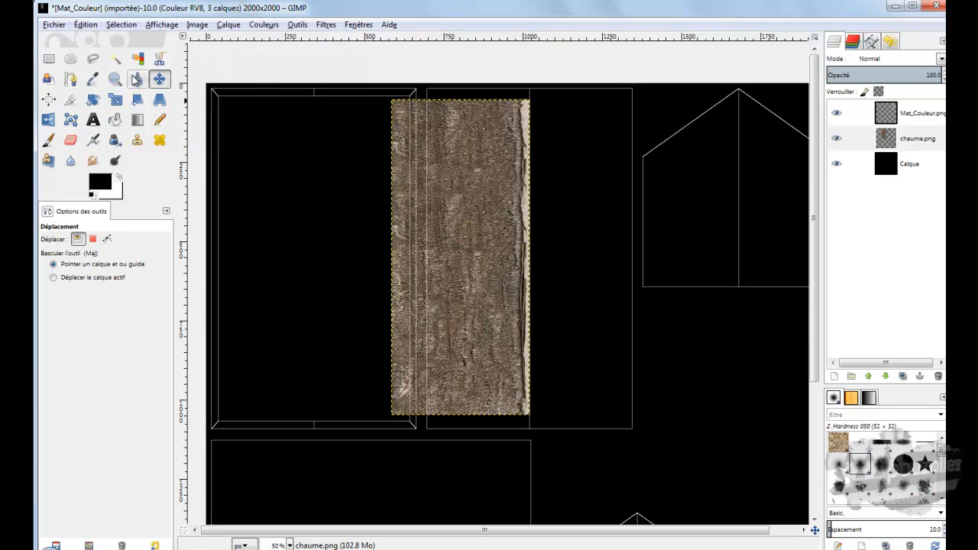
{"action": "left_click", "coordinate": [86, 24]}
{"action": "left_click", "coordinate": [87, 40]}
{"action": "left_click", "coordinate": [85, 24]}
{"action": "left_click", "coordinate": [87, 41]}
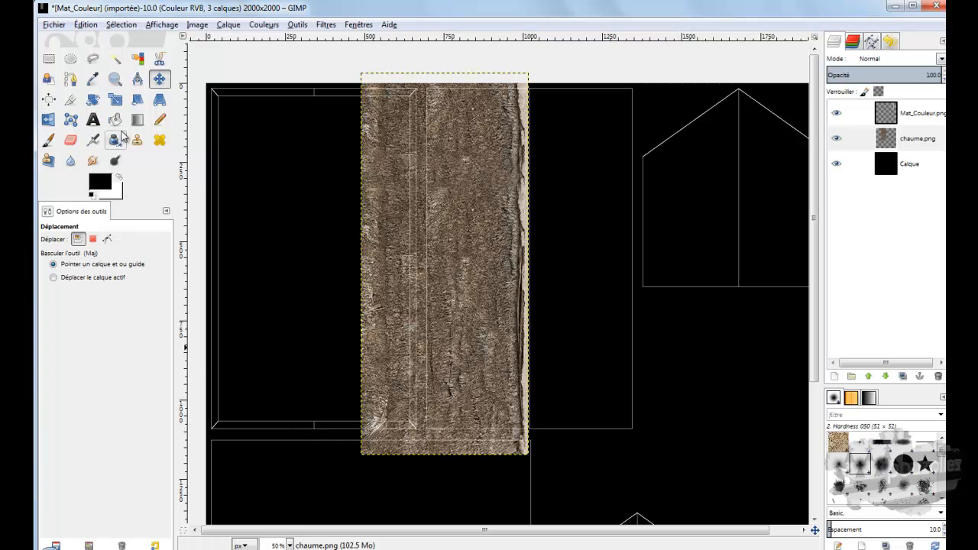
Step: Scale the chaume.png layer to 504 x 1148 px with its proportions kept
{"action": "left_click", "coordinate": [115, 100]}
{"action": "left_click", "coordinate": [413, 353]}
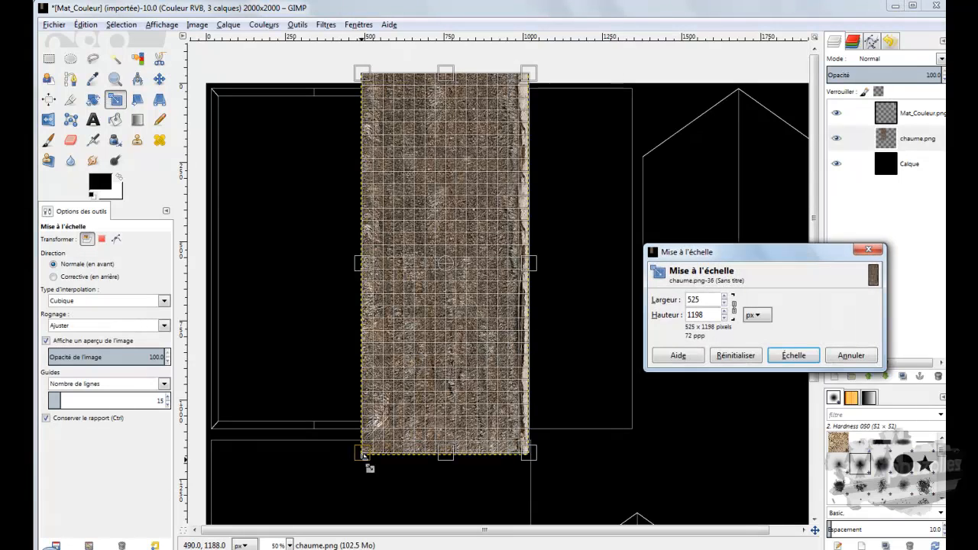
{"action": "left_click_drag", "start_coordinate": [367, 464], "coordinate": [403, 435]}
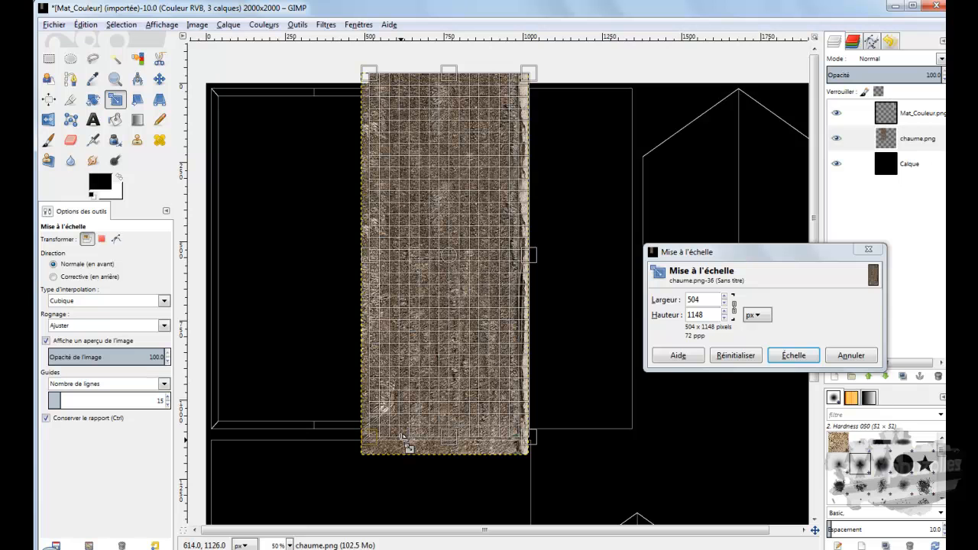
{"action": "left_click", "coordinate": [791, 355]}
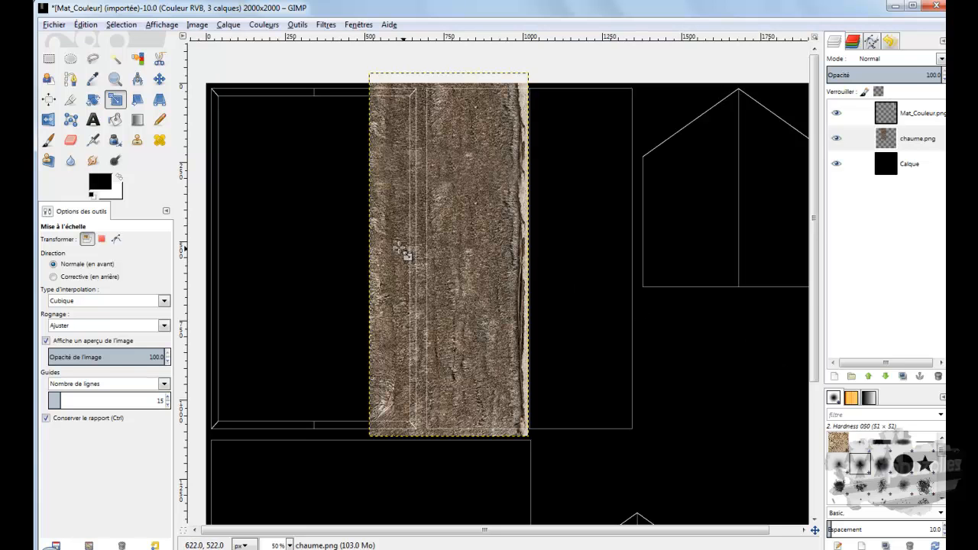
Step: Unlink the proportions and narrow the chaume.png layer to 346 x 1152 px so it covers half of the second tall UV outline
{"action": "left_click", "coordinate": [367, 255]}
{"action": "left_click_drag", "start_coordinate": [367, 256], "coordinate": [366, 256]}
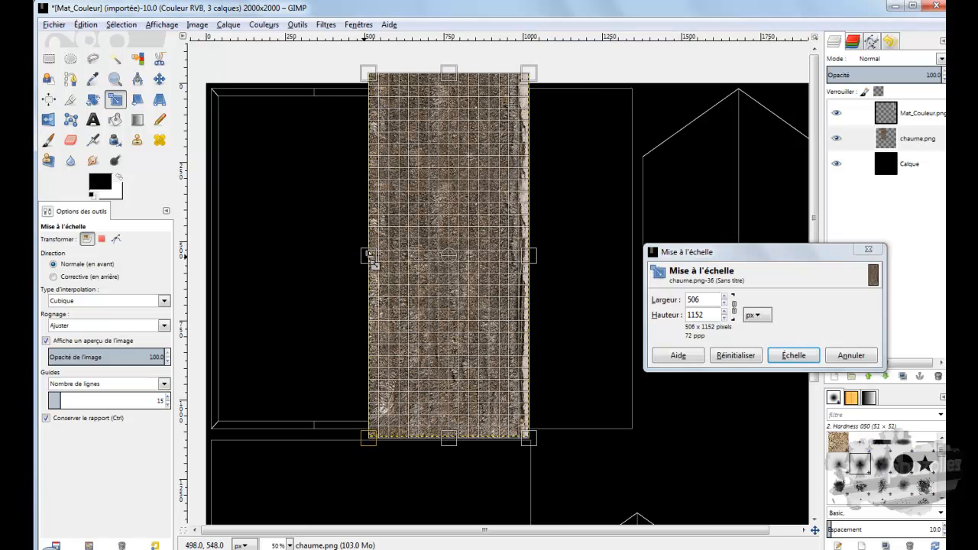
{"action": "left_click", "coordinate": [734, 311]}
{"action": "left_click_drag", "start_coordinate": [369, 257], "coordinate": [422, 269]}
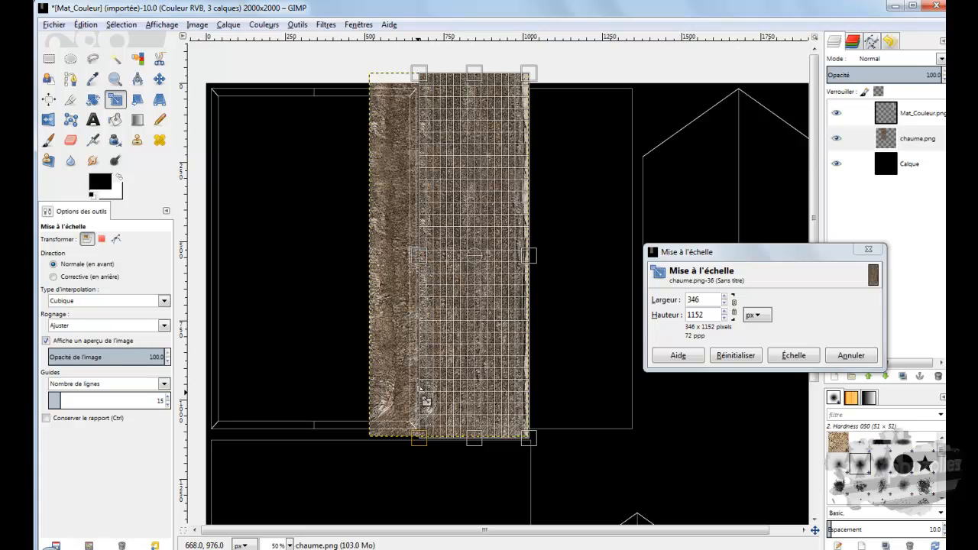
{"action": "left_click", "coordinate": [793, 355]}
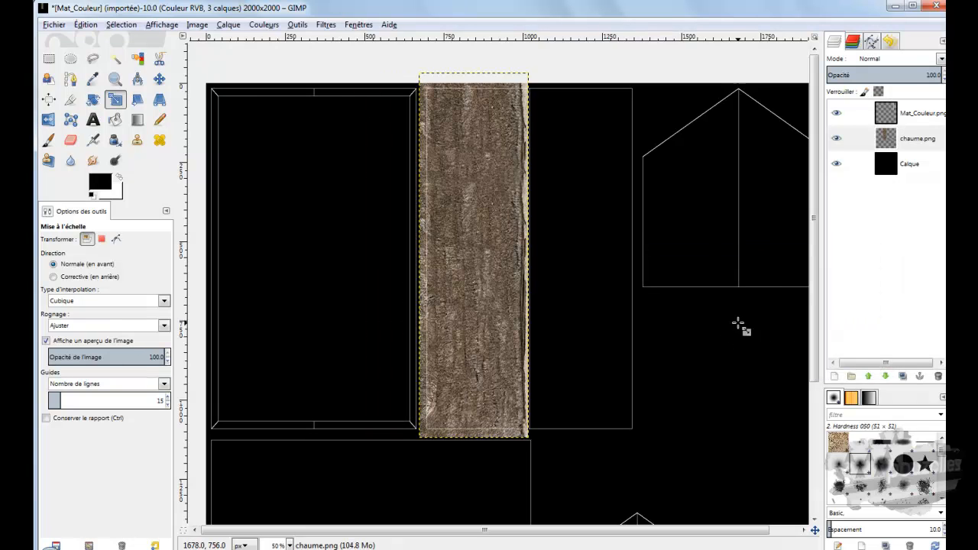
Step: Duplicate the chaume.png layer, flip the copy horizontally and place it against the original over the other half of the outline
{"action": "right_click", "coordinate": [887, 135]}
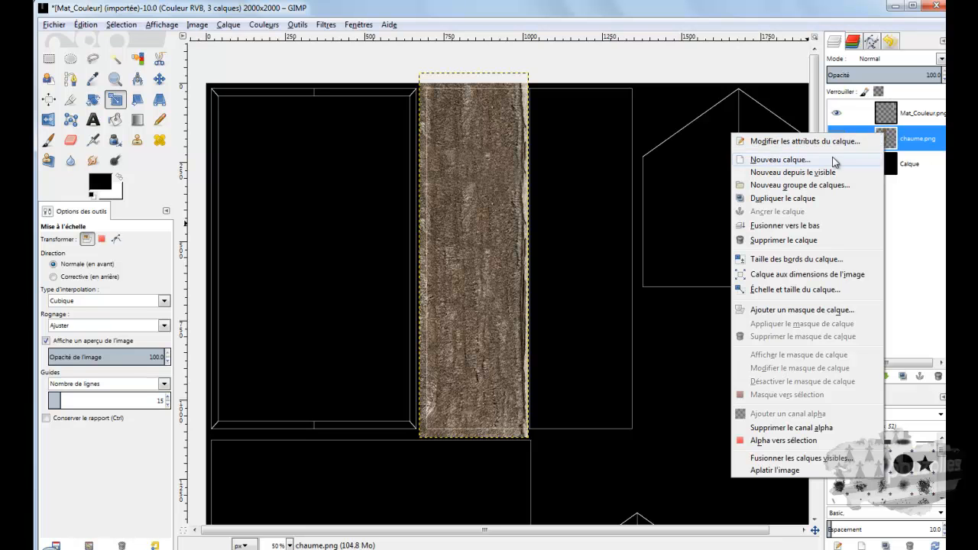
{"action": "left_click", "coordinate": [781, 198]}
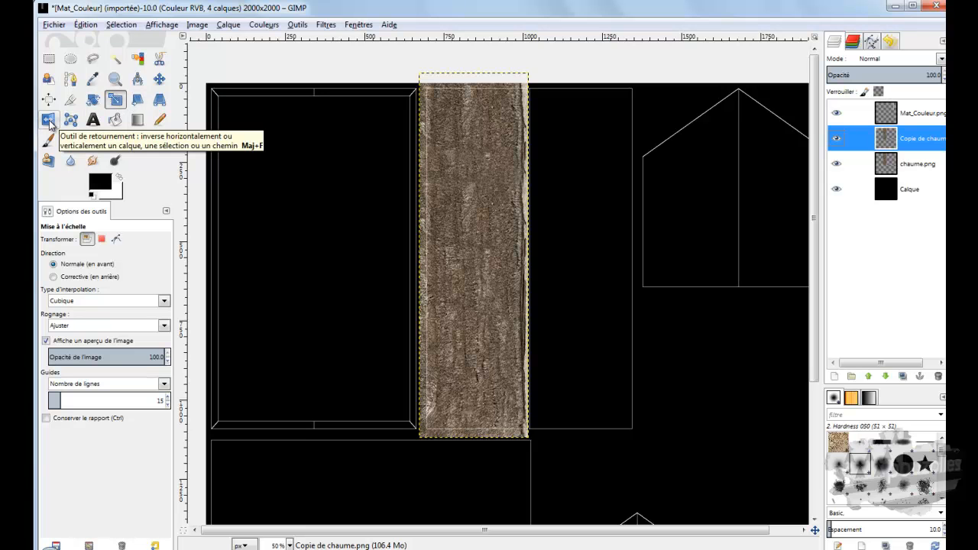
{"action": "left_click", "coordinate": [48, 120]}
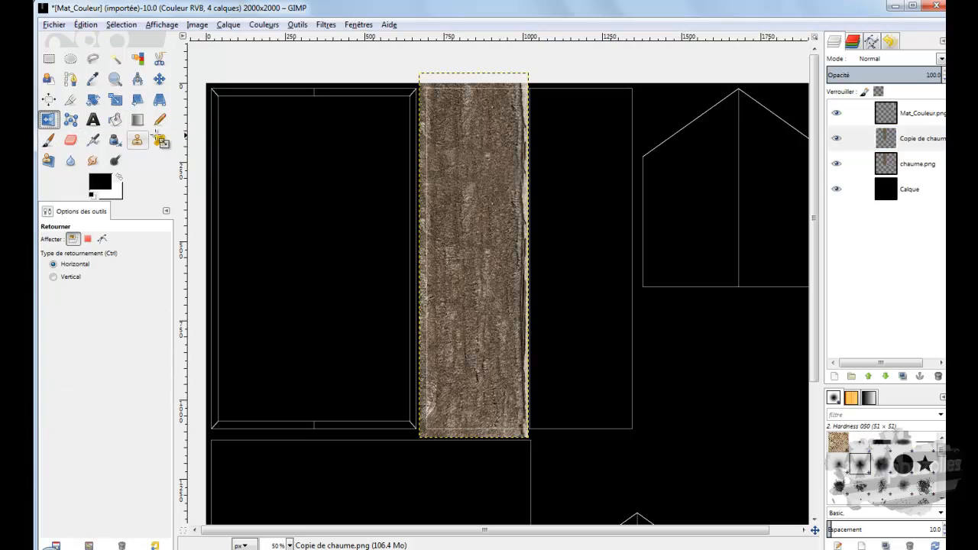
{"action": "left_click", "coordinate": [489, 202]}
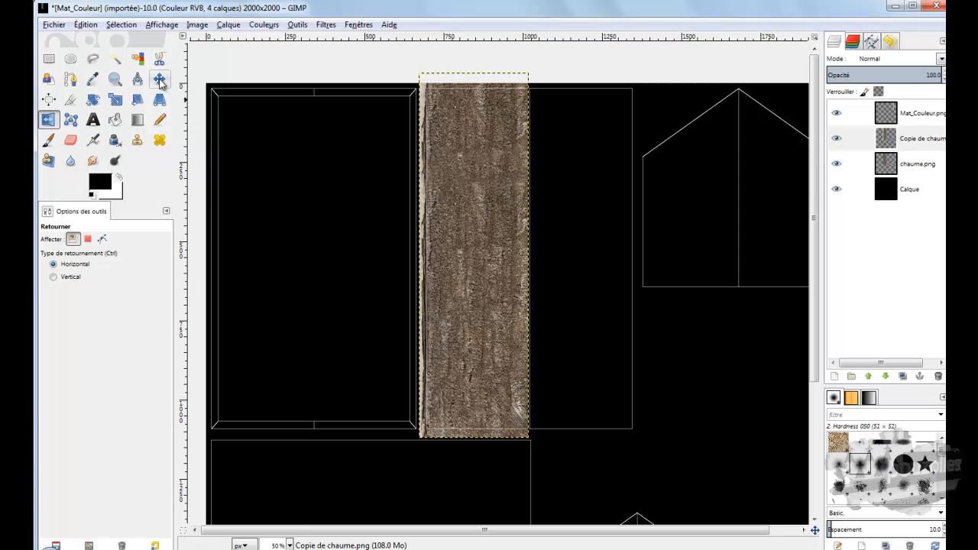
{"action": "left_click", "coordinate": [159, 79]}
{"action": "left_click_drag", "start_coordinate": [471, 205], "coordinate": [579, 204]}
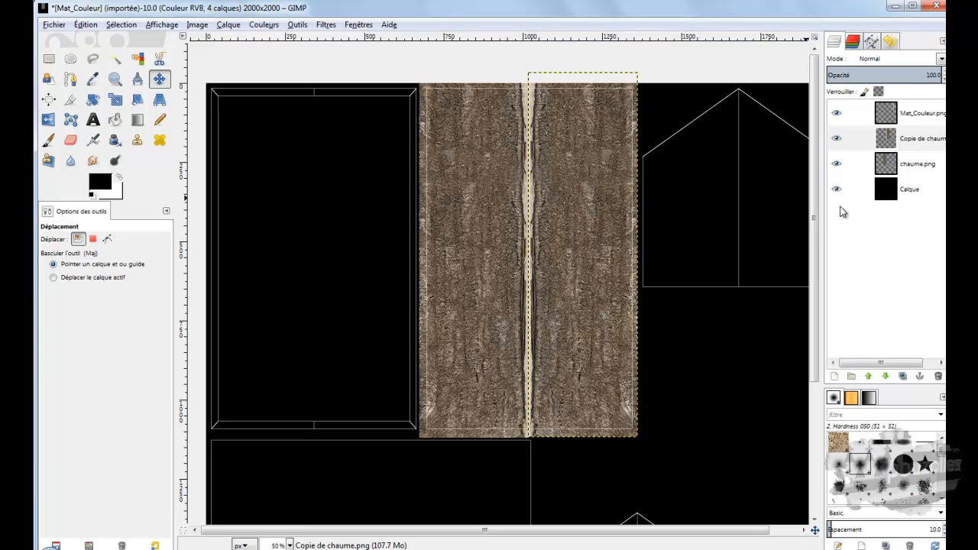
Step: Duplicate chaume.png again, raise the copy one level in the layer stack and move it over the first tall UV outline
{"action": "left_click", "coordinate": [889, 189]}
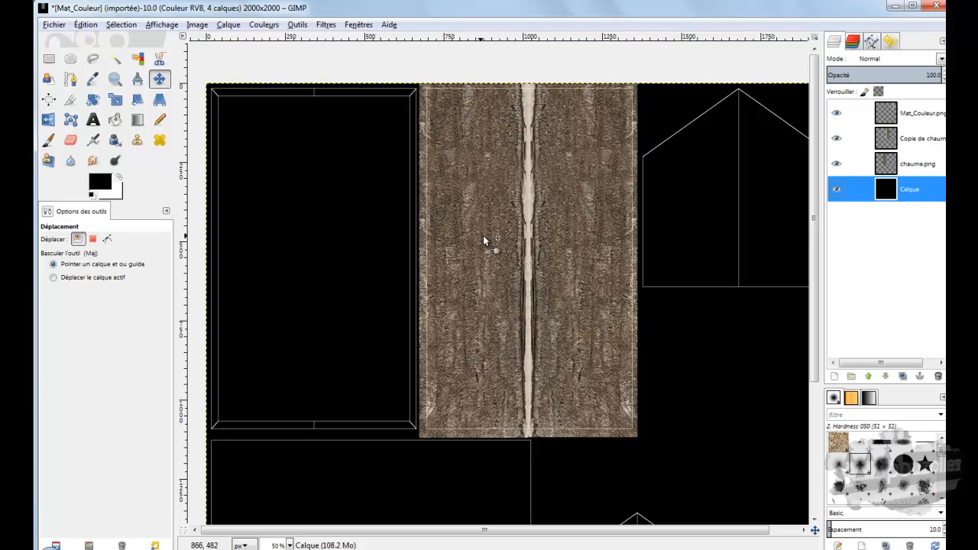
{"action": "left_click", "coordinate": [888, 162]}
{"action": "right_click", "coordinate": [888, 162]}
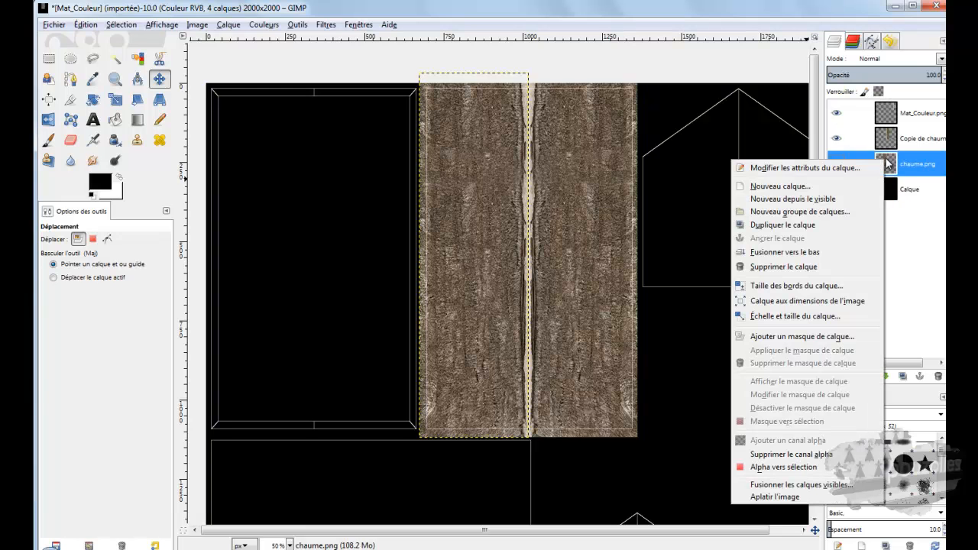
{"action": "left_click", "coordinate": [783, 225]}
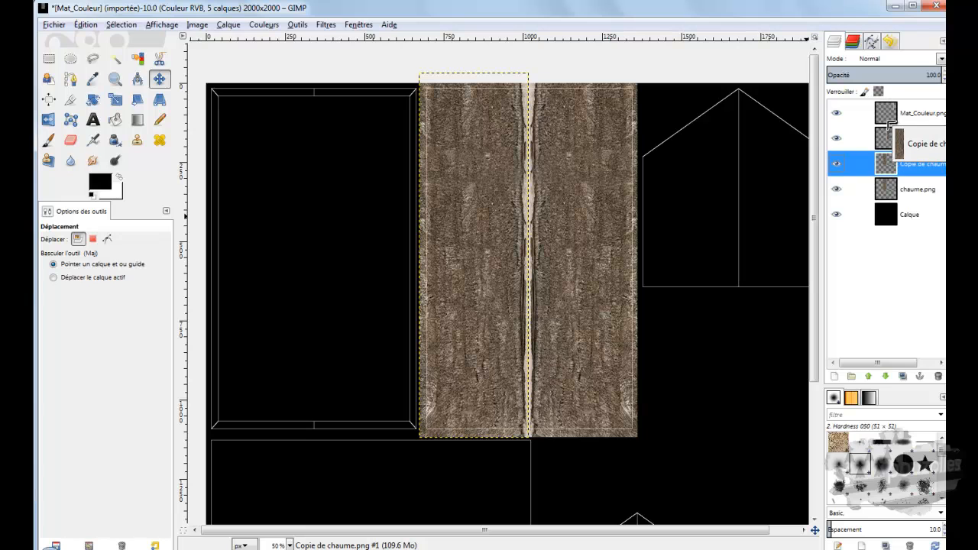
{"action": "left_click", "coordinate": [870, 376]}
{"action": "left_click", "coordinate": [892, 138]}
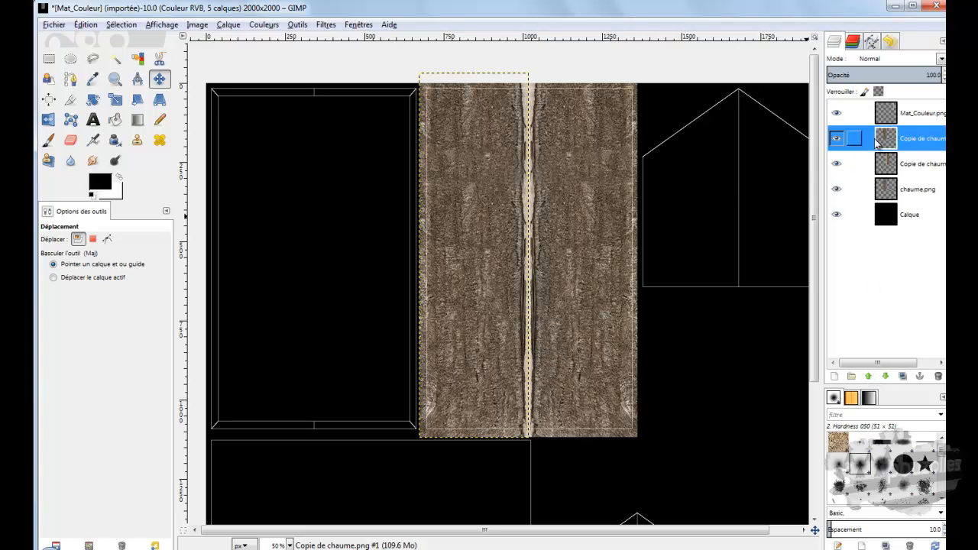
{"action": "left_click_drag", "start_coordinate": [493, 228], "coordinate": [340, 225]}
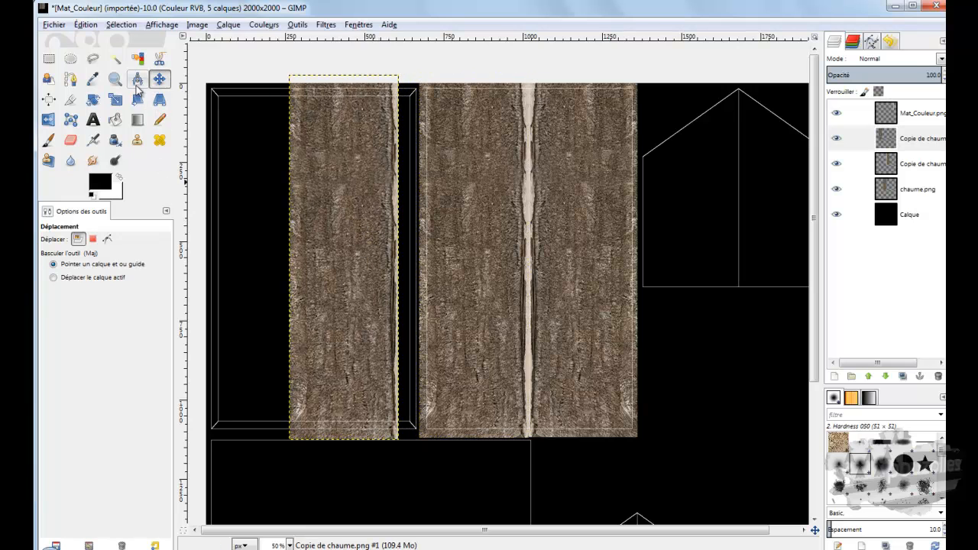
Step: Flip the new thatch copy horizontally and align it flush against the edge of the original thatch strip
{"action": "left_click", "coordinate": [49, 120]}
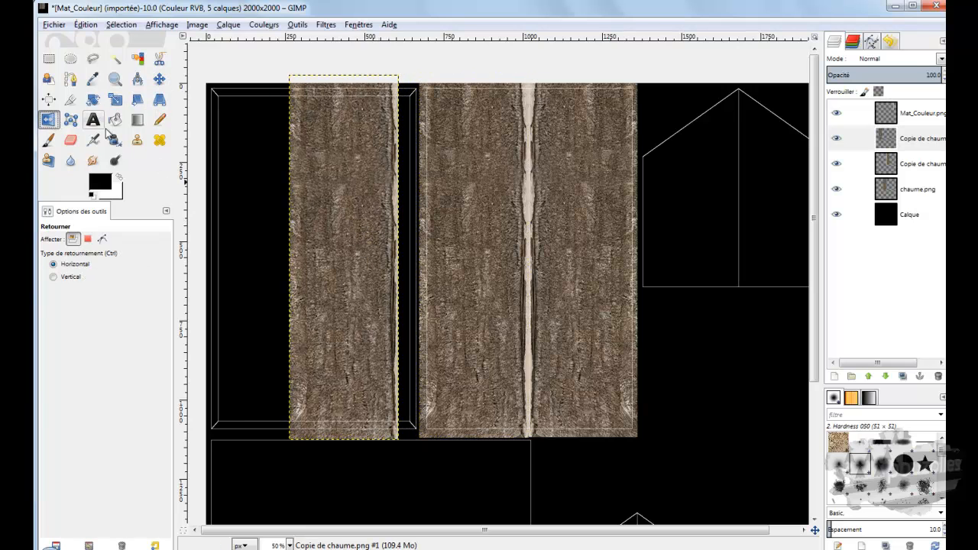
{"action": "left_click", "coordinate": [330, 196]}
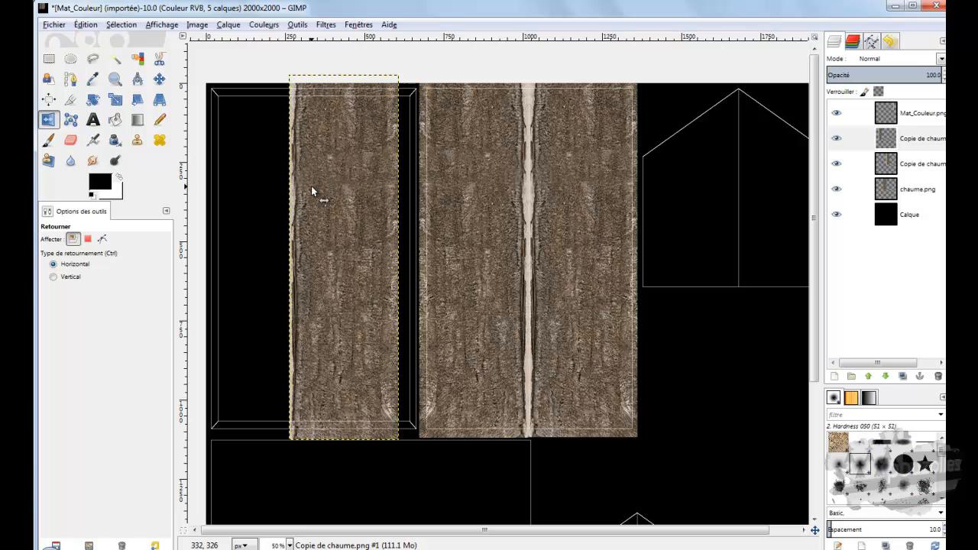
{"action": "left_click", "coordinate": [159, 79]}
{"action": "left_click_drag", "start_coordinate": [360, 205], "coordinate": [382, 204]}
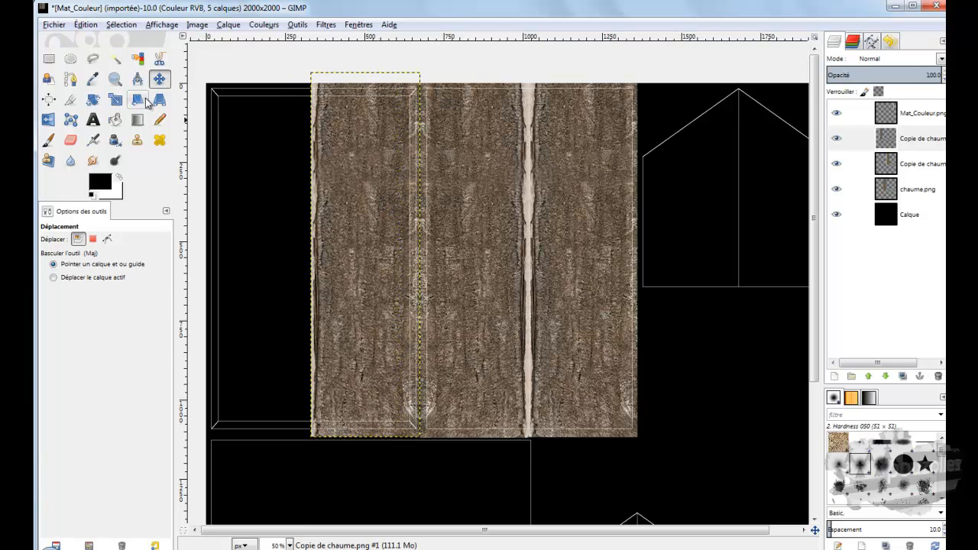
Step: Widen the new thatch copy to 722 x 1152 px so it covers the whole first tall UV outline
{"action": "left_click", "coordinate": [116, 102]}
{"action": "left_click", "coordinate": [339, 194]}
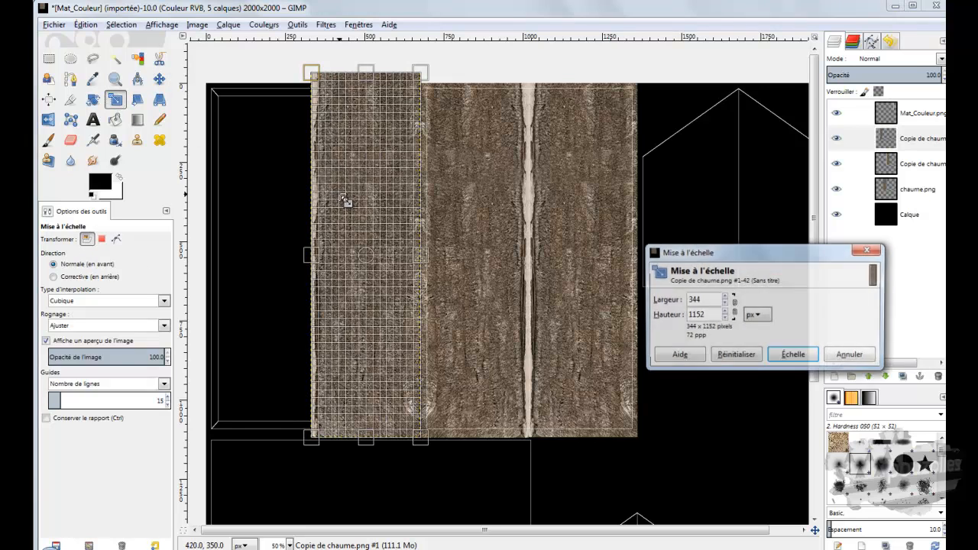
{"action": "left_click_drag", "start_coordinate": [311, 257], "coordinate": [190, 259]}
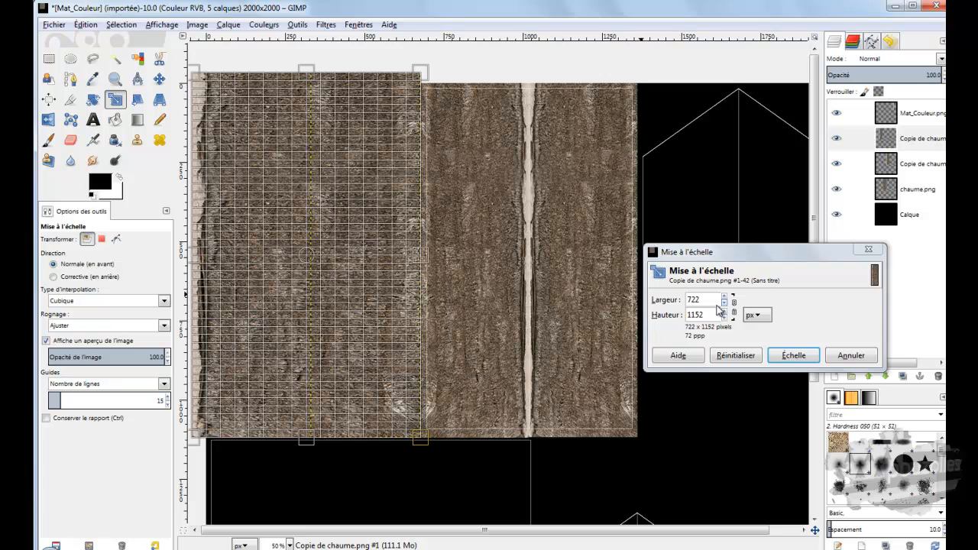
{"action": "left_click", "coordinate": [794, 355]}
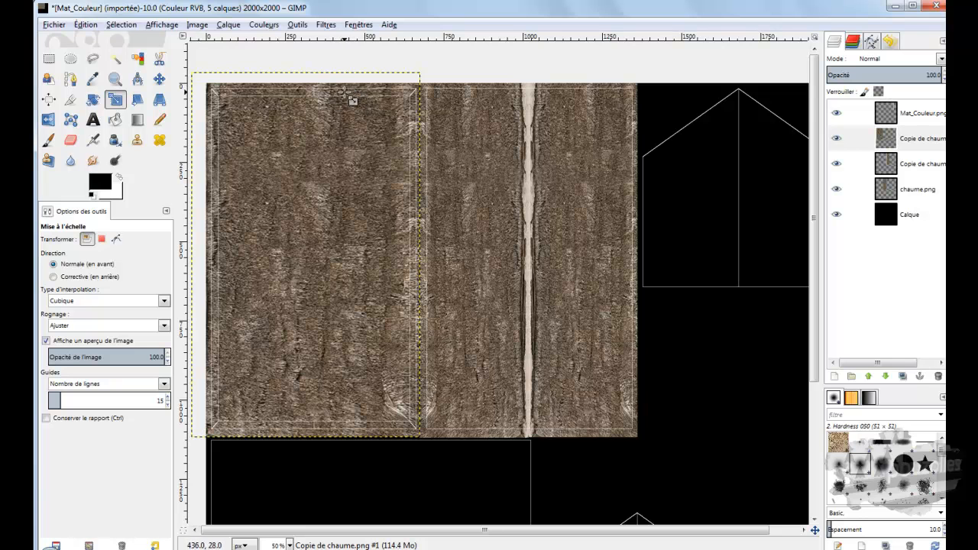
Step: Hide the black Calque background layer and the Mat_Couleur.png UV outline layer
{"action": "scroll", "coordinate": [447, 200], "scroll_direction": "down", "scroll_amount": 3}
{"action": "scroll", "coordinate": [446, 201], "scroll_direction": "down", "scroll_amount": 2}
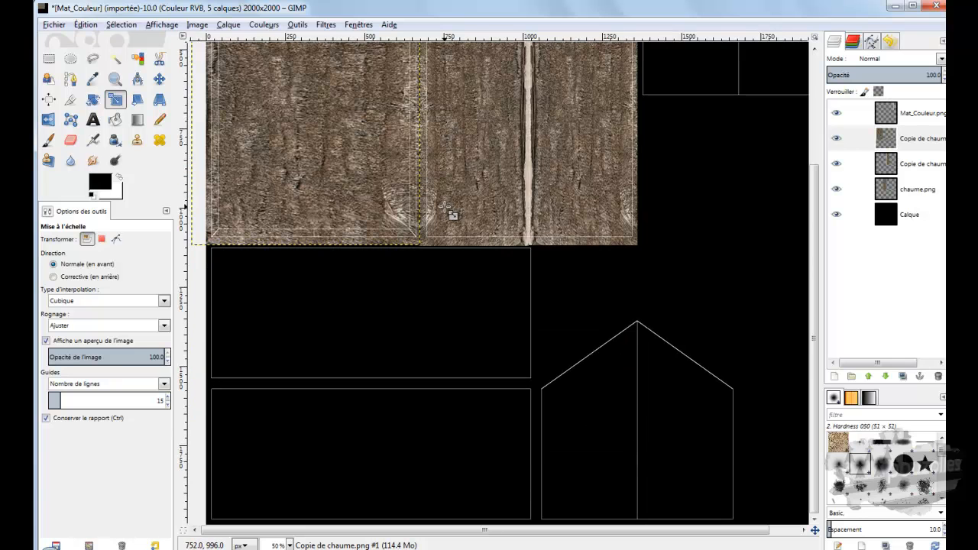
{"action": "scroll", "coordinate": [447, 206], "scroll_direction": "down", "scroll_amount": 1, "text": "ctrl"}
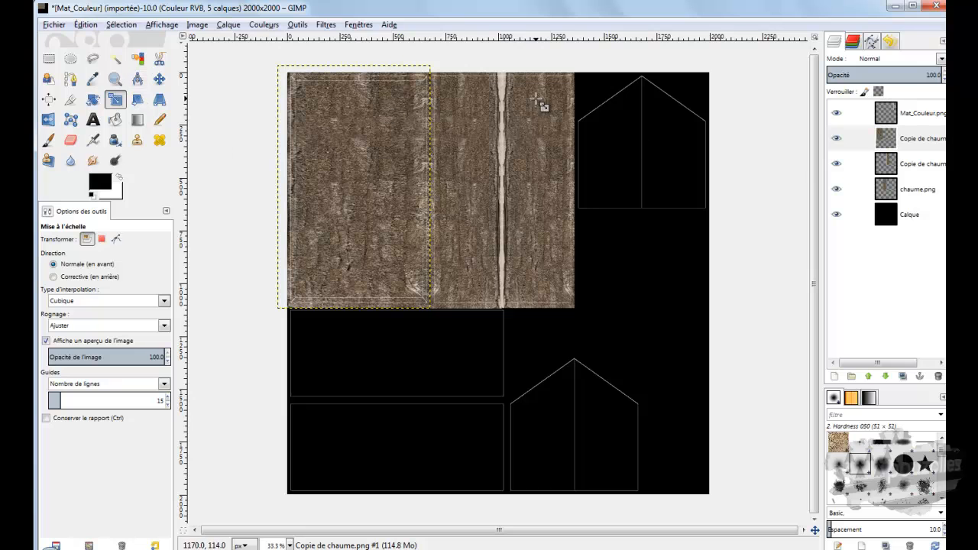
{"action": "left_click", "coordinate": [837, 215]}
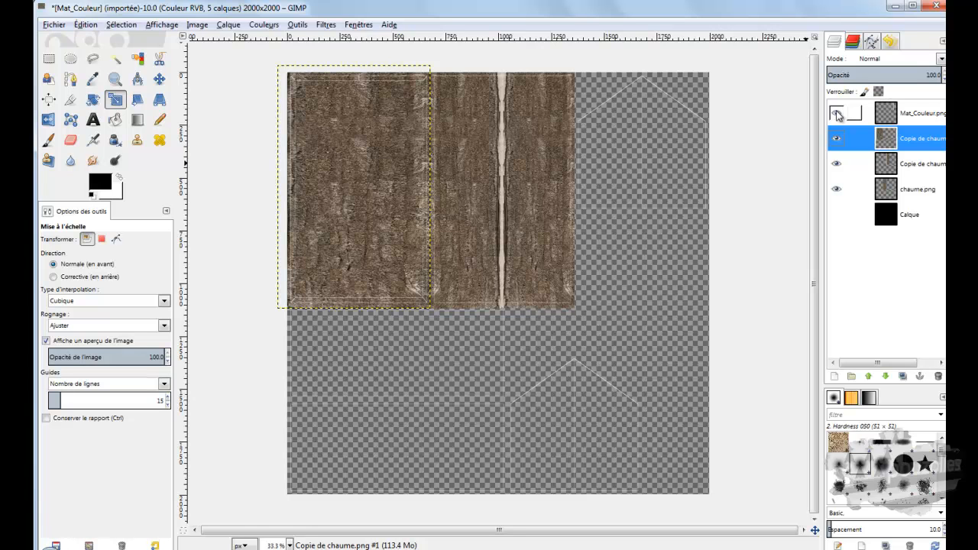
{"action": "left_click", "coordinate": [837, 115]}
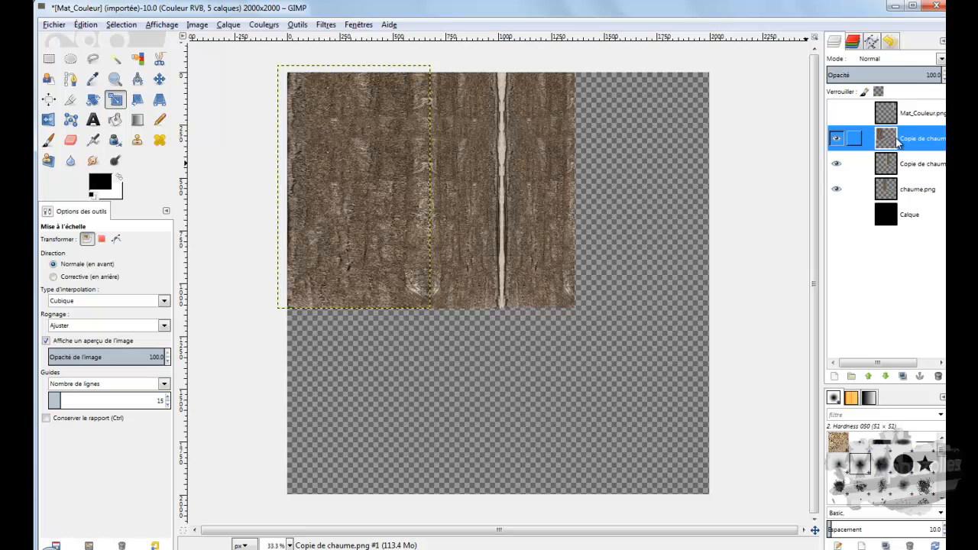
Step: Export the image as Mat_Couleur.png in the texture maison medieval folder, replacing the existing file
{"action": "left_click", "coordinate": [52, 26]}
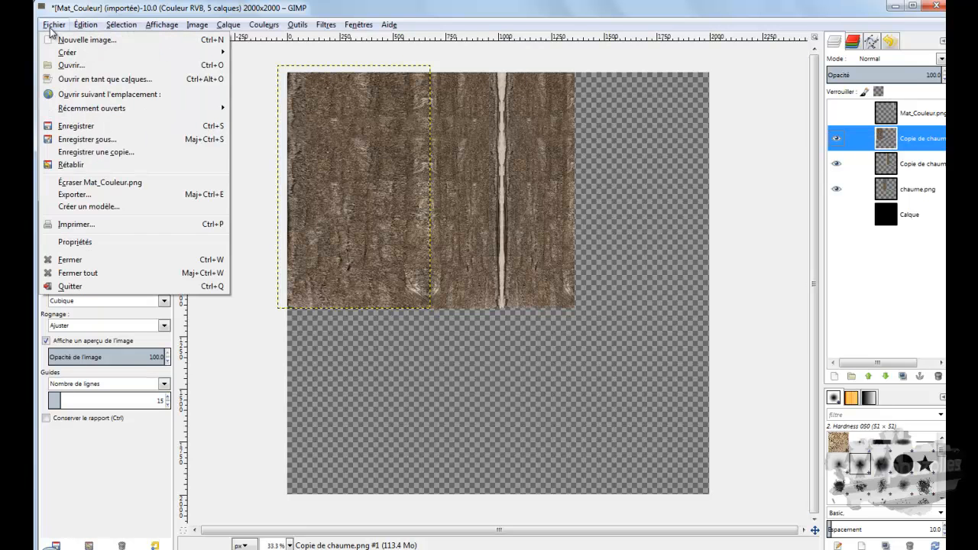
{"action": "left_click", "coordinate": [74, 194]}
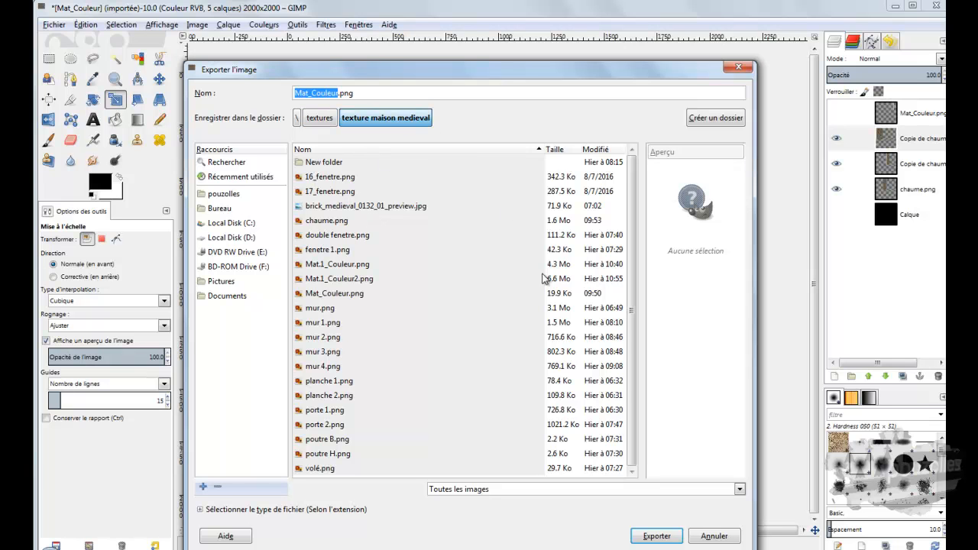
{"action": "left_click", "coordinate": [656, 535]}
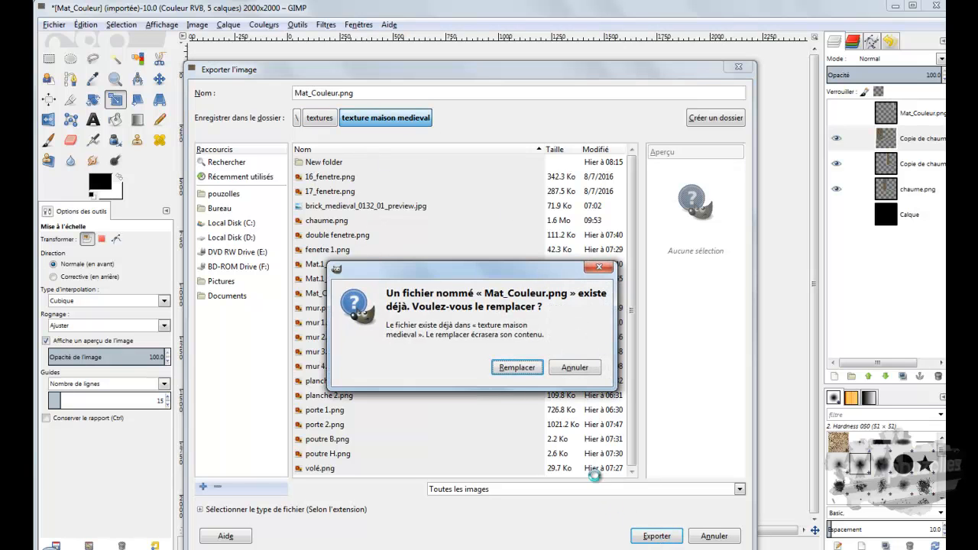
{"action": "left_click", "coordinate": [517, 367]}
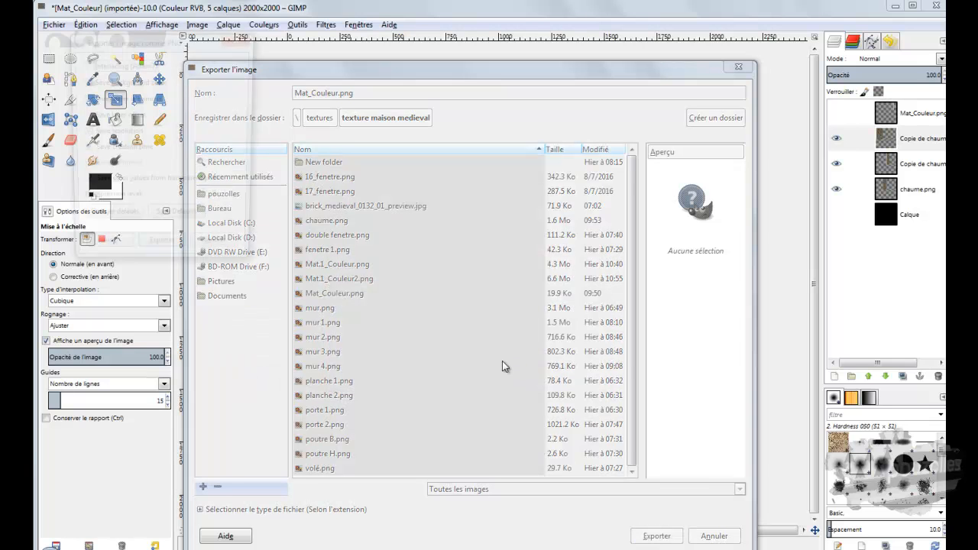
{"action": "left_click", "coordinate": [161, 253]}
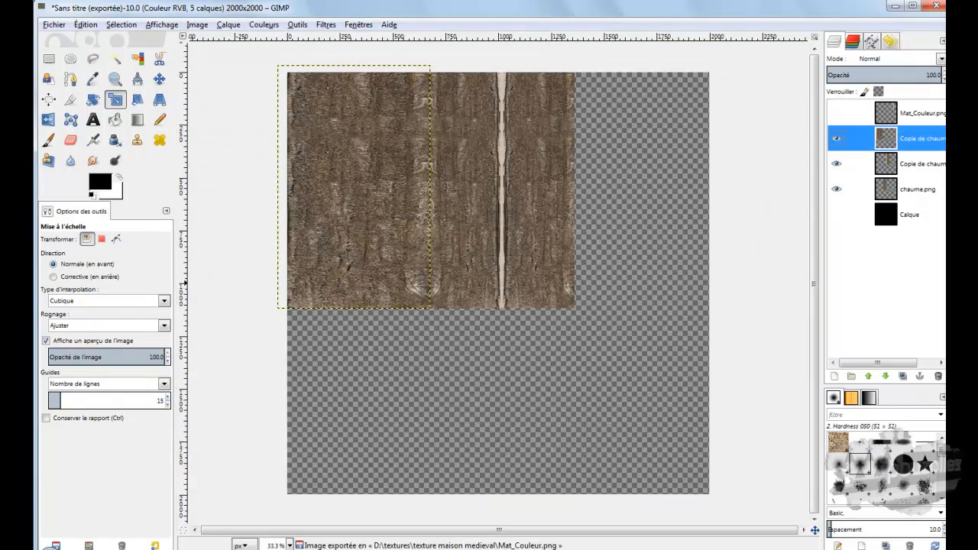
Step: Switch to CINEMA 4D and change the interface layout to Interface de démarrage
{"action": "left_click", "coordinate": [200, 500]}
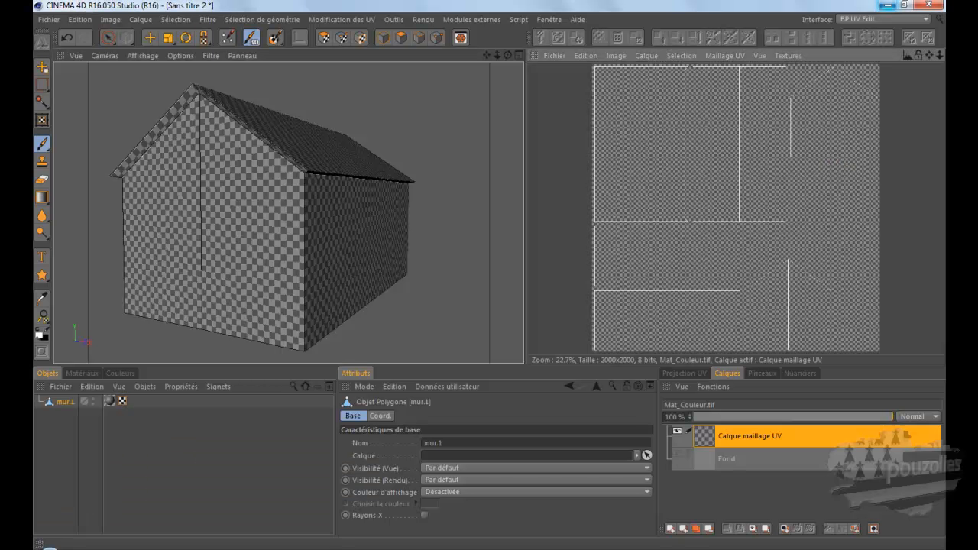
{"action": "left_click", "coordinate": [885, 19]}
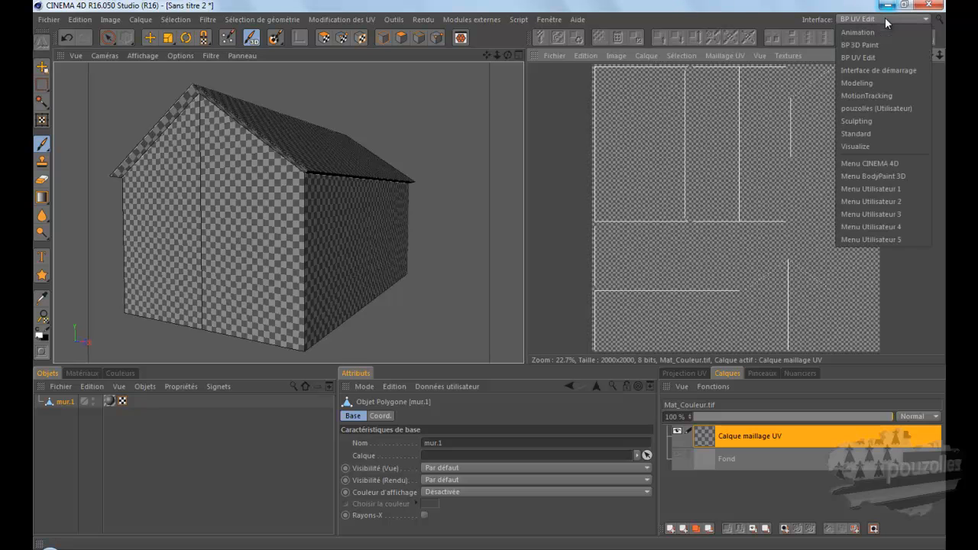
{"action": "left_click", "coordinate": [873, 69]}
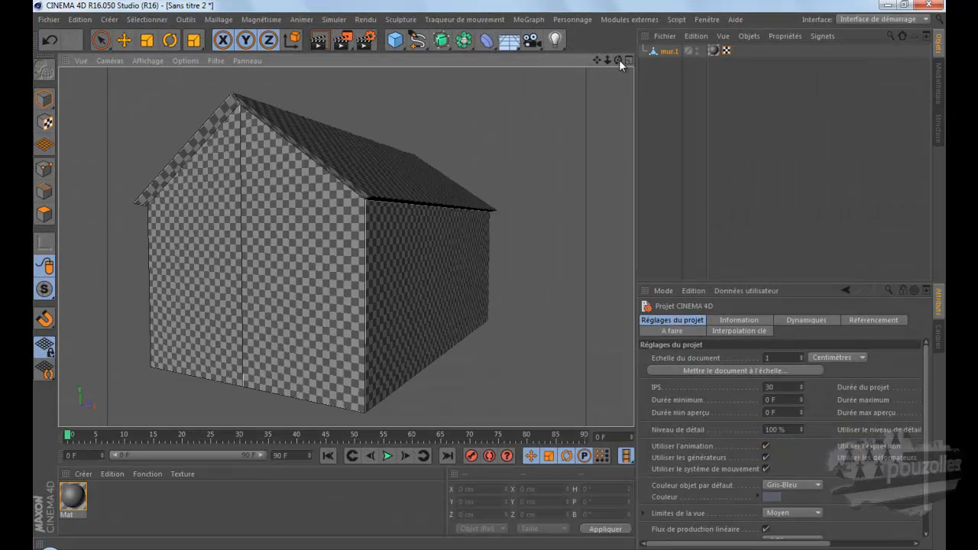
Step: Open the Mat material for editing and disable its Réflexion channel
{"action": "left_click_drag", "start_coordinate": [481, 292], "coordinate": [489, 273], "text": "alt"}
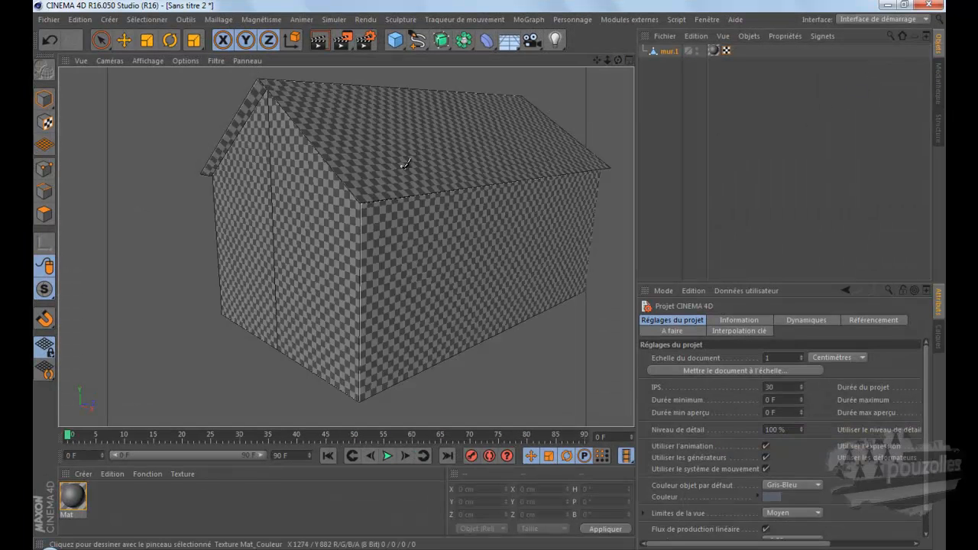
{"action": "double_click", "coordinate": [72, 500]}
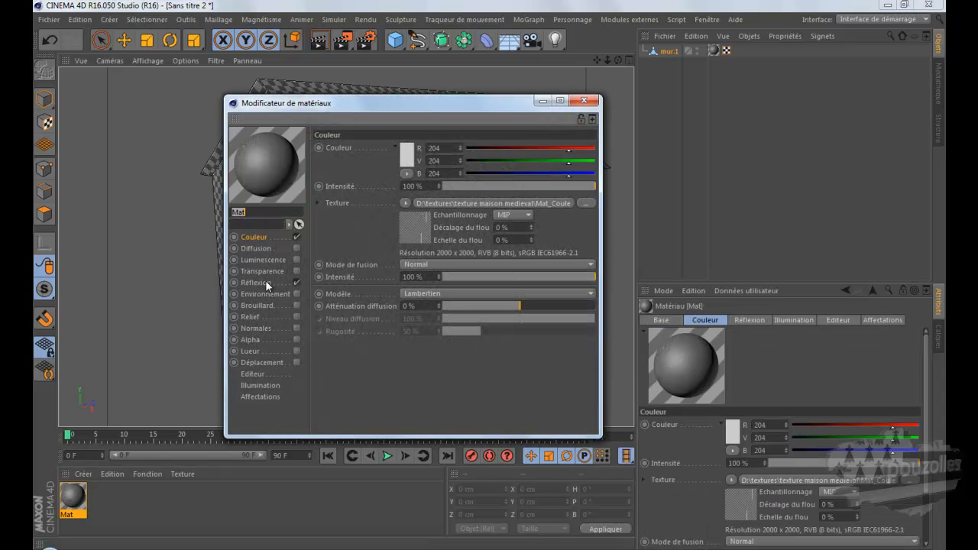
{"action": "left_click", "coordinate": [297, 282]}
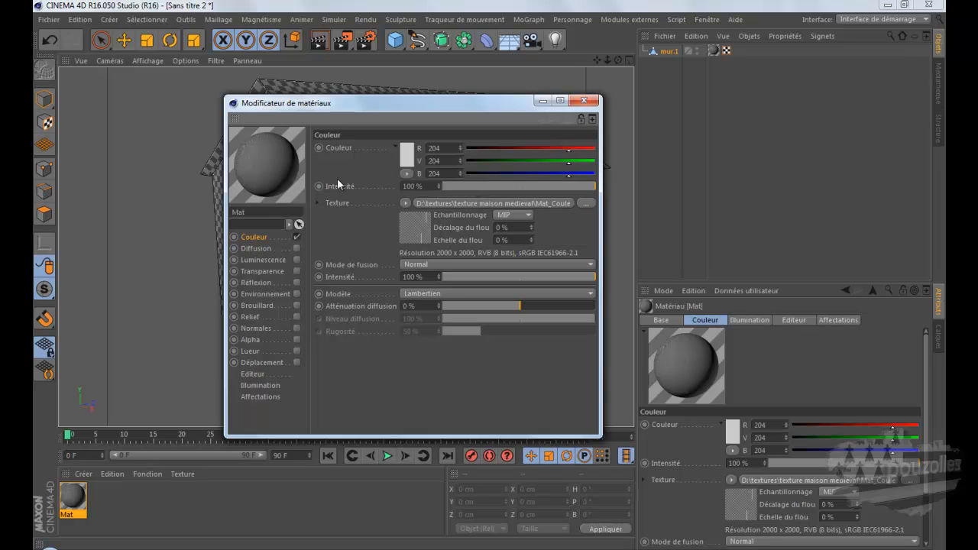
Step: Try to reload the image in the Mat material's colour texture and render the view
{"action": "left_click", "coordinate": [405, 204]}
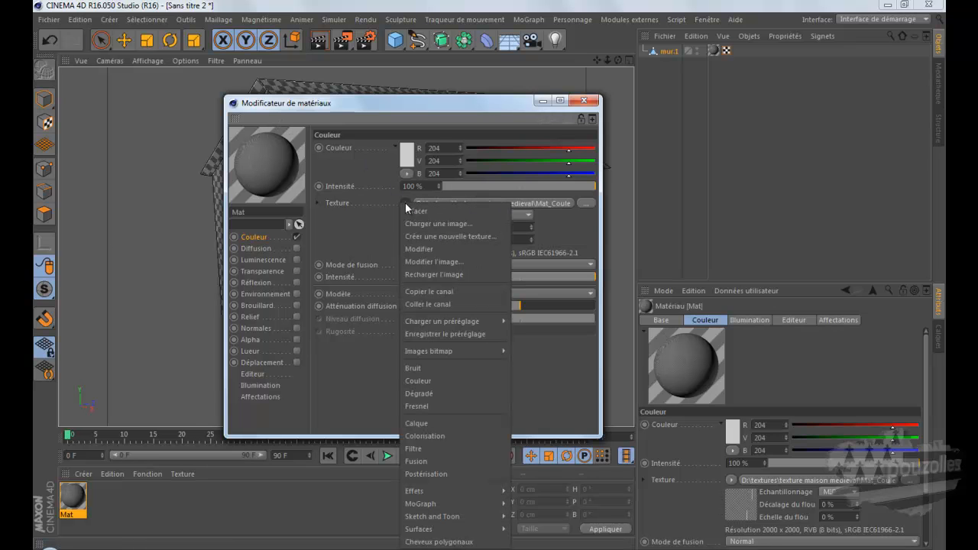
{"action": "left_click", "coordinate": [380, 208]}
{"action": "left_click", "coordinate": [404, 200]}
{"action": "left_click", "coordinate": [419, 273]}
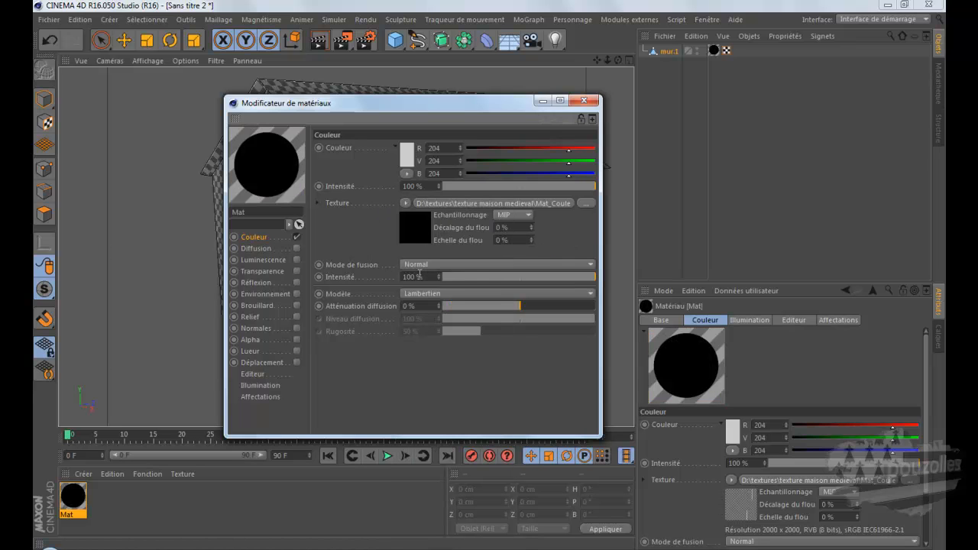
{"action": "left_click_drag", "start_coordinate": [418, 107], "coordinate": [692, 203]}
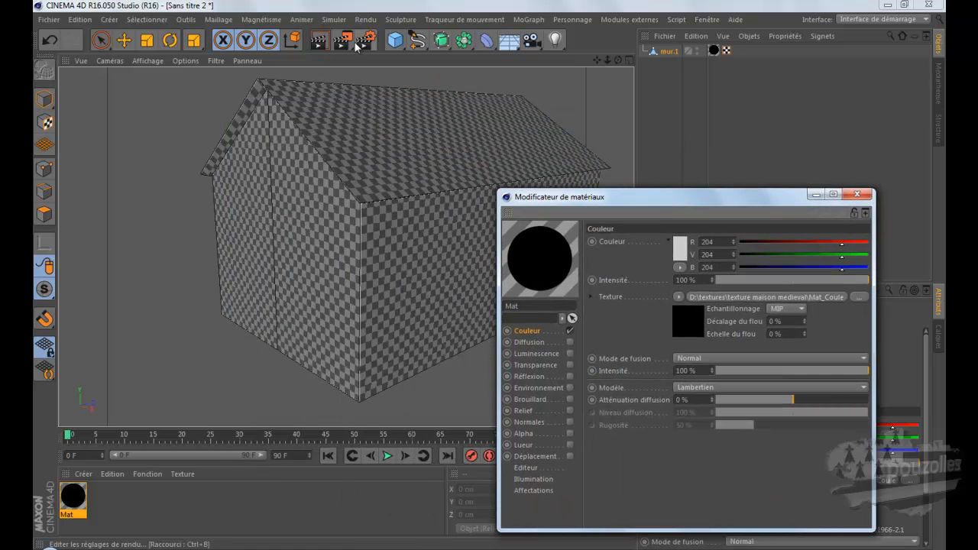
{"action": "left_click", "coordinate": [319, 39]}
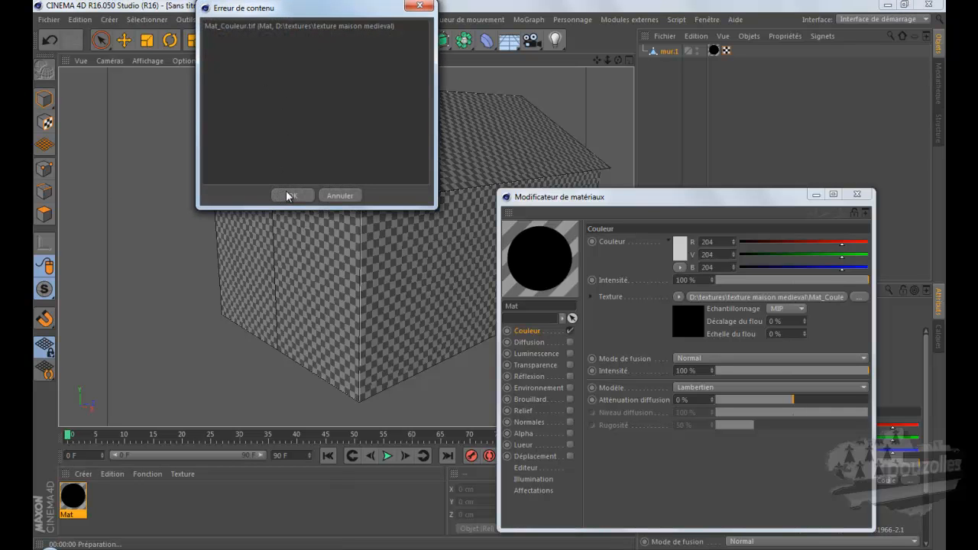
{"action": "left_click", "coordinate": [326, 195]}
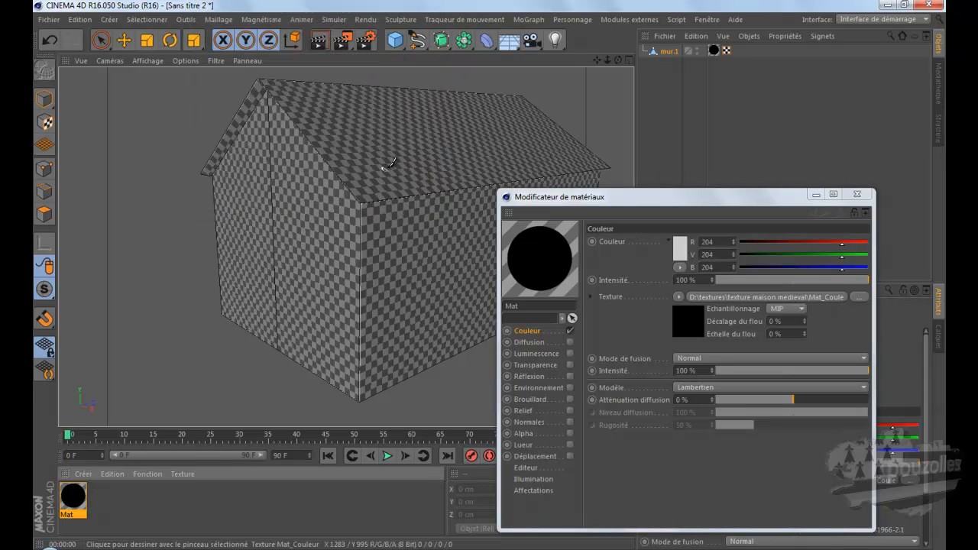
Step: Load Mat_Couleur.png as the Mat material's colour texture without copying it to the project location
{"action": "left_click", "coordinate": [859, 298]}
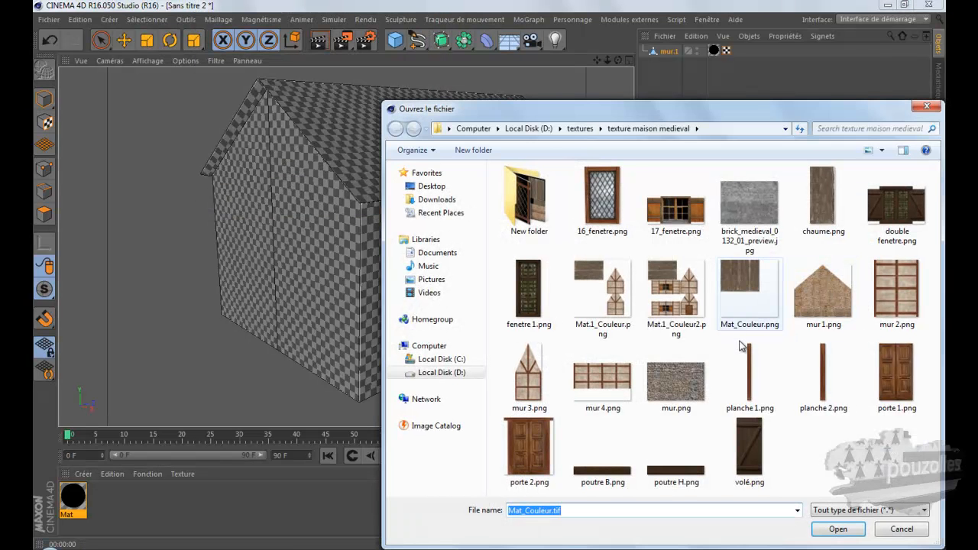
{"action": "left_click", "coordinate": [816, 453]}
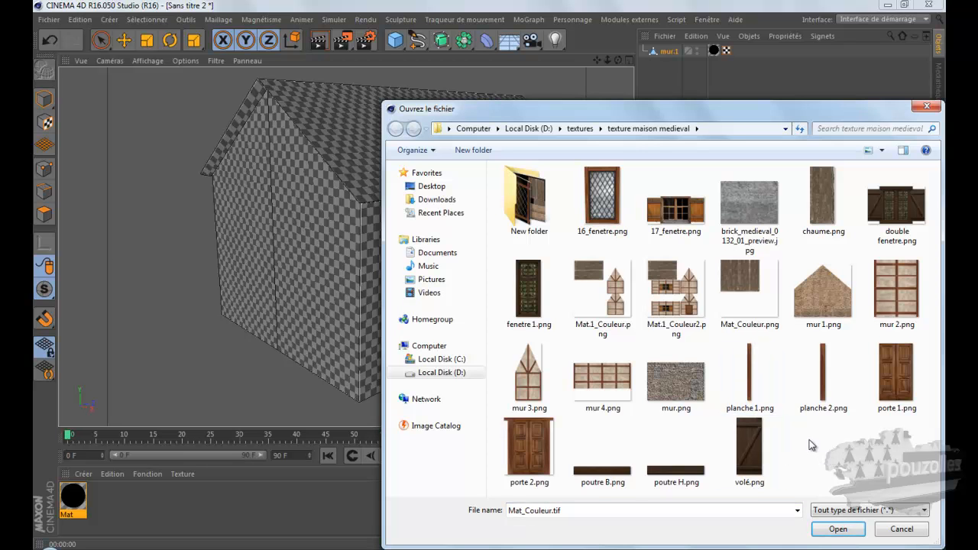
{"action": "double_click", "coordinate": [744, 297]}
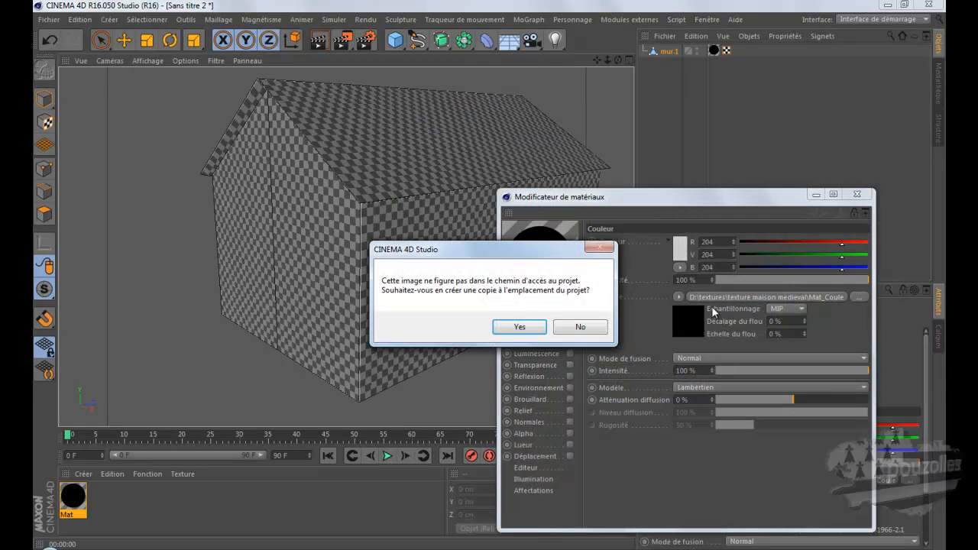
{"action": "left_click", "coordinate": [578, 328]}
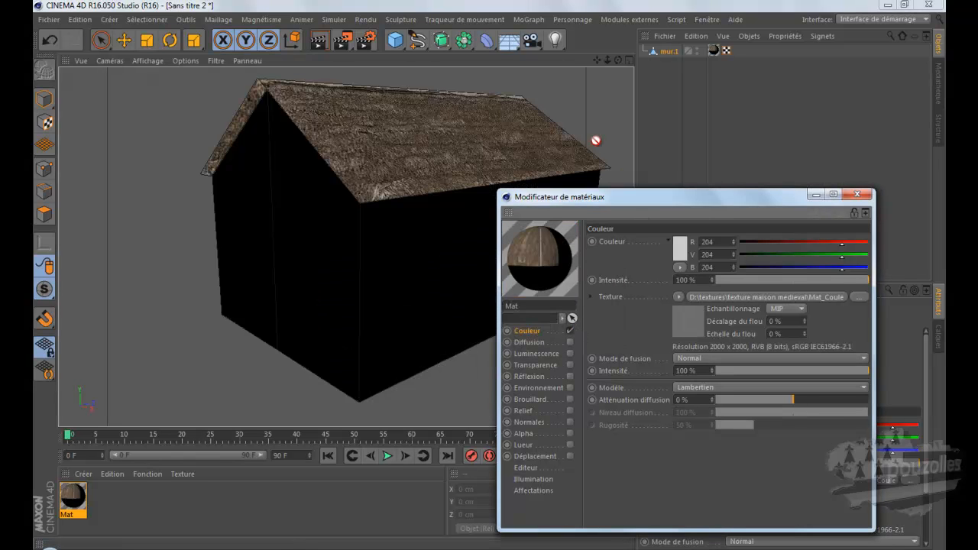
Step: Render the view to check the thatch on the house roof, and close the material editor
{"action": "left_click", "coordinate": [321, 41]}
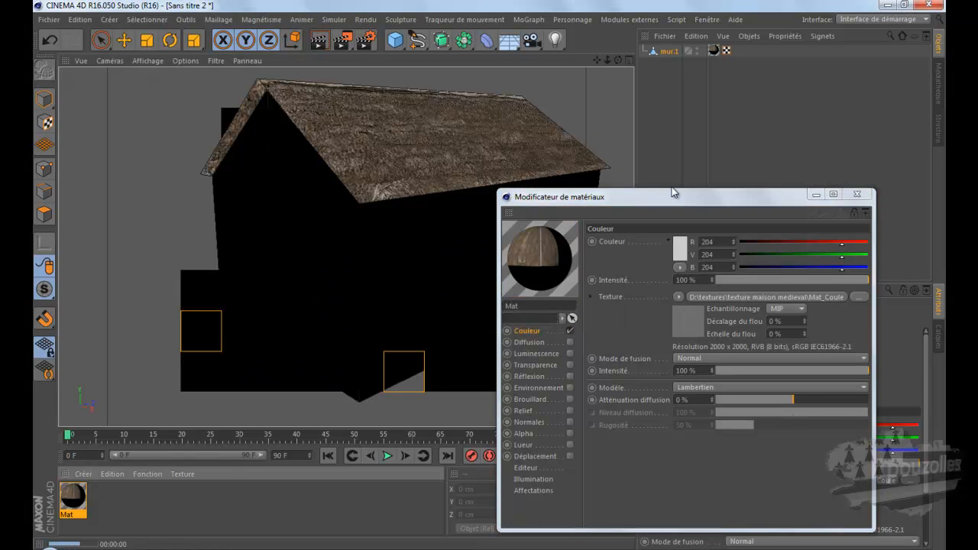
{"action": "left_click_drag", "start_coordinate": [682, 200], "coordinate": [596, 219]}
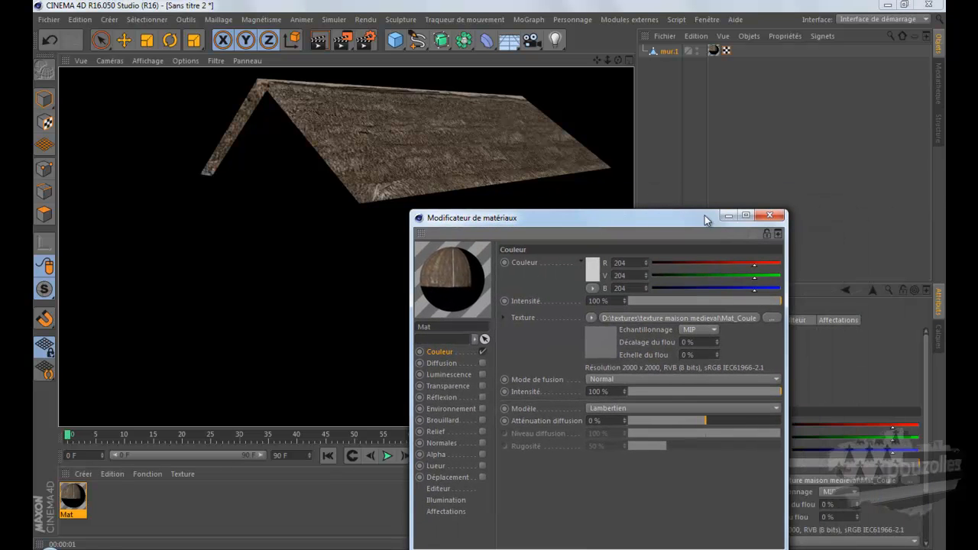
{"action": "left_click", "coordinate": [770, 216]}
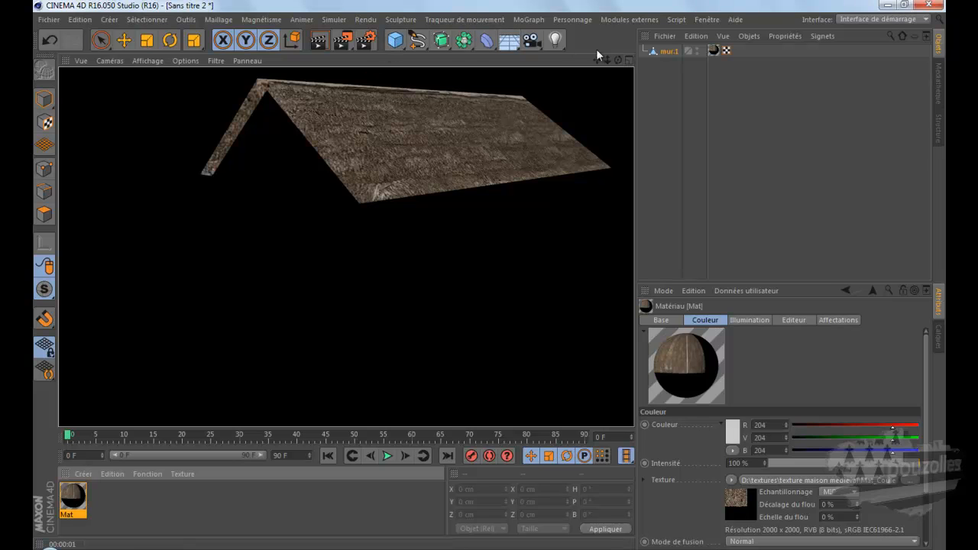
Step: Add a Sol floor object to the scene and render the view
{"action": "left_click", "coordinate": [509, 41]}
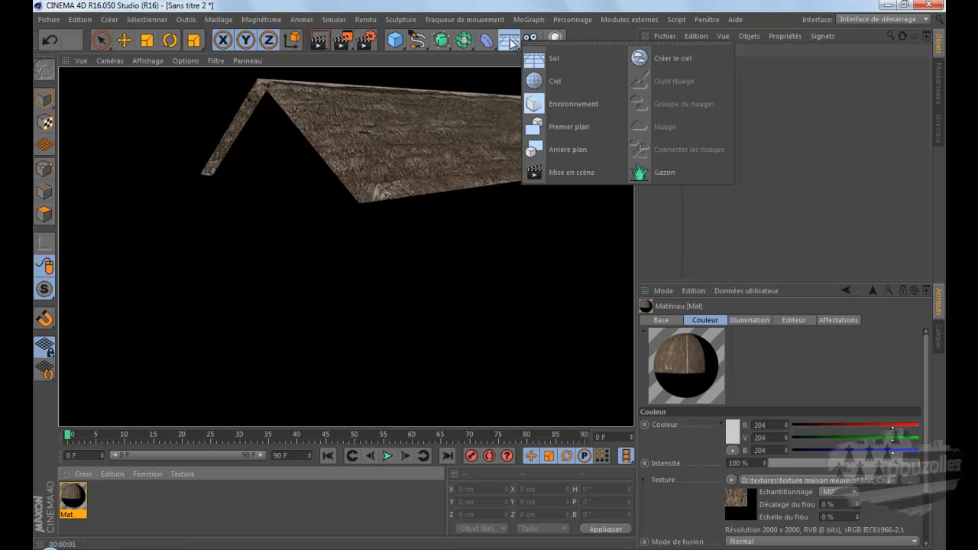
{"action": "left_click", "coordinate": [535, 58]}
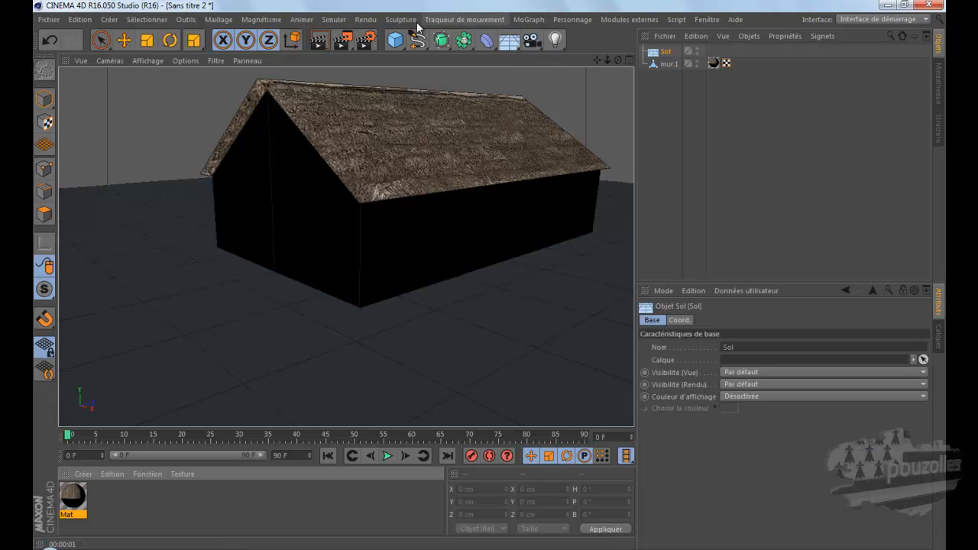
{"action": "left_click", "coordinate": [319, 44]}
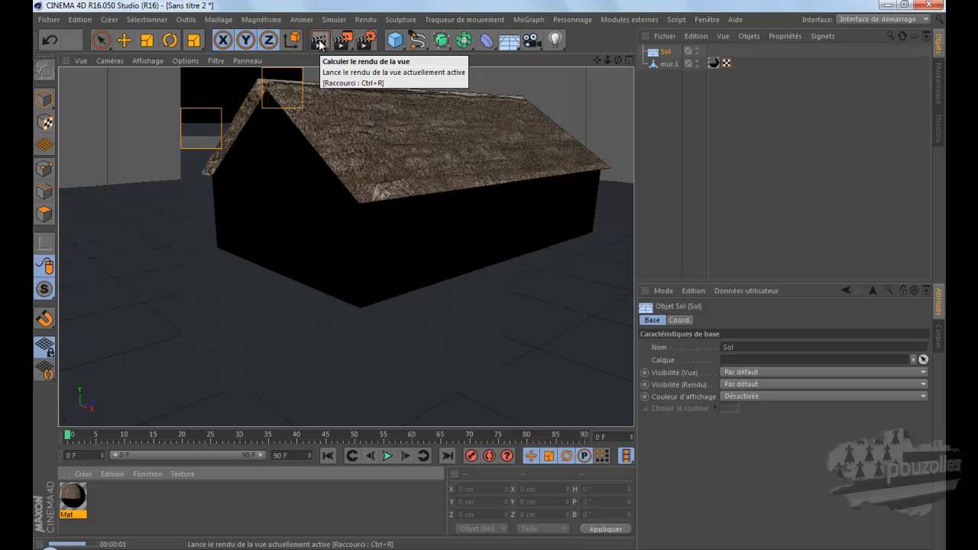
Step: Render the house from a closer, rotated angle to examine the thatched roof slope
{"action": "left_click_drag", "start_coordinate": [598, 61], "coordinate": [483, 281]}
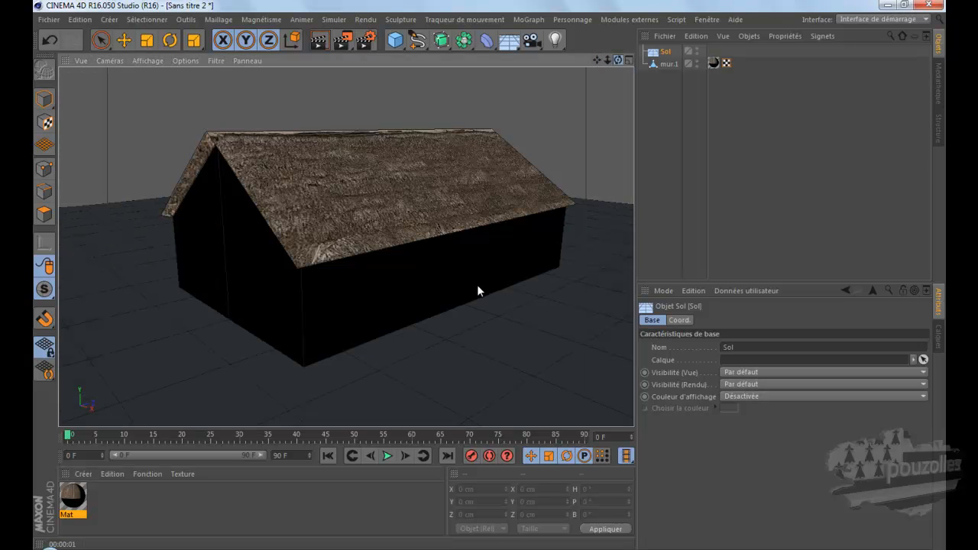
{"action": "scroll", "coordinate": [488, 274], "scroll_direction": "up", "scroll_amount": 3}
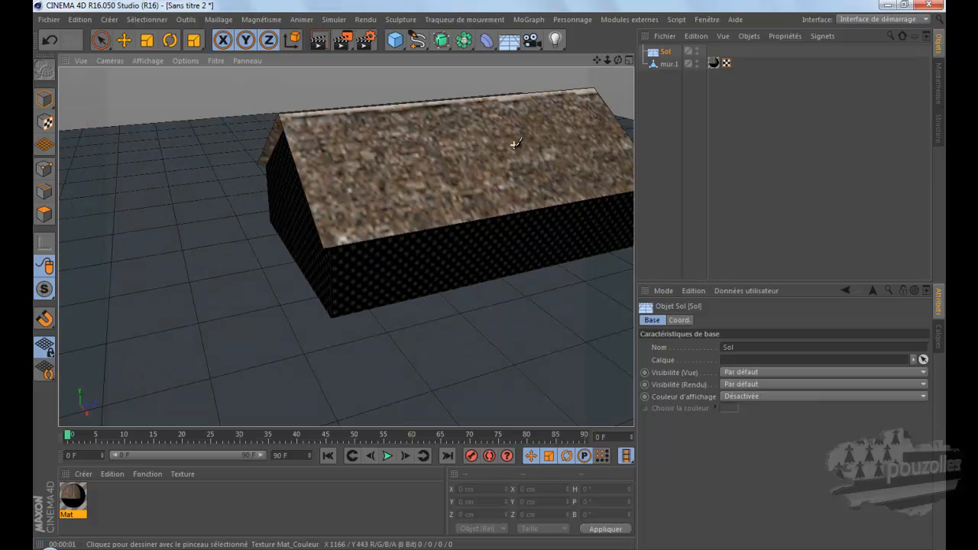
{"action": "left_click", "coordinate": [325, 42]}
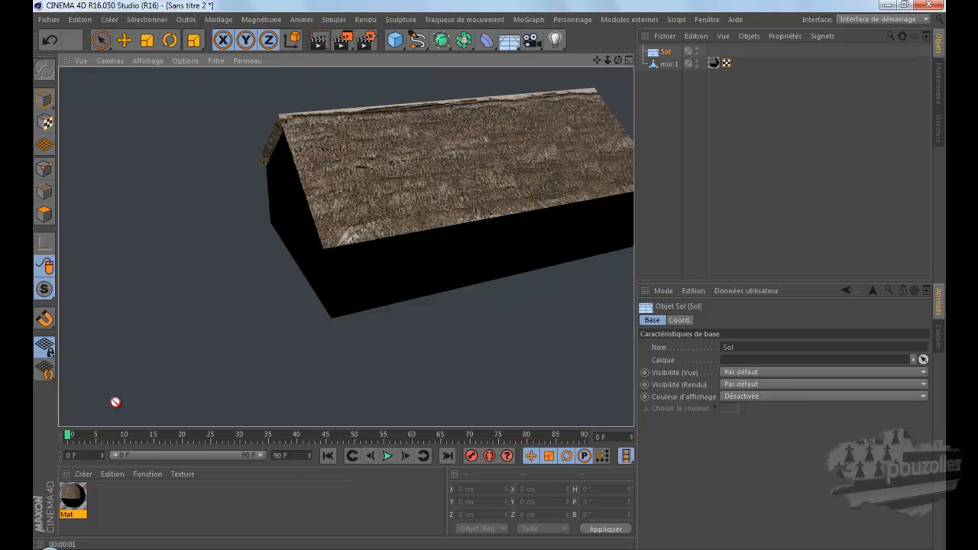
Step: Switch to the browser, look through the texture categories on the blog page, and bring up the texture maison medieval folder
{"action": "left_click", "coordinate": [321, 549]}
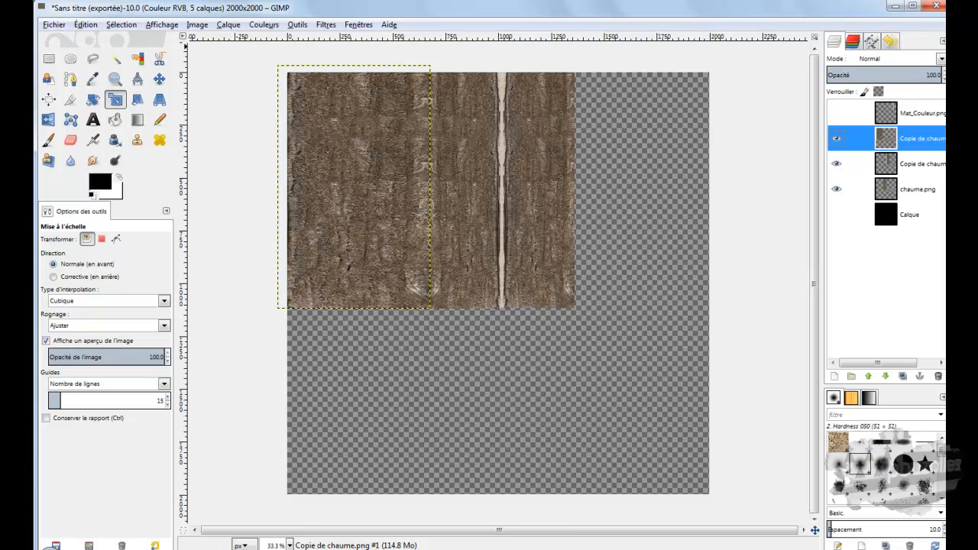
{"action": "key", "text": "alt+Tab"}
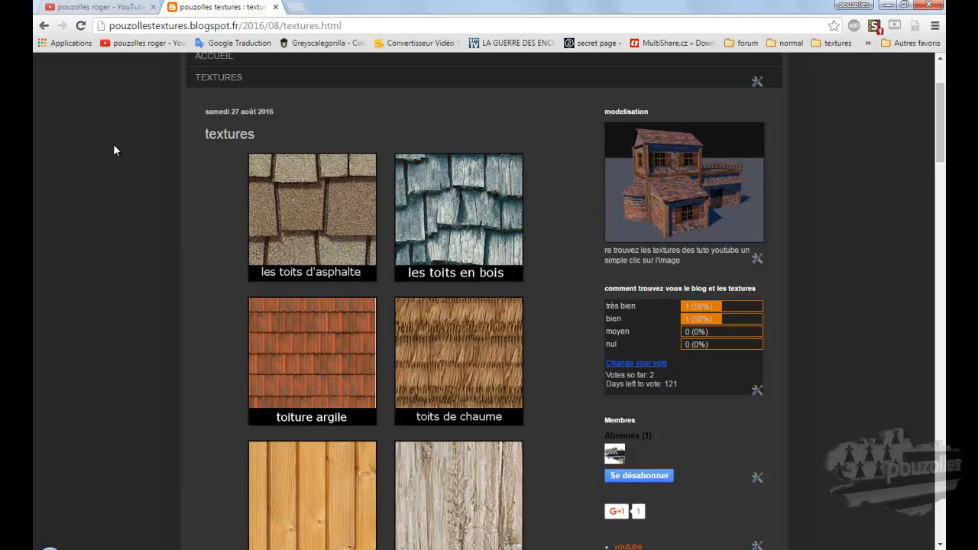
{"action": "scroll", "coordinate": [207, 224], "scroll_direction": "down", "scroll_amount": 2}
{"action": "scroll", "coordinate": [207, 224], "scroll_direction": "down", "scroll_amount": 1}
{"action": "scroll", "coordinate": [207, 217], "scroll_direction": "down", "scroll_amount": 3}
{"action": "scroll", "coordinate": [208, 218], "scroll_direction": "up", "scroll_amount": 3}
{"action": "scroll", "coordinate": [208, 220], "scroll_direction": "up", "scroll_amount": 3}
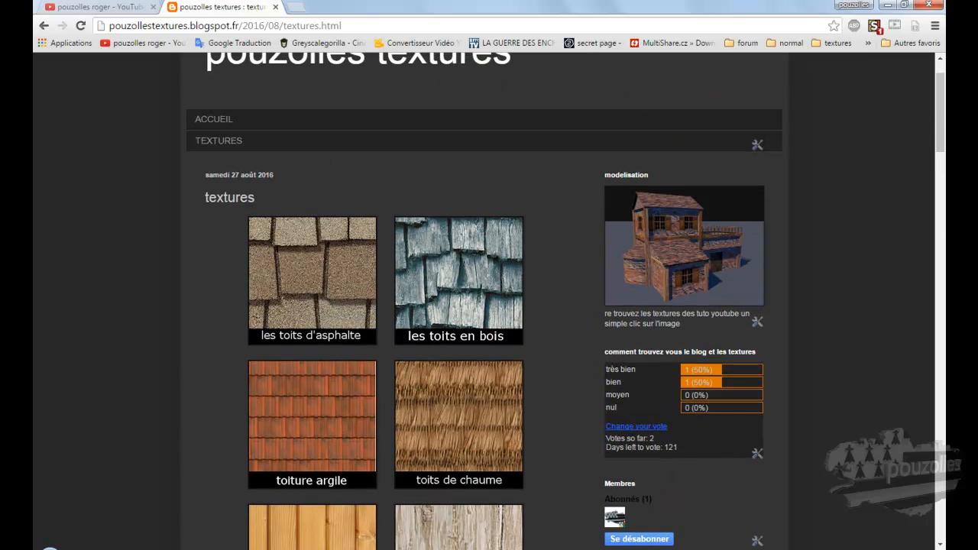
{"action": "left_click", "coordinate": [113, 548]}
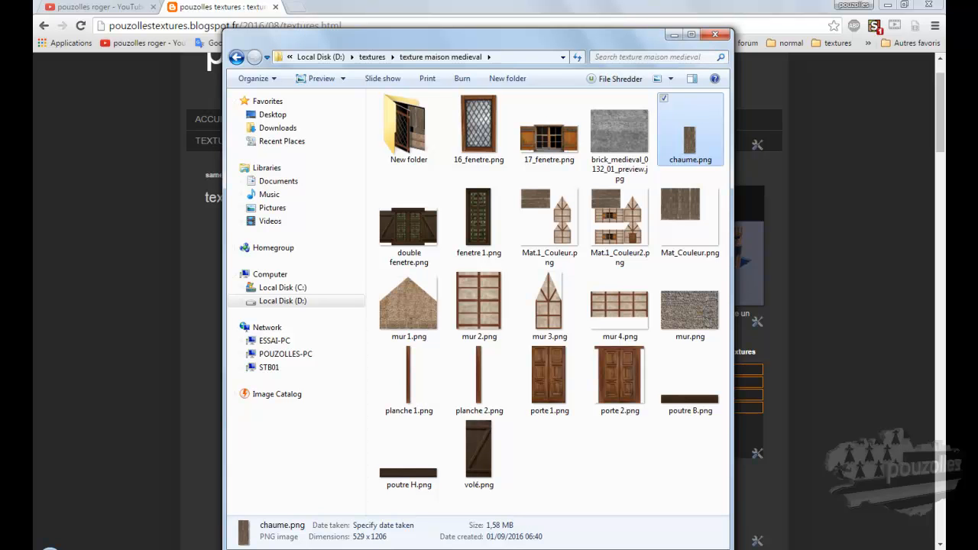
{"action": "key", "text": "F10"}
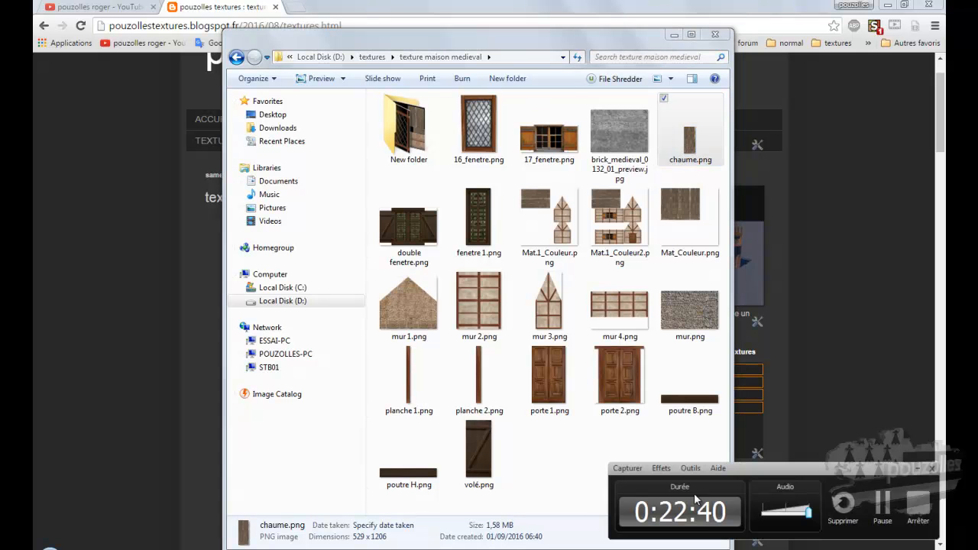
{"action": "left_click", "coordinate": [883, 503]}
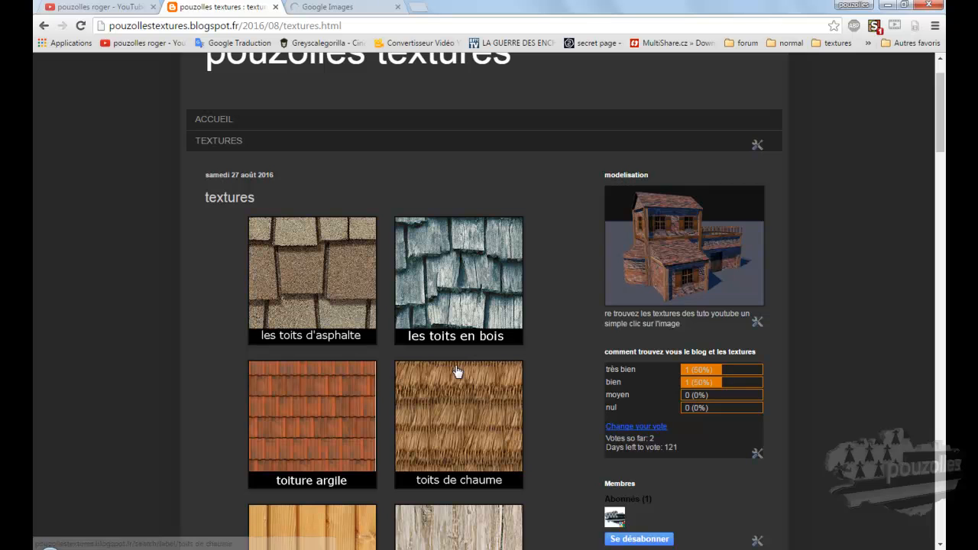
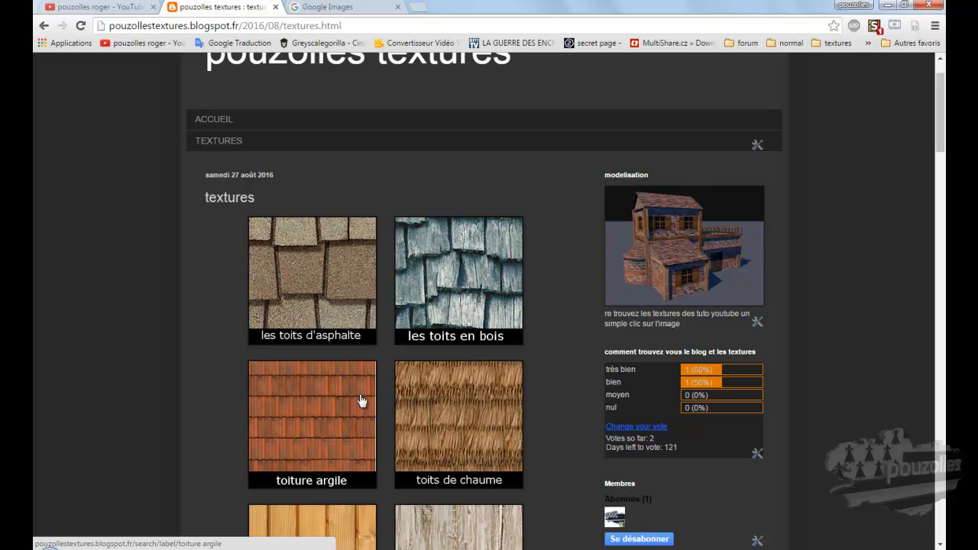
Step: Search Google Images for "mud texture seamless"
{"action": "left_click", "coordinate": [333, 7]}
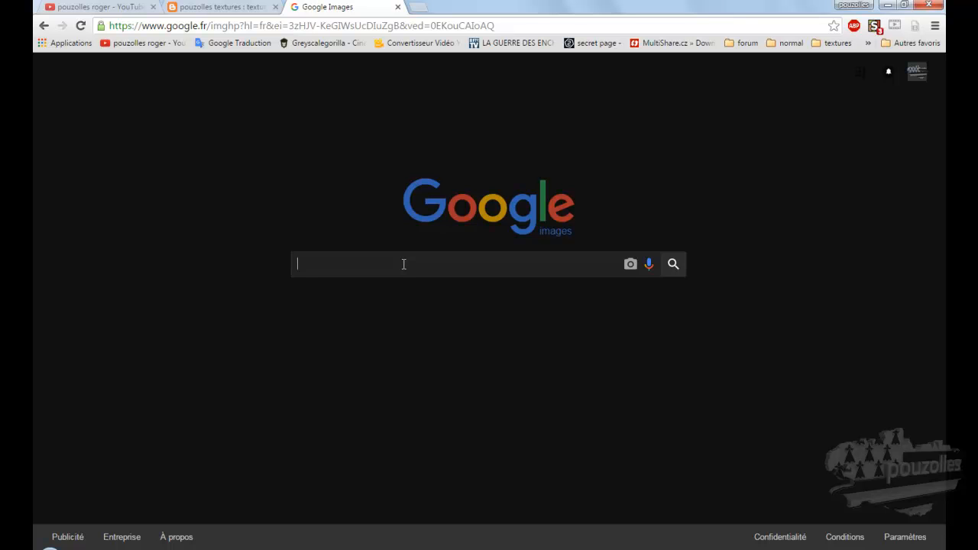
{"action": "type", "text": "mu"}
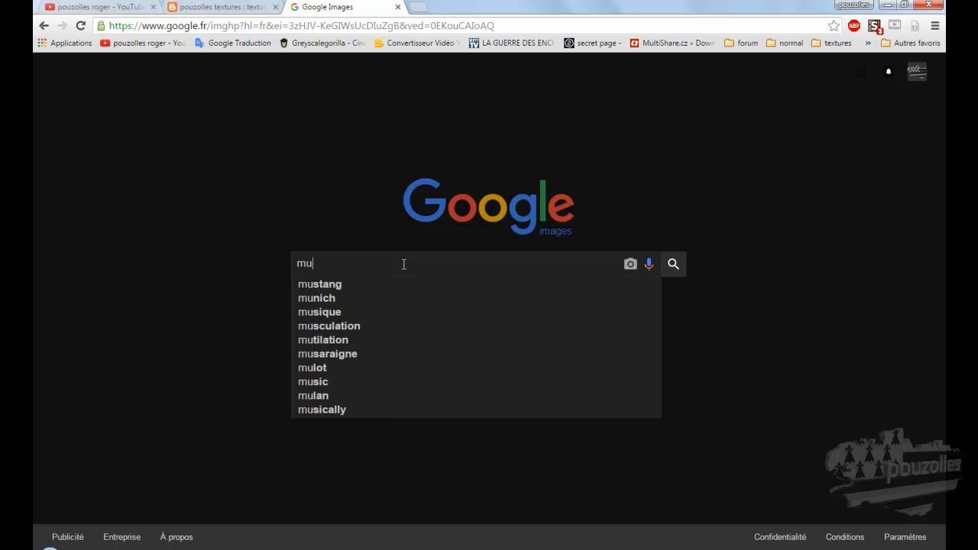
{"action": "type", "text": "d "}
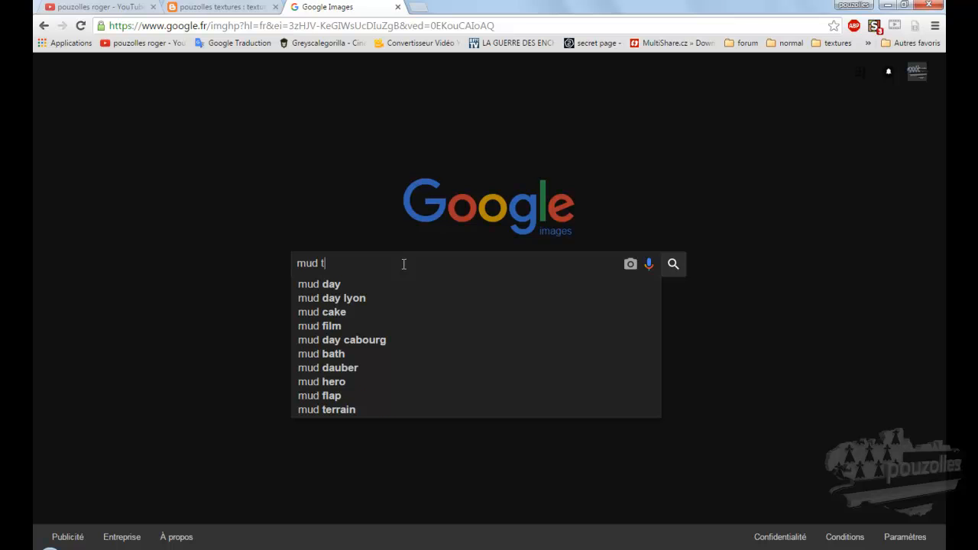
{"action": "type", "text": "texture"}
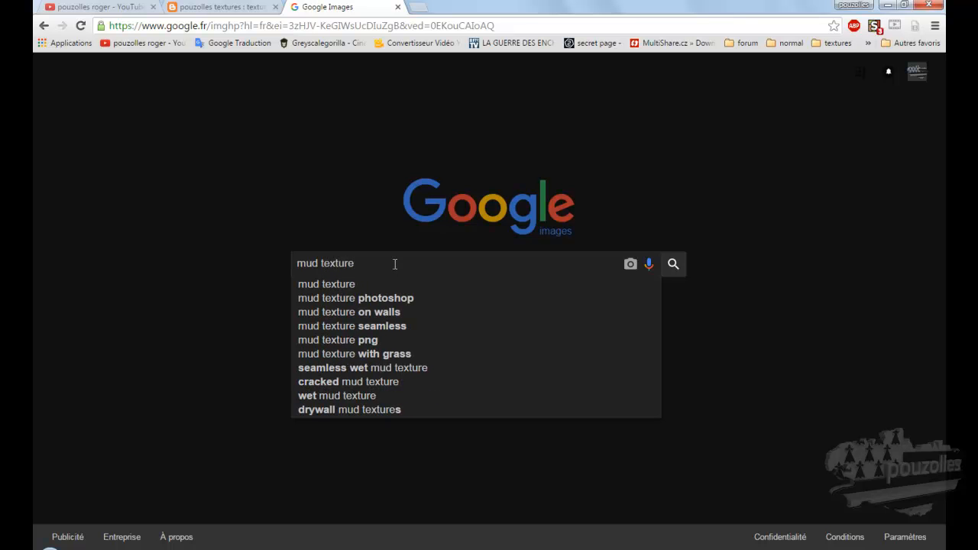
{"action": "left_click", "coordinate": [385, 330]}
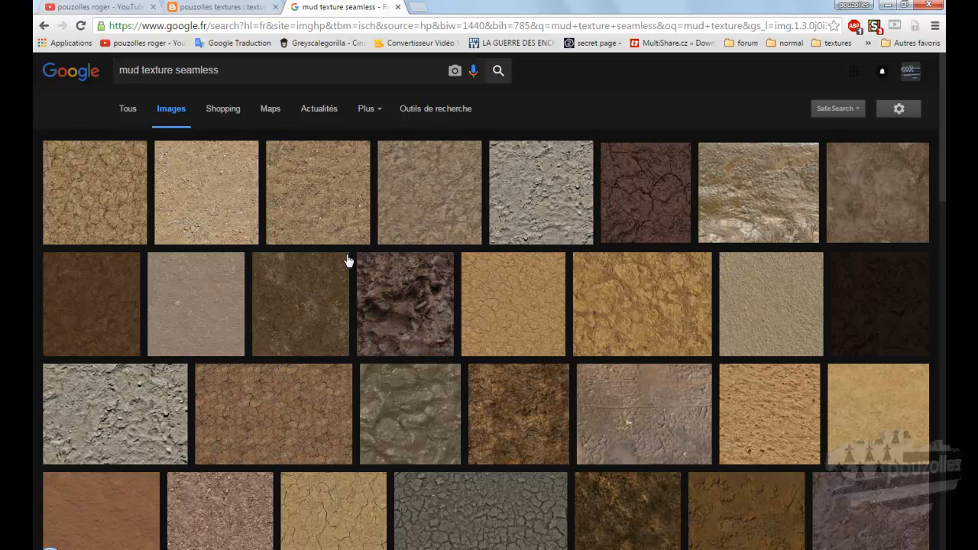
Step: Look through the mud texture results and open the full-size Seamless ground dirt texture image from seamless-pixels.blogspot.com
{"action": "scroll", "coordinate": [406, 291], "scroll_direction": "down", "scroll_amount": 2}
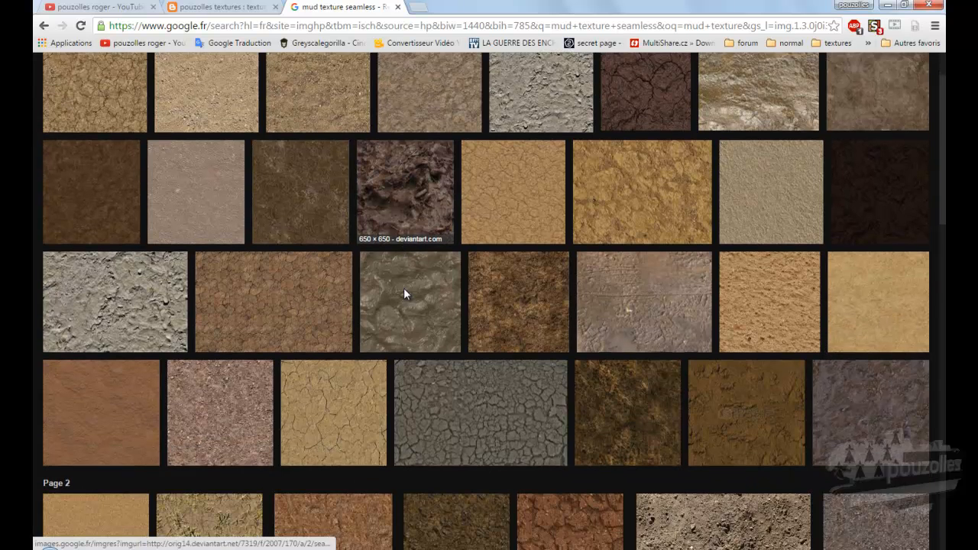
{"action": "scroll", "coordinate": [372, 230], "scroll_direction": "up", "scroll_amount": 2}
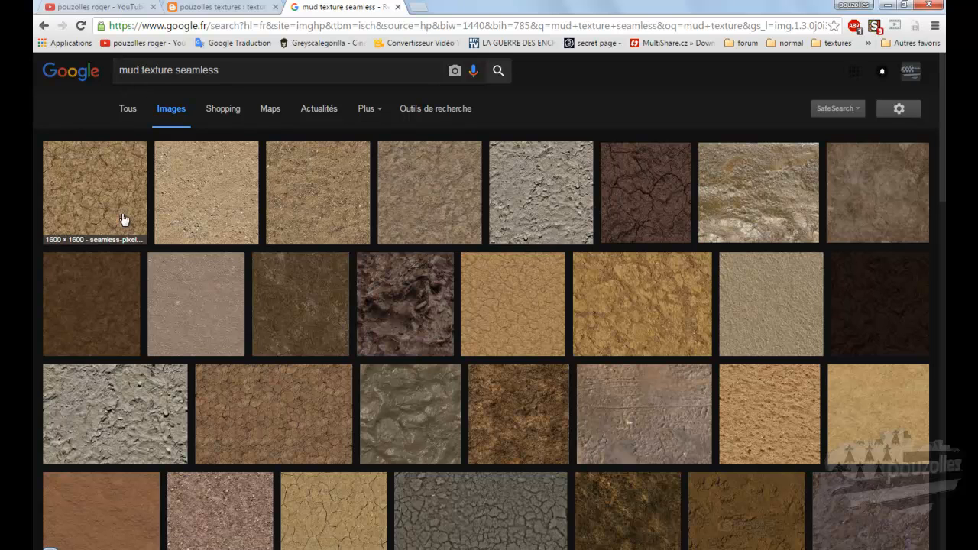
{"action": "scroll", "coordinate": [120, 236], "scroll_direction": "down", "scroll_amount": 2}
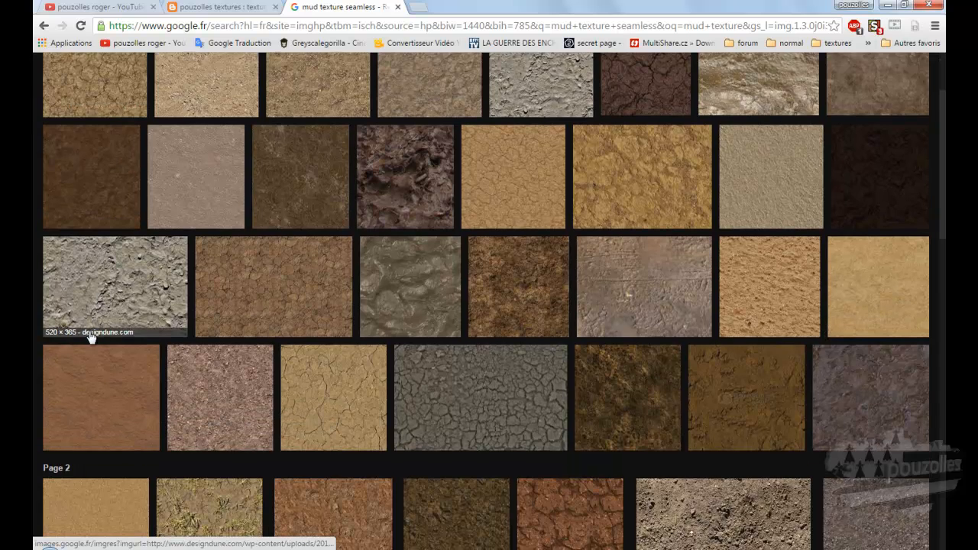
{"action": "scroll", "coordinate": [93, 337], "scroll_direction": "down", "scroll_amount": 1}
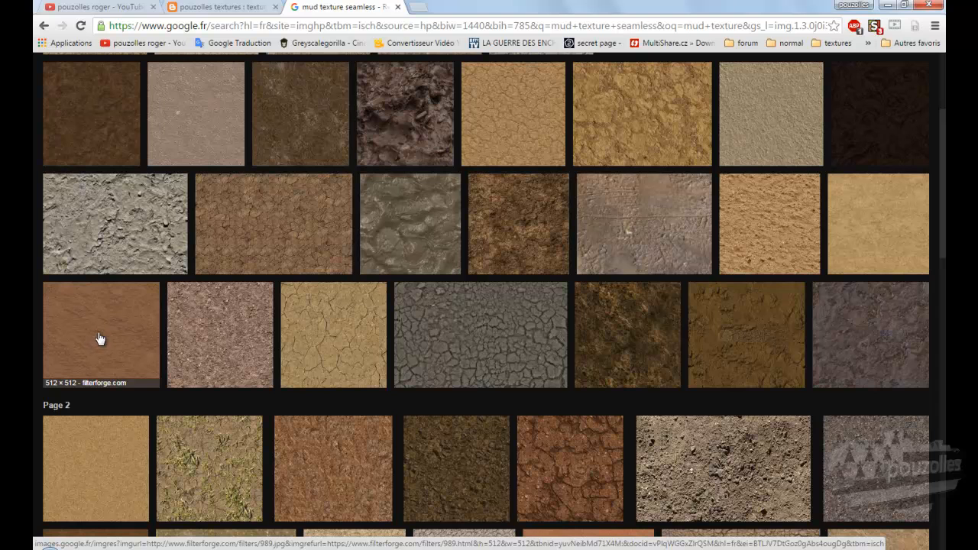
{"action": "scroll", "coordinate": [187, 332], "scroll_direction": "up", "scroll_amount": 5}
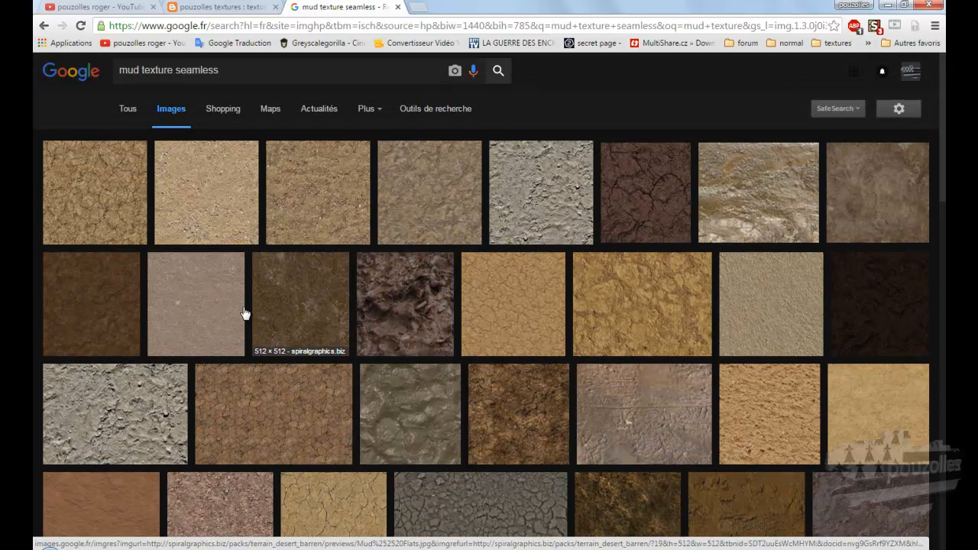
{"action": "left_click", "coordinate": [205, 201]}
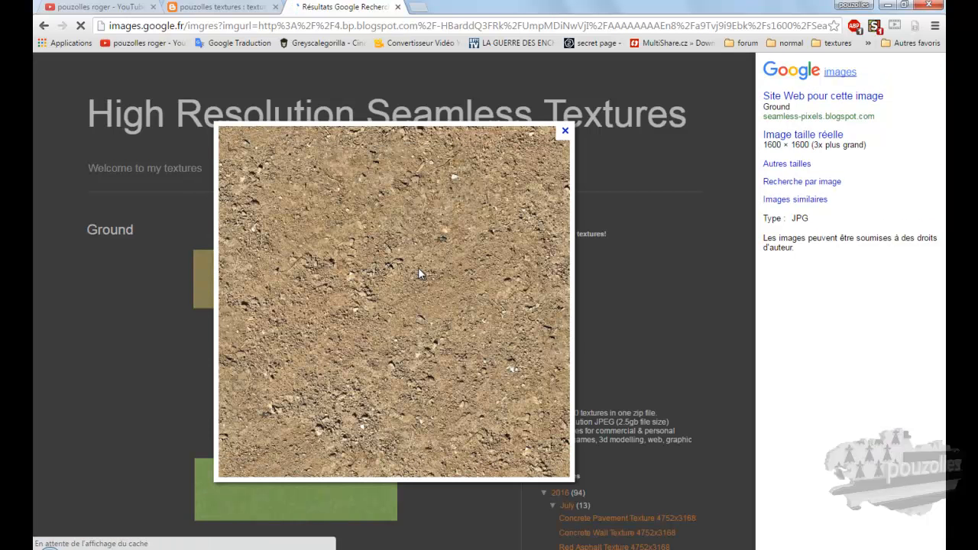
{"action": "left_click", "coordinate": [794, 141]}
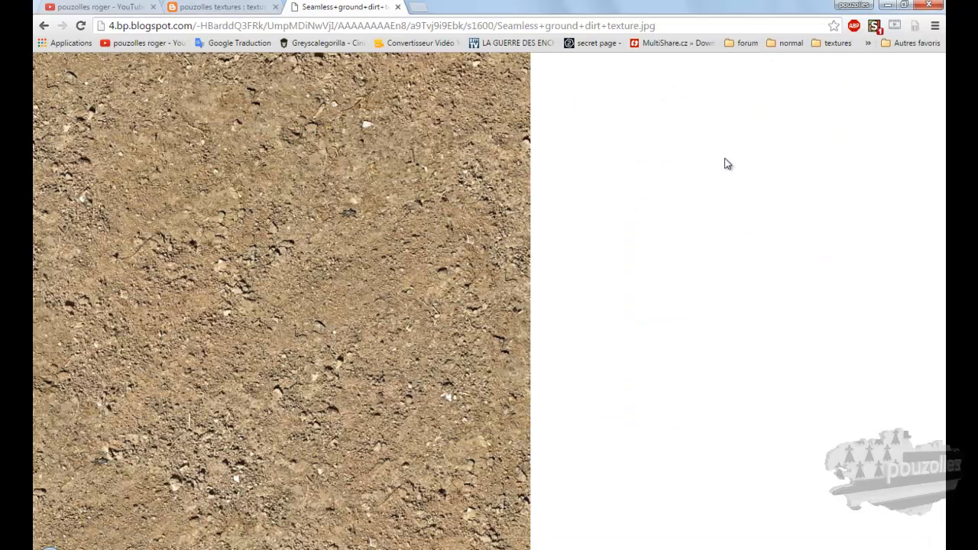
Step: Save the image as Seamless ground dirt texture.jpg in the texture maison medieval folder and switch back to that folder
{"action": "right_click", "coordinate": [220, 251]}
{"action": "left_click", "coordinate": [257, 272]}
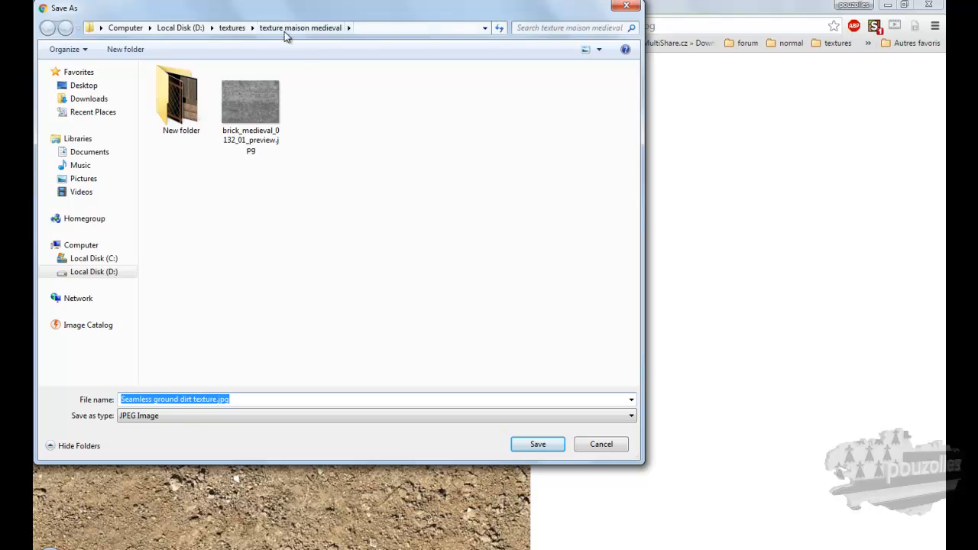
{"action": "left_click", "coordinate": [547, 444]}
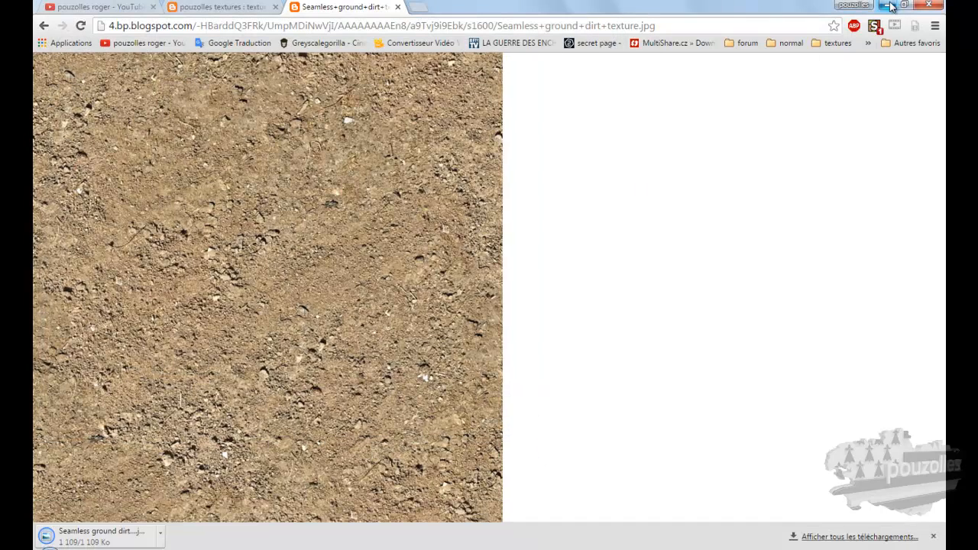
{"action": "left_click", "coordinate": [889, 5]}
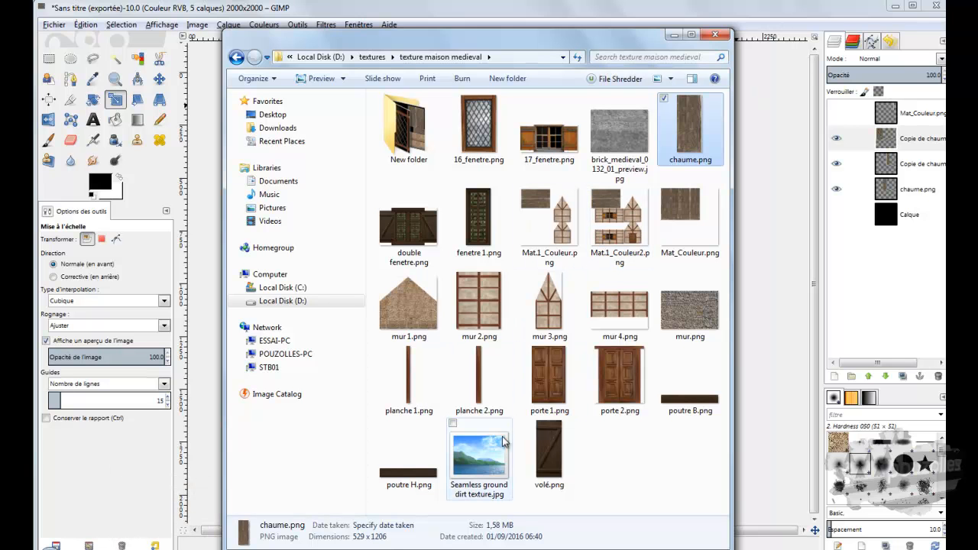
{"action": "left_click", "coordinate": [481, 462]}
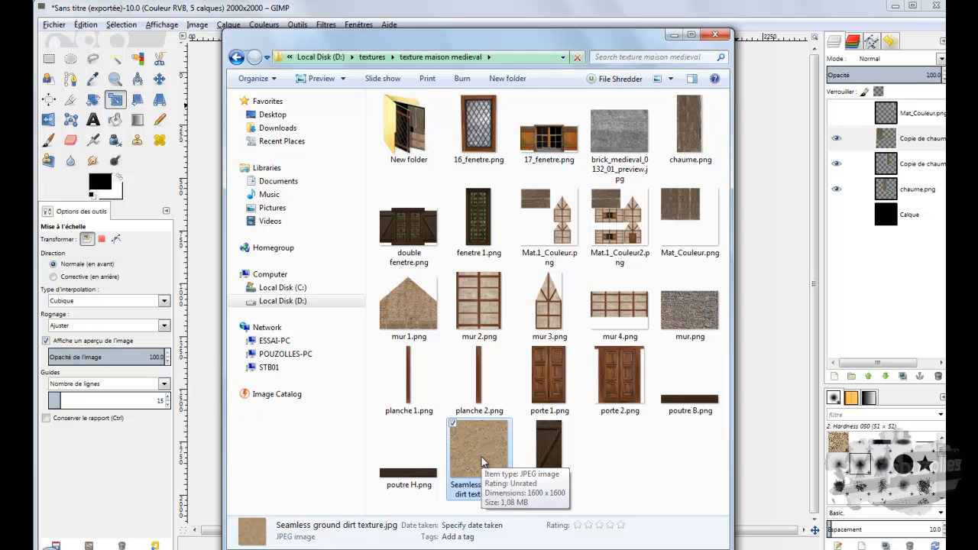
{"action": "left_click_drag", "start_coordinate": [481, 464], "coordinate": [201, 131]}
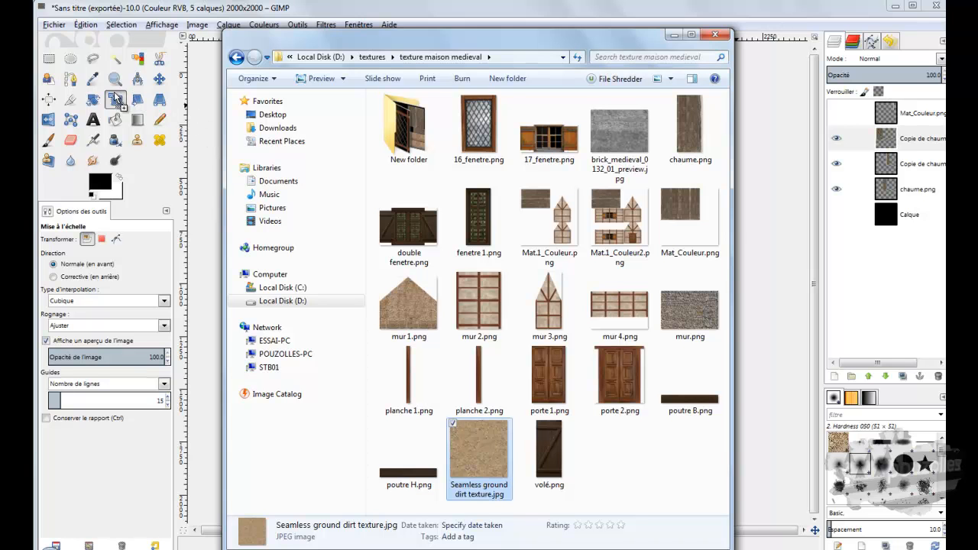
{"action": "mouse_move", "coordinate": [114, 93]}
{"action": "left_mouse_down"}
{"action": "mouse_move", "coordinate": [110, 79]}
{"action": "mouse_move", "coordinate": [90, 84]}
{"action": "mouse_move", "coordinate": [96, 90]}
{"action": "left_mouse_up"}
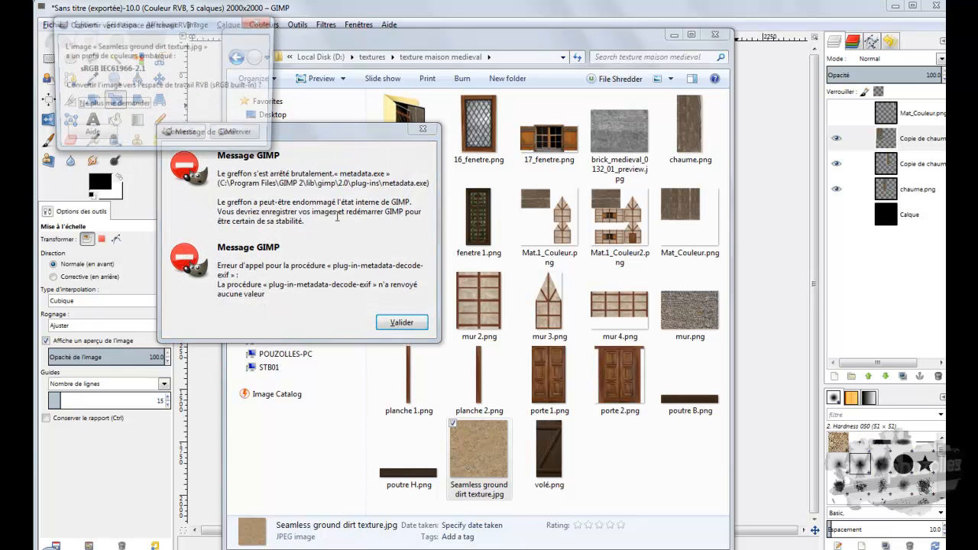
{"action": "left_click", "coordinate": [400, 321]}
{"action": "left_click", "coordinate": [183, 136]}
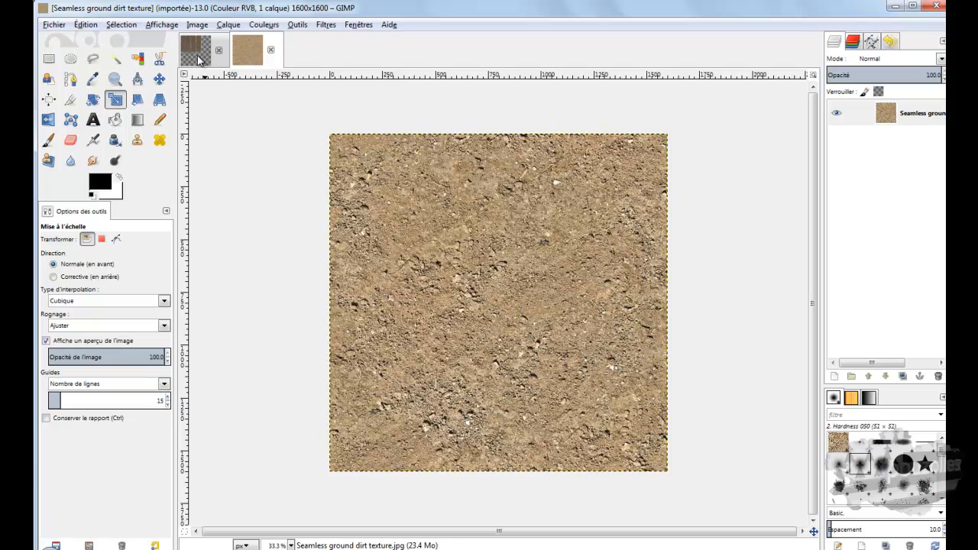
{"action": "left_click", "coordinate": [270, 49]}
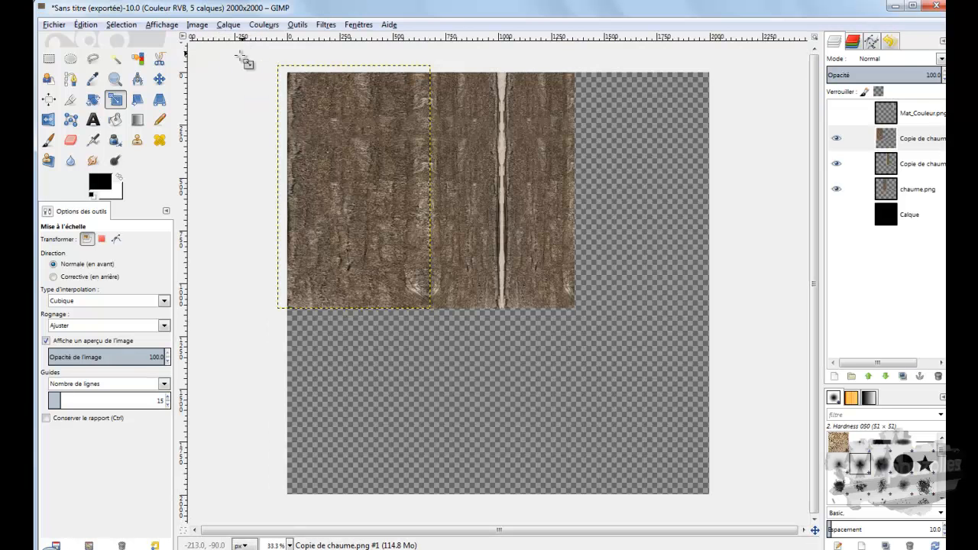
Step: Import Seamless ground dirt texture.jpg as a layer in the house texture image, converting it to the RGB workspace, and dismiss the messages
{"action": "left_click", "coordinate": [192, 549]}
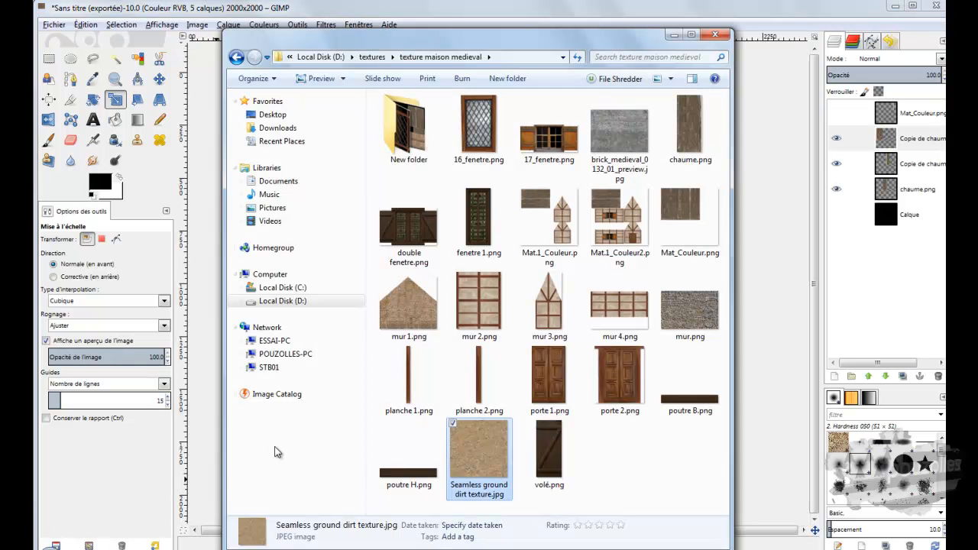
{"action": "left_click_drag", "start_coordinate": [485, 450], "coordinate": [216, 328]}
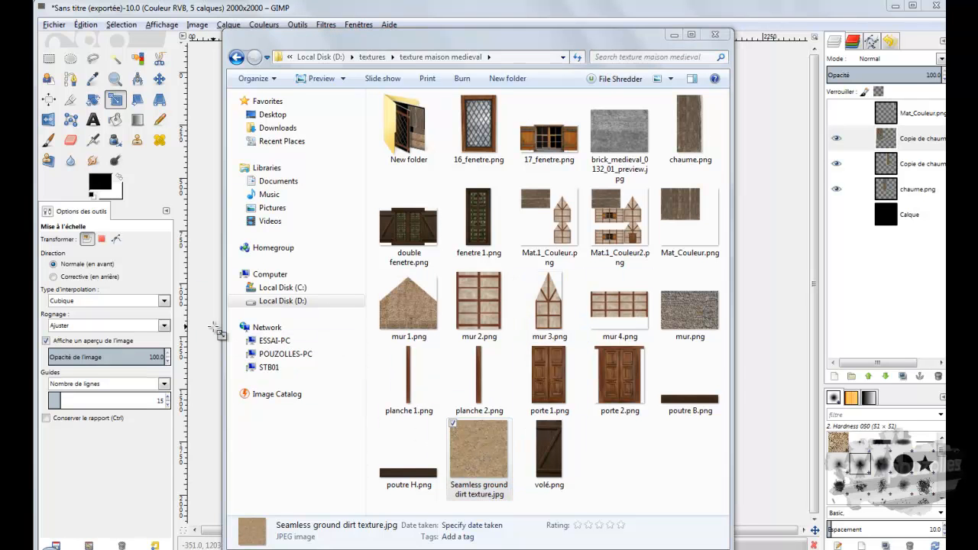
{"action": "left_click", "coordinate": [674, 38]}
{"action": "left_click", "coordinate": [218, 165]}
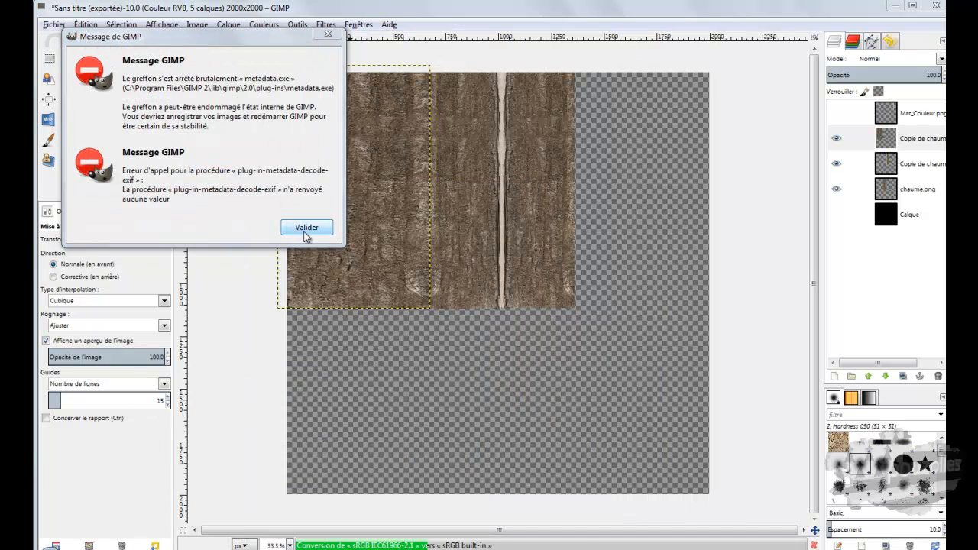
{"action": "left_click", "coordinate": [305, 229]}
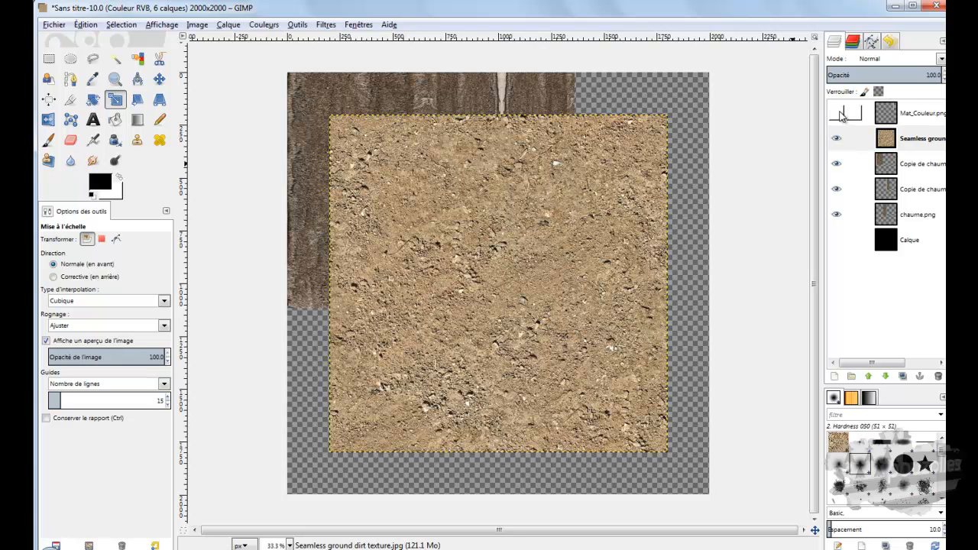
Step: Show the Mat_Couleur.png UV outlines and move the dirt layer over the lower-left part of the canvas
{"action": "left_click", "coordinate": [839, 114]}
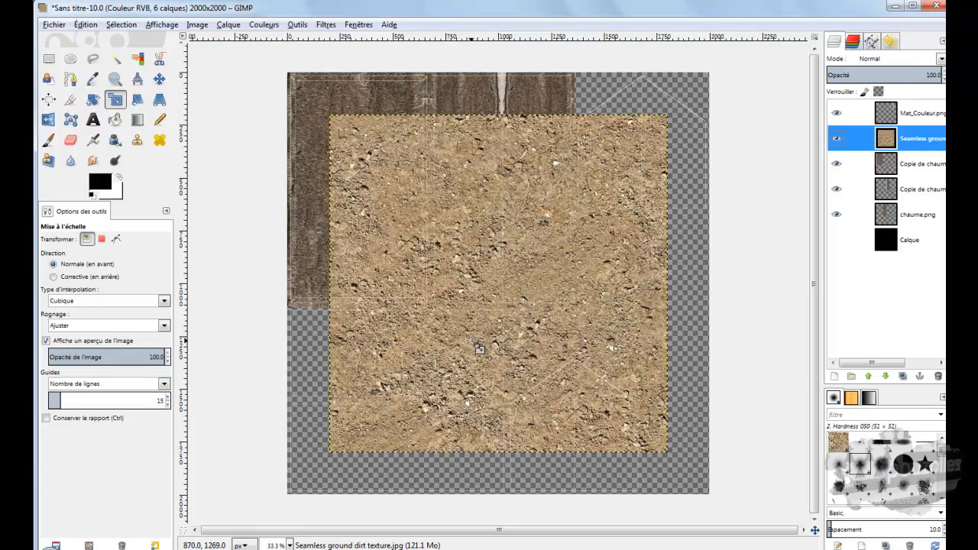
{"action": "left_click_drag", "start_coordinate": [474, 344], "coordinate": [560, 348]}
{"action": "left_click", "coordinate": [849, 356]}
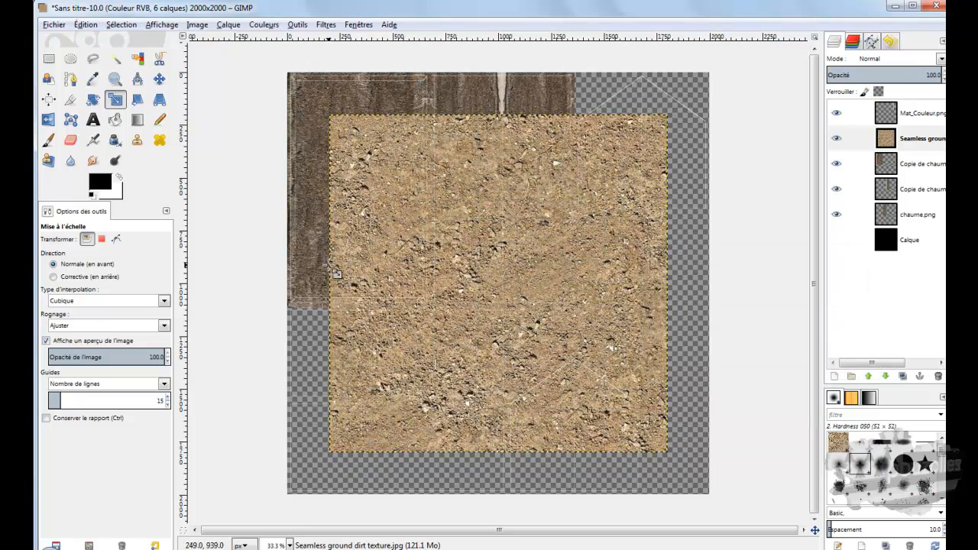
{"action": "left_click", "coordinate": [159, 78]}
{"action": "left_click_drag", "start_coordinate": [475, 310], "coordinate": [385, 375]}
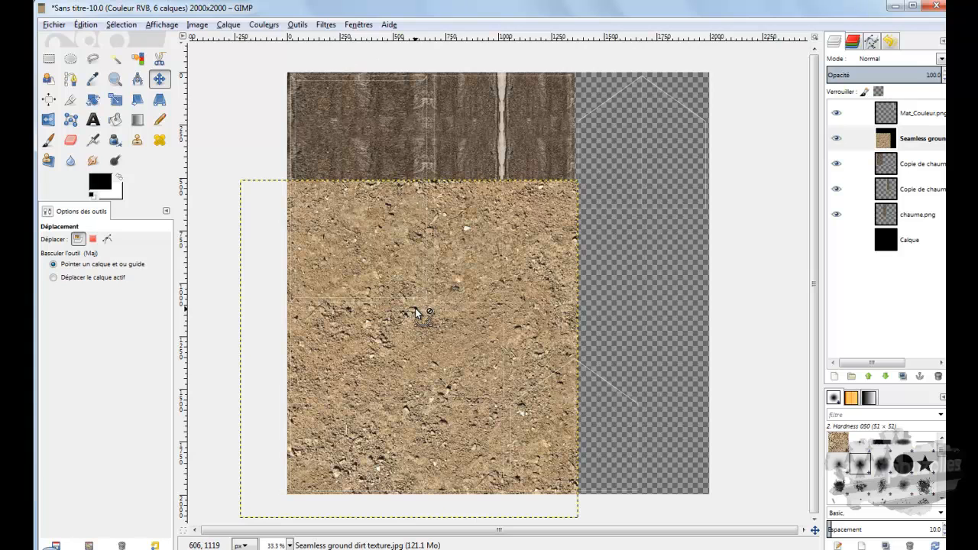
Step: Place a horizontal guide between the upper and lower UV outlines and a vertical guide just before the lower gable outline
{"action": "scroll", "coordinate": [415, 312], "scroll_direction": "up", "scroll_amount": 1, "text": "ctrl"}
{"action": "scroll", "coordinate": [416, 312], "scroll_direction": "up", "scroll_amount": 1, "text": "ctrl"}
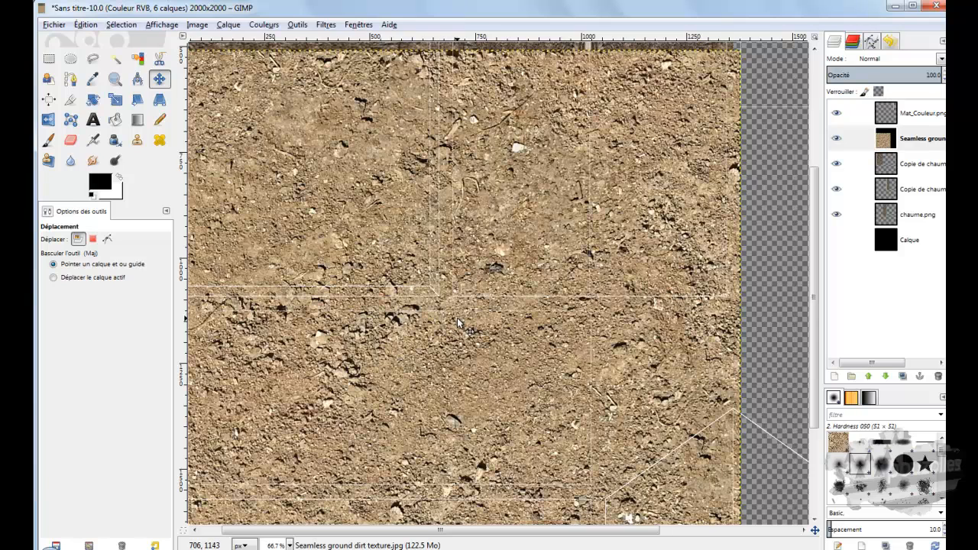
{"action": "scroll", "coordinate": [459, 322], "scroll_direction": "down", "scroll_amount": 3}
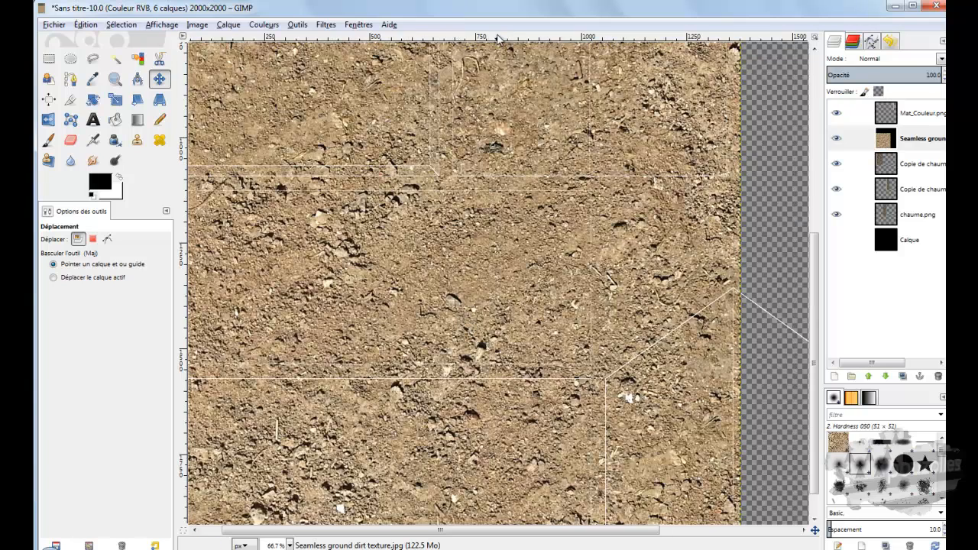
{"action": "left_click_drag", "start_coordinate": [498, 39], "coordinate": [501, 183]}
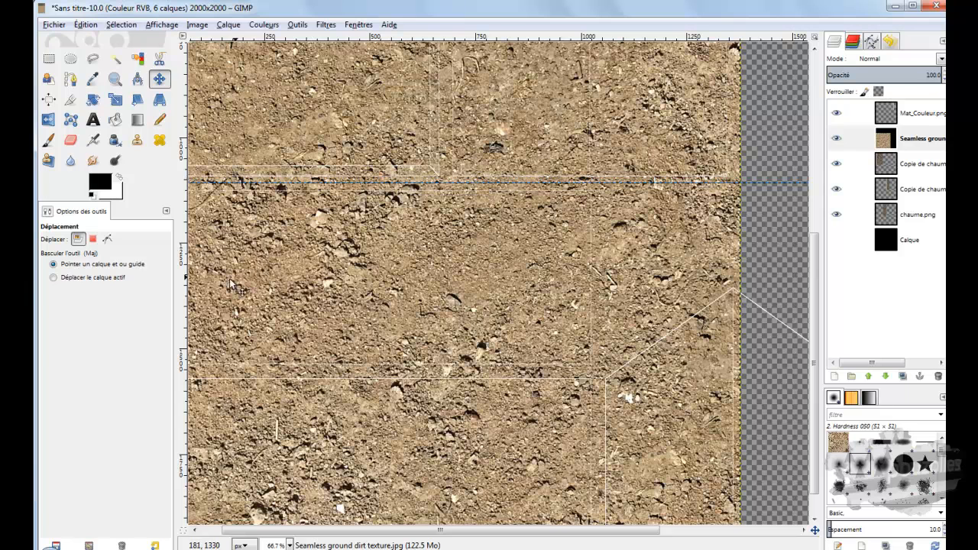
{"action": "left_click_drag", "start_coordinate": [186, 312], "coordinate": [598, 331]}
{"action": "scroll", "coordinate": [640, 331], "scroll_direction": "down", "scroll_amount": 1}
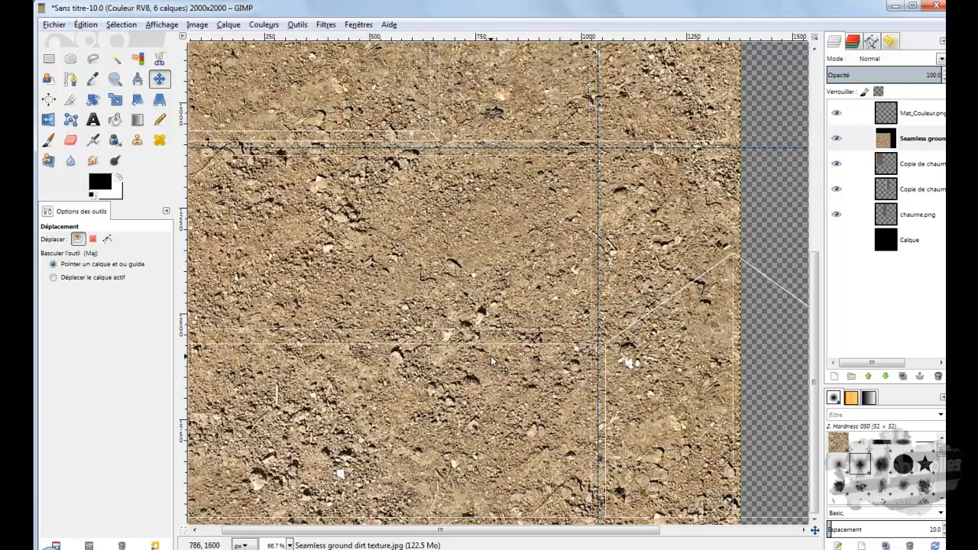
{"action": "scroll", "coordinate": [498, 362], "scroll_direction": "down", "scroll_amount": 1, "text": "ctrl"}
{"action": "scroll", "coordinate": [488, 358], "scroll_direction": "down", "scroll_amount": 1, "text": "ctrl"}
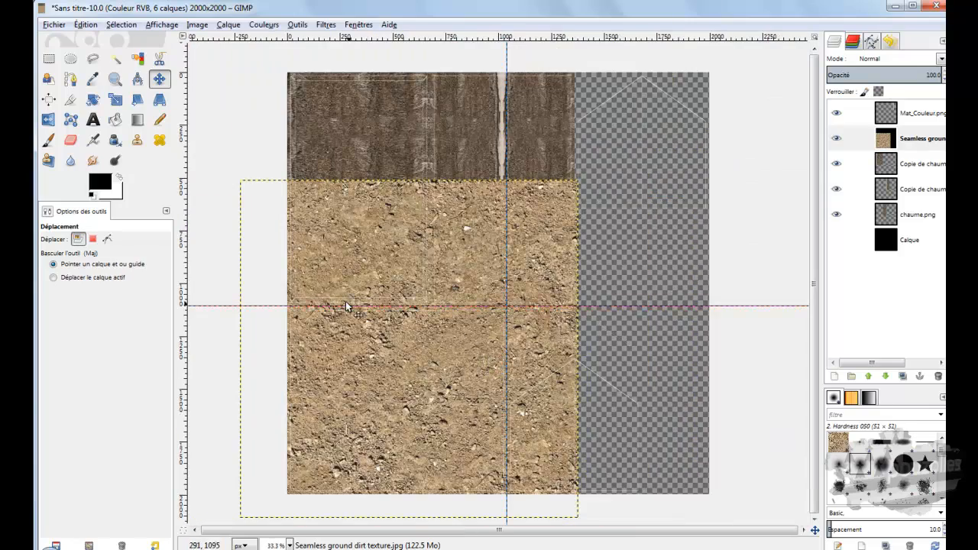
Step: Scale the dirt layer to 1303 × 1042 px so its upper-right corner slightly overlaps the guide intersection, keeping the layer selected
{"action": "left_click", "coordinate": [116, 101]}
{"action": "left_click", "coordinate": [562, 201]}
{"action": "left_click_drag", "start_coordinate": [580, 189], "coordinate": [521, 311]}
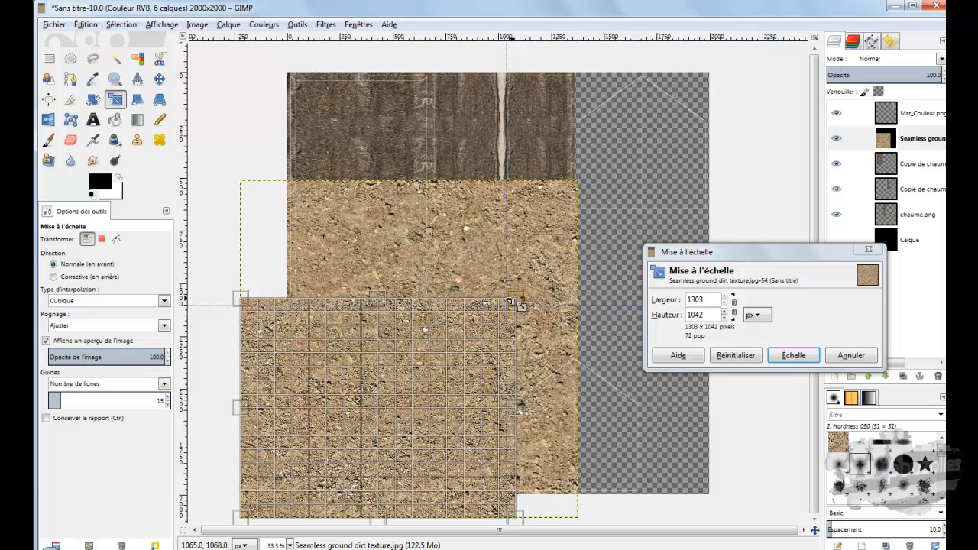
{"action": "left_click", "coordinate": [787, 355]}
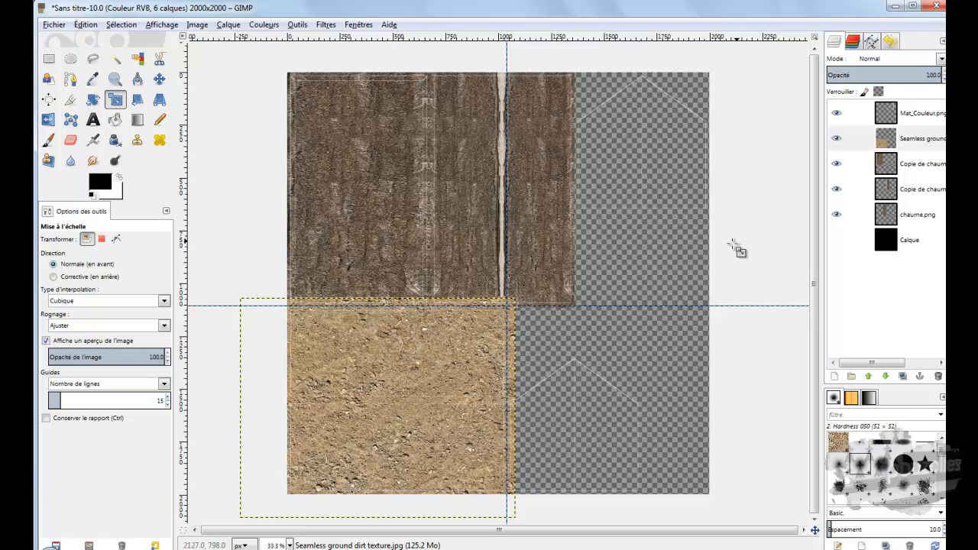
{"action": "left_click", "coordinate": [894, 142]}
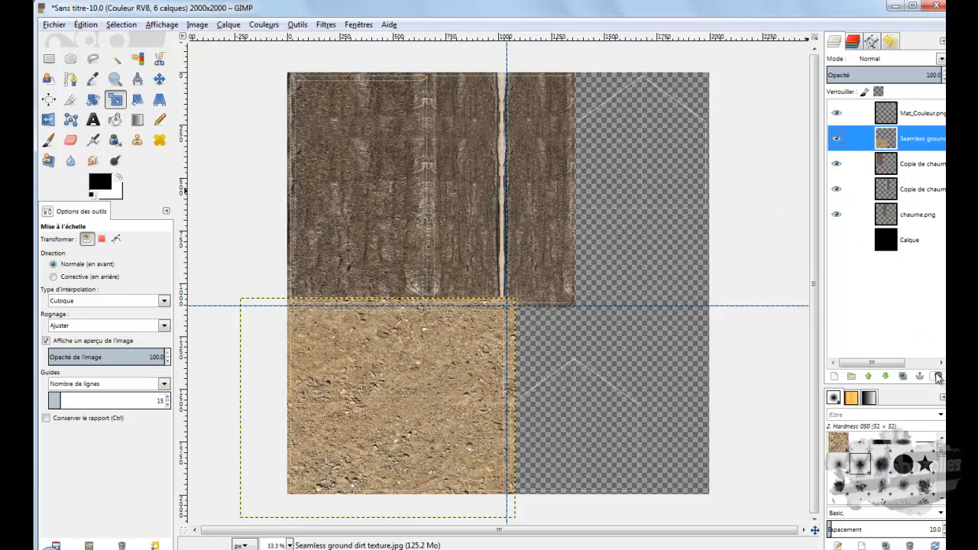
Step: Delete the Seamless ground dirt texture layer, then switch to the browser and return to the "mud texture seamless" image results
{"action": "left_click", "coordinate": [938, 377]}
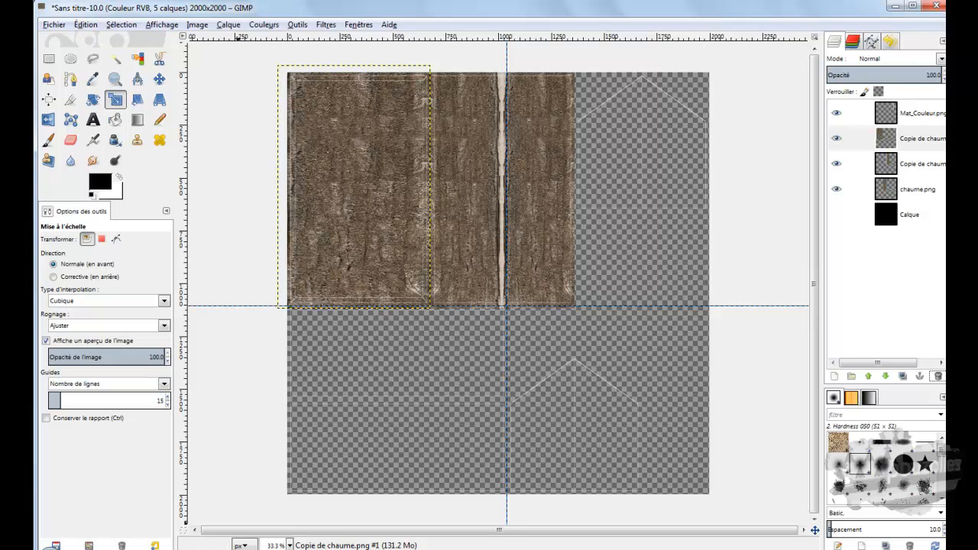
{"action": "key", "text": "alt+Tab"}
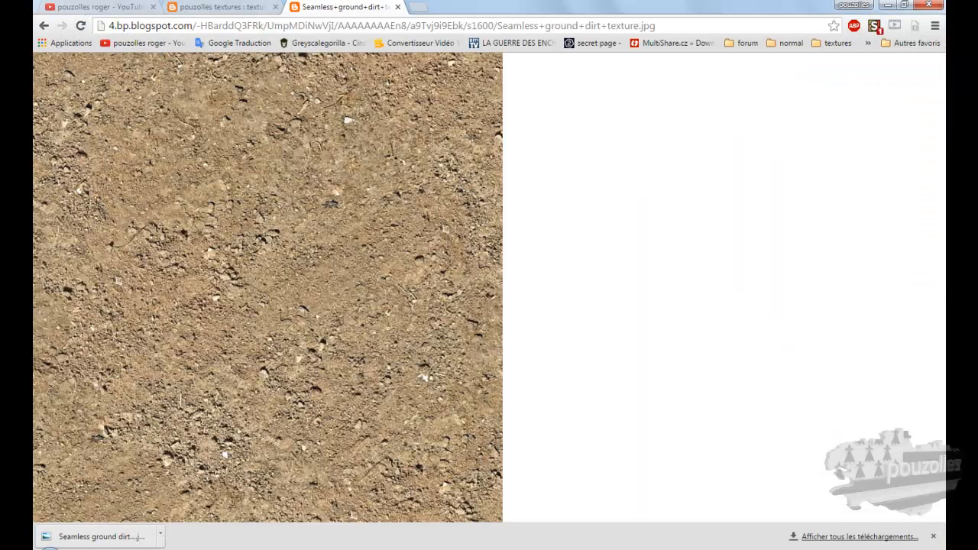
{"action": "left_click", "coordinate": [250, 9]}
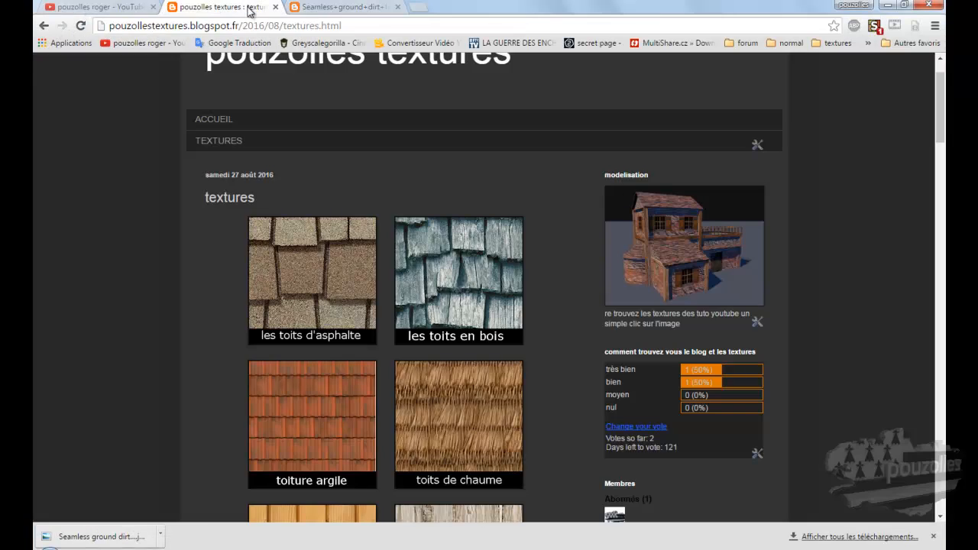
{"action": "left_click", "coordinate": [337, 7]}
{"action": "left_click", "coordinate": [44, 27]}
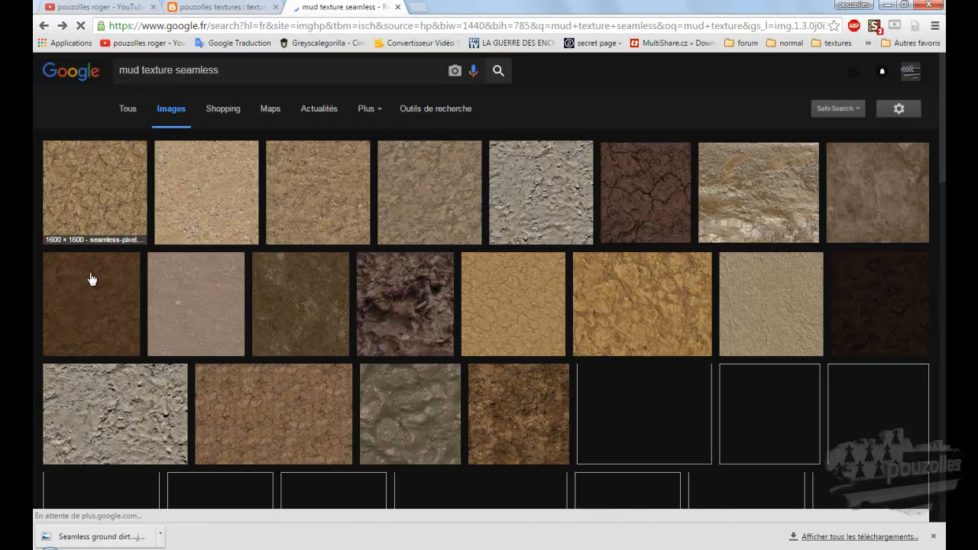
Step: Open the fine-grained brown dirt image from the results and save it as Seamless dirt texture.jpg in the texture maison medieval folder
{"action": "scroll", "coordinate": [131, 297], "scroll_direction": "down", "scroll_amount": 3}
{"action": "scroll", "coordinate": [118, 308], "scroll_direction": "down", "scroll_amount": 2}
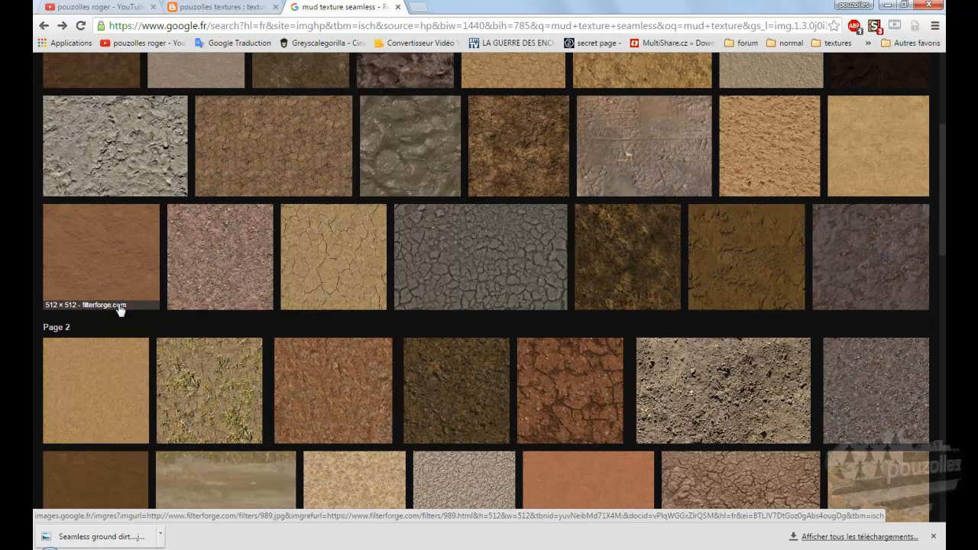
{"action": "left_click", "coordinate": [119, 327]}
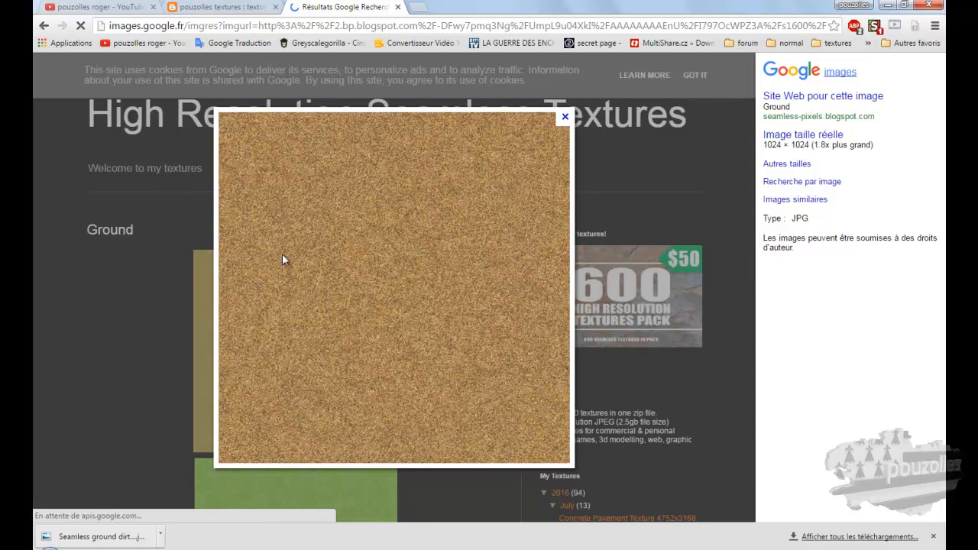
{"action": "right_click", "coordinate": [282, 255]}
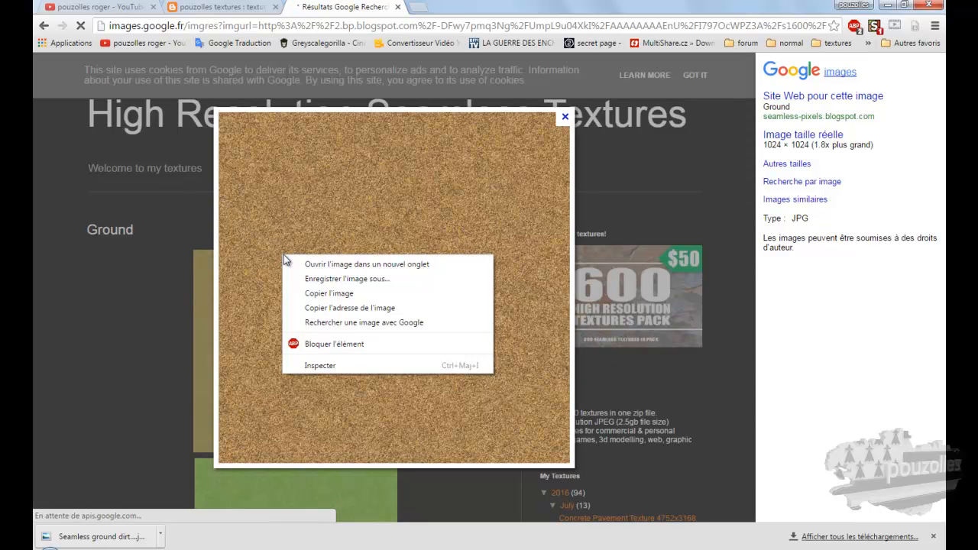
{"action": "left_click", "coordinate": [353, 278]}
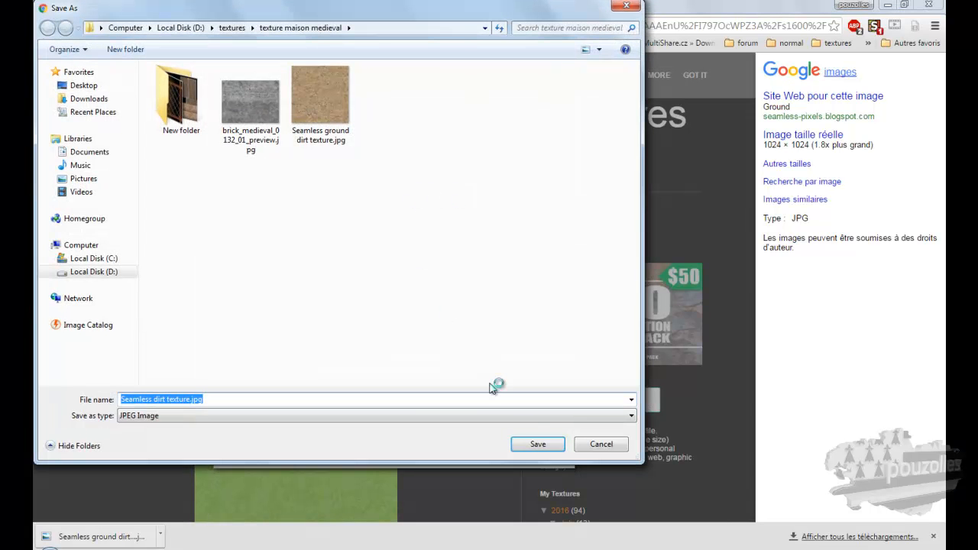
{"action": "left_click", "coordinate": [537, 444]}
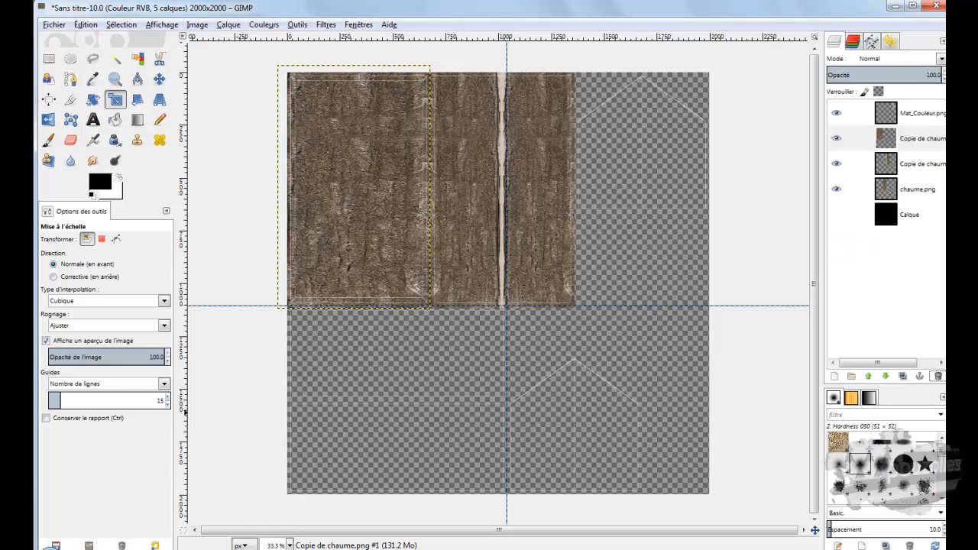
Step: Import Seamless dirt texture.jpg into the GIMP house texture image as a layer, converting it to the RGB workspace, and minimize the folder window
{"action": "mouse_move", "coordinate": [52, 546]}
{"action": "left_click", "coordinate": [114, 493]}
{"action": "left_click_drag", "start_coordinate": [487, 448], "coordinate": [219, 275]}
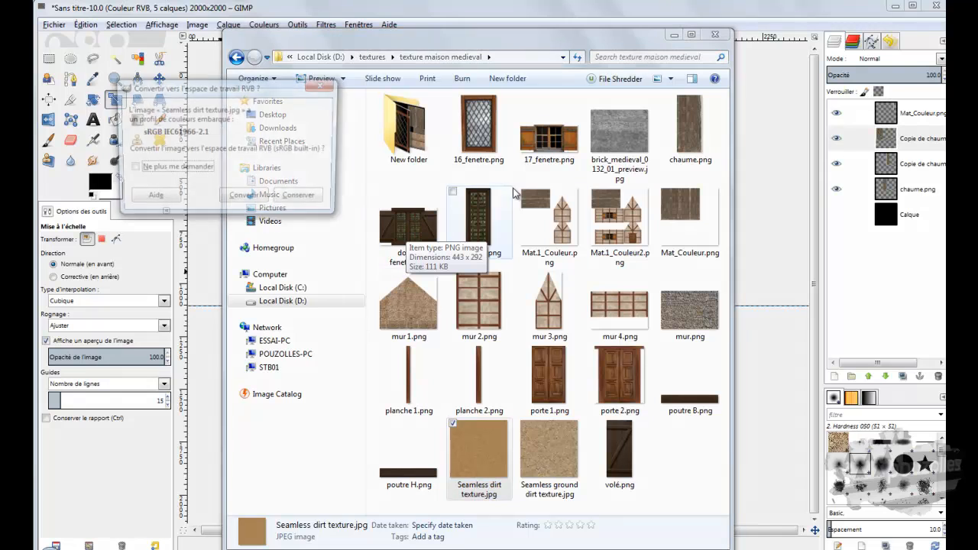
{"action": "left_click", "coordinate": [246, 199]}
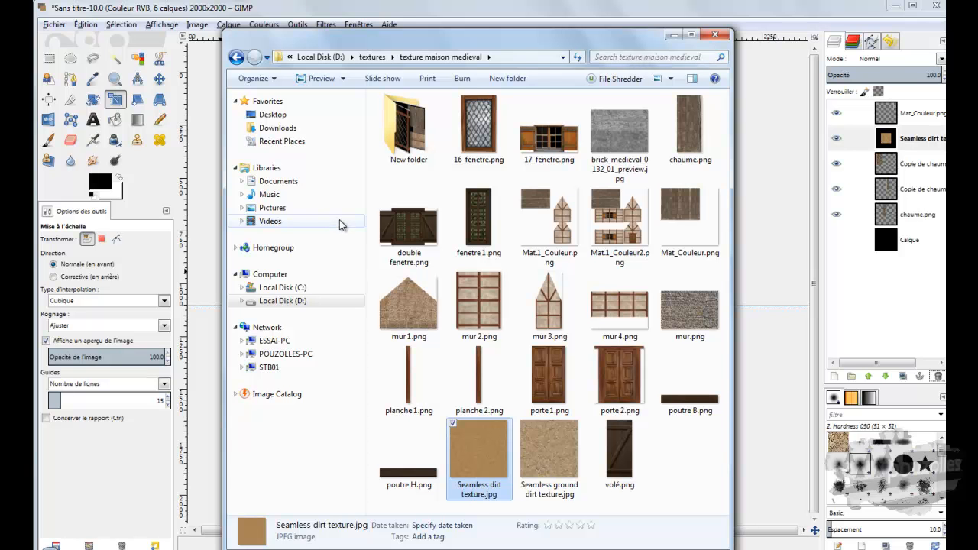
{"action": "left_click", "coordinate": [674, 34]}
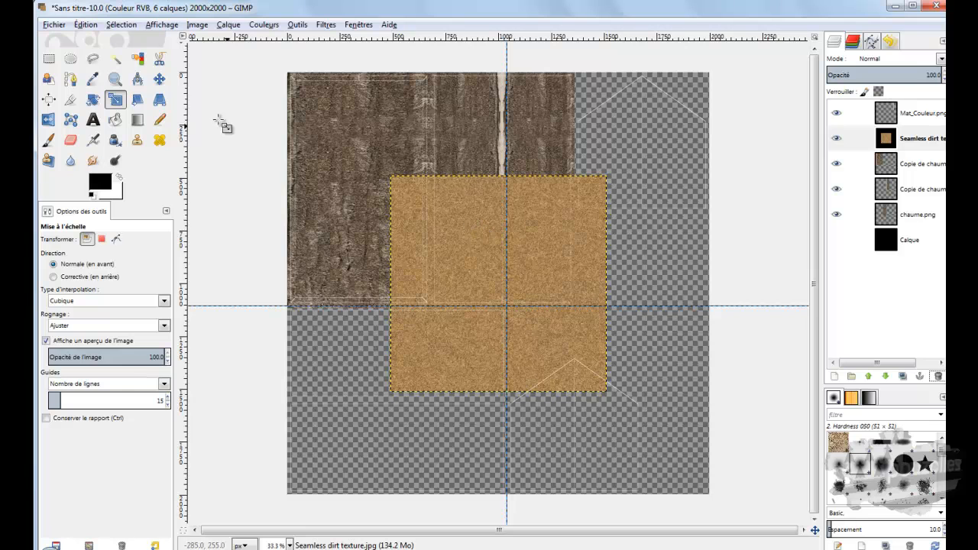
Step: Move the new dirt layer over the lower-left part of the canvas, aligning its upper edge with the horizontal guide below the roof textures
{"action": "left_click", "coordinate": [159, 79]}
{"action": "left_click_drag", "start_coordinate": [485, 306], "coordinate": [448, 345]}
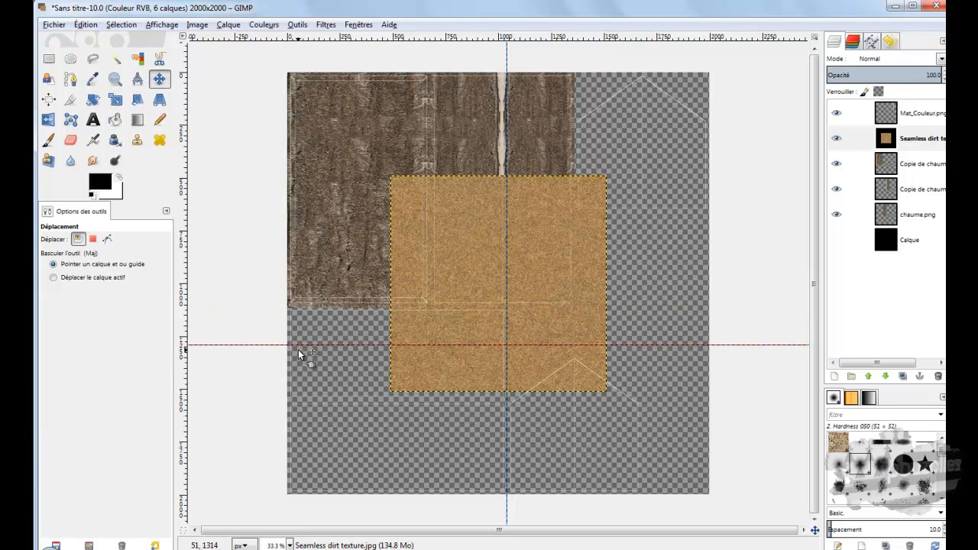
{"action": "left_click_drag", "start_coordinate": [298, 346], "coordinate": [311, 306]}
{"action": "left_click_drag", "start_coordinate": [427, 250], "coordinate": [329, 363]}
{"action": "left_click_drag", "start_coordinate": [325, 364], "coordinate": [320, 375]}
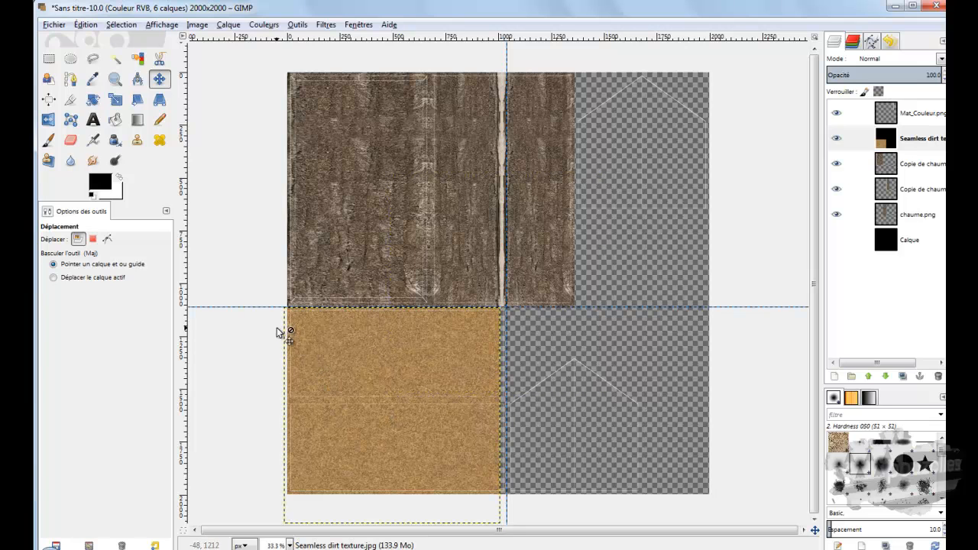
Step: Remove both guides and shift the dirt layer right until its edge sits just before the lower gable outline
{"action": "left_click_drag", "start_coordinate": [259, 308], "coordinate": [278, 38]}
{"action": "left_click_drag", "start_coordinate": [503, 298], "coordinate": [174, 343]}
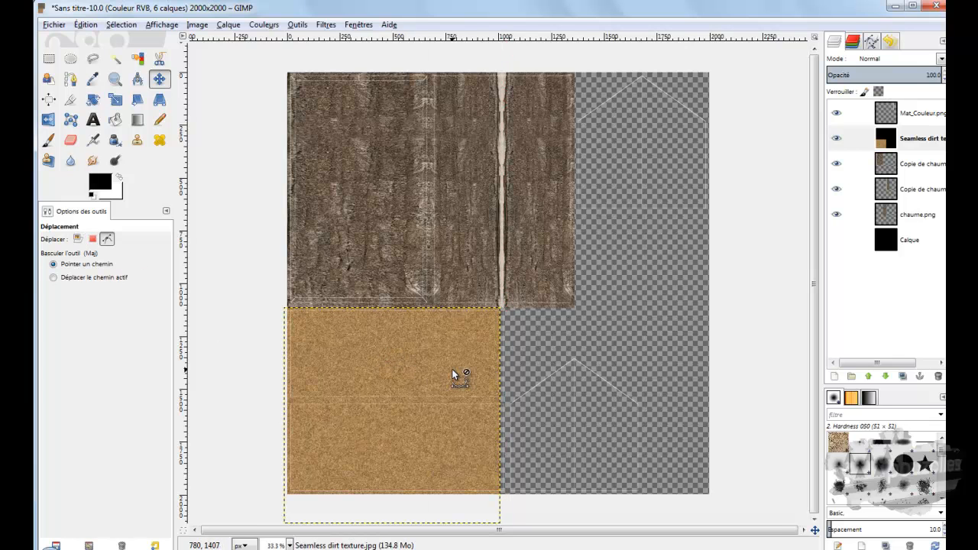
{"action": "scroll", "coordinate": [452, 374], "scroll_direction": "up", "scroll_amount": 2, "text": "ctrl"}
{"action": "left_click_drag", "start_coordinate": [452, 336], "coordinate": [463, 333]}
{"action": "scroll", "coordinate": [463, 332], "scroll_direction": "down", "scroll_amount": 2, "text": "ctrl"}
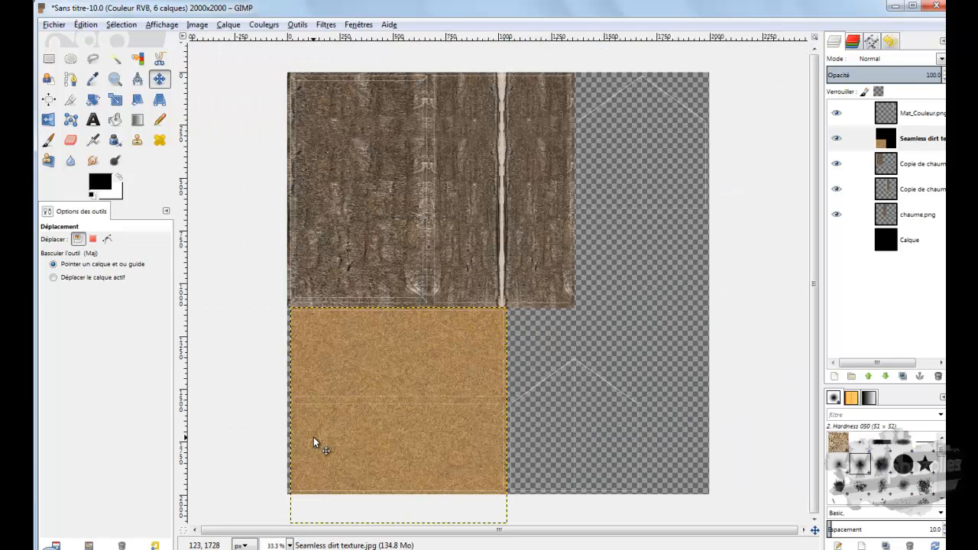
Step: Scale the dirt layer to 1081 × 1024 px by widening it leftward past the canvas edge
{"action": "left_click", "coordinate": [114, 100]}
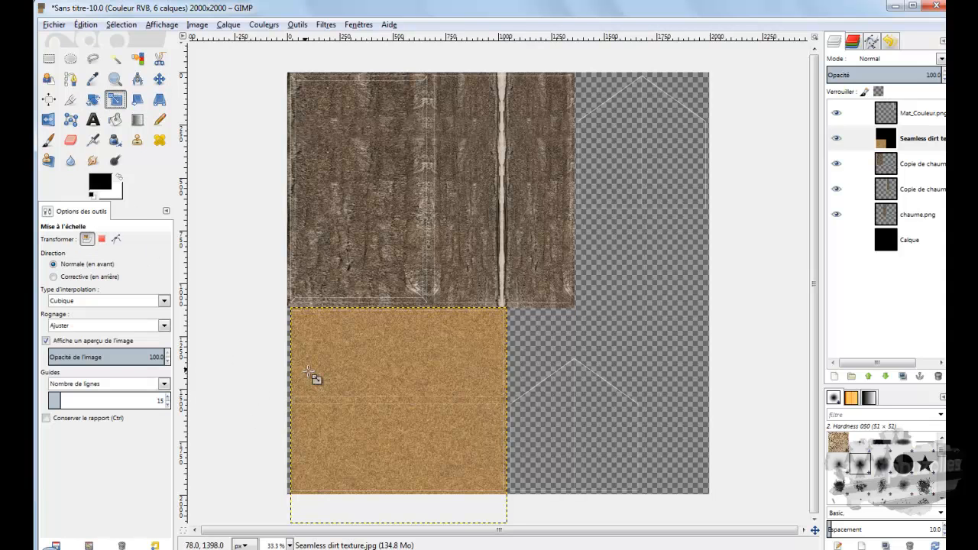
{"action": "left_click", "coordinate": [321, 383]}
{"action": "left_click_drag", "start_coordinate": [293, 414], "coordinate": [279, 416]}
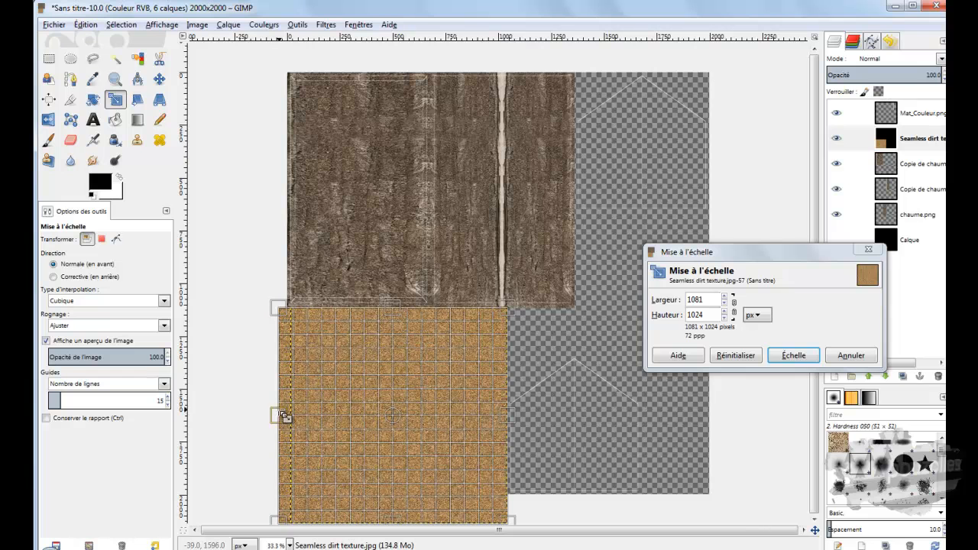
{"action": "left_click", "coordinate": [792, 355]}
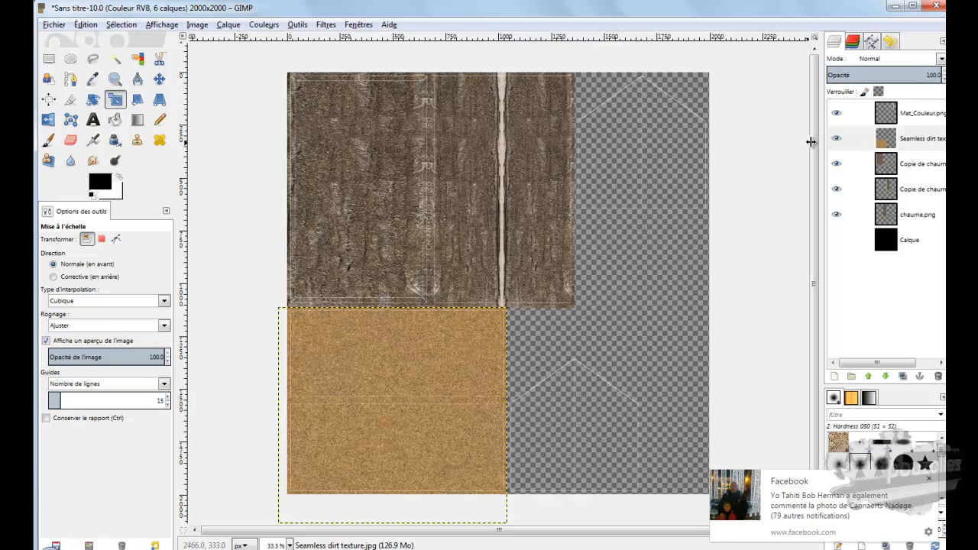
Step: Duplicate the dirt layer and move the copy over the lower gable outline, adjoining the original
{"action": "right_click", "coordinate": [889, 140]}
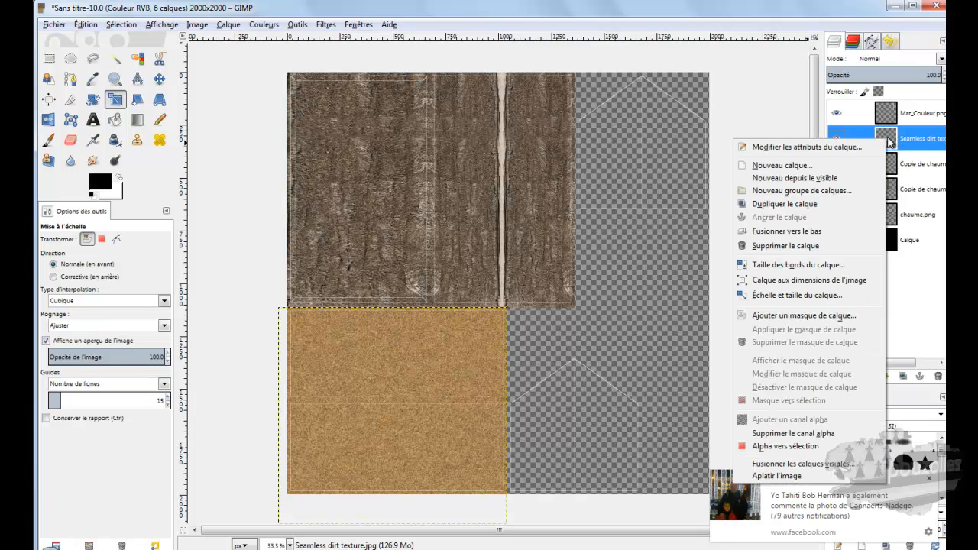
{"action": "left_click", "coordinate": [794, 204]}
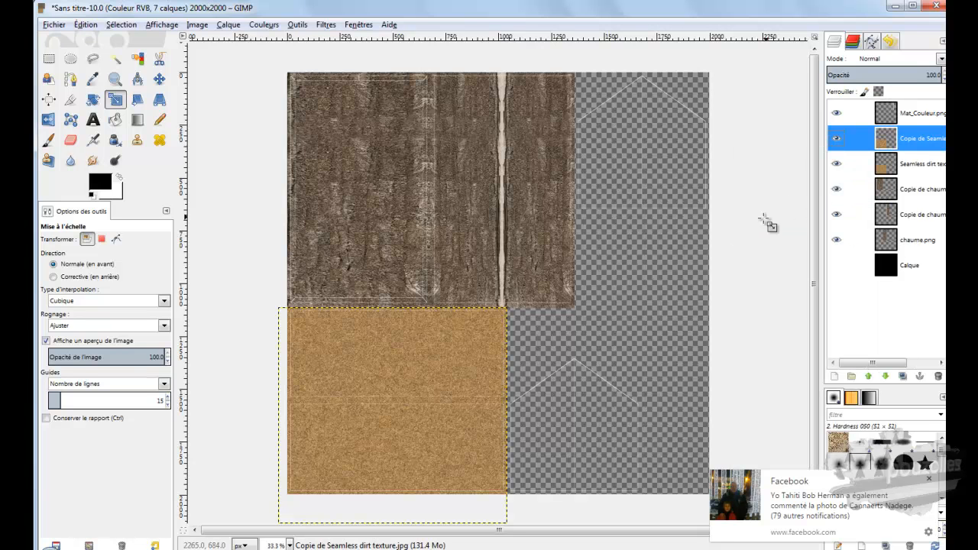
{"action": "left_click", "coordinate": [159, 79]}
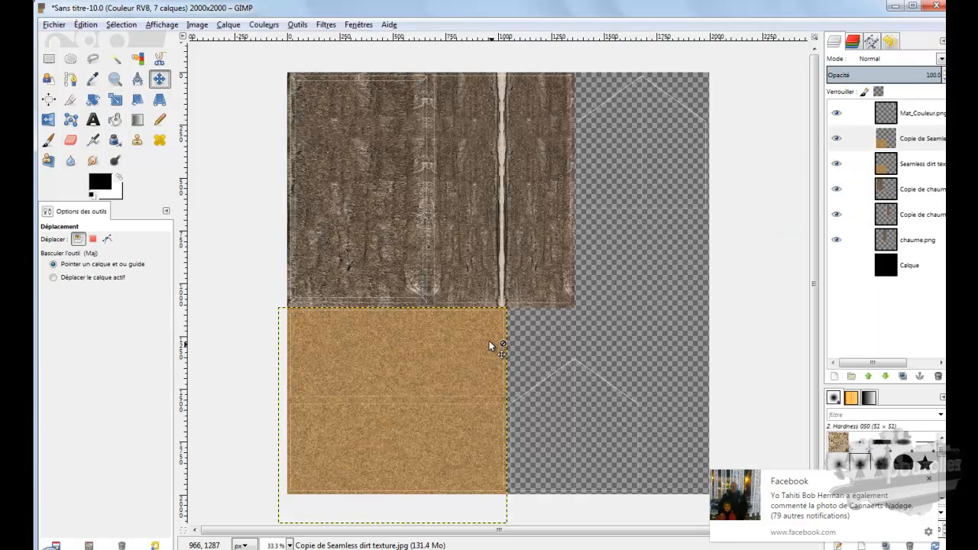
{"action": "left_click_drag", "start_coordinate": [469, 375], "coordinate": [693, 367]}
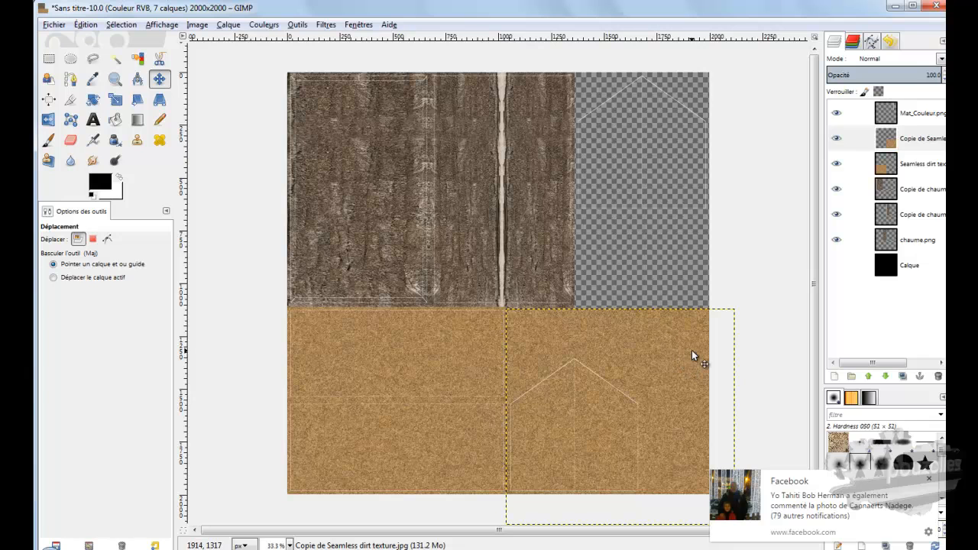
Step: Duplicate the lower-right dirt copy and move the new copy up over the upper gable outline
{"action": "right_click", "coordinate": [887, 140]}
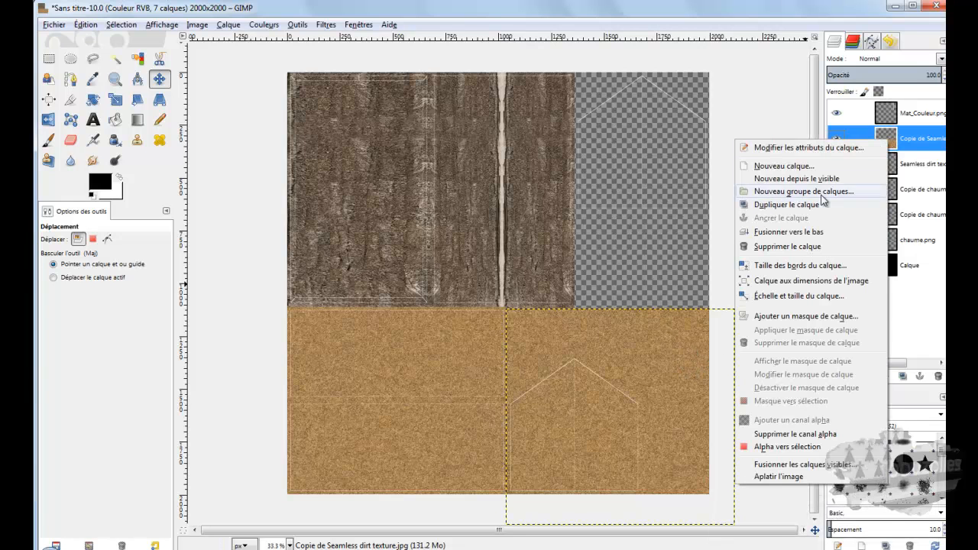
{"action": "left_click", "coordinate": [791, 209]}
{"action": "left_click_drag", "start_coordinate": [677, 348], "coordinate": [680, 114]}
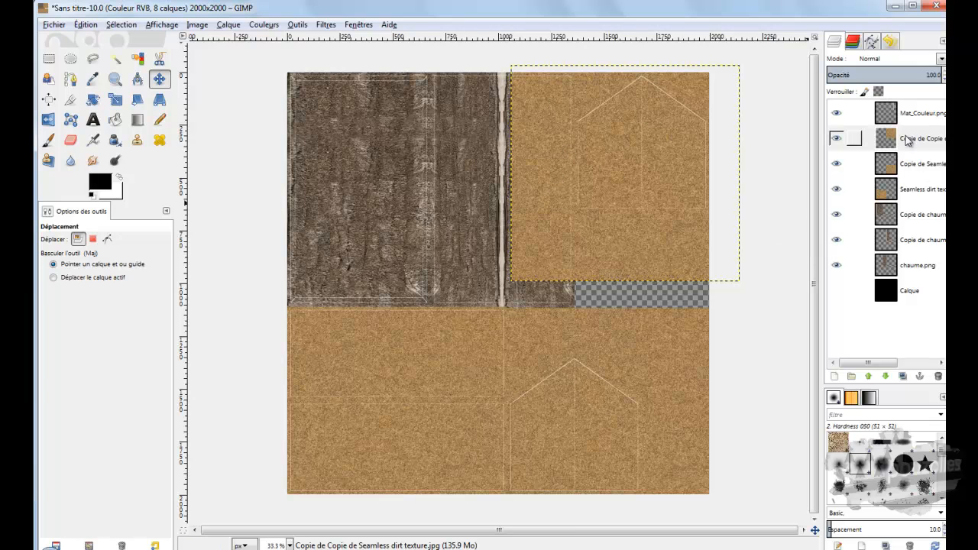
Step: Raise both chaume.png copies and the original chaume.png layer above all dirt layers, keeping them below the Mat_Couleur.png layer
{"action": "left_click", "coordinate": [892, 218]}
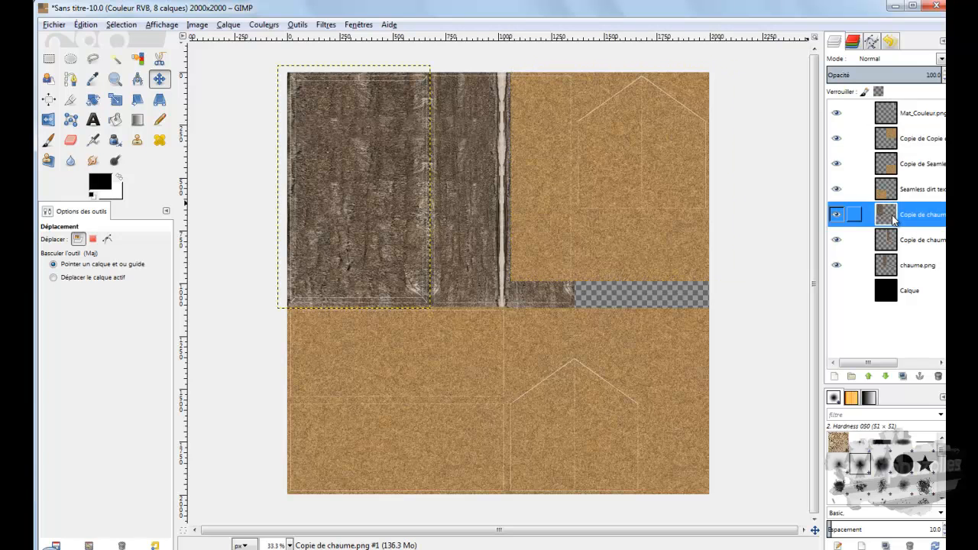
{"action": "left_click", "coordinate": [869, 377]}
{"action": "left_click", "coordinate": [869, 376]}
{"action": "left_click", "coordinate": [869, 377]}
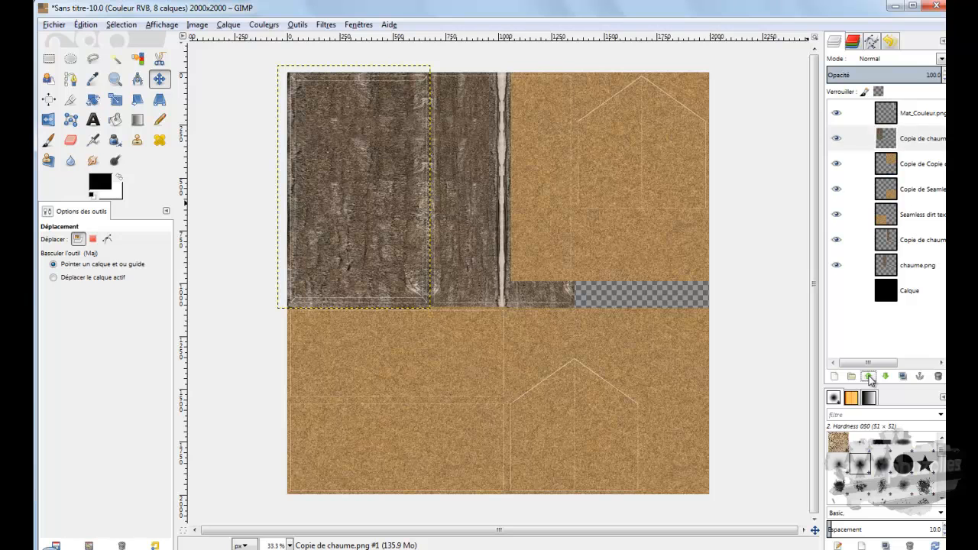
{"action": "left_click", "coordinate": [893, 240]}
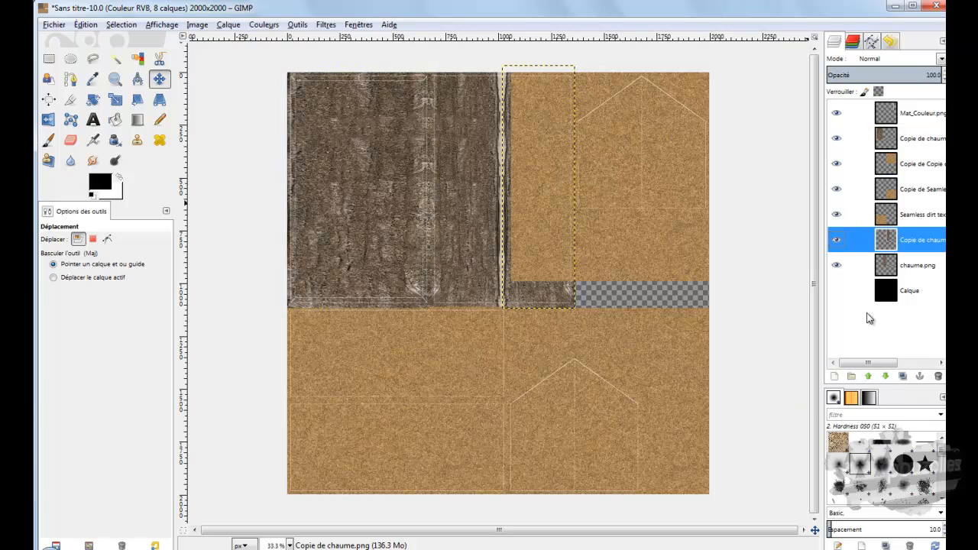
{"action": "left_click", "coordinate": [869, 376]}
{"action": "left_click", "coordinate": [868, 376]}
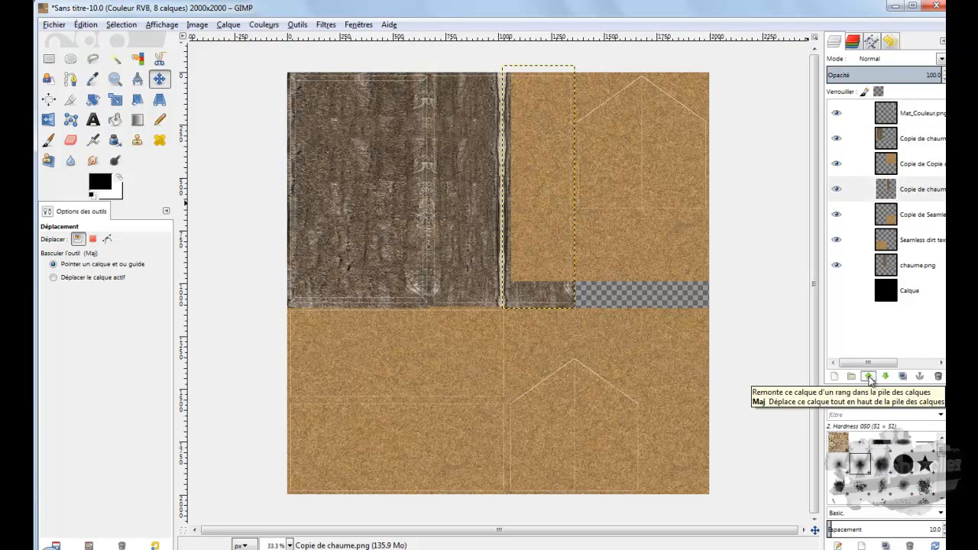
{"action": "left_click", "coordinate": [869, 377]}
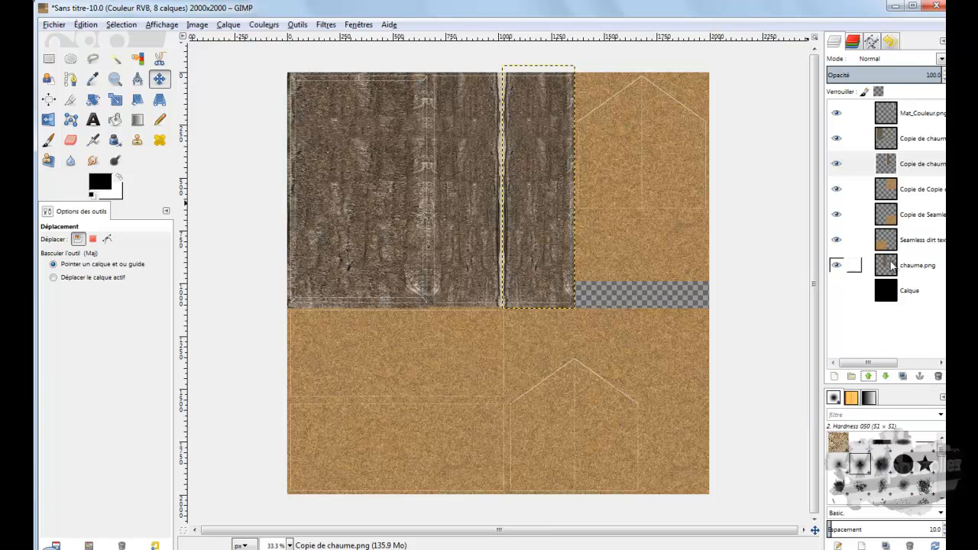
{"action": "left_click", "coordinate": [888, 271]}
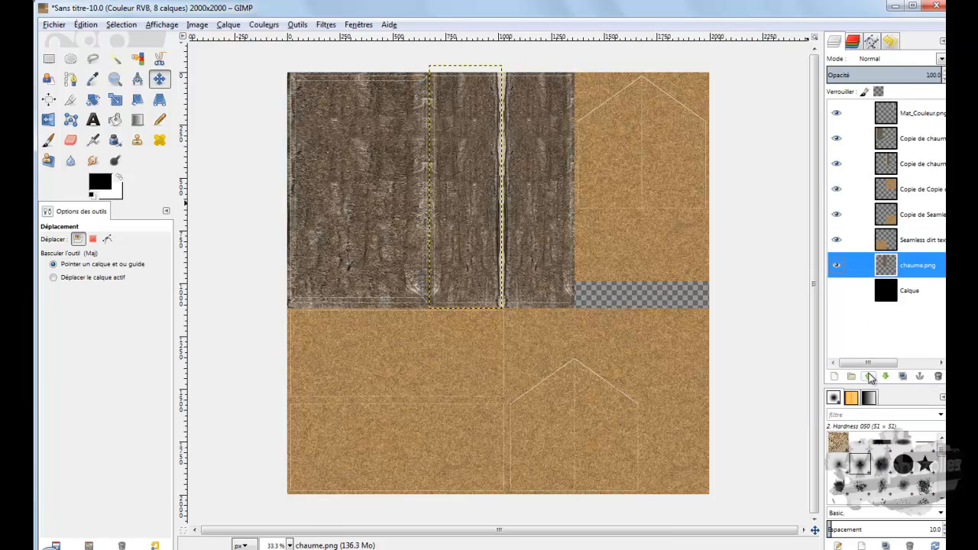
{"action": "left_click", "coordinate": [869, 377]}
{"action": "left_click", "coordinate": [869, 377]}
{"action": "left_click", "coordinate": [868, 377]}
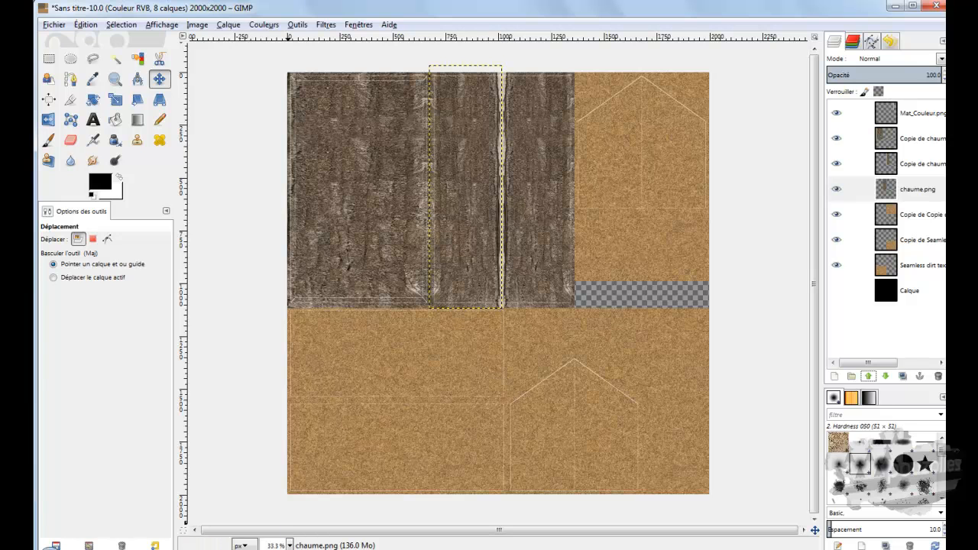
Step: Switch to CINEMA 4D and bring up the open document Sans titre 2.c4d to view the finished textured house
{"action": "key", "text": "alt+Tab"}
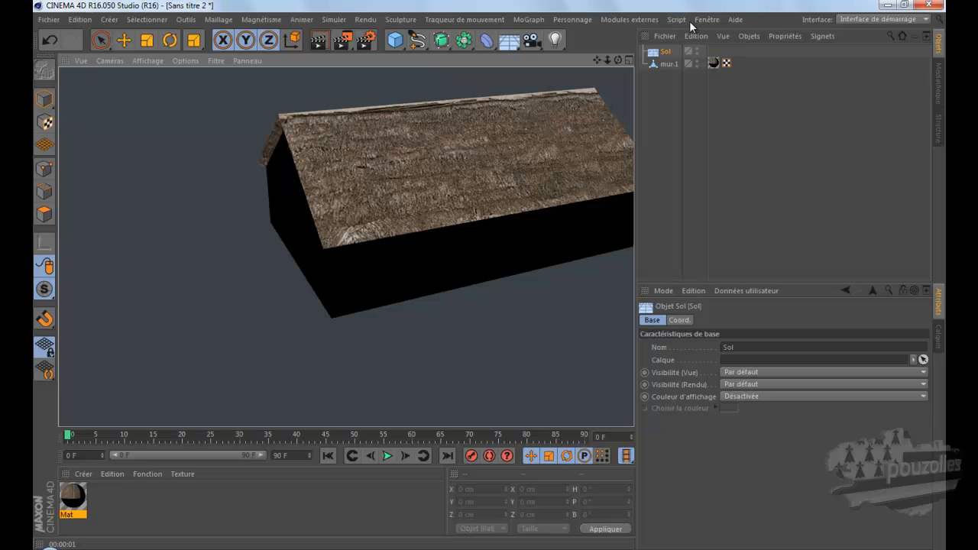
{"action": "left_click", "coordinate": [706, 19]}
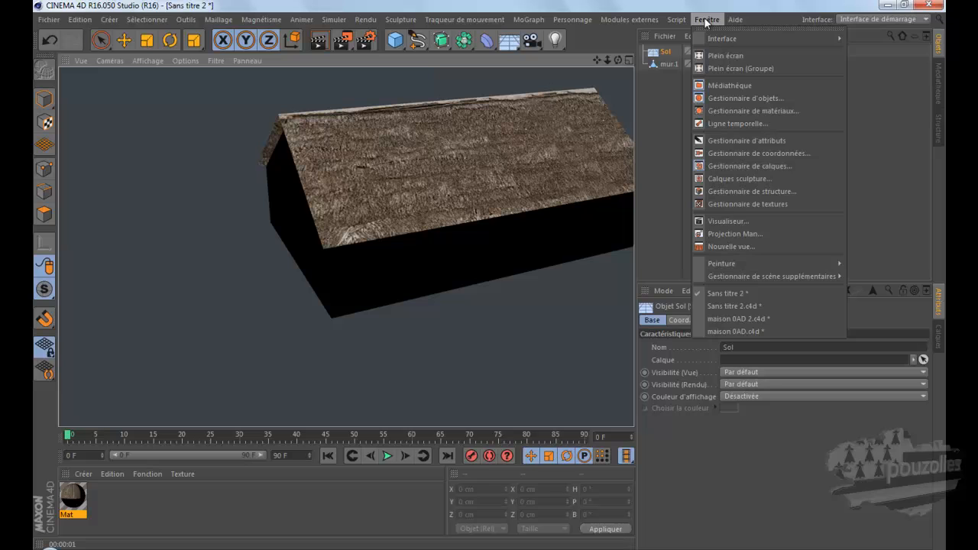
{"action": "left_click", "coordinate": [707, 306]}
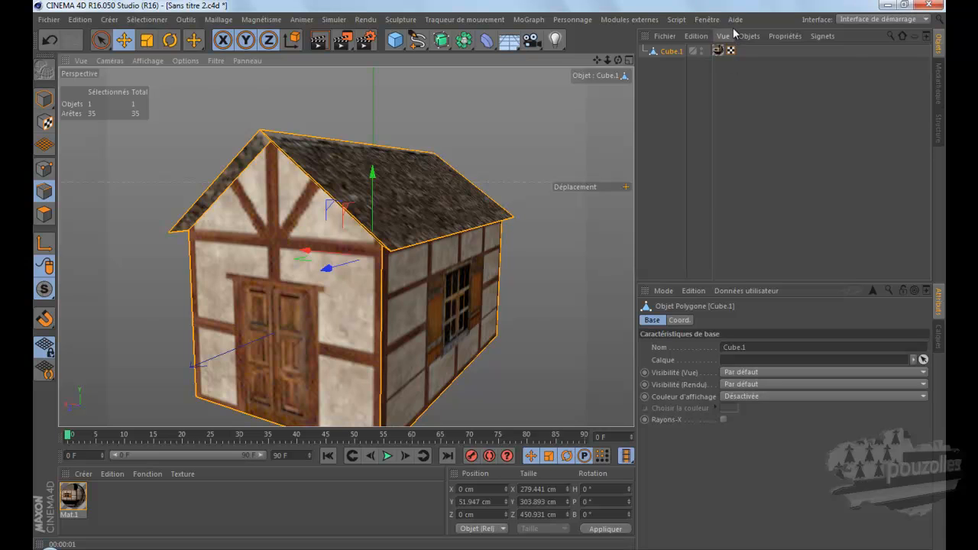
Step: Bring back the open CINEMA 4D document containing the ground plane and partly textured house, and switch to GIMP
{"action": "left_click", "coordinate": [707, 20]}
{"action": "left_click", "coordinate": [717, 292]}
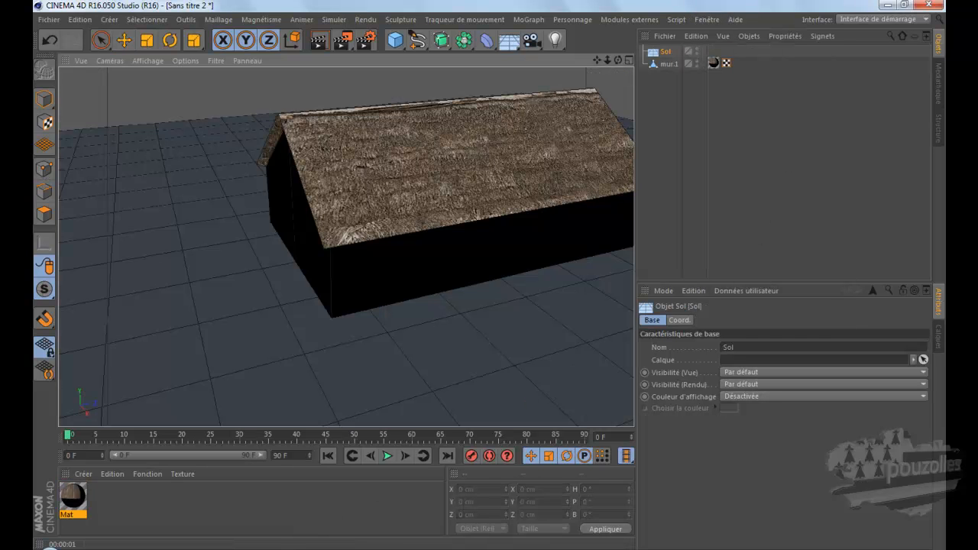
{"action": "key", "text": "alt+Tab"}
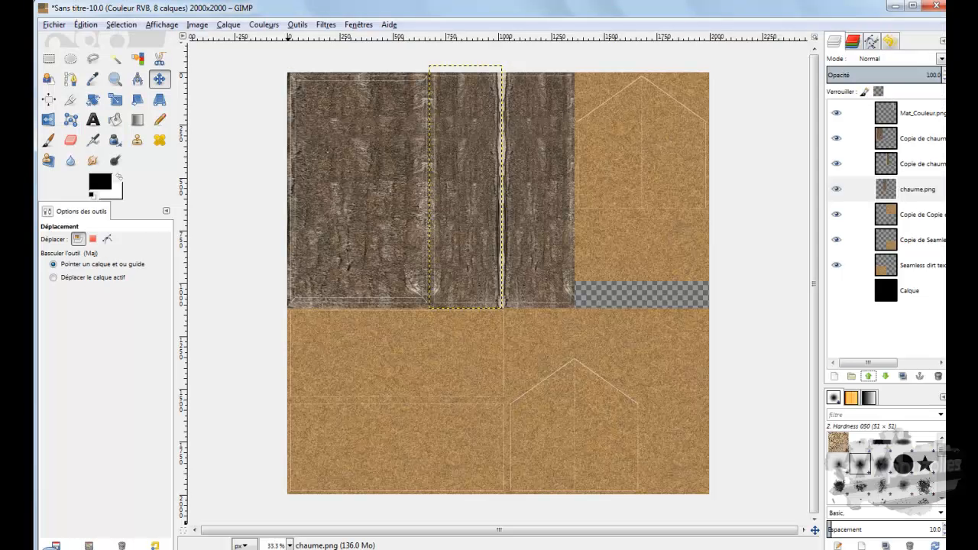
{"action": "left_click", "coordinate": [121, 549]}
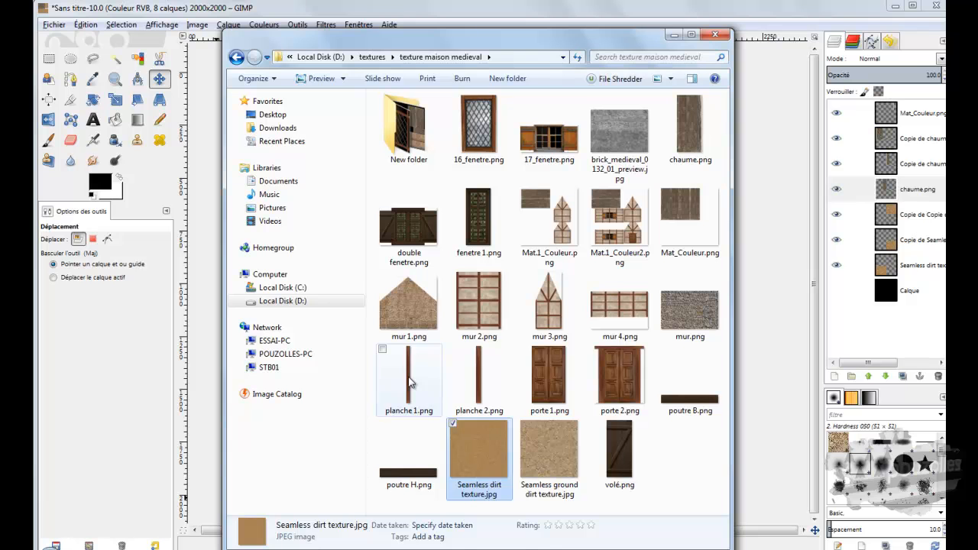
{"action": "left_click", "coordinate": [410, 382]}
{"action": "left_click", "coordinate": [474, 372]}
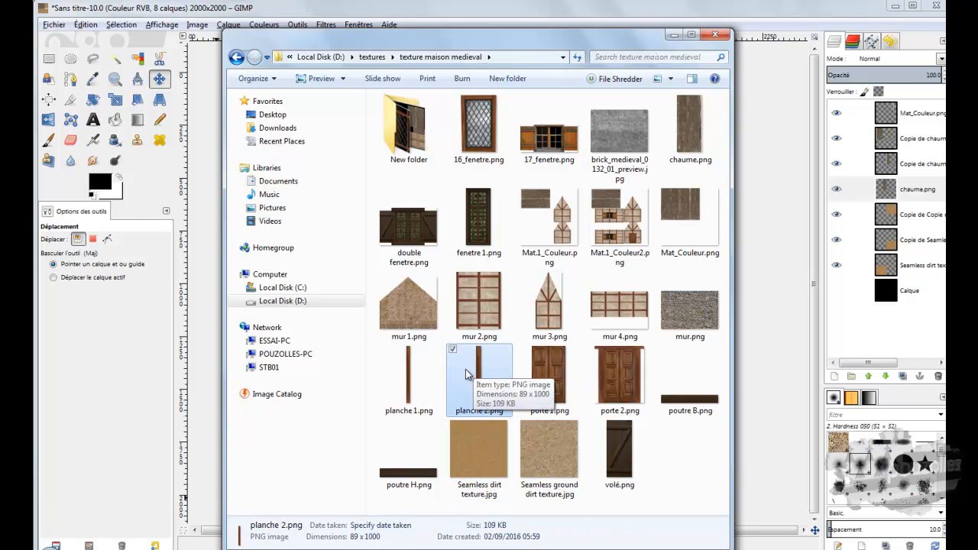
{"action": "left_click", "coordinate": [673, 401]}
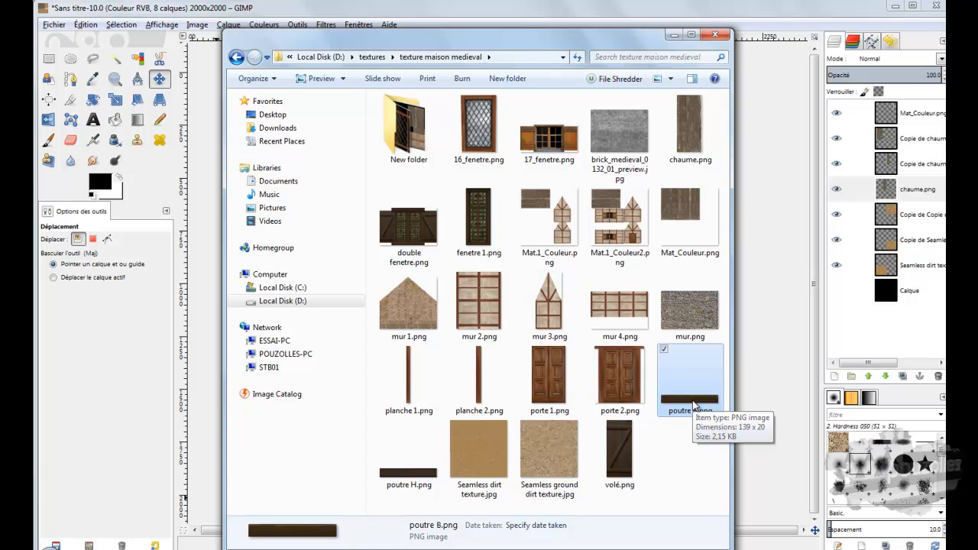
{"action": "left_click_drag", "start_coordinate": [693, 405], "coordinate": [204, 341]}
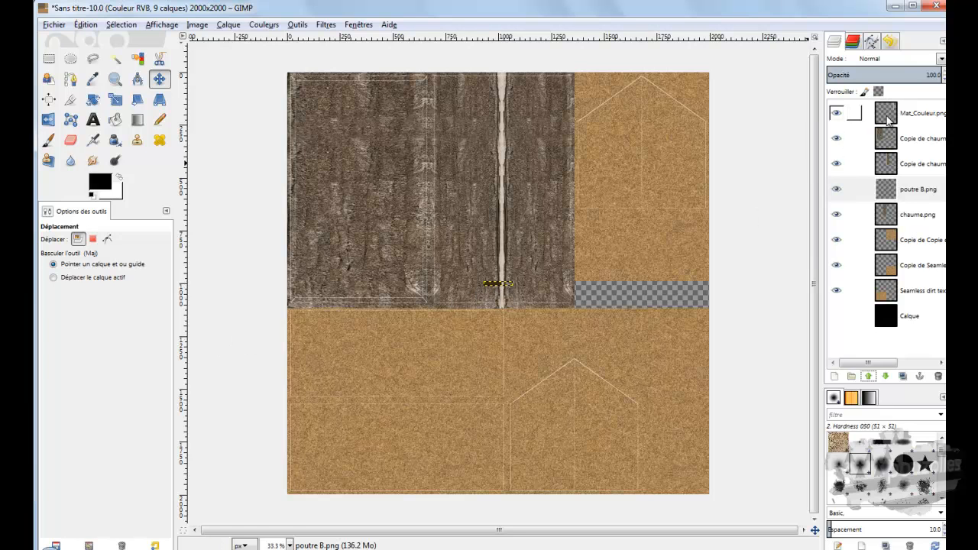
{"action": "left_click", "coordinate": [889, 190]}
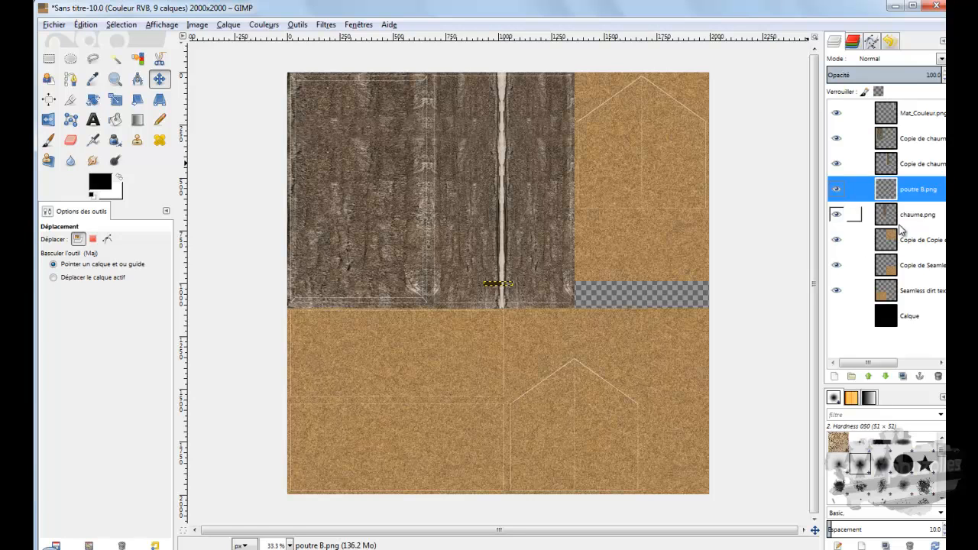
{"action": "left_click", "coordinate": [938, 376]}
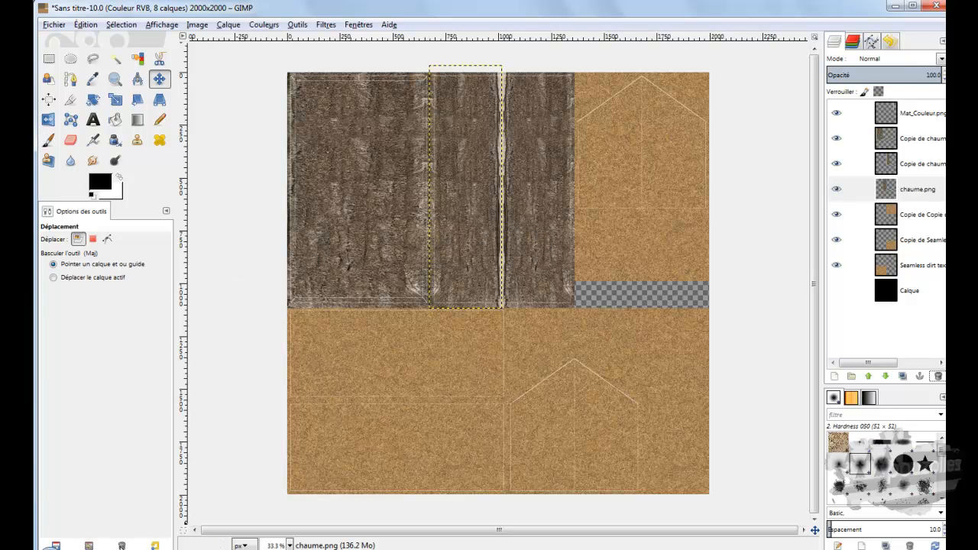
Step: Browse from the texture maison medieval folder to textures > bois > vieux bois exterieur > New folder
{"action": "left_click", "coordinate": [149, 514]}
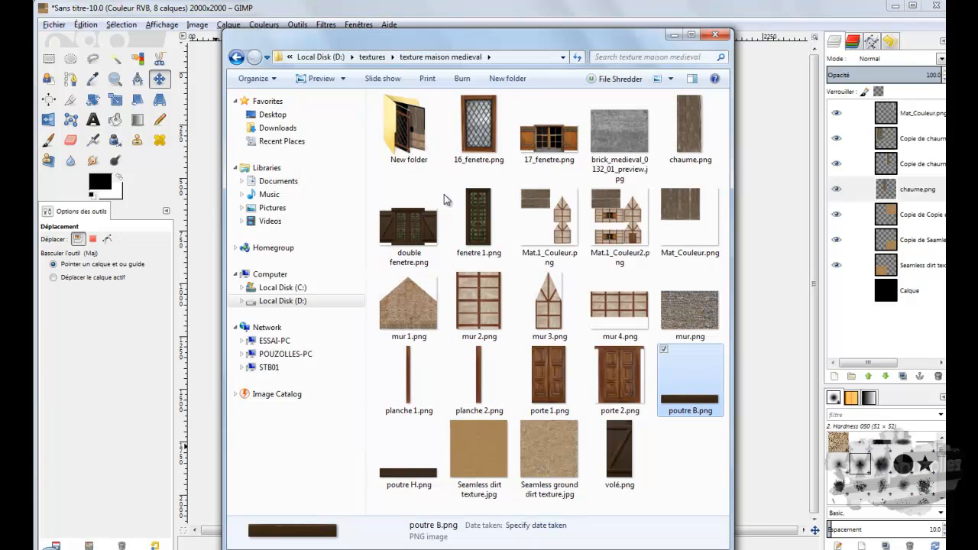
{"action": "left_click", "coordinate": [373, 58]}
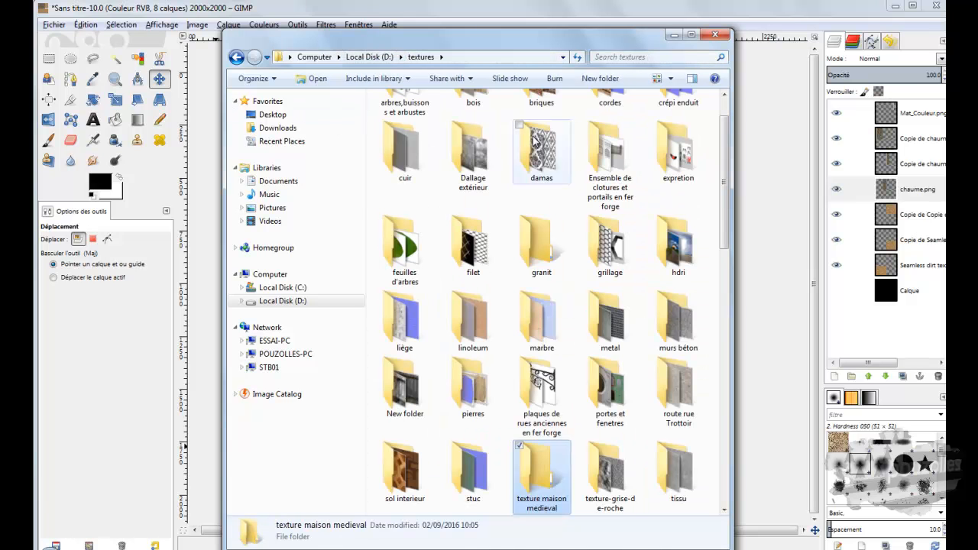
{"action": "scroll", "coordinate": [489, 221], "scroll_direction": "up", "scroll_amount": 1}
{"action": "double_click", "coordinate": [473, 136]}
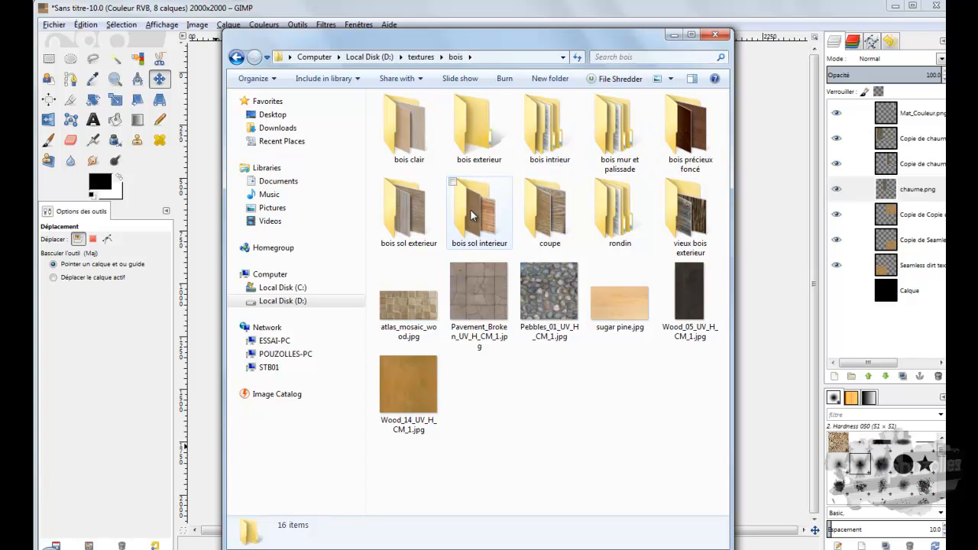
{"action": "double_click", "coordinate": [690, 215]}
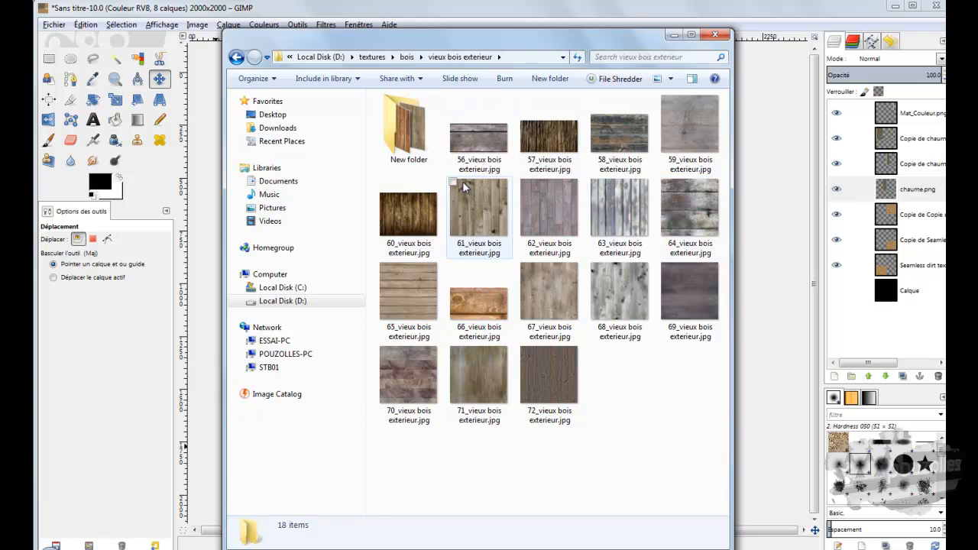
{"action": "left_click", "coordinate": [418, 143]}
{"action": "double_click", "coordinate": [418, 144]}
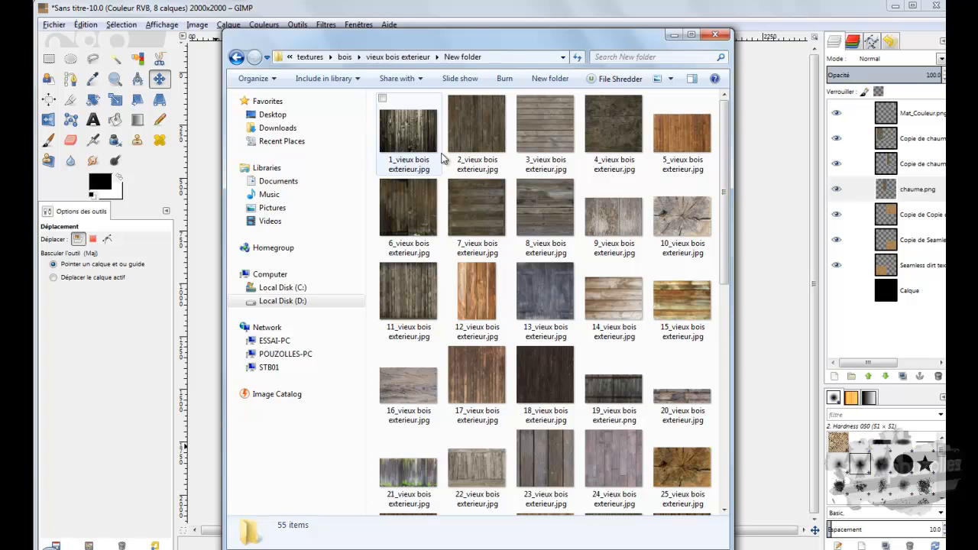
Step: Import 52_vieux bois exterieur.jpg as a new layer and move it over the lower-left dirt area of the texture
{"action": "scroll", "coordinate": [462, 367], "scroll_direction": "down", "scroll_amount": 5}
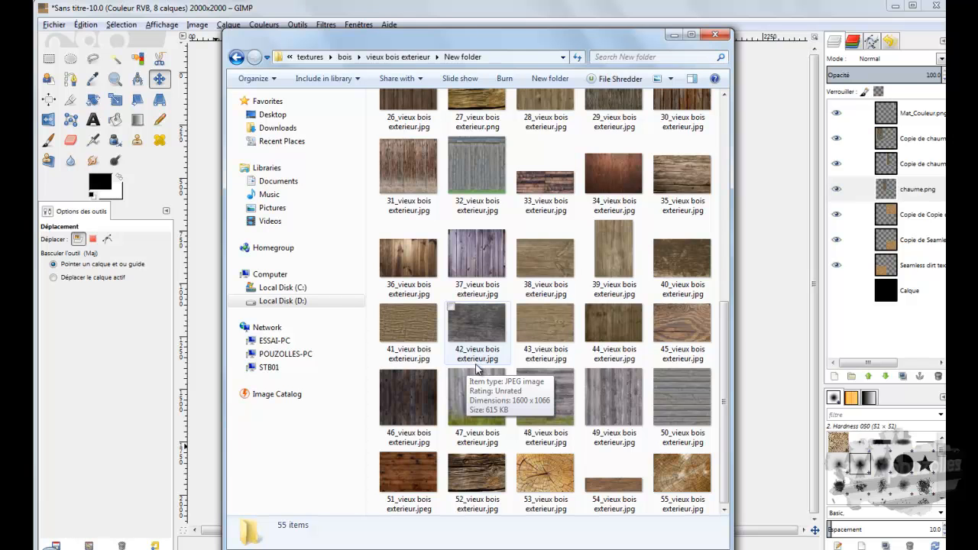
{"action": "left_click", "coordinate": [475, 470]}
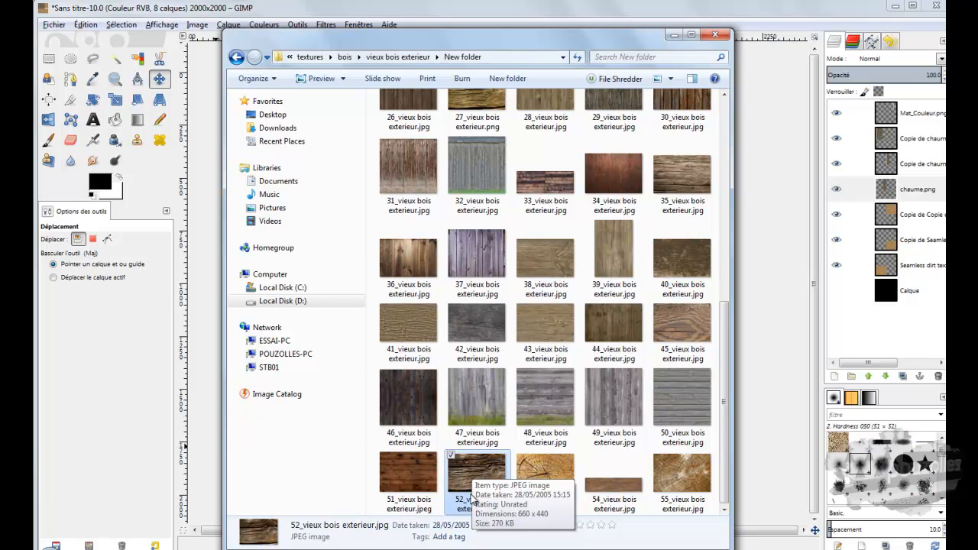
{"action": "left_click_drag", "start_coordinate": [472, 474], "coordinate": [365, 176]}
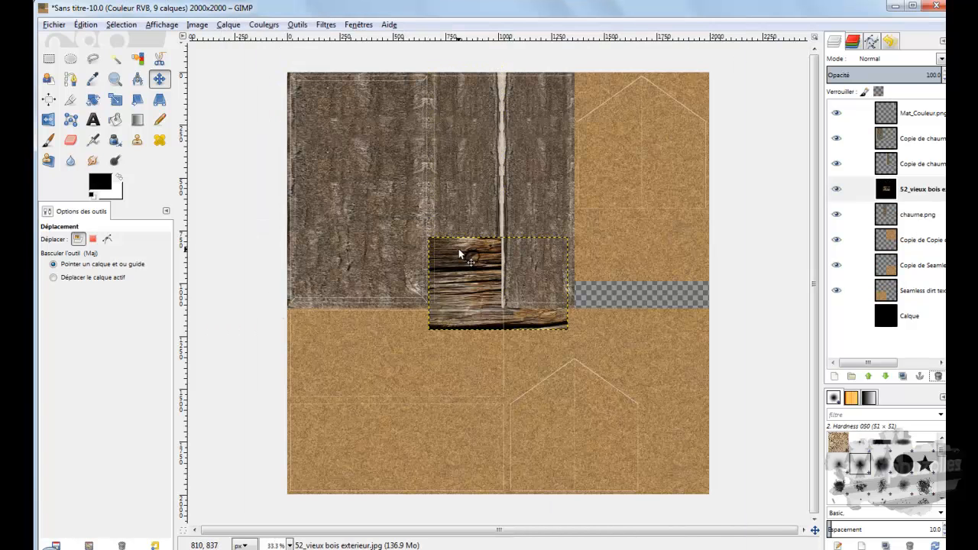
{"action": "left_click_drag", "start_coordinate": [462, 252], "coordinate": [364, 361]}
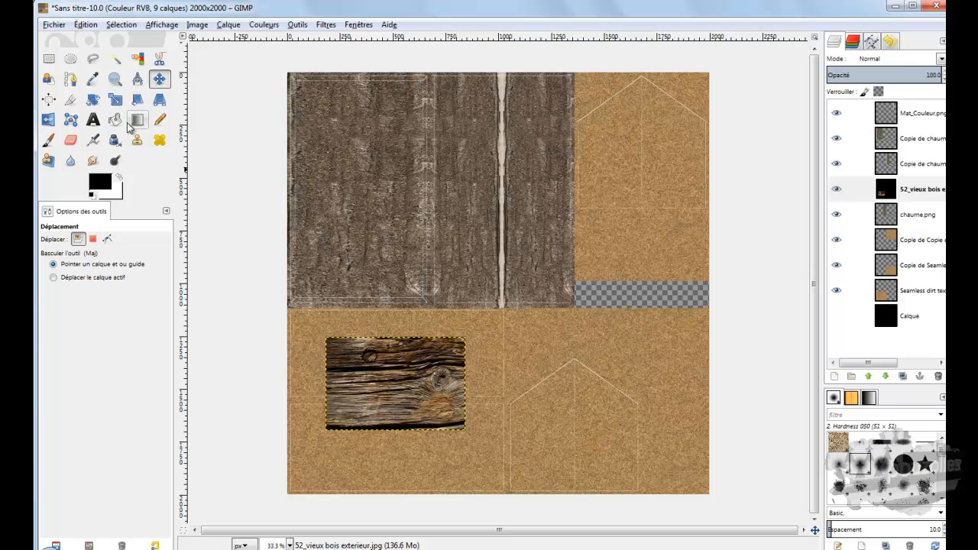
Step: Scale the 52_vieux bois exterieur.jpg layer into a thin horizontal beam, reducing its height and stretching its length past the side-wall outlines
{"action": "left_click", "coordinate": [115, 100]}
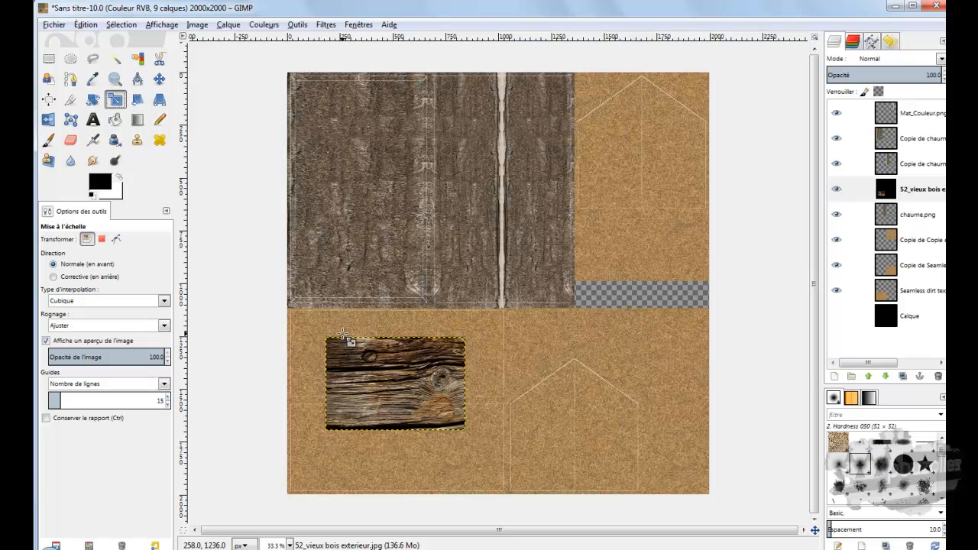
{"action": "left_click", "coordinate": [379, 358]}
{"action": "left_click_drag", "start_coordinate": [399, 344], "coordinate": [393, 414]}
{"action": "left_click_drag", "start_coordinate": [469, 423], "coordinate": [604, 423]}
{"action": "left_click", "coordinate": [794, 353]}
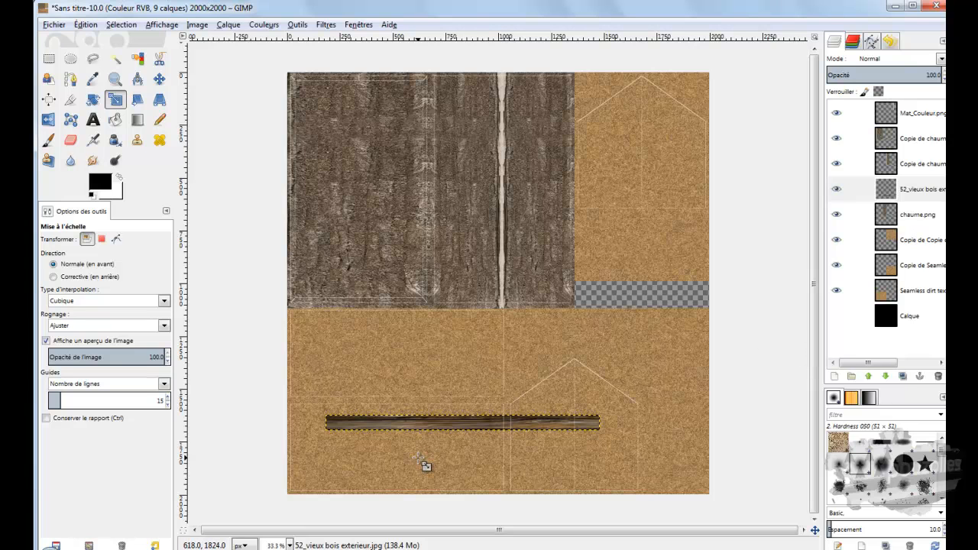
Step: Move the wooden beam onto the top edge of the upper side-wall outline, just below the thatch
{"action": "left_click", "coordinate": [159, 79]}
{"action": "left_click_drag", "start_coordinate": [454, 418], "coordinate": [389, 315]}
{"action": "scroll", "coordinate": [327, 307], "scroll_direction": "up", "scroll_amount": 1, "text": "ctrl"}
{"action": "scroll", "coordinate": [327, 308], "scroll_direction": "up", "scroll_amount": 2, "text": "ctrl"}
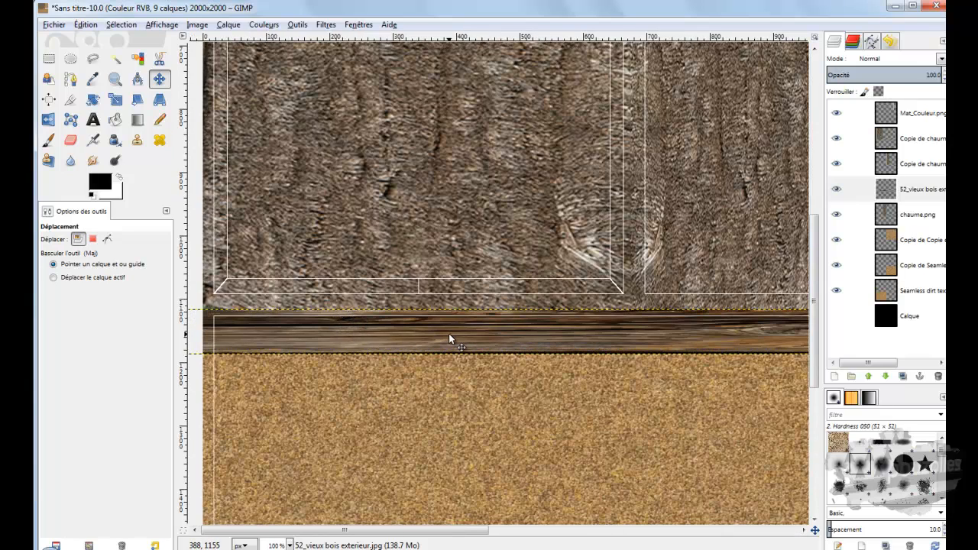
{"action": "left_click_drag", "start_coordinate": [448, 333], "coordinate": [449, 314]}
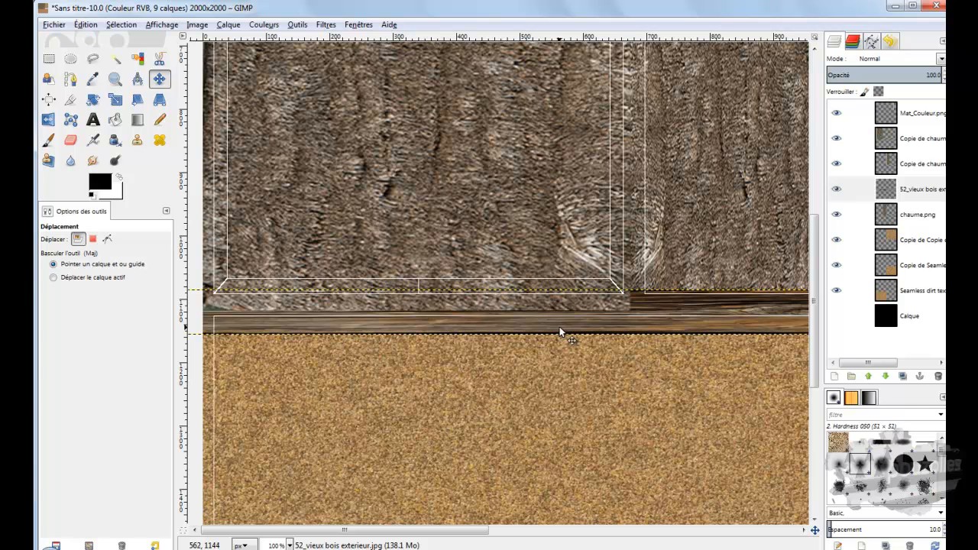
Step: Duplicate the wooden beam layer and move the copy down onto the bottom edge of the upper side-wall outline
{"action": "right_click", "coordinate": [888, 191]}
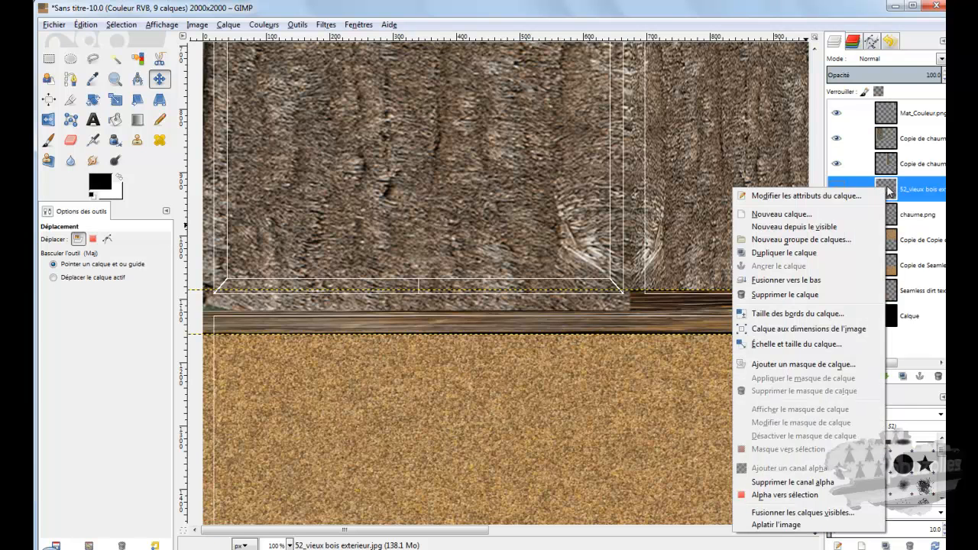
{"action": "left_click", "coordinate": [790, 255]}
{"action": "scroll", "coordinate": [684, 300], "scroll_direction": "down", "scroll_amount": 5}
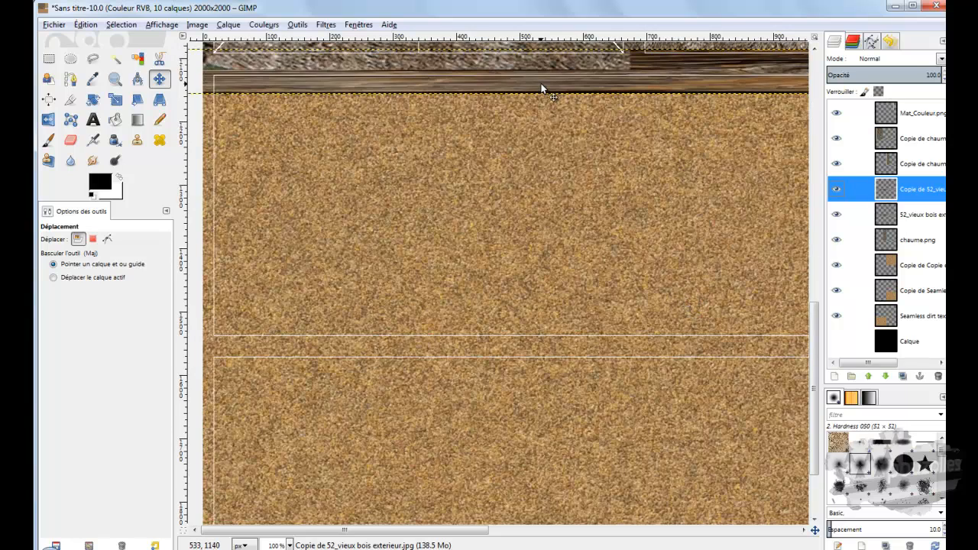
{"action": "left_click_drag", "start_coordinate": [540, 83], "coordinate": [541, 352]}
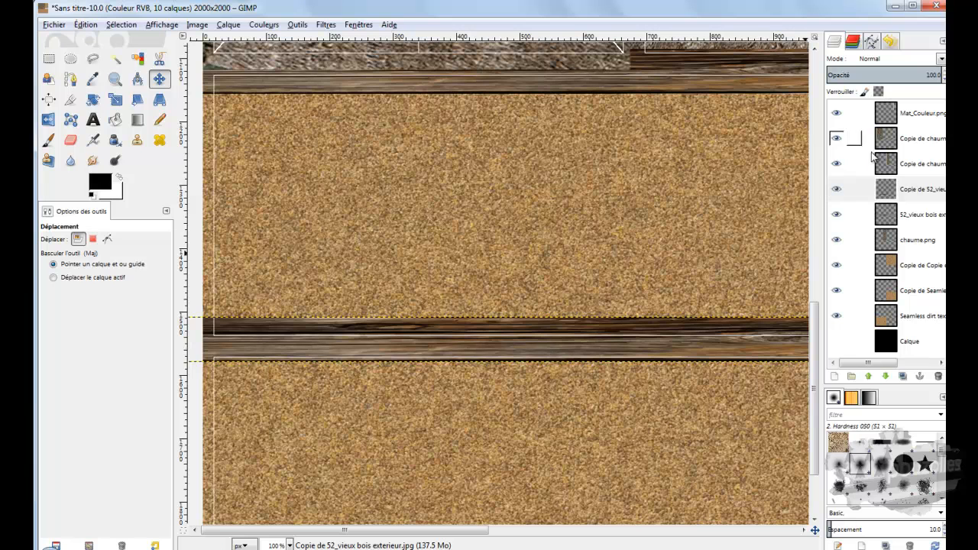
Step: Duplicate the middle beam copy and shift the new copy slightly down over the top edge of the lower side-wall outline
{"action": "scroll", "coordinate": [657, 380], "scroll_direction": "down", "scroll_amount": 3}
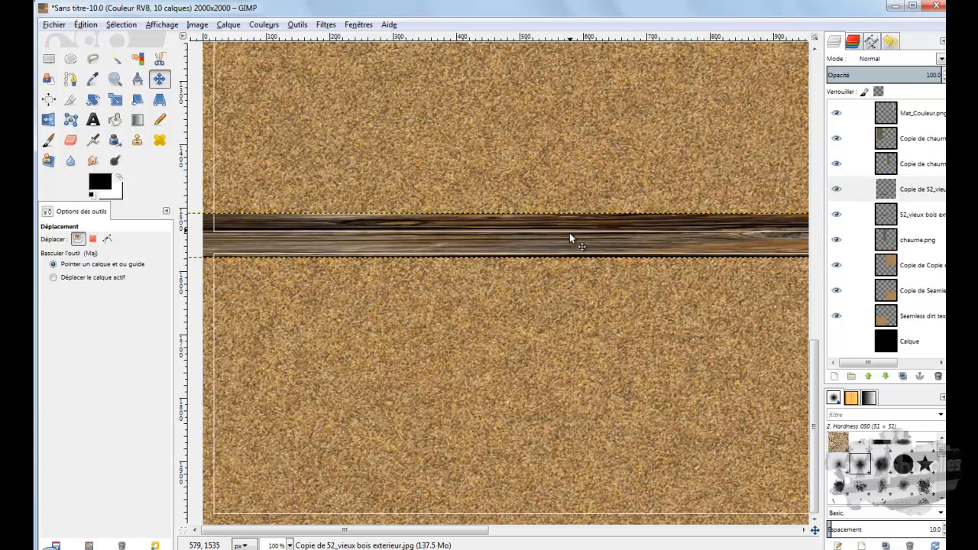
{"action": "right_click", "coordinate": [889, 193]}
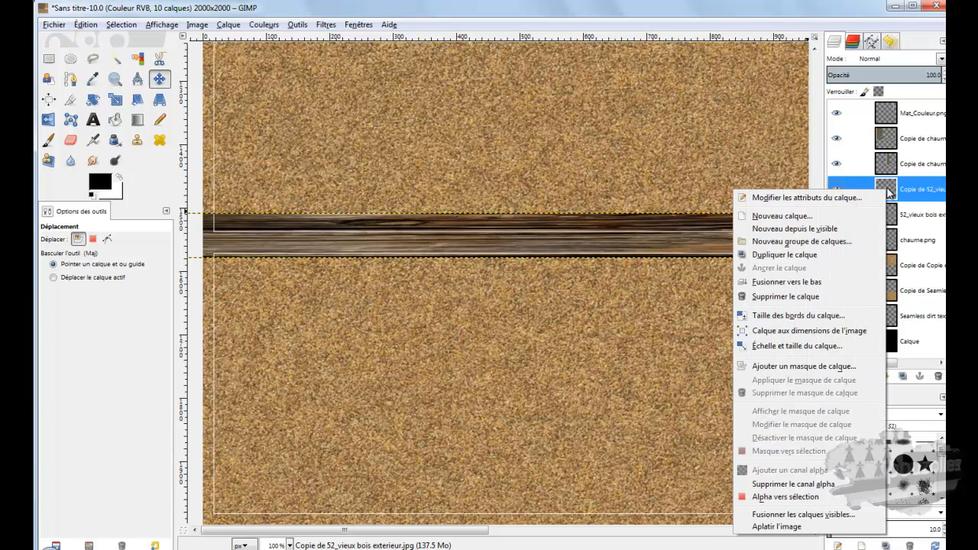
{"action": "left_click", "coordinate": [785, 255]}
{"action": "left_click_drag", "start_coordinate": [603, 239], "coordinate": [605, 260]}
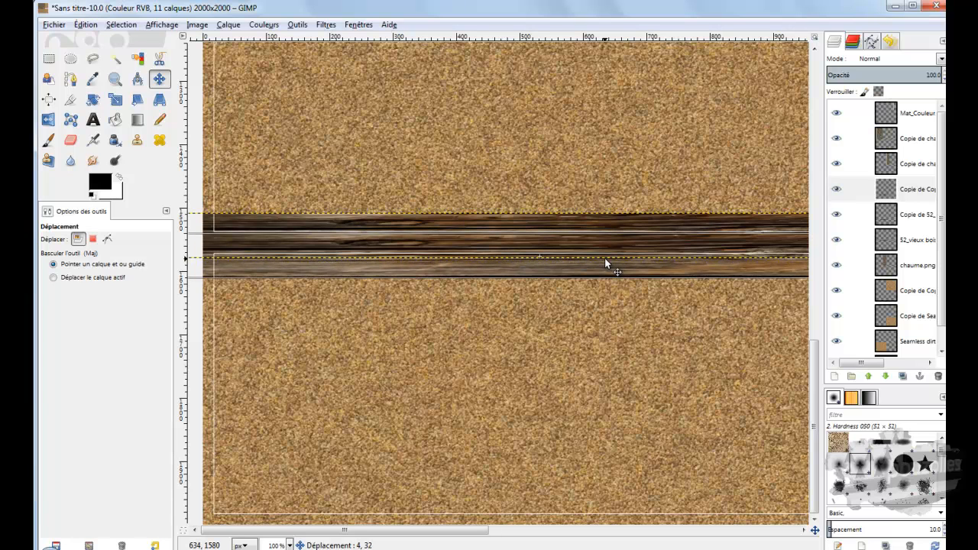
{"action": "left_click_drag", "start_coordinate": [604, 258], "coordinate": [604, 257]}
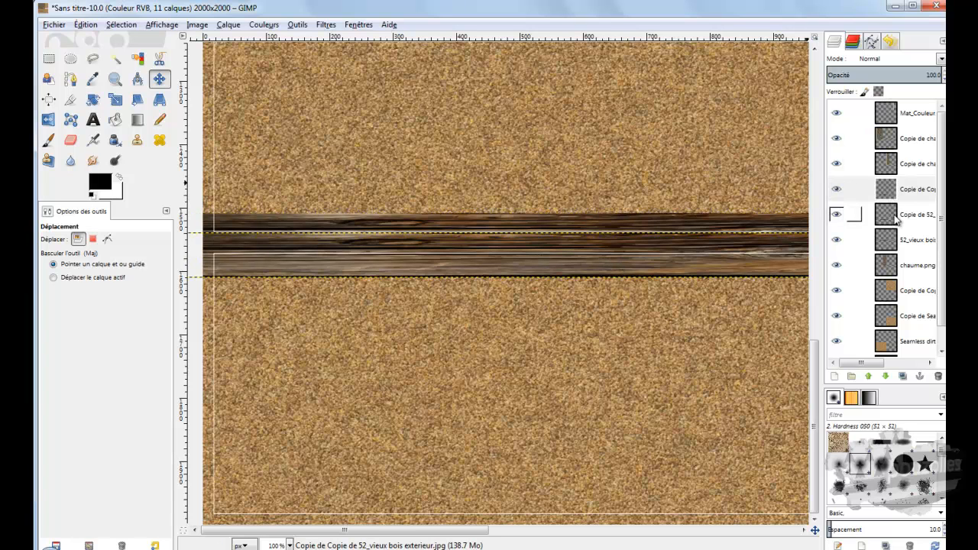
Step: Duplicate the latest beam copy and move the new one down onto the bottom edge of the lower side-wall outline
{"action": "right_click", "coordinate": [888, 191]}
{"action": "left_click", "coordinate": [806, 258]}
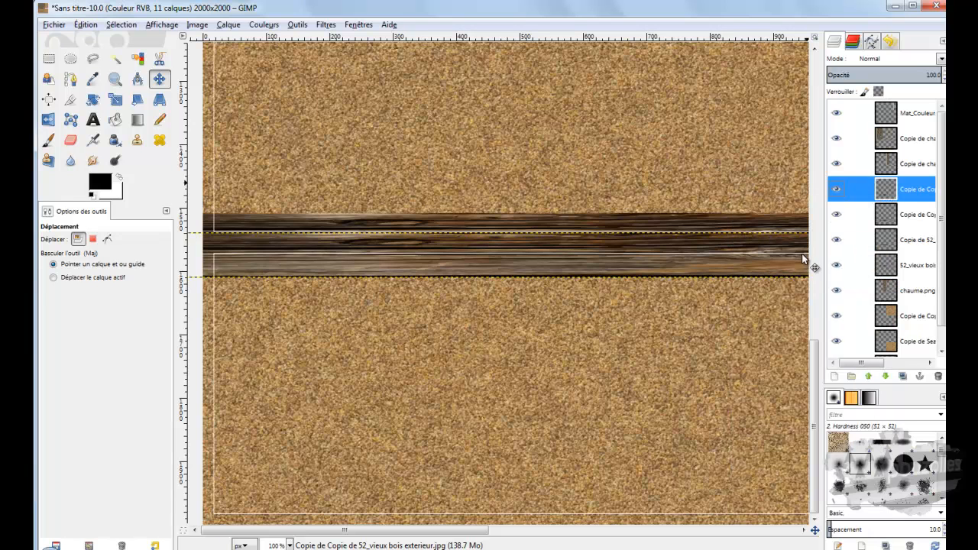
{"action": "left_click_drag", "start_coordinate": [646, 264], "coordinate": [671, 414]}
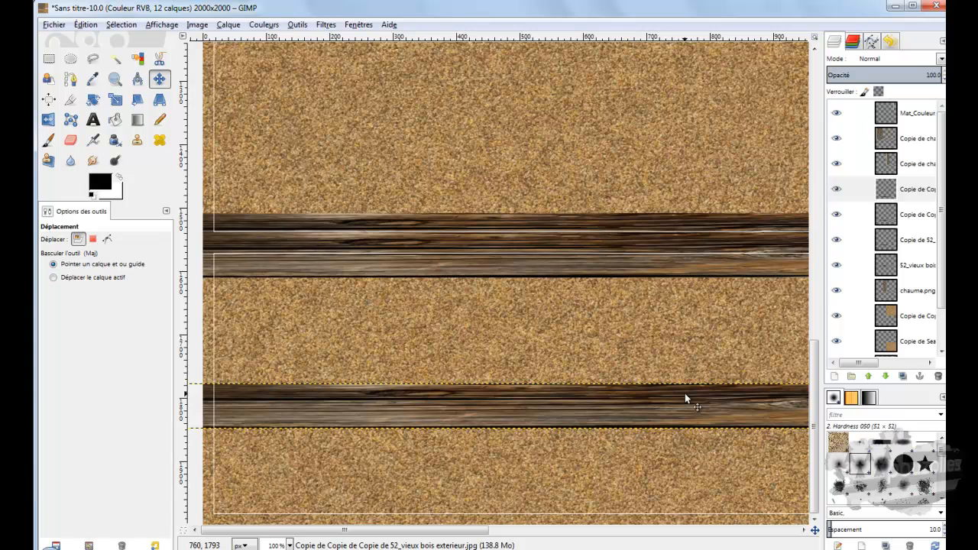
{"action": "left_click_drag", "start_coordinate": [695, 411], "coordinate": [709, 518]}
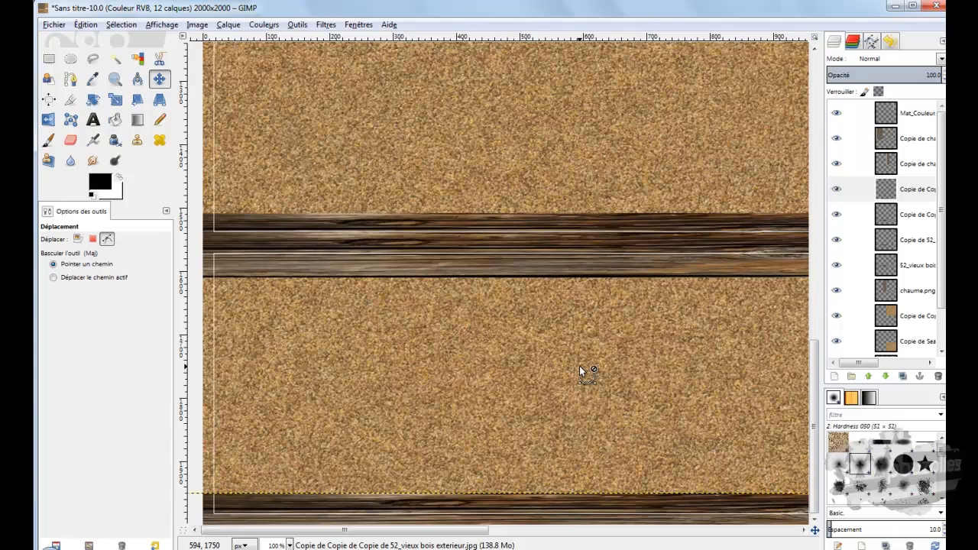
Step: Raise the dirt texture copy behind the lower gable outline above all the horizontal wooden beam layers
{"action": "scroll", "coordinate": [579, 367], "scroll_direction": "down", "scroll_amount": 2, "text": "ctrl"}
{"action": "scroll", "coordinate": [579, 366], "scroll_direction": "down", "scroll_amount": 1, "text": "ctrl"}
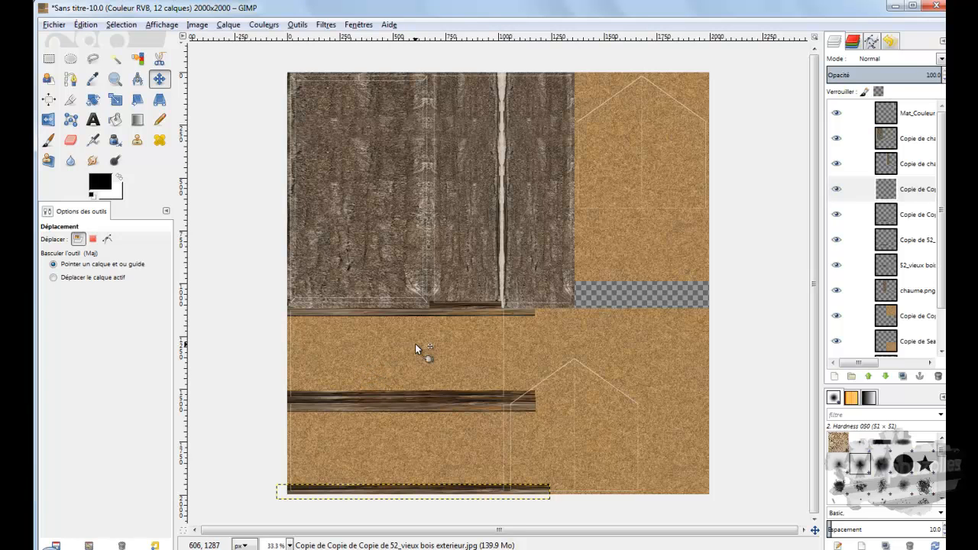
{"action": "left_click", "coordinate": [533, 343]}
{"action": "left_click", "coordinate": [534, 343]}
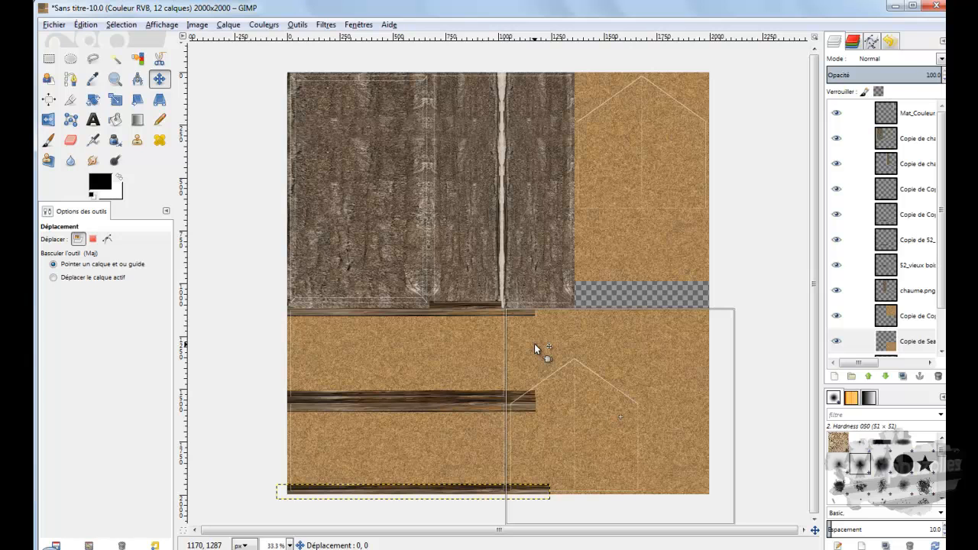
{"action": "left_click", "coordinate": [534, 344]}
{"action": "left_click", "coordinate": [534, 344]}
{"action": "left_click", "coordinate": [534, 343]}
{"action": "left_click", "coordinate": [893, 342]}
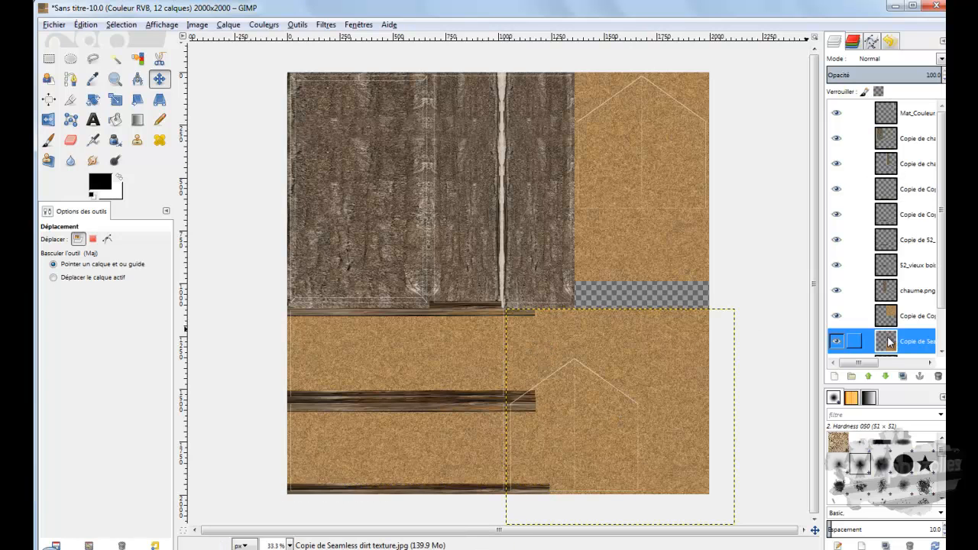
{"action": "left_click", "coordinate": [869, 376]}
{"action": "left_click", "coordinate": [869, 377]}
{"action": "left_click", "coordinate": [869, 377]}
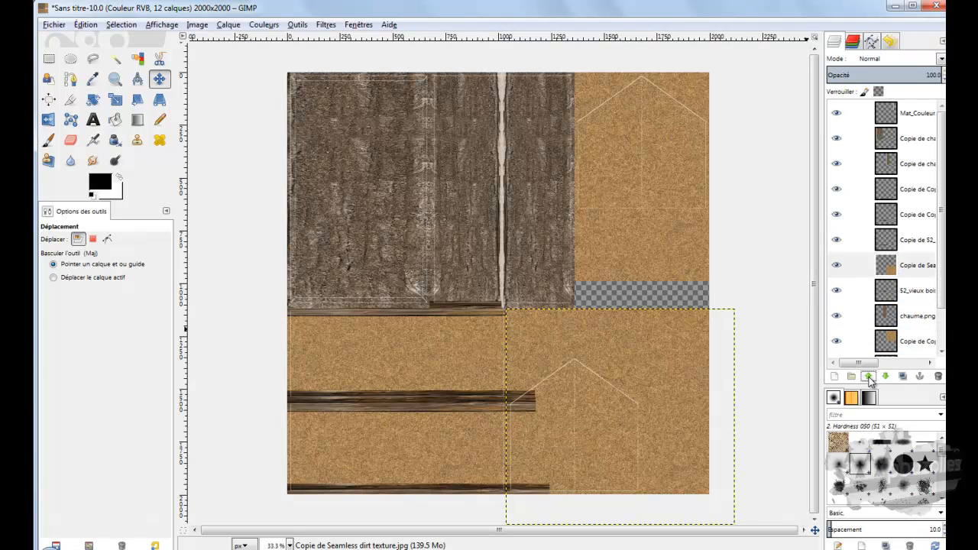
{"action": "left_click", "coordinate": [869, 376]}
{"action": "left_click", "coordinate": [869, 376]}
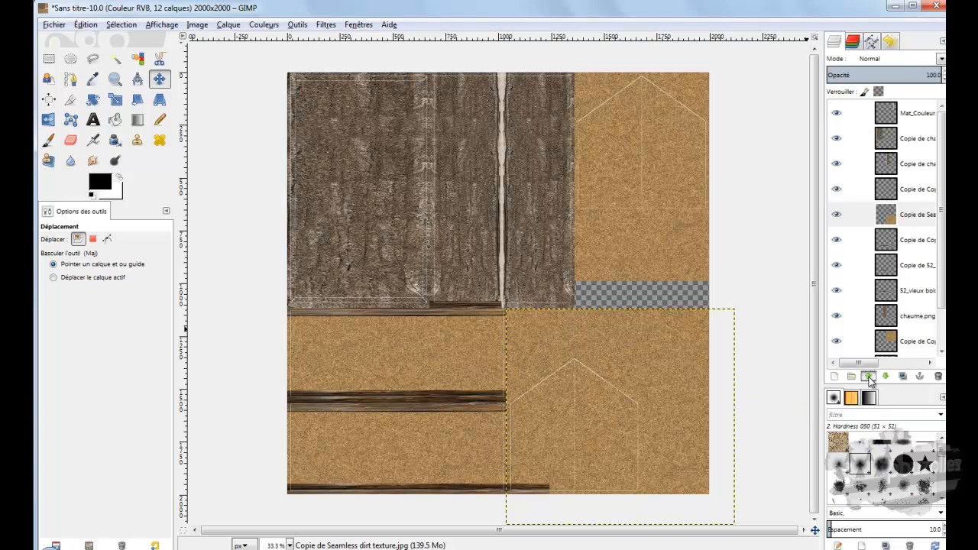
{"action": "left_click", "coordinate": [869, 376]}
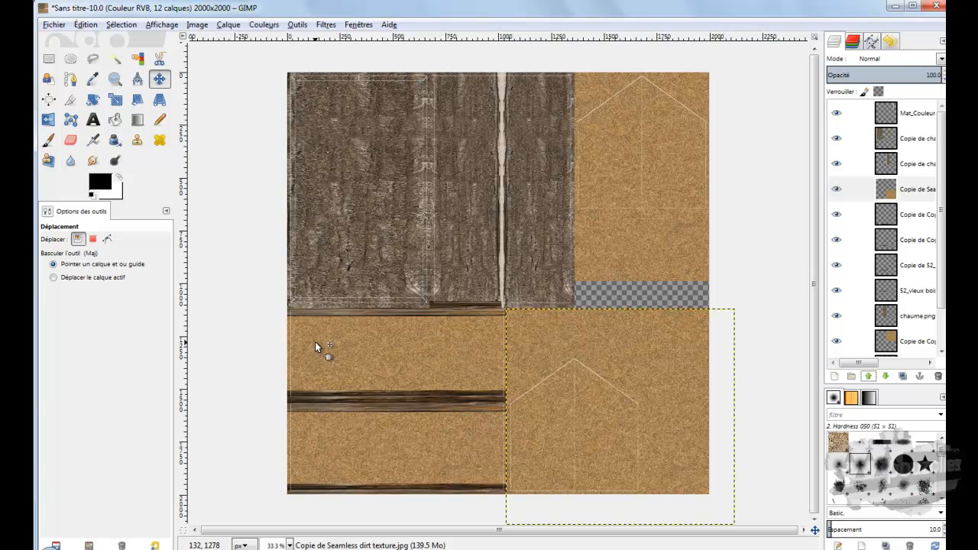
Step: Duplicate the beam layer lying along the bottom edge of the lower side-wall outline
{"action": "scroll", "coordinate": [330, 353], "scroll_direction": "up", "scroll_amount": 1, "text": "ctrl"}
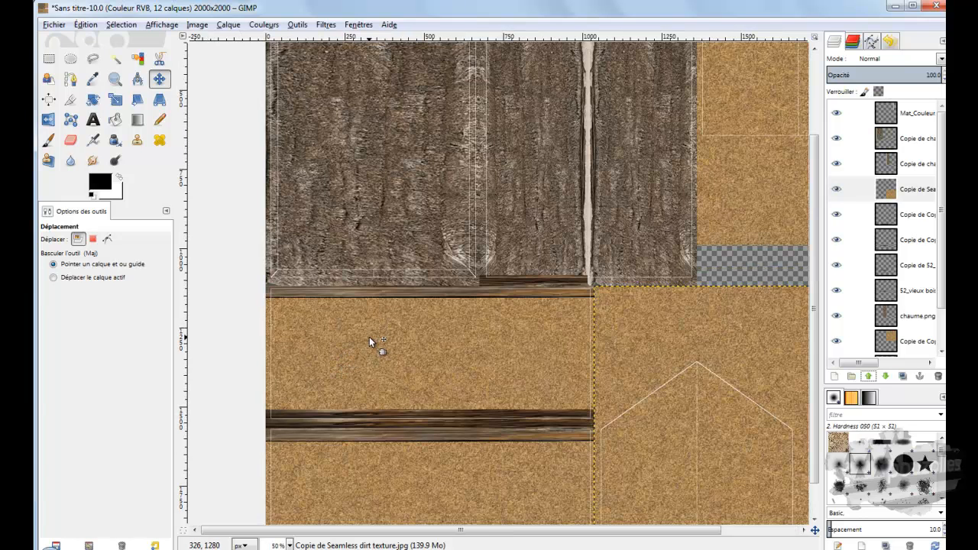
{"action": "scroll", "coordinate": [368, 336], "scroll_direction": "down", "scroll_amount": 1}
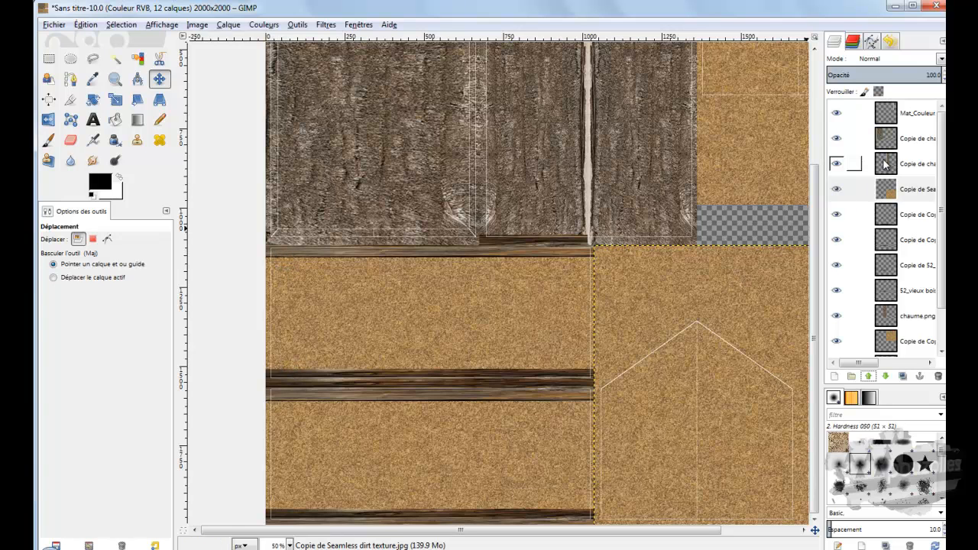
{"action": "left_click", "coordinate": [888, 218]}
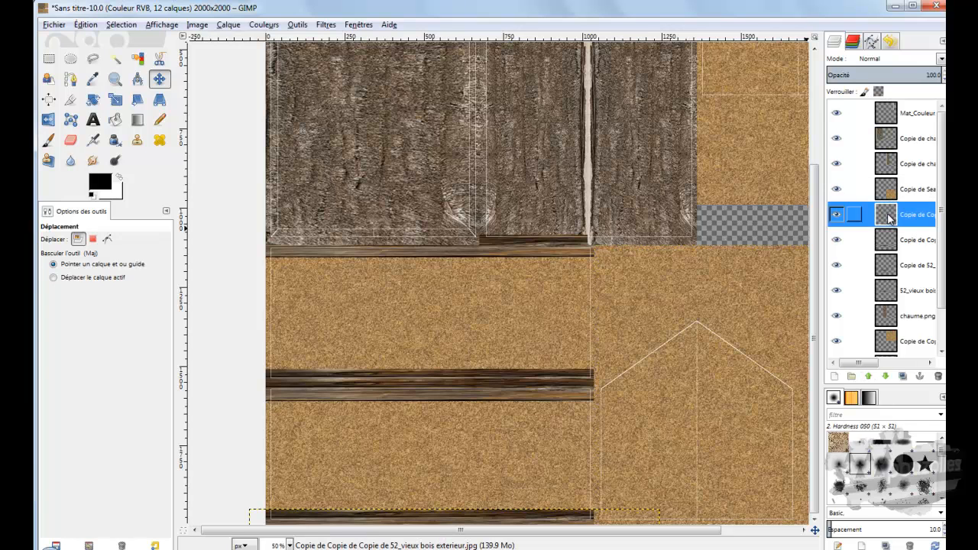
{"action": "right_click", "coordinate": [888, 218]}
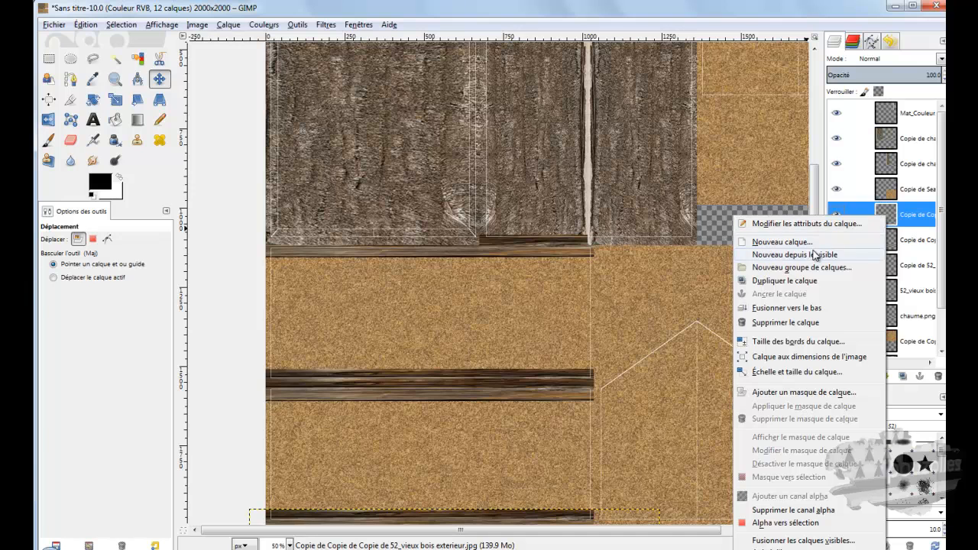
{"action": "left_click", "coordinate": [797, 282]}
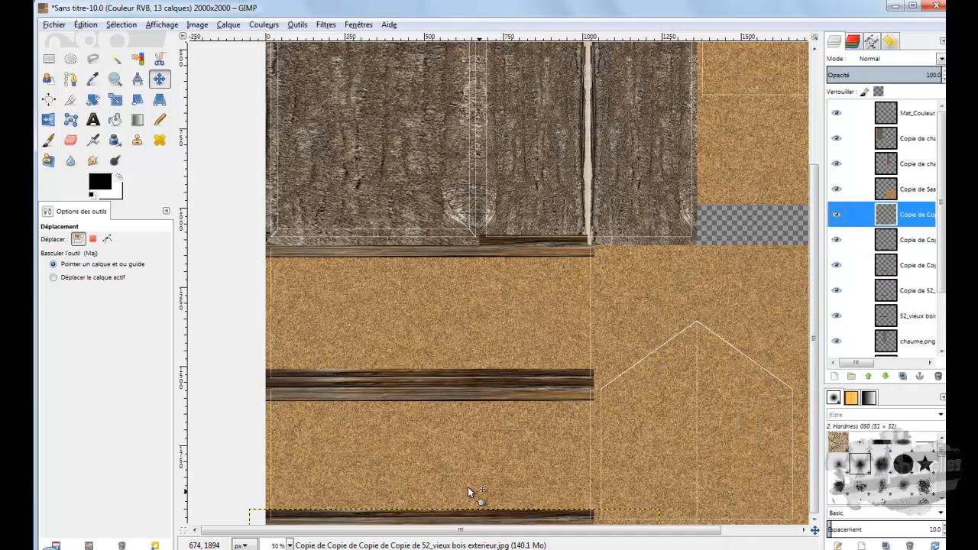
Step: Rotate the duplicated beam a quarter turn so that it stands vertically
{"action": "left_click", "coordinate": [92, 100]}
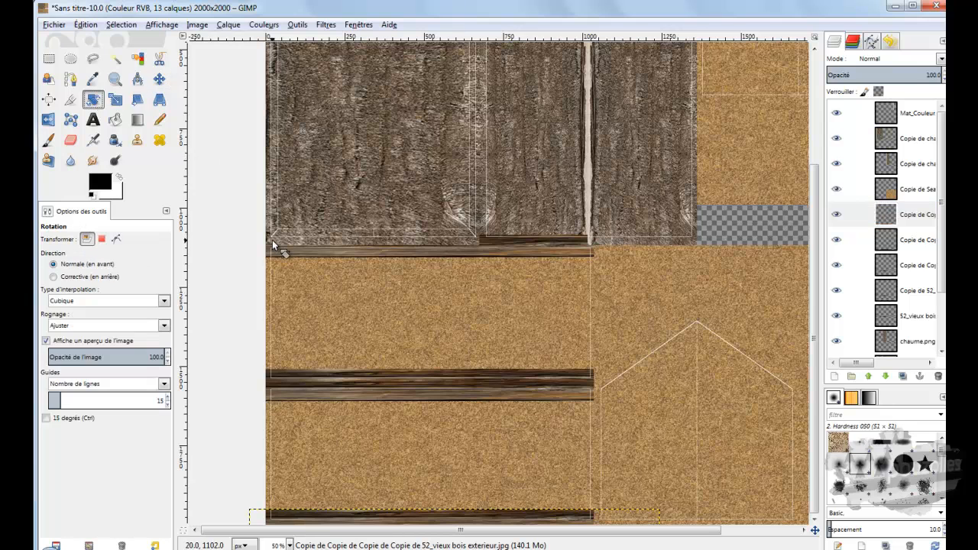
{"action": "left_click", "coordinate": [383, 517]}
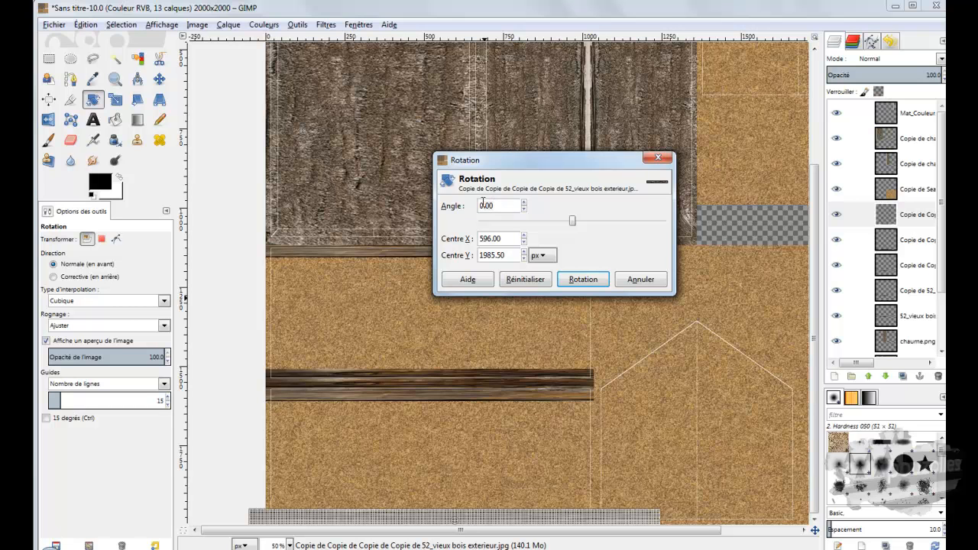
{"action": "left_click", "coordinate": [524, 203]}
{"action": "left_click_drag", "start_coordinate": [524, 203], "coordinate": [525, 210]}
{"action": "left_click", "coordinate": [523, 203]}
{"action": "left_click", "coordinate": [524, 203]}
{"action": "left_click", "coordinate": [523, 203]}
{"action": "left_click", "coordinate": [523, 202]}
{"action": "left_click", "coordinate": [523, 203]}
{"action": "left_click", "coordinate": [523, 202]}
{"action": "left_click", "coordinate": [524, 202]}
{"action": "left_click", "coordinate": [524, 202]}
{"action": "left_click", "coordinate": [523, 202]}
{"action": "left_click", "coordinate": [523, 203]}
{"action": "left_click", "coordinate": [523, 202]}
{"action": "left_click", "coordinate": [523, 202]}
{"action": "left_click", "coordinate": [523, 202]}
{"action": "left_click", "coordinate": [523, 202]}
{"action": "left_click", "coordinate": [523, 202]}
{"action": "left_click", "coordinate": [523, 202]}
{"action": "left_click", "coordinate": [523, 202]}
{"action": "left_click", "coordinate": [523, 202]}
{"action": "left_click", "coordinate": [523, 202]}
{"action": "left_click", "coordinate": [524, 202]}
{"action": "left_click", "coordinate": [524, 202]}
{"action": "left_click", "coordinate": [523, 203]}
{"action": "left_click", "coordinate": [523, 203]}
{"action": "left_click", "coordinate": [524, 202]}
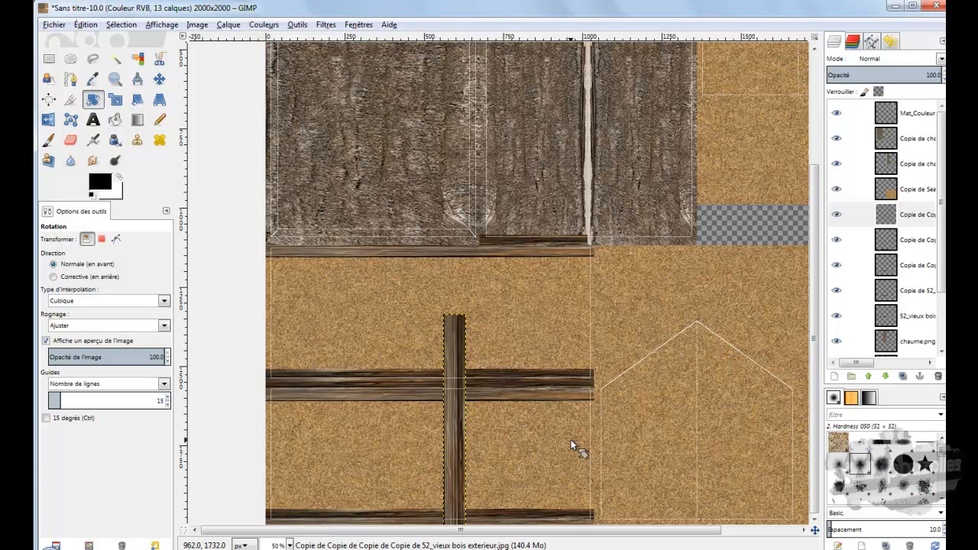
Step: Move the vertical beam onto the right edge of the side-wall outlines, starting just below the thatch
{"action": "left_click_drag", "start_coordinate": [451, 420], "coordinate": [526, 378]}
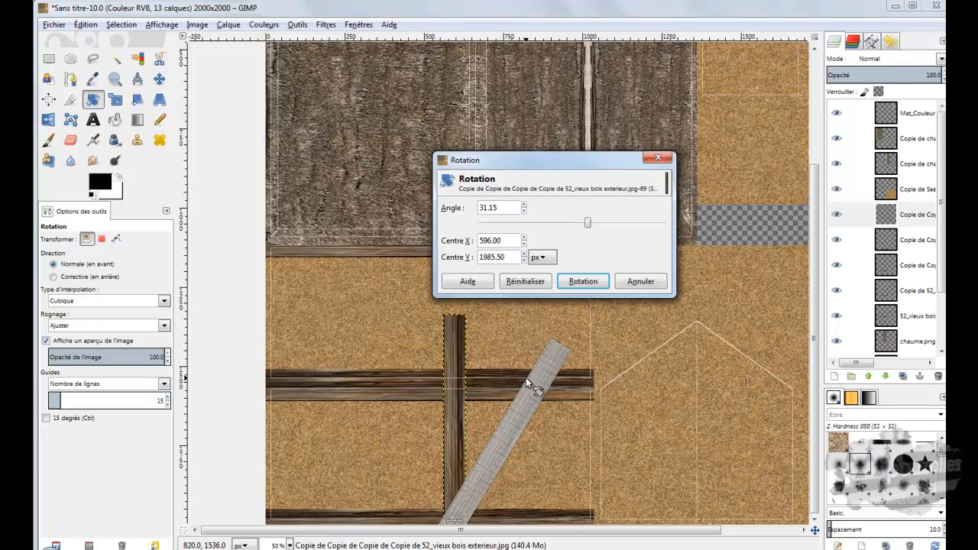
{"action": "left_click", "coordinate": [639, 281]}
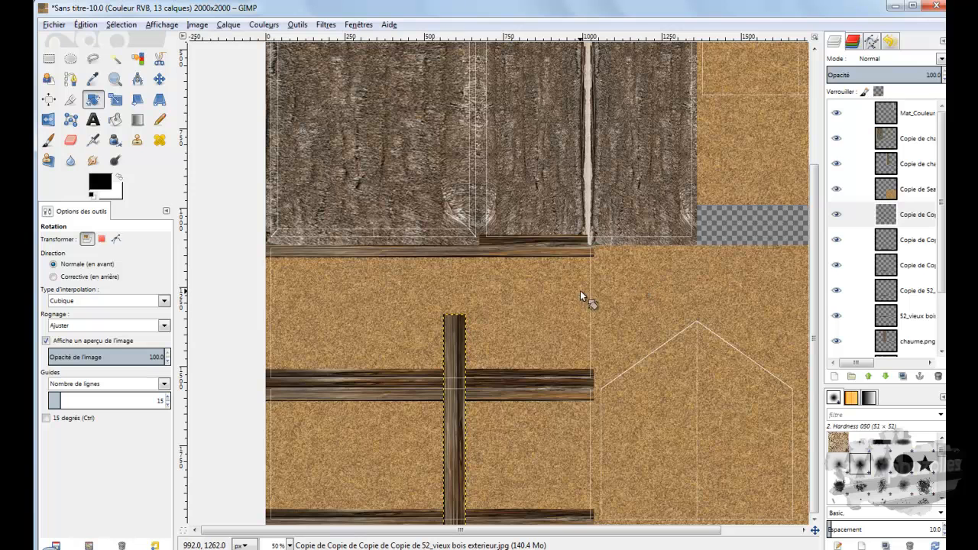
{"action": "key", "text": "m"}
{"action": "left_click_drag", "start_coordinate": [460, 424], "coordinate": [585, 348]}
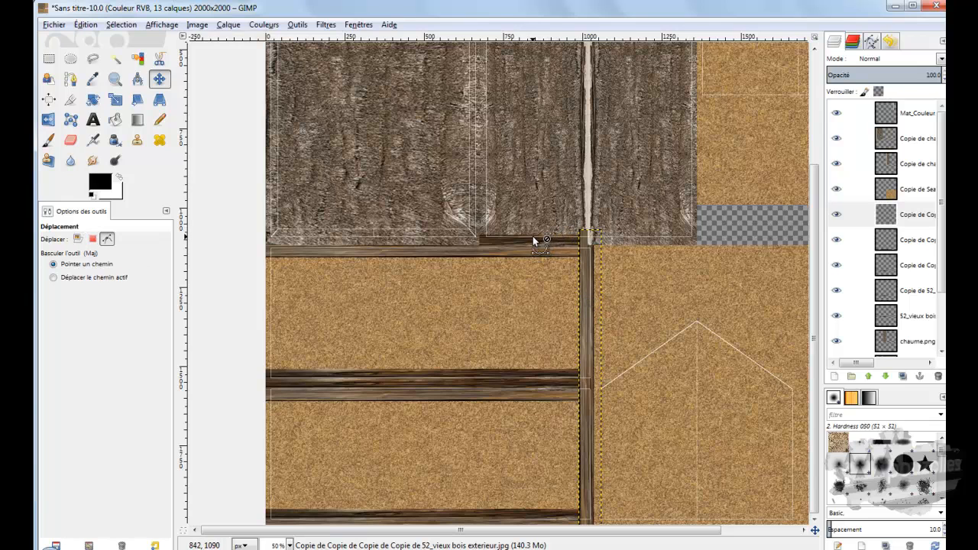
Step: Raise the chaume.png thatch layer above the wooden beam layers so that it covers the beam ends overlapping the roof
{"action": "scroll", "coordinate": [533, 239], "scroll_direction": "up", "scroll_amount": 2, "text": "ctrl"}
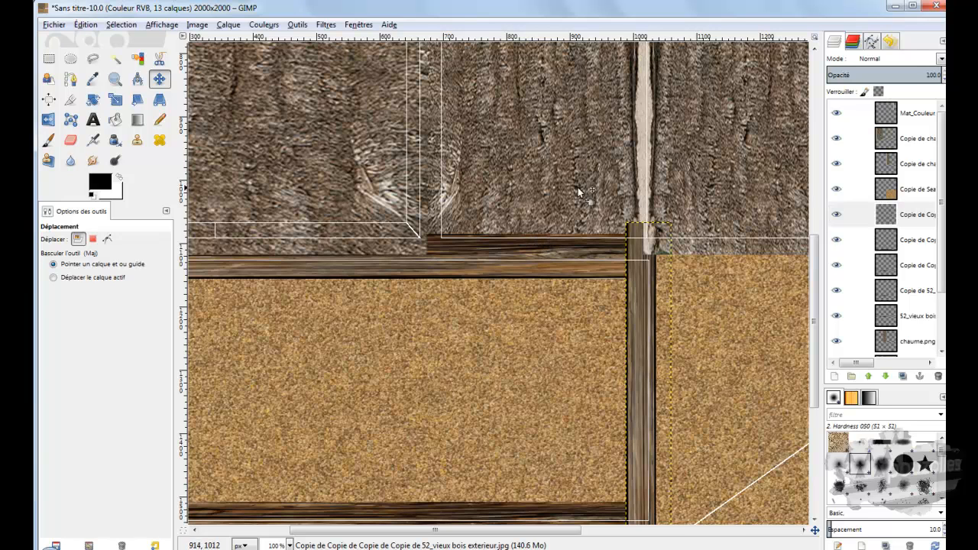
{"action": "left_click", "coordinate": [529, 166]}
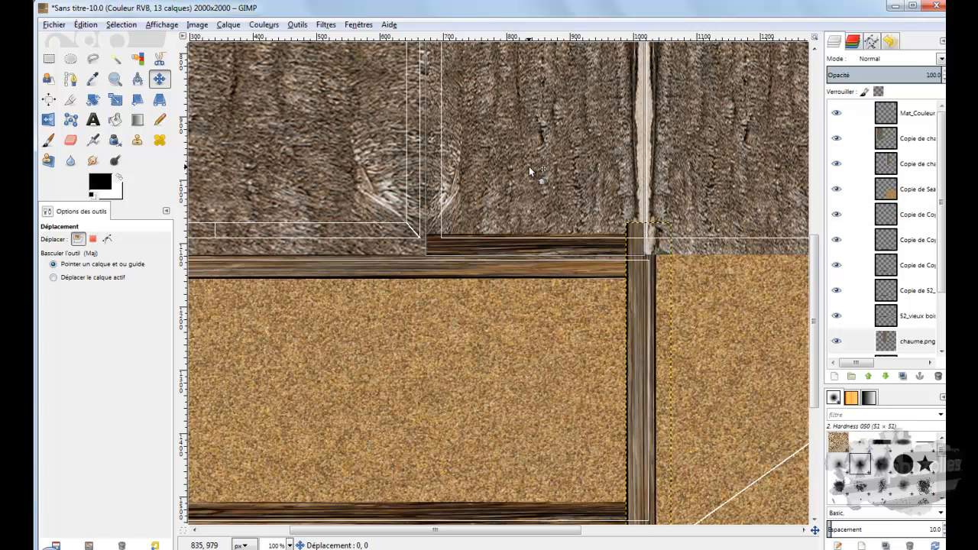
{"action": "left_click", "coordinate": [529, 166]}
{"action": "left_click", "coordinate": [529, 165]}
{"action": "left_click", "coordinate": [460, 246]}
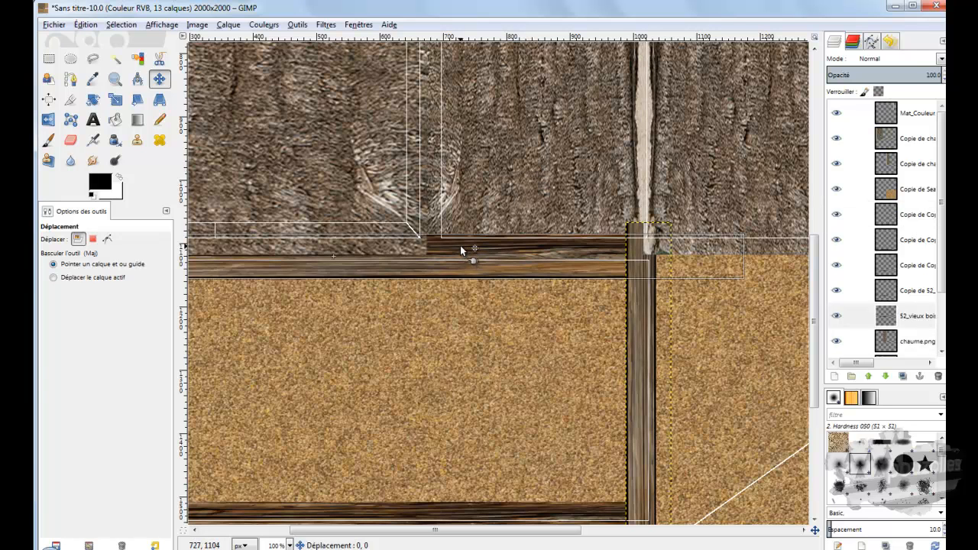
{"action": "left_click", "coordinate": [460, 246]}
{"action": "left_click", "coordinate": [460, 247]}
{"action": "left_click", "coordinate": [461, 244]}
{"action": "left_click", "coordinate": [476, 214]}
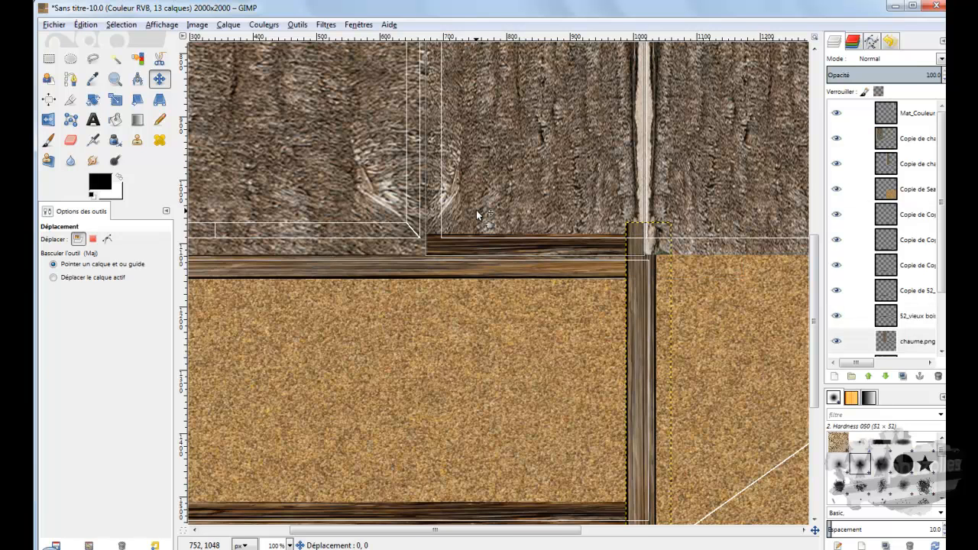
{"action": "left_click_drag", "start_coordinate": [477, 211], "coordinate": [477, 210]}
{"action": "left_click", "coordinate": [477, 210]}
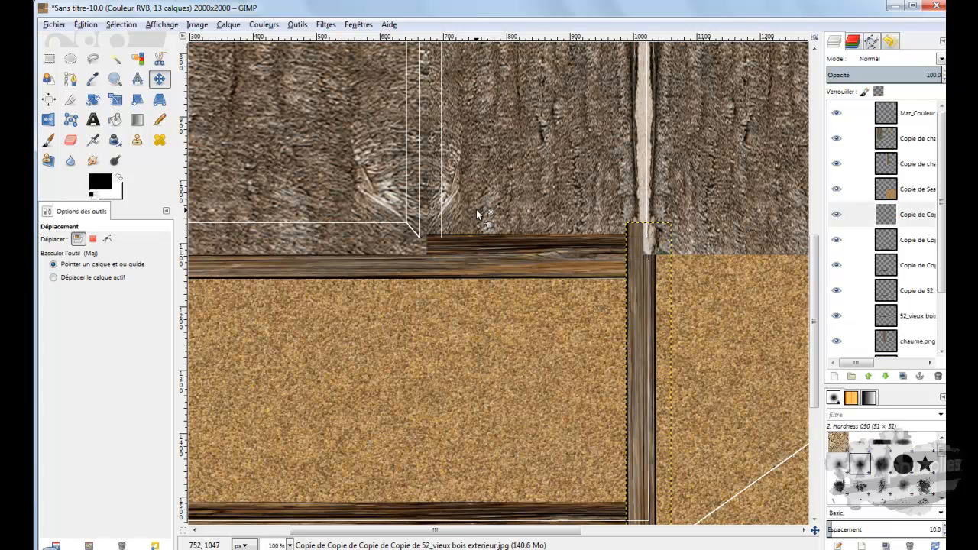
{"action": "left_click", "coordinate": [891, 214]}
{"action": "left_click", "coordinate": [546, 183]}
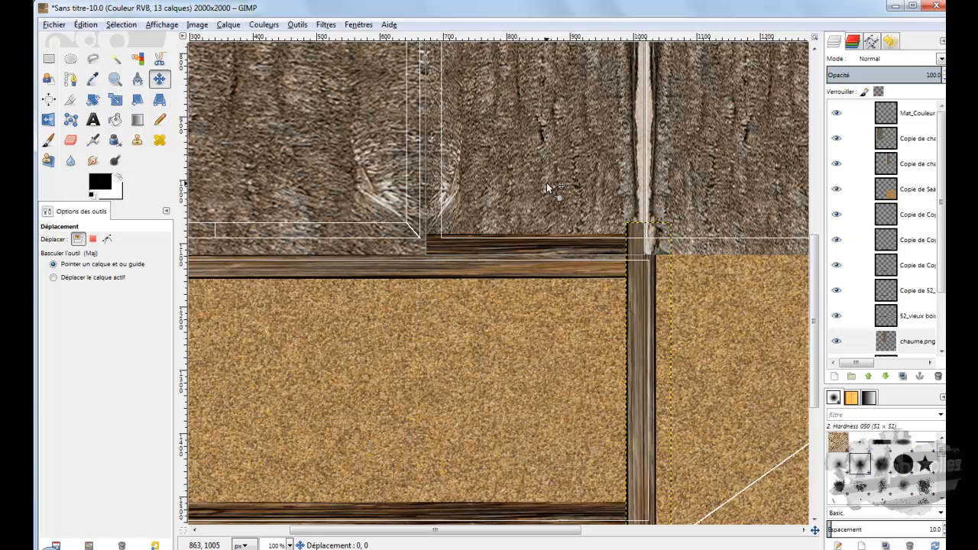
{"action": "left_click", "coordinate": [888, 340]}
{"action": "left_click", "coordinate": [868, 376]}
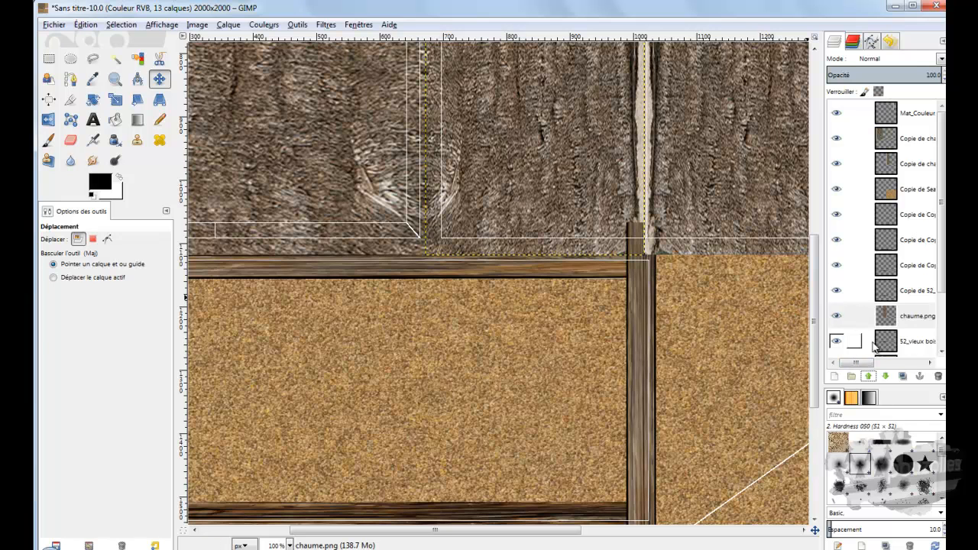
{"action": "left_click", "coordinate": [869, 376]}
{"action": "left_click", "coordinate": [869, 377]}
{"action": "left_click", "coordinate": [869, 377]}
{"action": "left_click", "coordinate": [869, 377]}
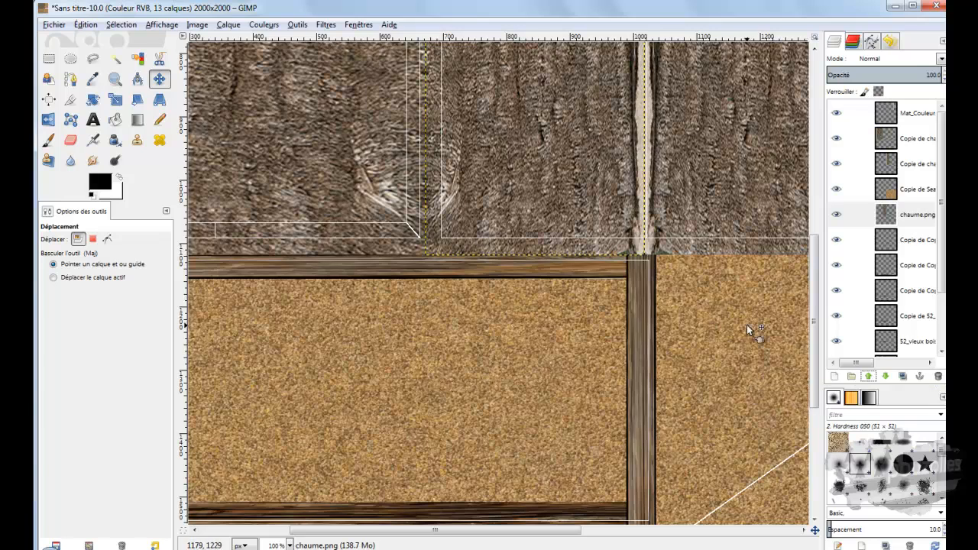
Step: Duplicate the vertical beam layer and move the copy onto the left edge of the side-wall outlines
{"action": "scroll", "coordinate": [711, 302], "scroll_direction": "down", "scroll_amount": 5}
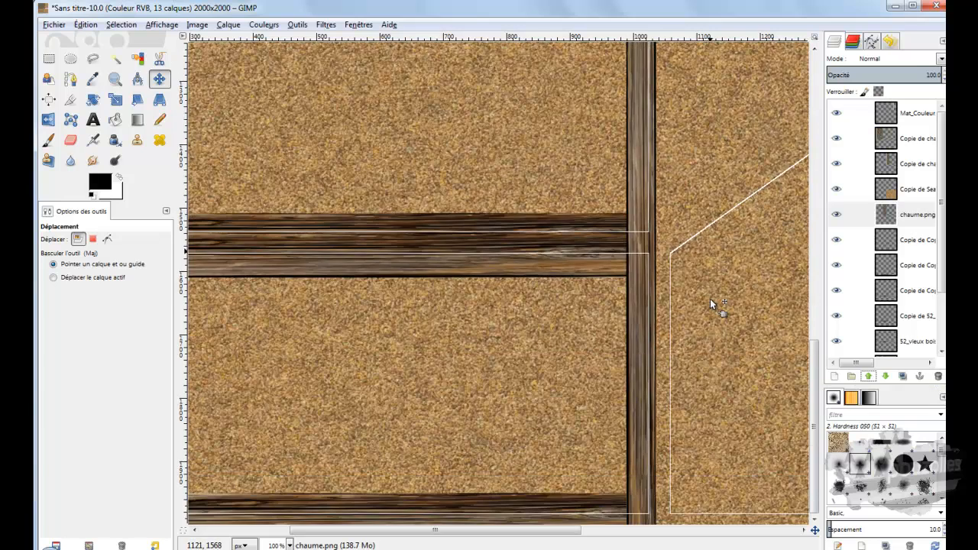
{"action": "scroll", "coordinate": [710, 302], "scroll_direction": "up", "scroll_amount": 5}
{"action": "left_click", "coordinate": [635, 265]}
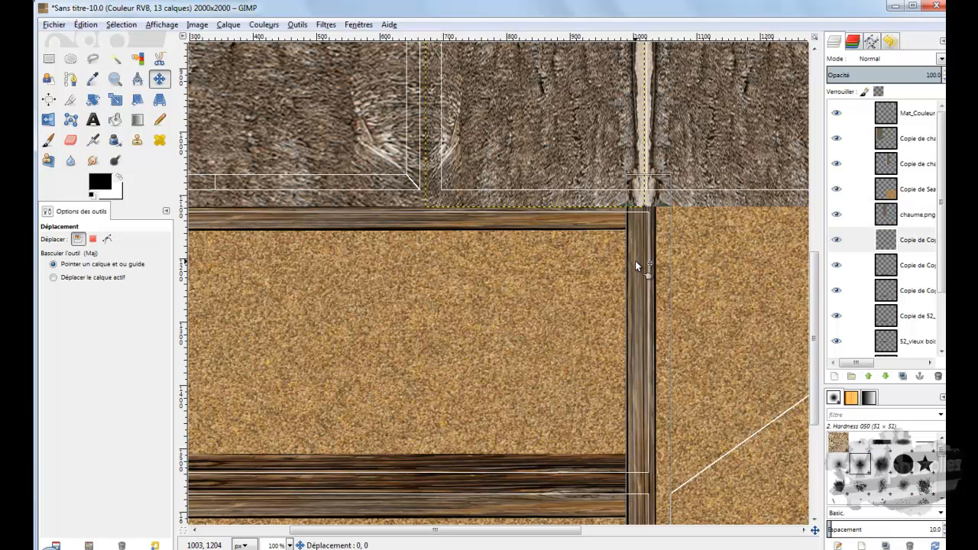
{"action": "left_click", "coordinate": [882, 239]}
{"action": "right_click", "coordinate": [888, 239]}
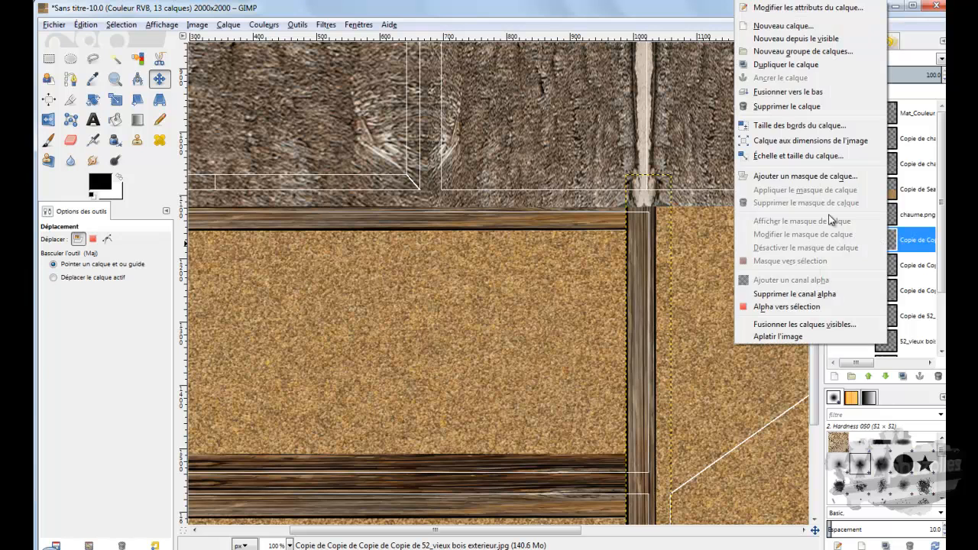
{"action": "left_click", "coordinate": [792, 64]}
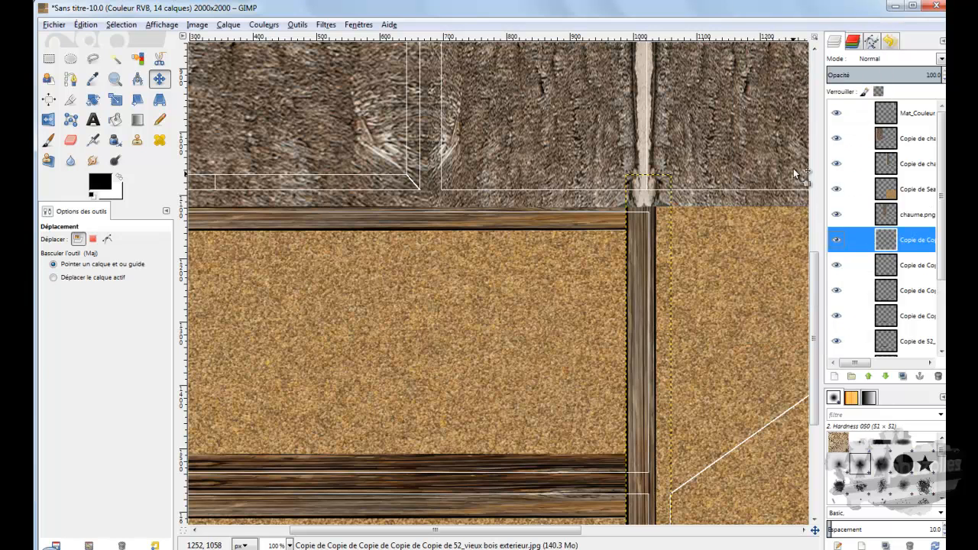
{"action": "scroll", "coordinate": [698, 321], "scroll_direction": "down", "scroll_amount": 3}
{"action": "left_click_drag", "start_coordinate": [634, 323], "coordinate": [181, 357]}
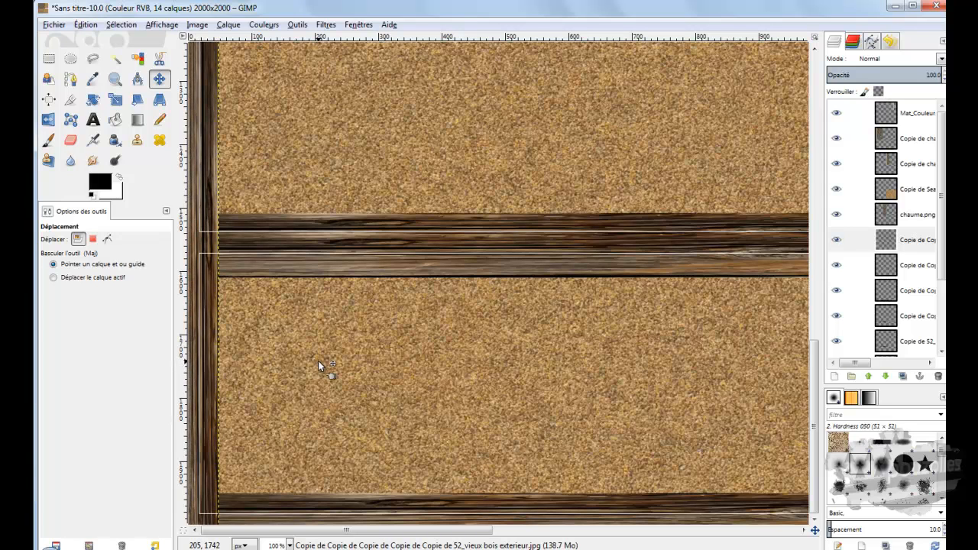
Step: Export the image as Mat_Couleur.png in the texture maison medieval folder, replacing the existing file and keeping PNG compression level 9
{"action": "scroll", "coordinate": [318, 361], "scroll_direction": "down", "scroll_amount": 3, "text": "ctrl"}
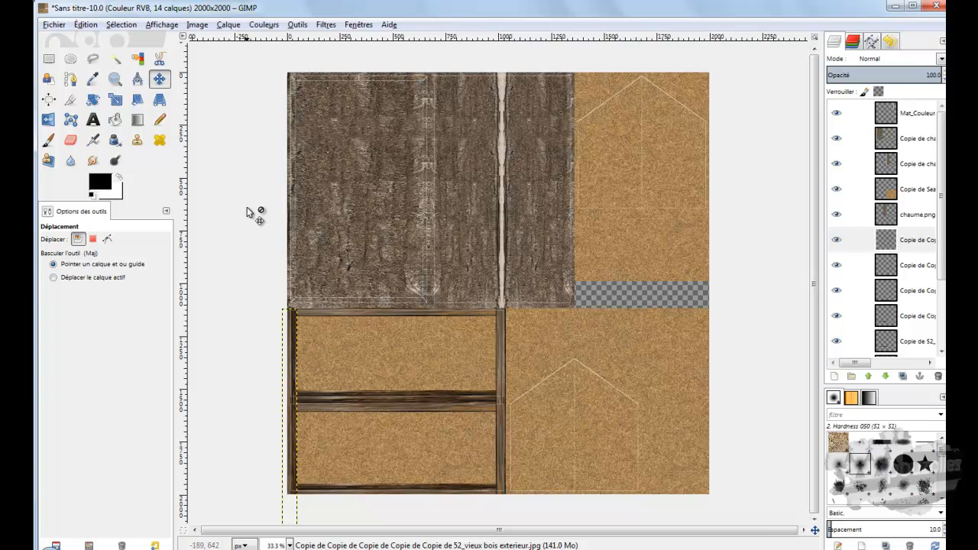
{"action": "left_click", "coordinate": [54, 25]}
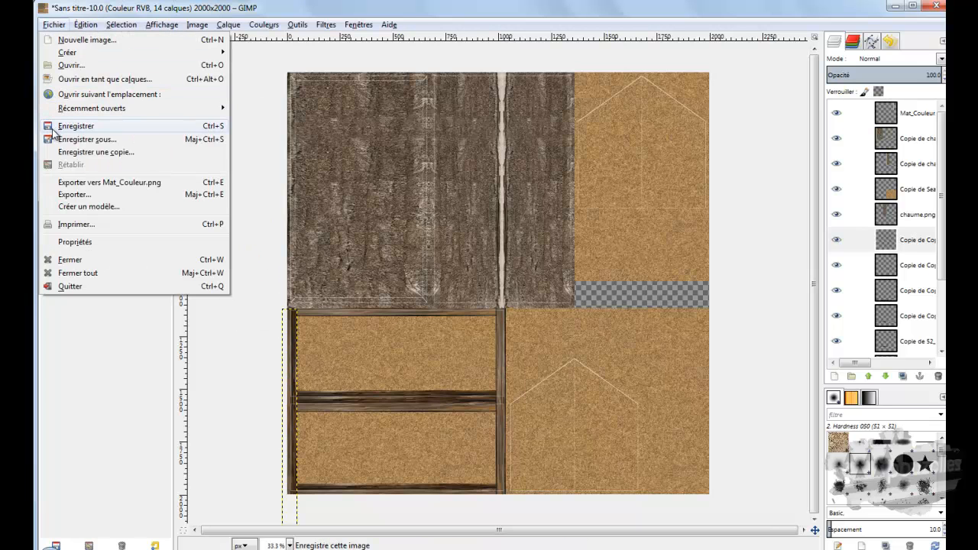
{"action": "left_click", "coordinate": [75, 195]}
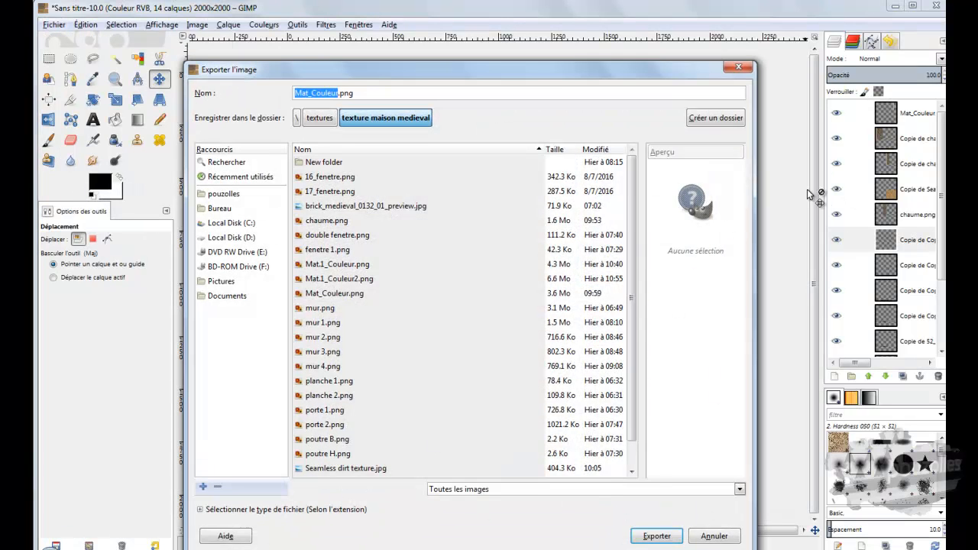
{"action": "left_click", "coordinate": [658, 535]}
{"action": "left_click", "coordinate": [517, 369]}
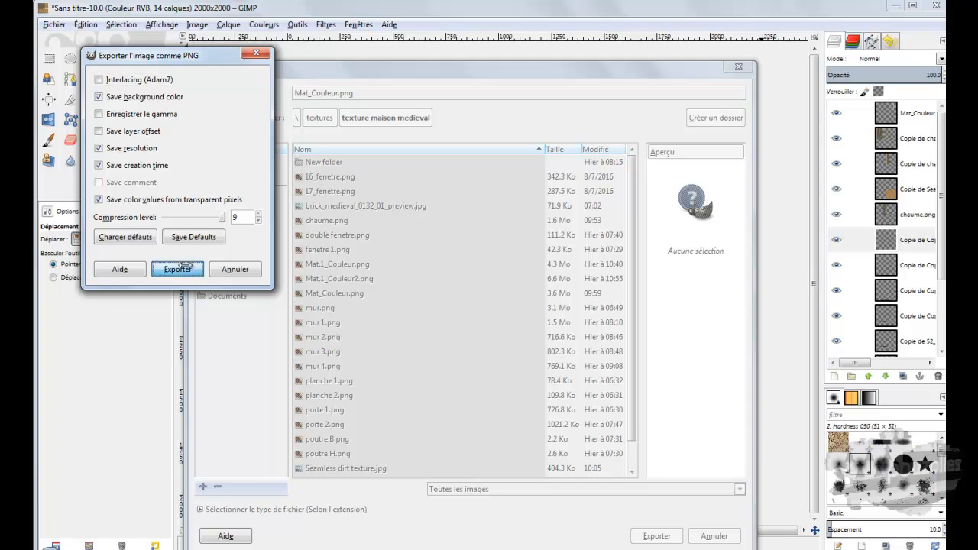
{"action": "left_click", "coordinate": [190, 268]}
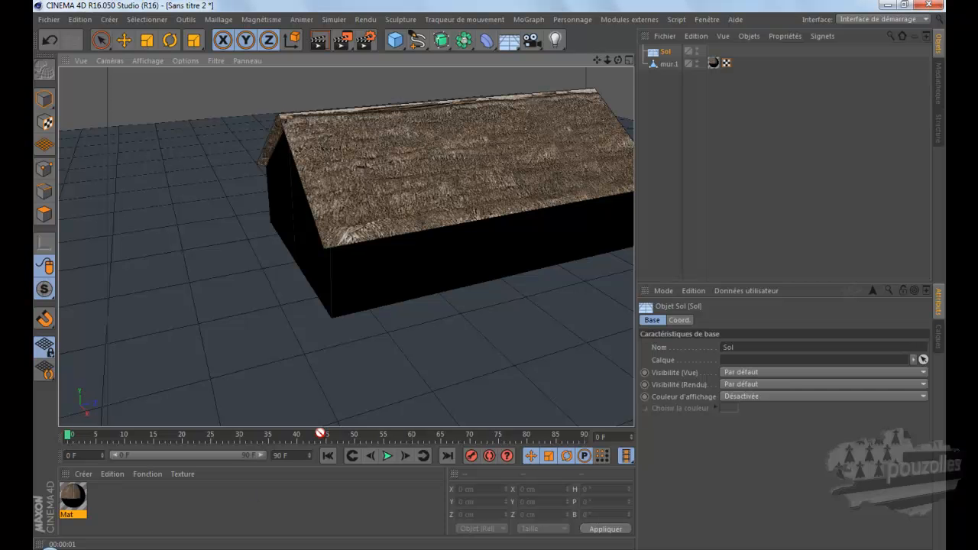
Step: Reload the Mat_Couleur.png image in the Mat material's colour texture and inspect the updated house
{"action": "double_click", "coordinate": [74, 497]}
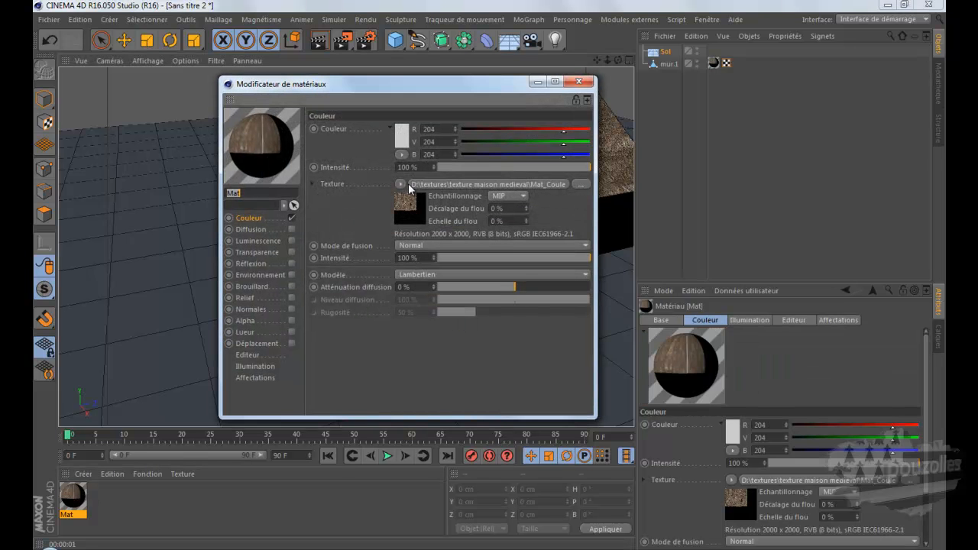
{"action": "left_click", "coordinate": [399, 183]}
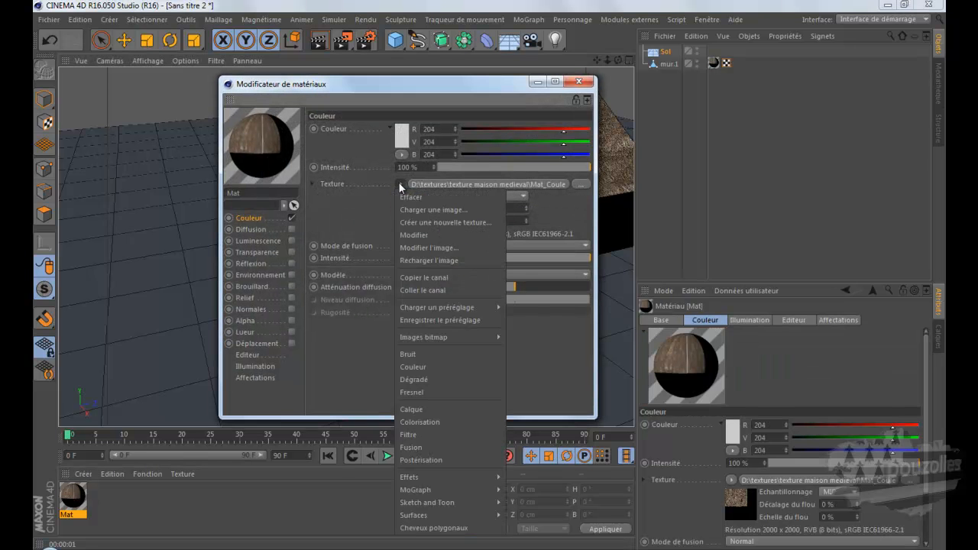
{"action": "left_click", "coordinate": [414, 257]}
{"action": "left_click", "coordinate": [547, 324]}
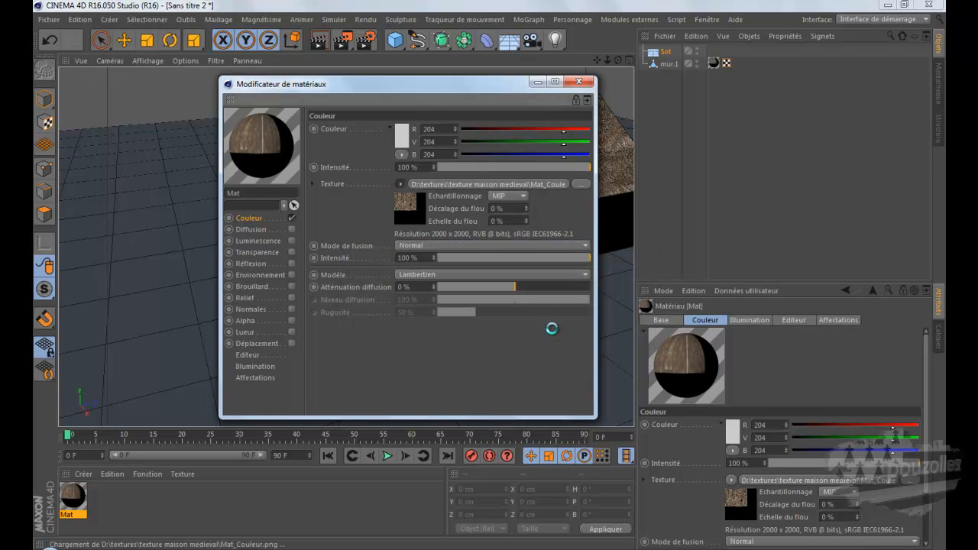
{"action": "left_click", "coordinate": [578, 81]}
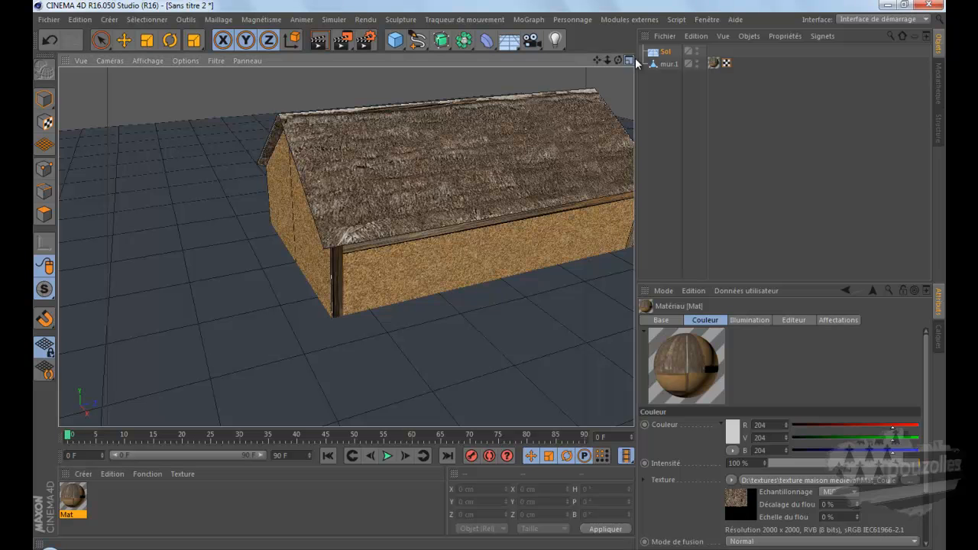
{"action": "left_click_drag", "start_coordinate": [617, 60], "coordinate": [491, 277]}
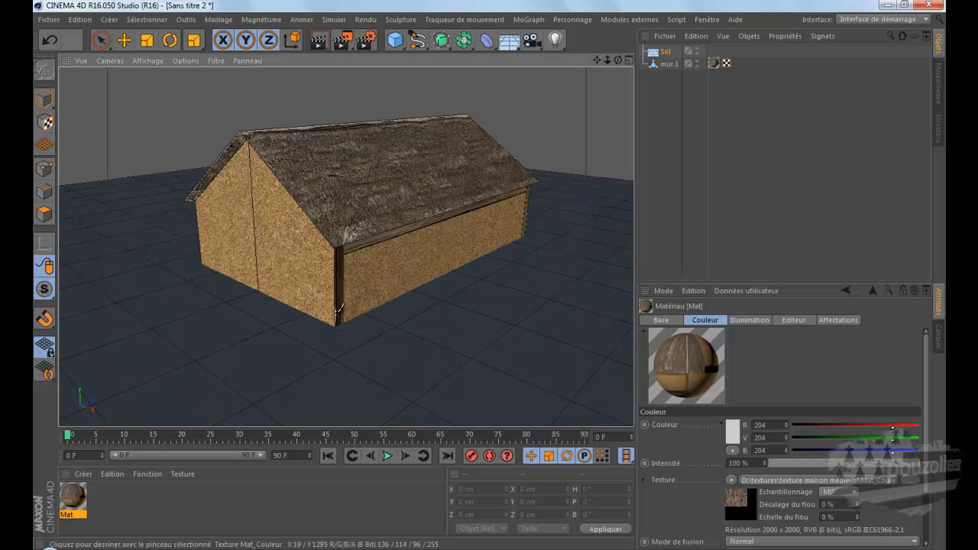
Step: Switch to GIMP, hide the Mat_Couleur outline layer and re-export the image over Mat_Couleur.png at PNG compression level 9
{"action": "left_click", "coordinate": [209, 548]}
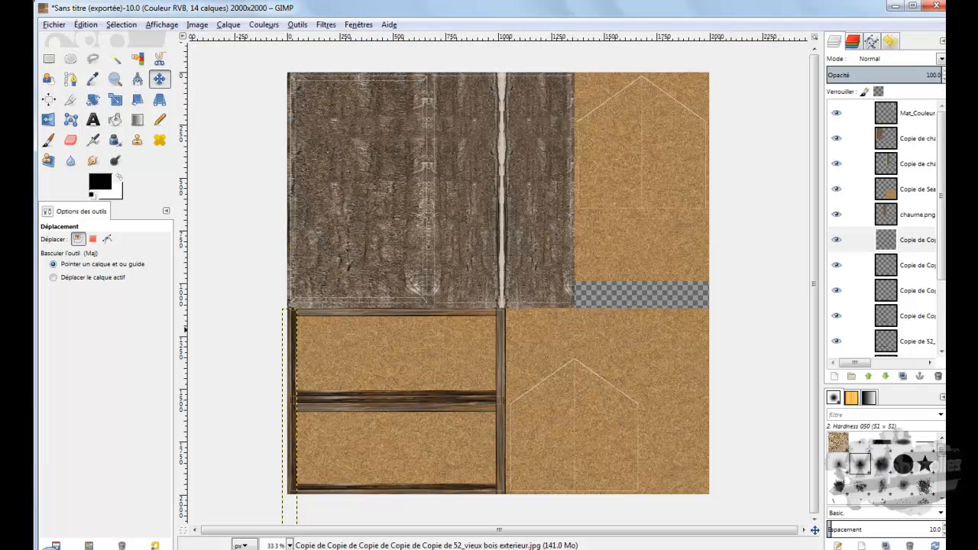
{"action": "left_click", "coordinate": [837, 114]}
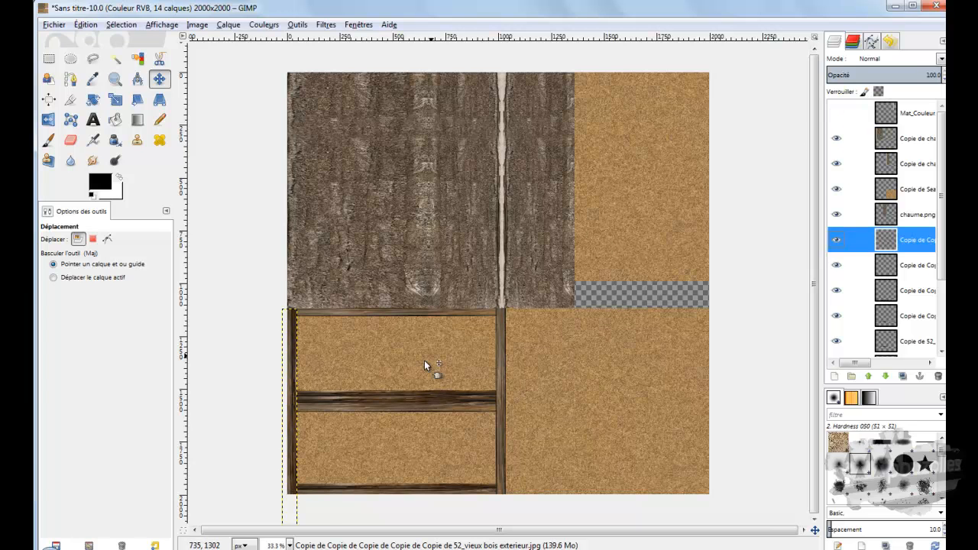
{"action": "left_click", "coordinate": [53, 25]}
{"action": "left_click", "coordinate": [70, 194]}
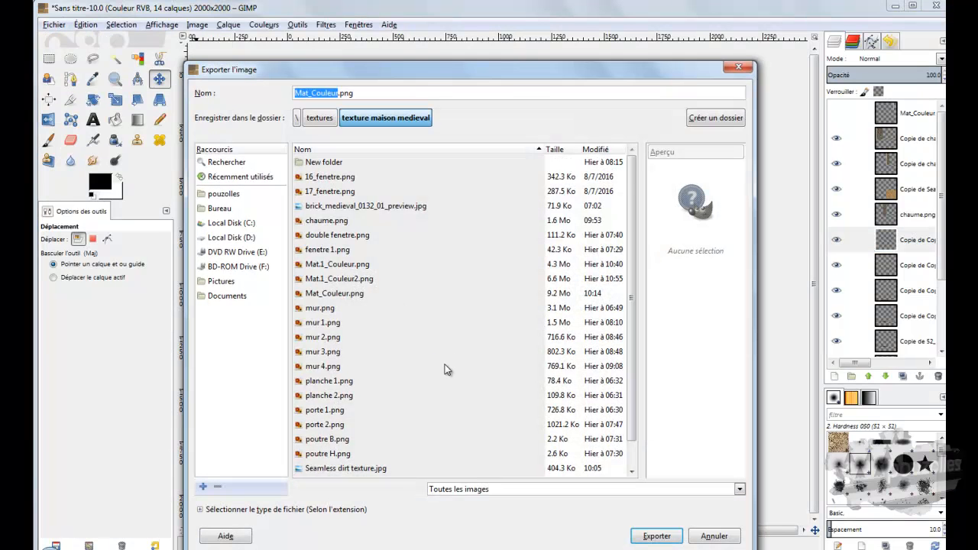
{"action": "key", "text": "Return"}
{"action": "key", "text": "Return"}
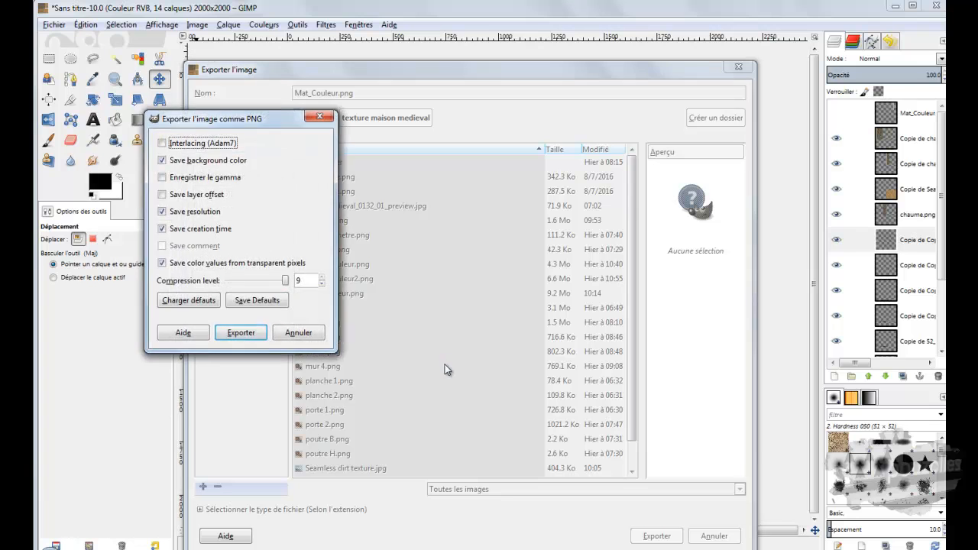
{"action": "key", "text": "Return"}
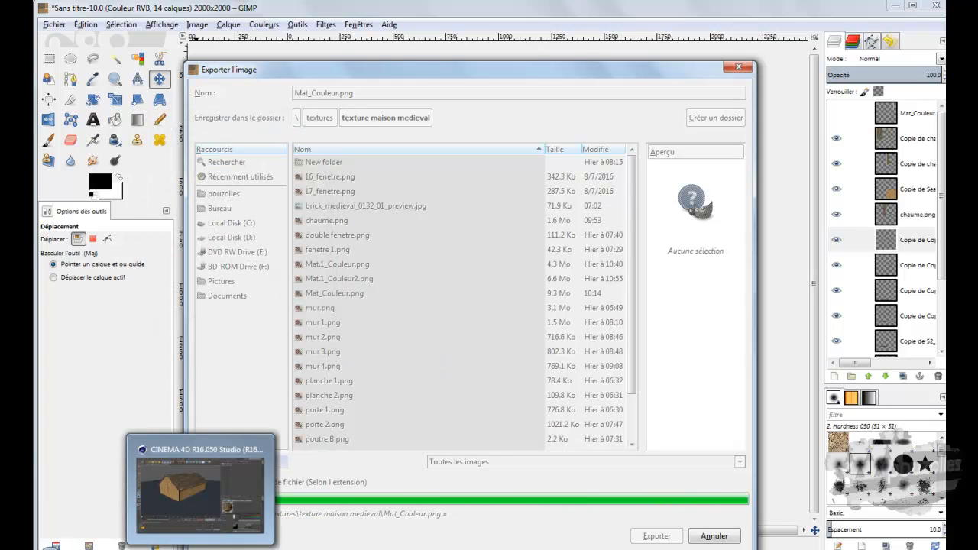
Step: Return to CINEMA 4D and reload the saved version of Mat_Couleur.png in the Mat material's colour texture
{"action": "left_click", "coordinate": [195, 545]}
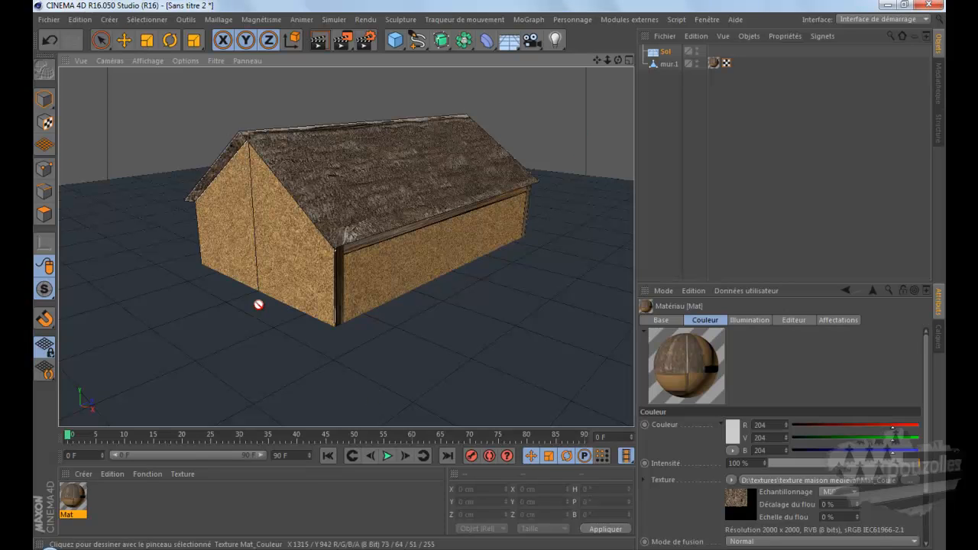
{"action": "double_click", "coordinate": [73, 497]}
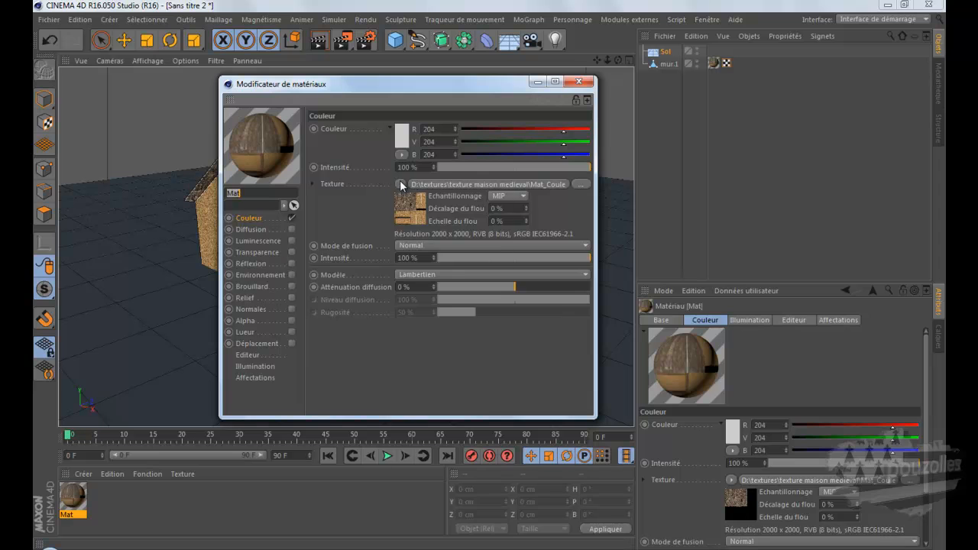
{"action": "left_click", "coordinate": [400, 185]}
{"action": "left_click", "coordinate": [417, 258]}
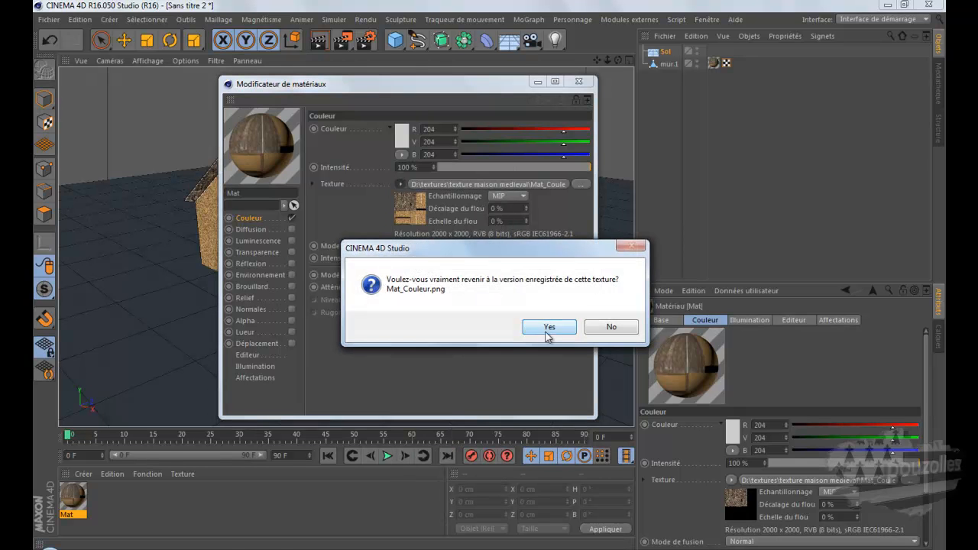
{"action": "left_click", "coordinate": [547, 329]}
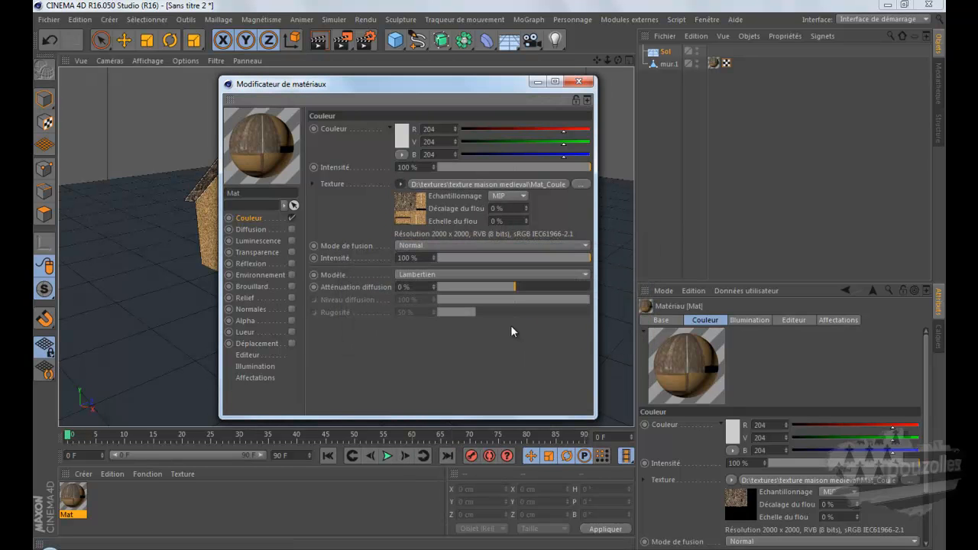
{"action": "left_click", "coordinate": [579, 82]}
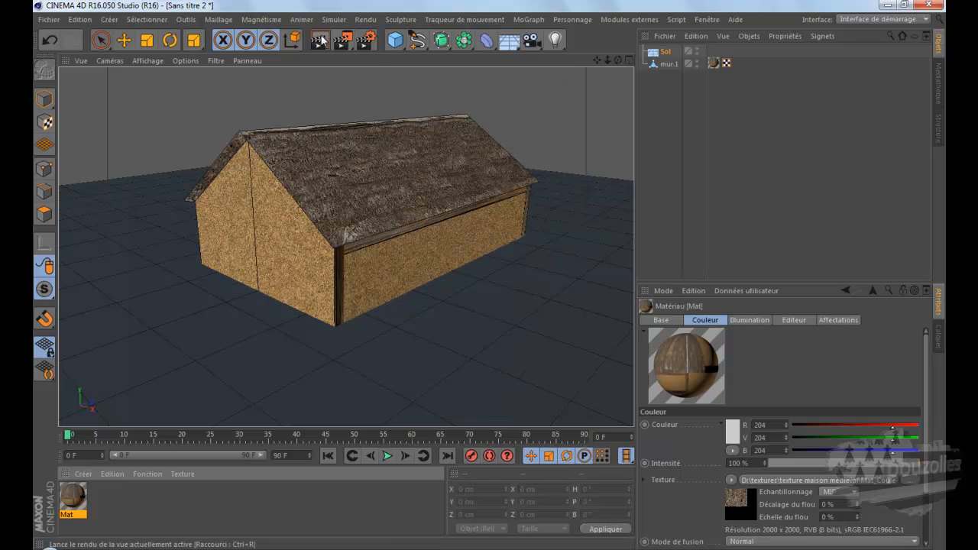
Step: Render the perspective view, then examine the long side wall's beams against the texture layout in GIMP
{"action": "left_click", "coordinate": [320, 40]}
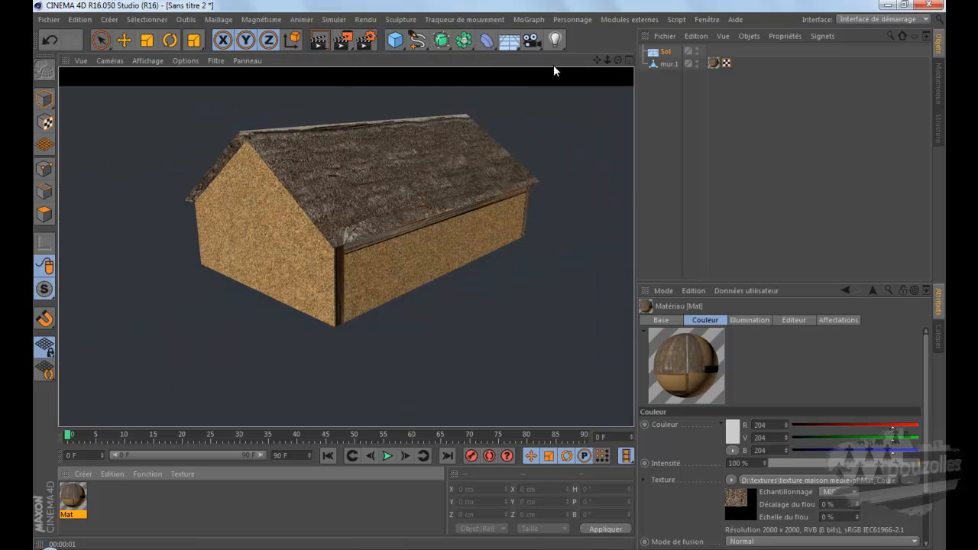
{"action": "left_click_drag", "start_coordinate": [617, 60], "coordinate": [438, 243]}
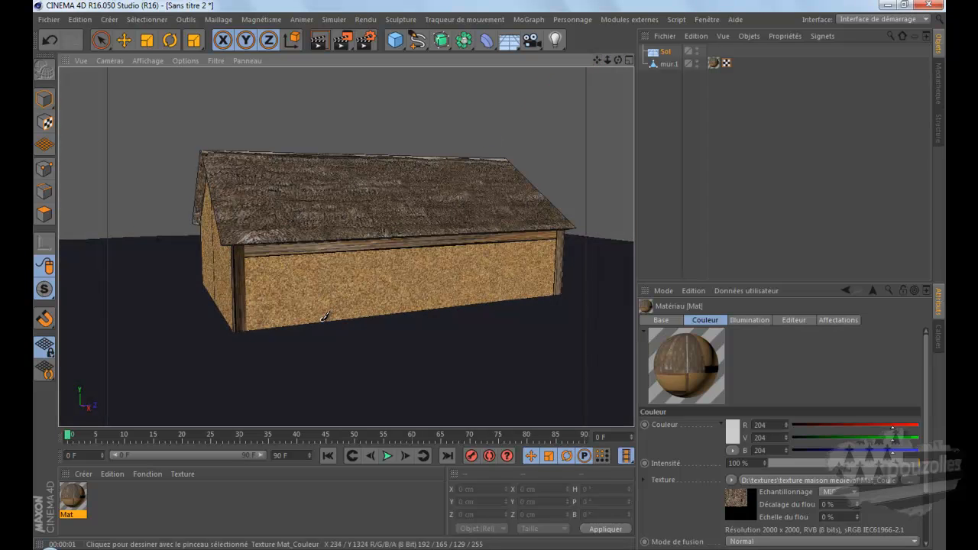
{"action": "key", "text": "alt+Tab"}
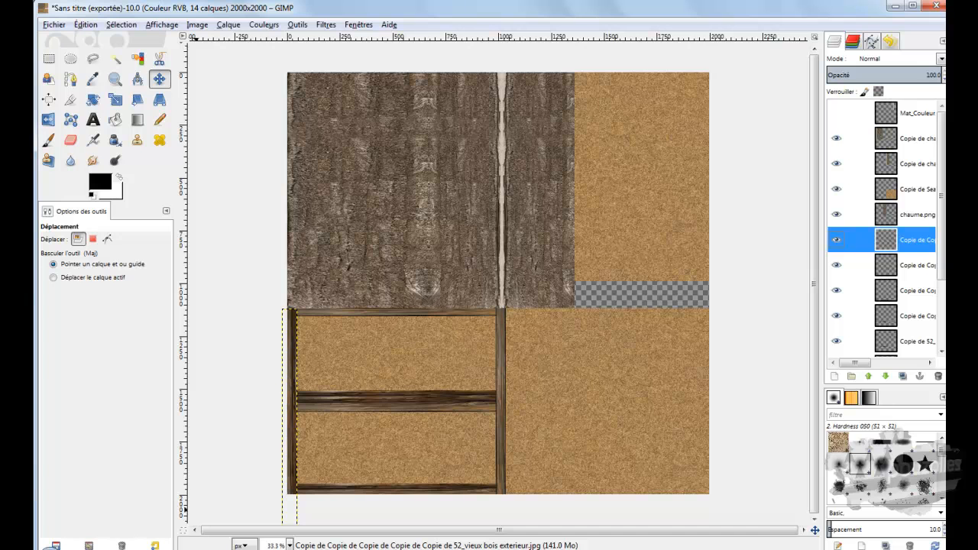
{"action": "key", "text": "alt+Tab"}
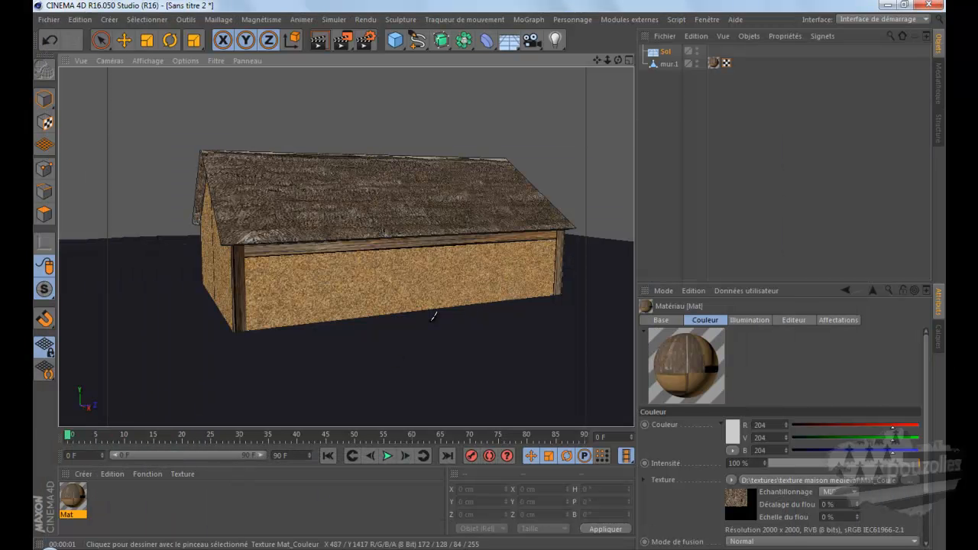
Step: Raise the house object mur.1 along Y to about 99.9 cm so that its walls stand on the floor
{"action": "left_click", "coordinate": [668, 64]}
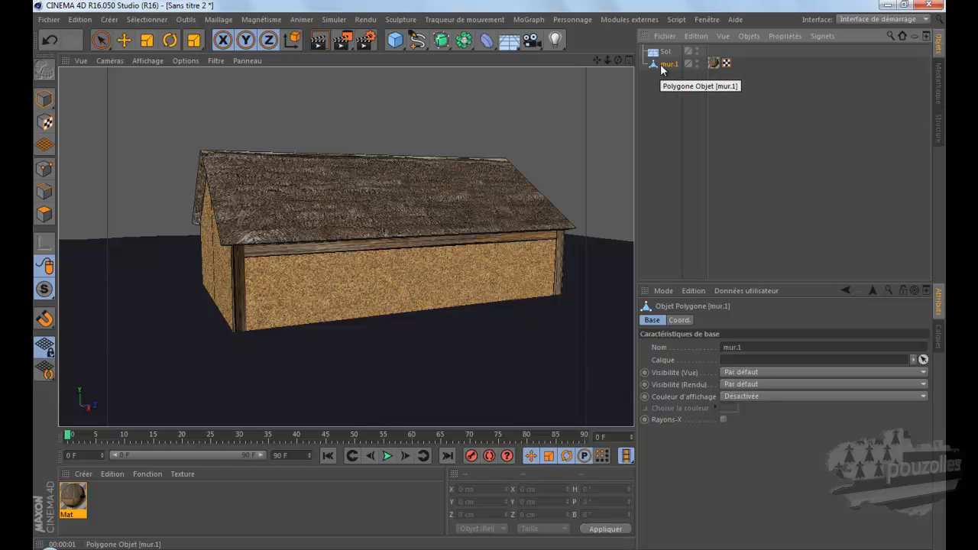
{"action": "middle_click", "coordinate": [459, 282]}
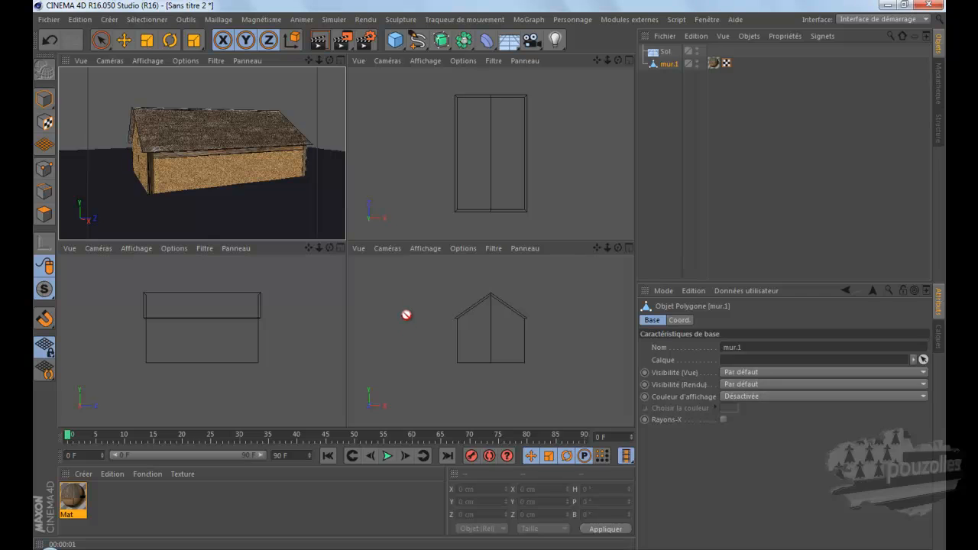
{"action": "left_click", "coordinate": [419, 219]}
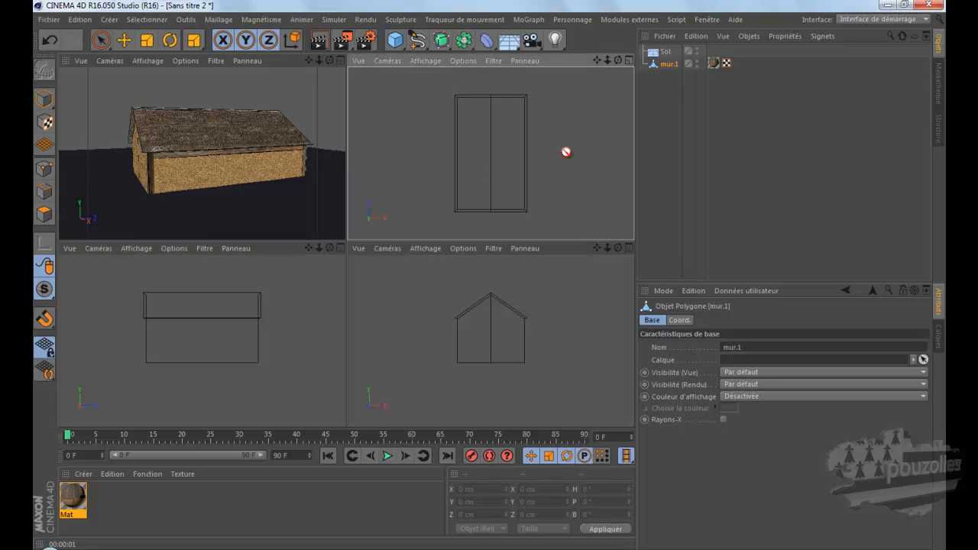
{"action": "left_click", "coordinate": [669, 65]}
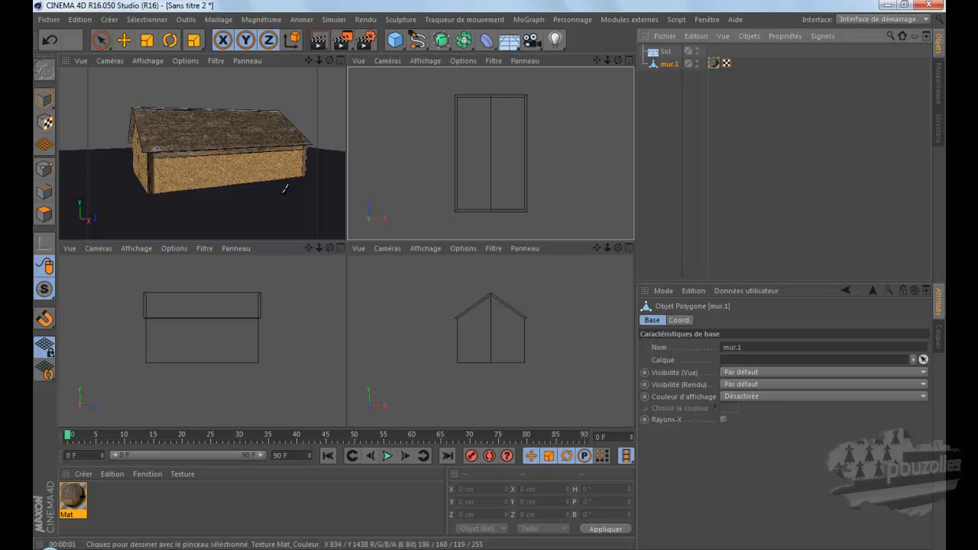
{"action": "left_click", "coordinate": [124, 41]}
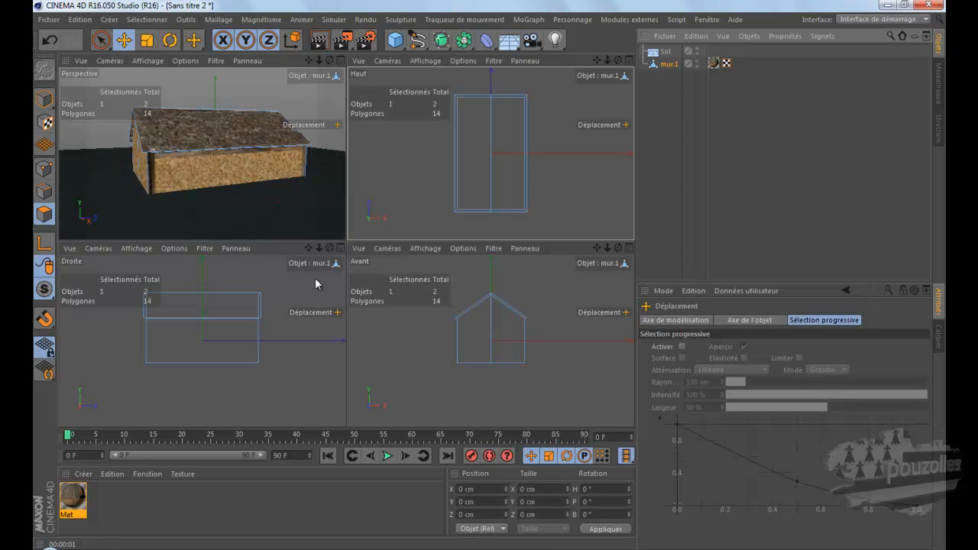
{"action": "scroll", "coordinate": [539, 347], "scroll_direction": "up", "scroll_amount": 3}
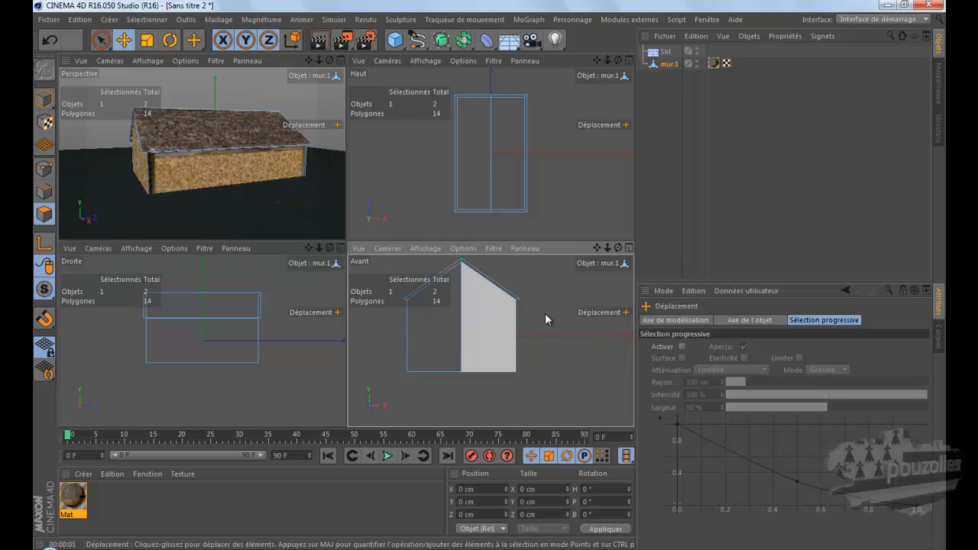
{"action": "left_click", "coordinate": [669, 65]}
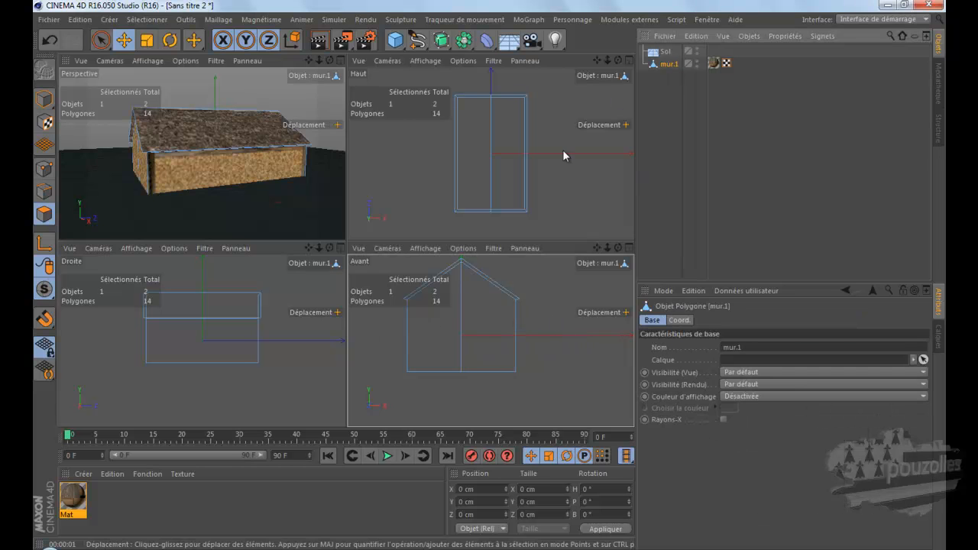
{"action": "left_click", "coordinate": [44, 98]}
{"action": "left_click_drag", "start_coordinate": [460, 299], "coordinate": [464, 266]}
{"action": "left_click_drag", "start_coordinate": [465, 265], "coordinate": [459, 266]}
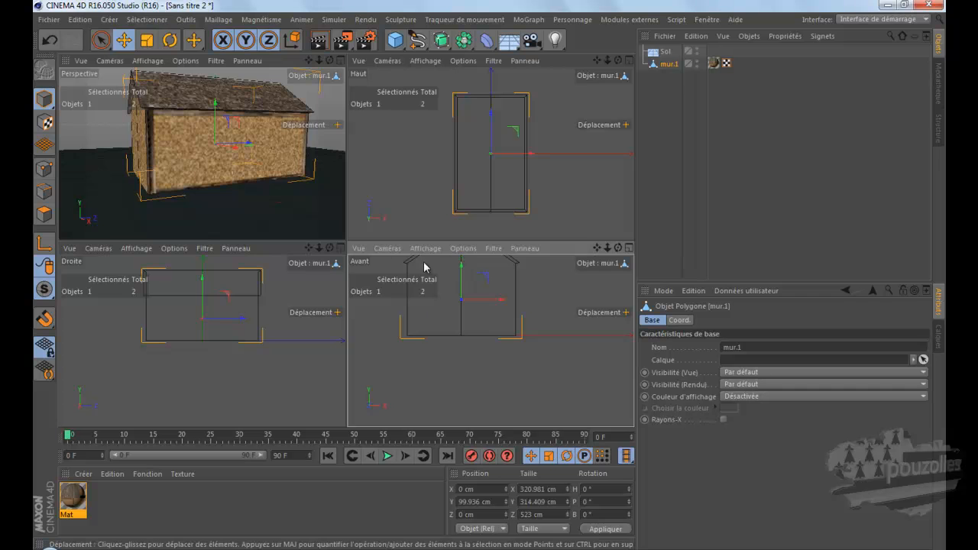
Step: Render the raised house in the perspective view from two different angles to check its walls and beams
{"action": "middle_click", "coordinate": [284, 201]}
{"action": "scroll", "coordinate": [428, 269], "scroll_direction": "down", "scroll_amount": 4}
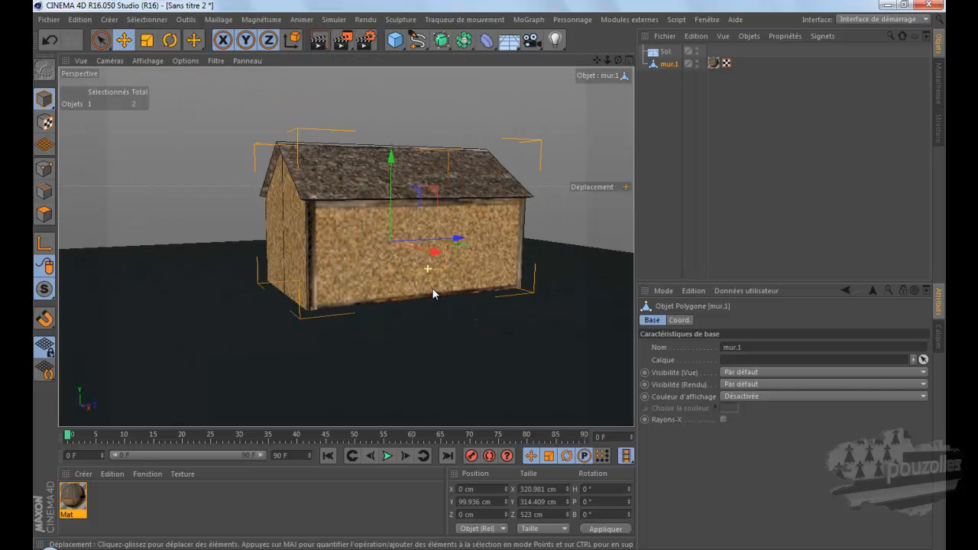
{"action": "left_click_drag", "start_coordinate": [618, 60], "coordinate": [489, 275]}
{"action": "left_click", "coordinate": [319, 42]}
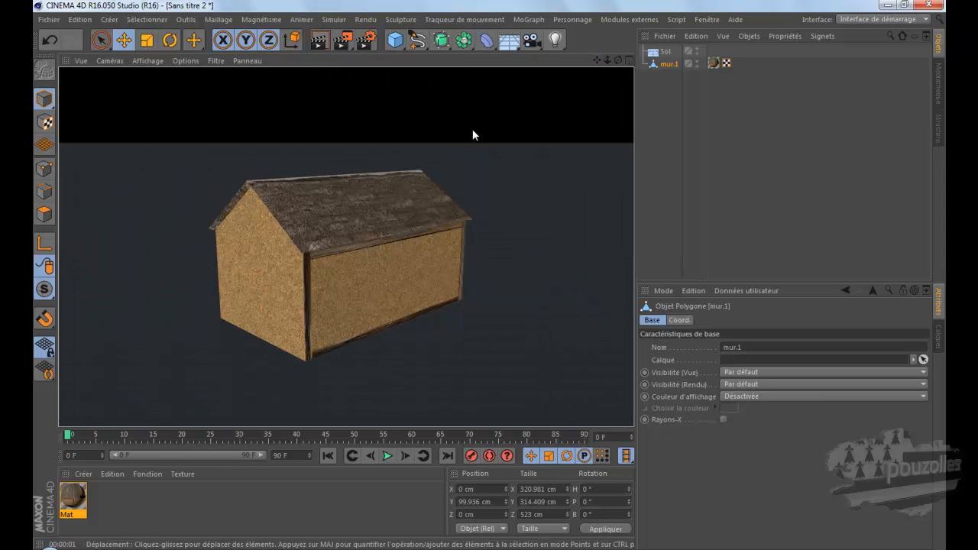
{"action": "left_click_drag", "start_coordinate": [618, 60], "coordinate": [485, 273]}
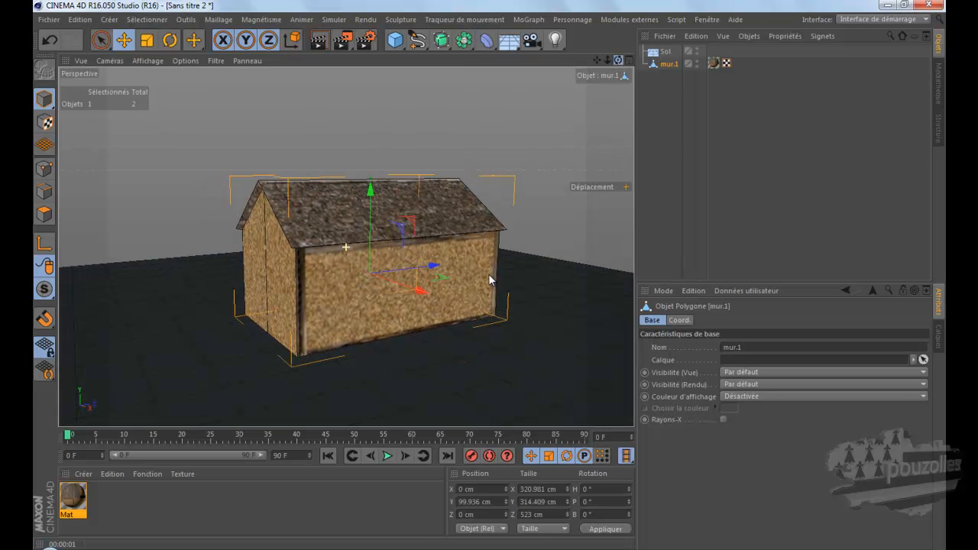
{"action": "left_click", "coordinate": [319, 42]}
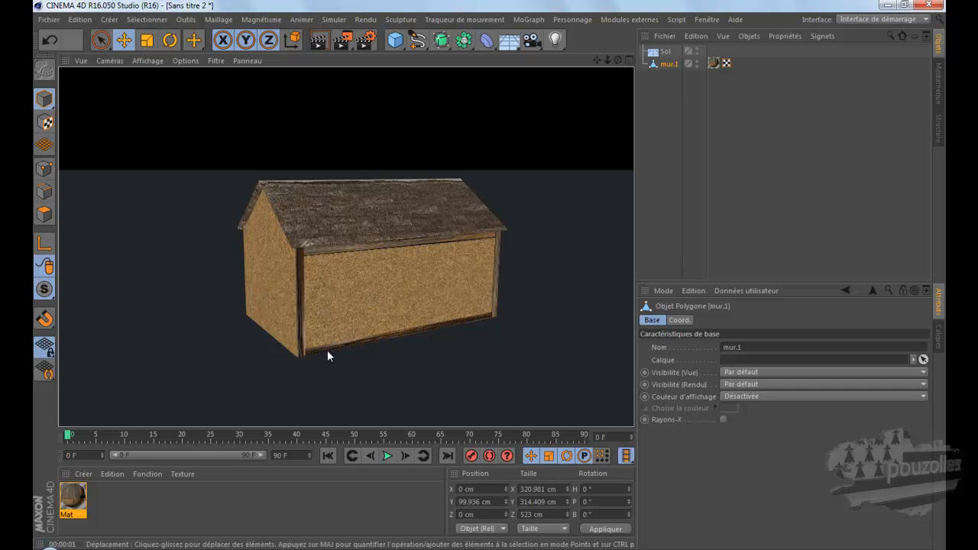
Step: Render a close-up of the house's front corner and compare its beams with the texture layout in GIMP
{"action": "scroll", "coordinate": [304, 327], "scroll_direction": "up", "scroll_amount": 6}
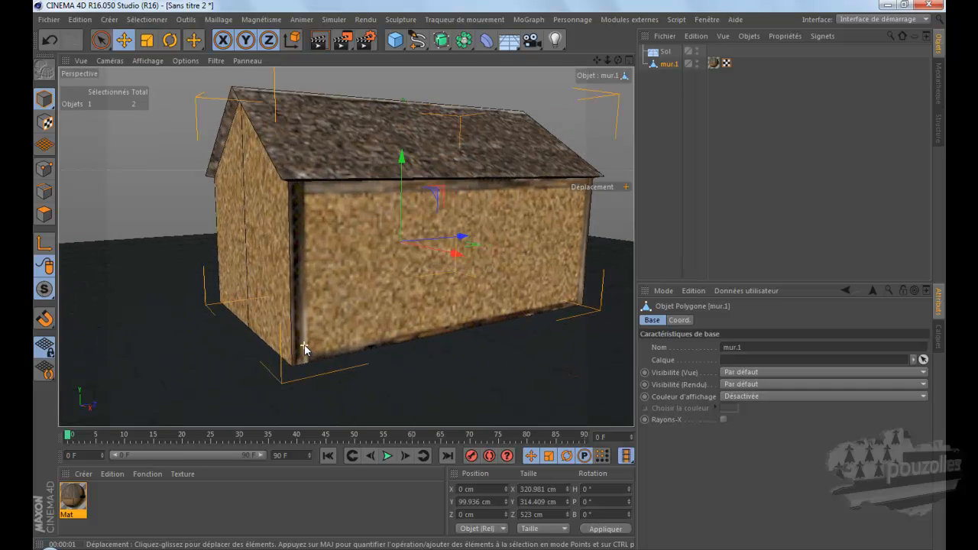
{"action": "scroll", "coordinate": [304, 329], "scroll_direction": "up", "scroll_amount": 3}
{"action": "left_click", "coordinate": [320, 41]}
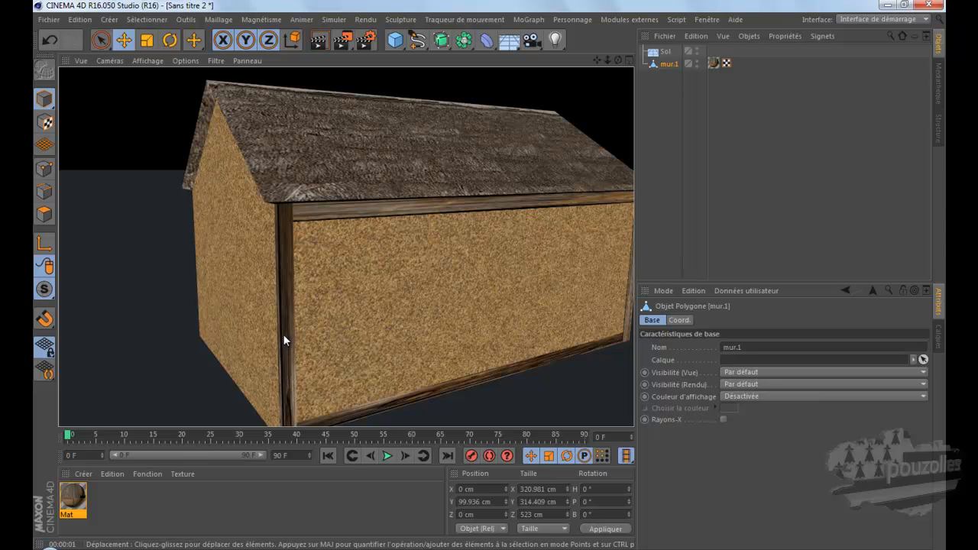
{"action": "left_click", "coordinate": [283, 548]}
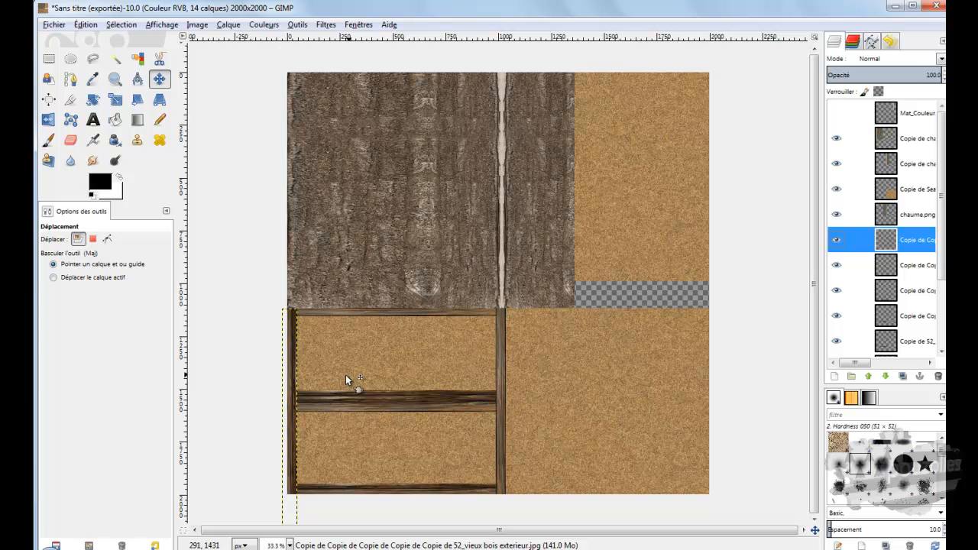
{"action": "left_click", "coordinate": [272, 549]}
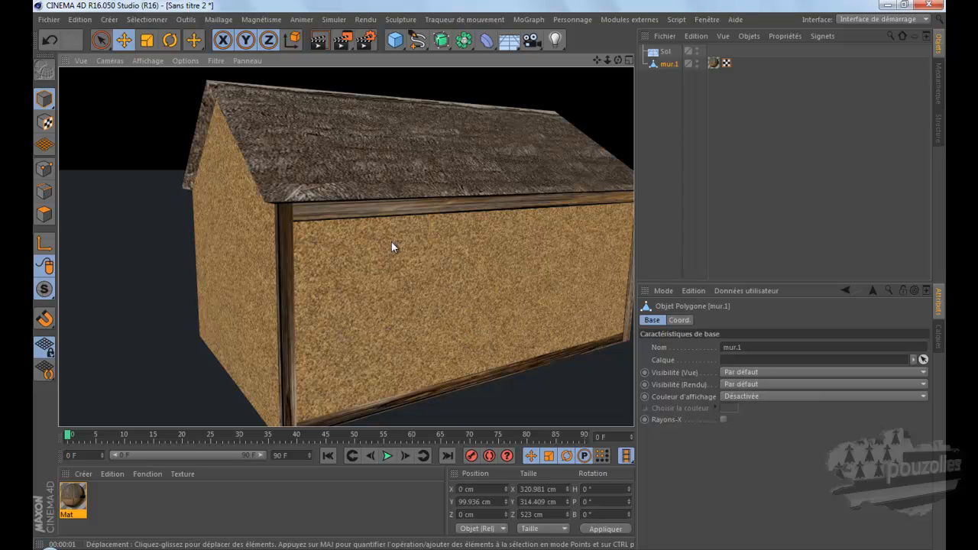
Step: Switch to the open scene Sans titre 2.c4d and examine the finished half-timbered house's door front and window side
{"action": "scroll", "coordinate": [392, 241], "scroll_direction": "down", "scroll_amount": 1}
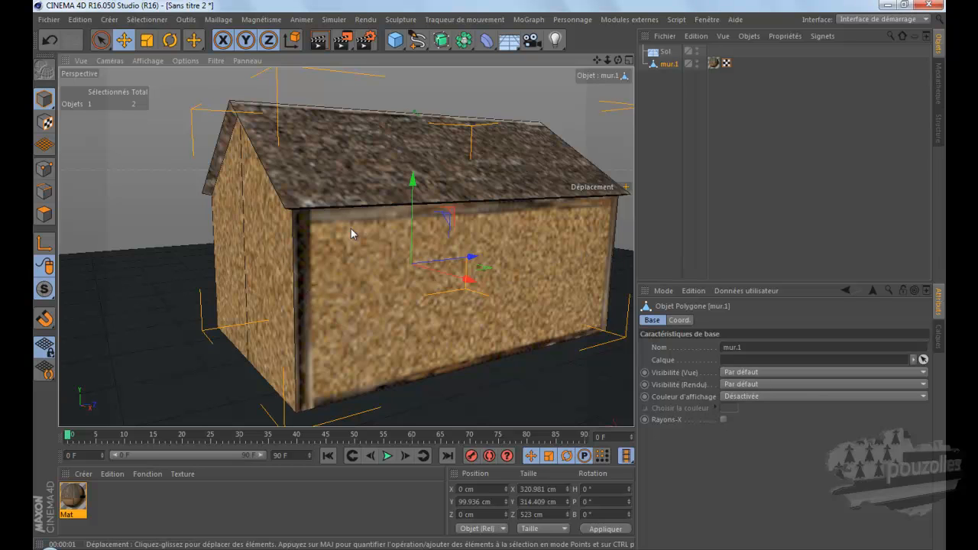
{"action": "left_click", "coordinate": [704, 19]}
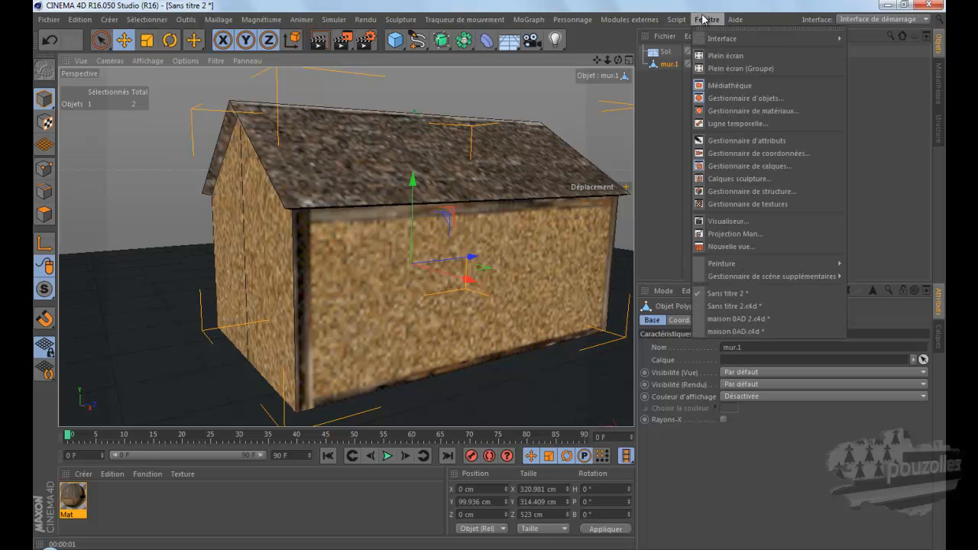
{"action": "left_click", "coordinate": [702, 305]}
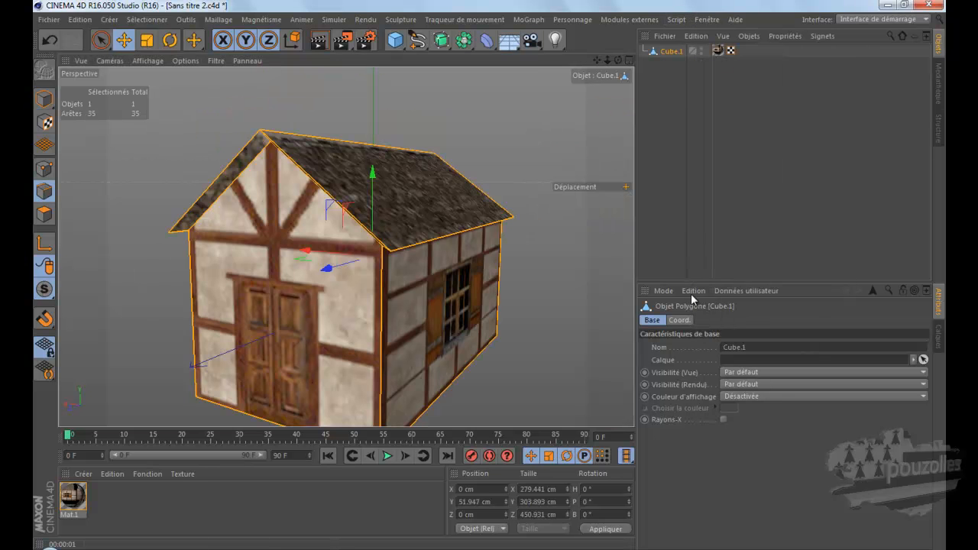
{"action": "left_click_drag", "start_coordinate": [596, 60], "coordinate": [551, 27]}
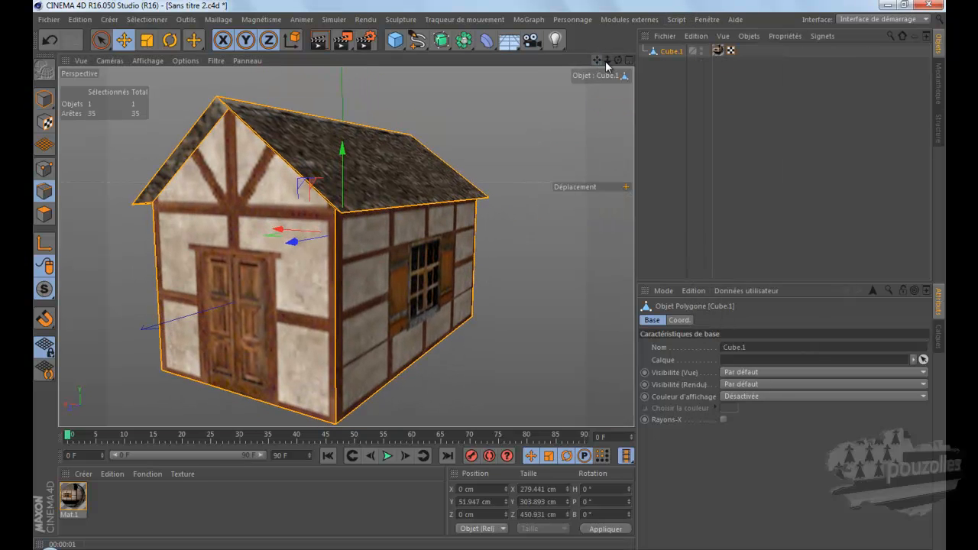
{"action": "left_click_drag", "start_coordinate": [618, 60], "coordinate": [502, 204]}
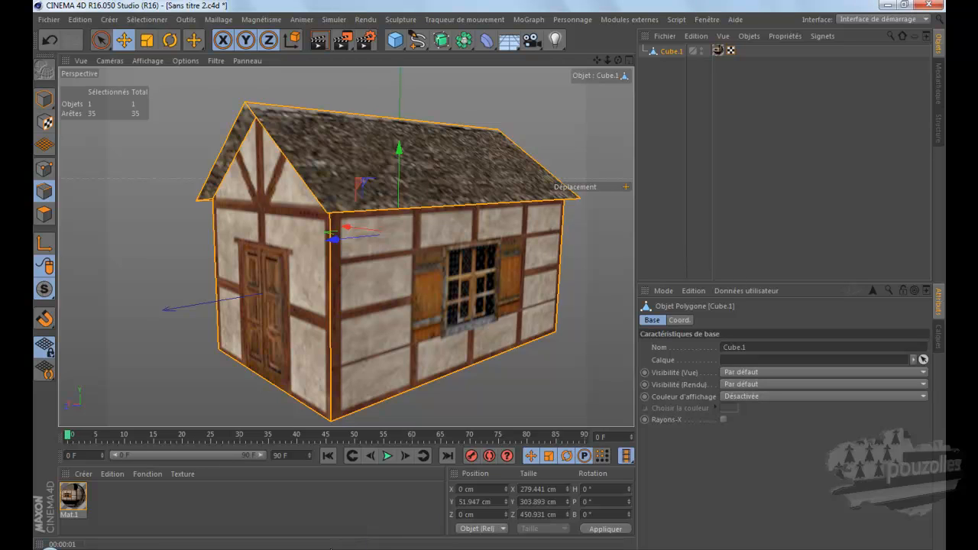
{"action": "left_click", "coordinate": [519, 549]}
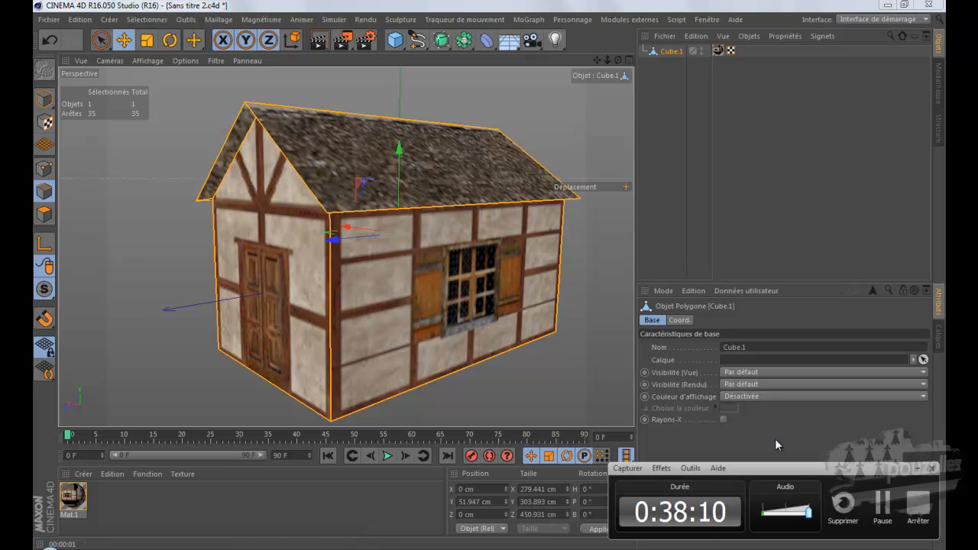